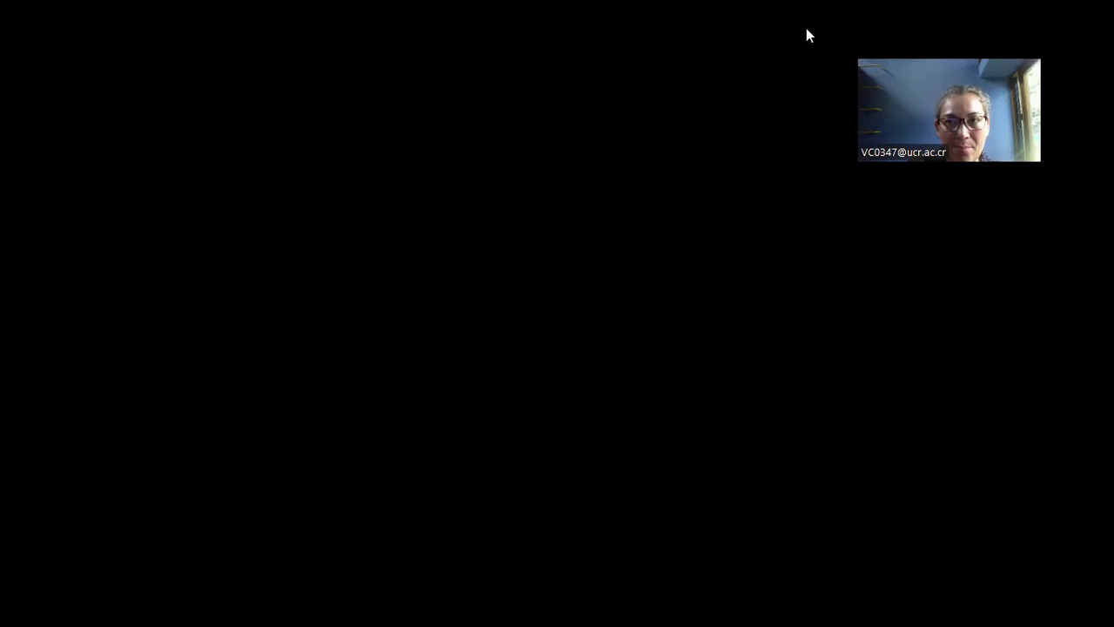
Open canva.com in the new browser tab and create a blank Vídeo design from the Vídeos category
{"action": "type", "text": "can"}
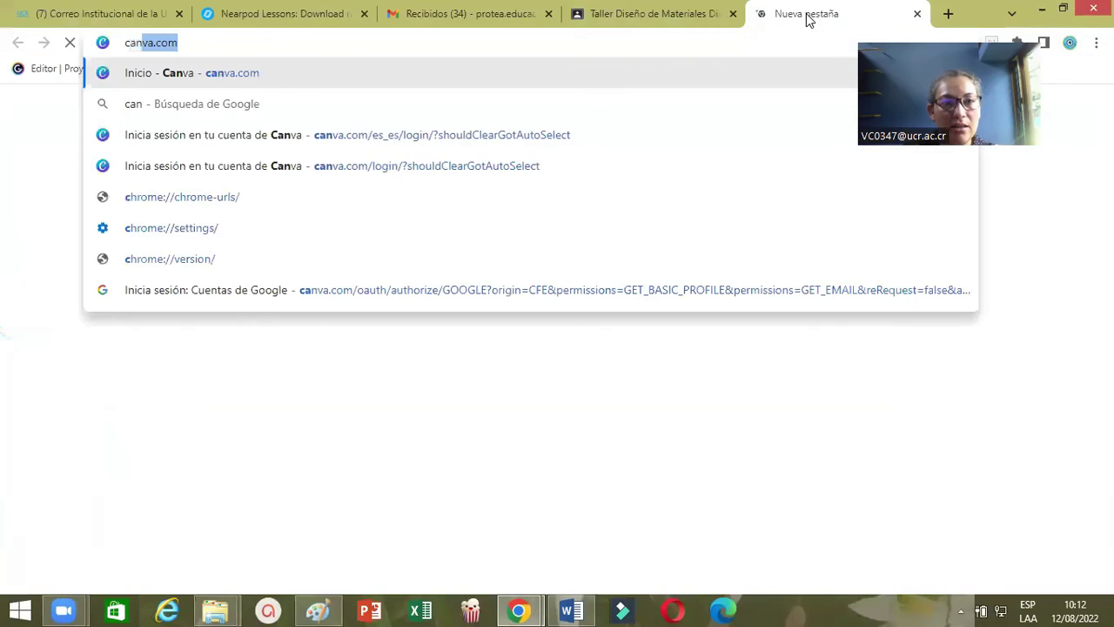
{"action": "key", "text": "Return"}
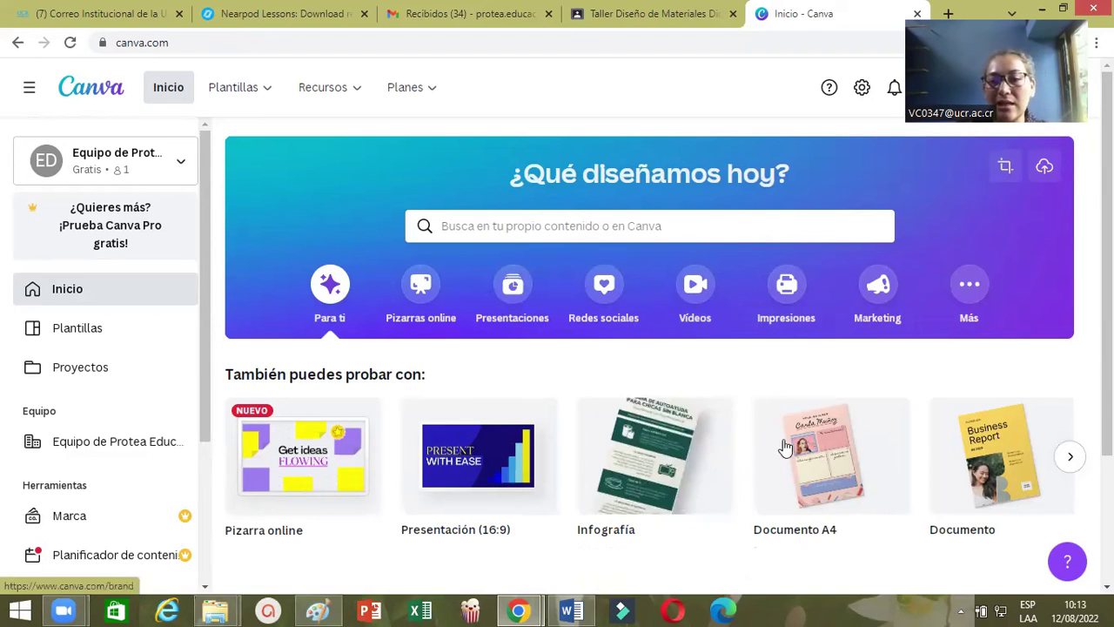
{"action": "scroll", "coordinate": [870, 448], "scroll_direction": "down", "scroll_amount": 2}
{"action": "scroll", "coordinate": [870, 456], "scroll_direction": "down", "scroll_amount": 3}
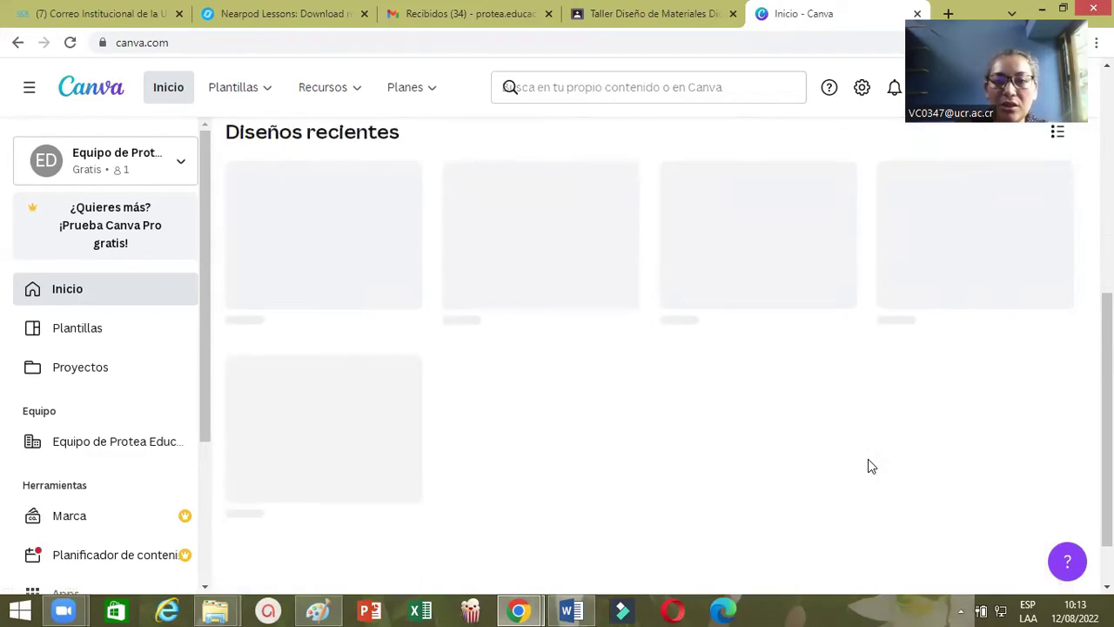
{"action": "scroll", "coordinate": [868, 465], "scroll_direction": "up", "scroll_amount": 3}
{"action": "scroll", "coordinate": [863, 465], "scroll_direction": "up", "scroll_amount": 2}
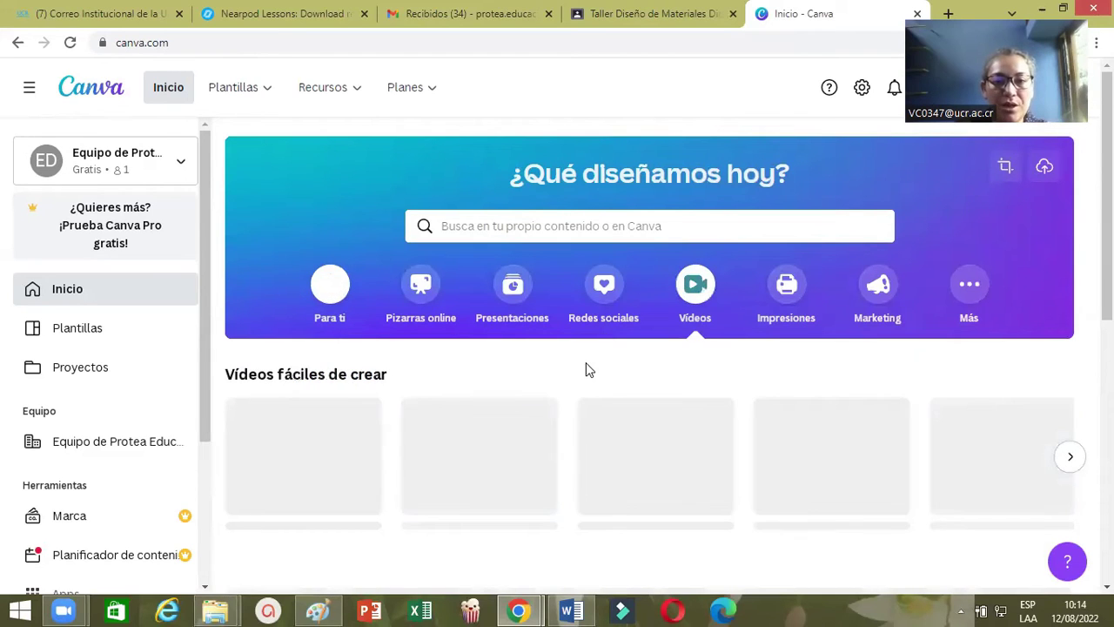
{"action": "scroll", "coordinate": [623, 427], "scroll_direction": "down", "scroll_amount": 1}
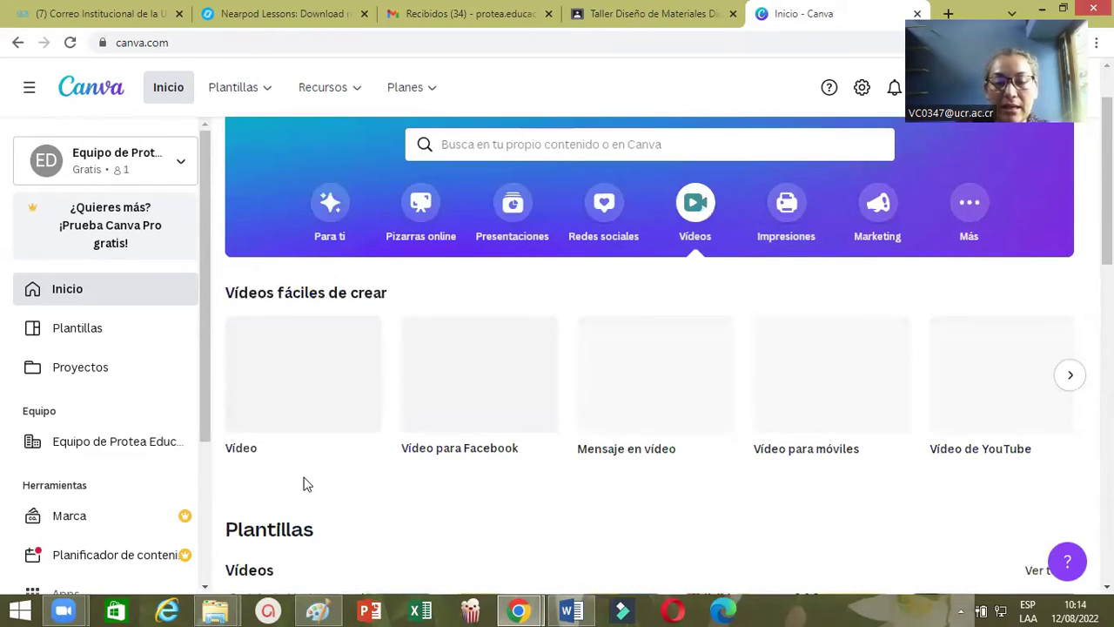
{"action": "mouse_move", "coordinate": [296, 424]}
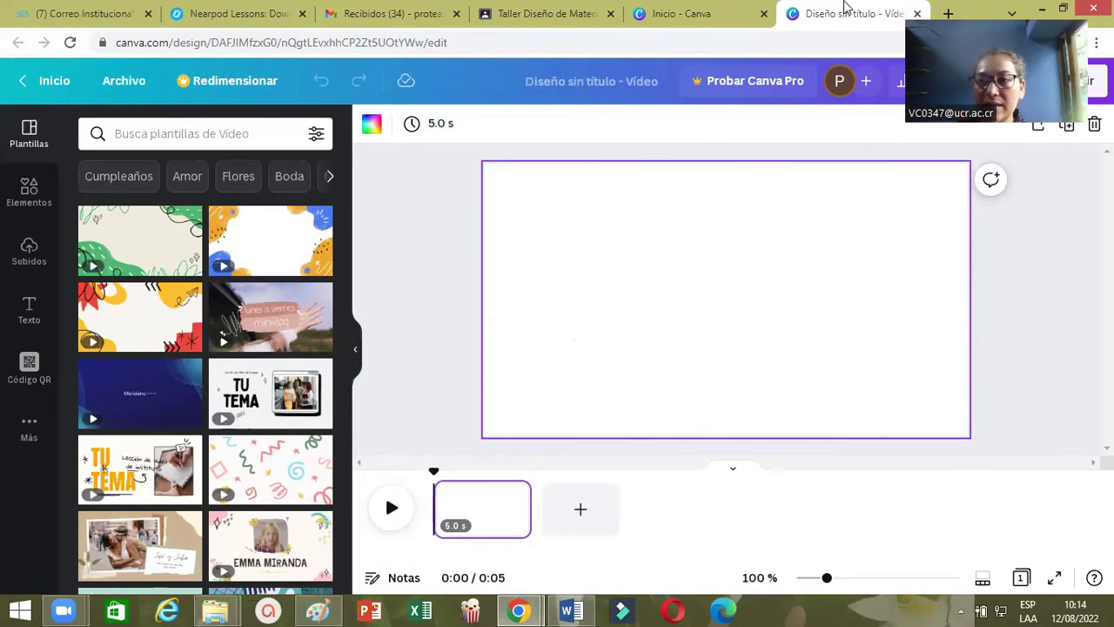
Clear the open windows off the desktop and open the Recursos video folder inside the Sesión 2 folder
{"action": "left_click", "coordinate": [1044, 13]}
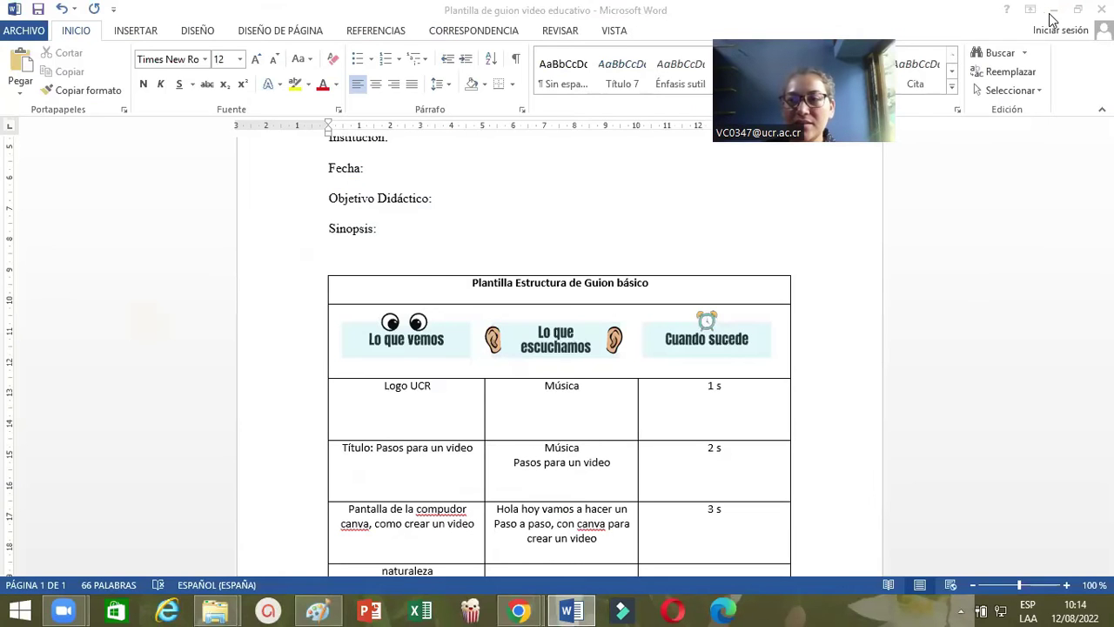
{"action": "left_click", "coordinate": [1051, 13]}
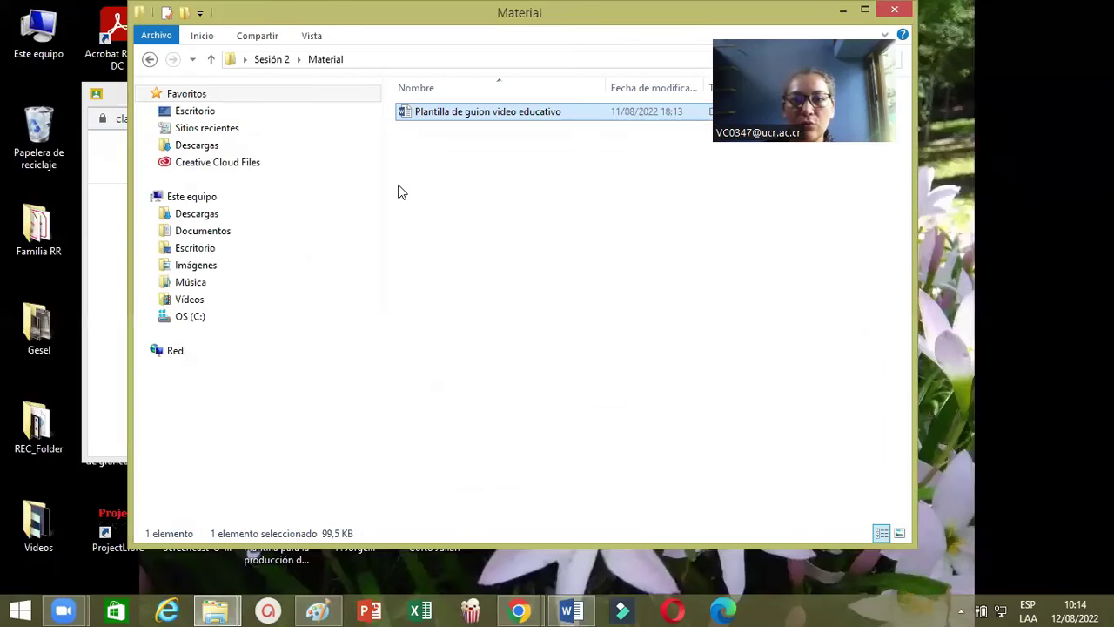
{"action": "key", "text": "super+Down"}
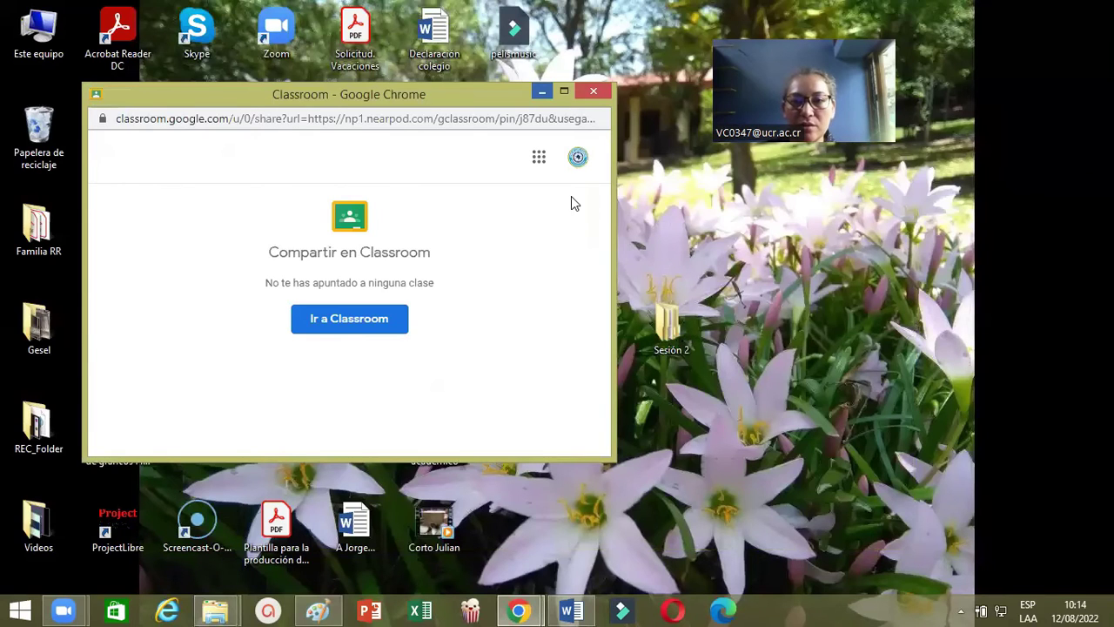
{"action": "key", "text": "super+Down"}
{"action": "double_click", "coordinate": [670, 331]}
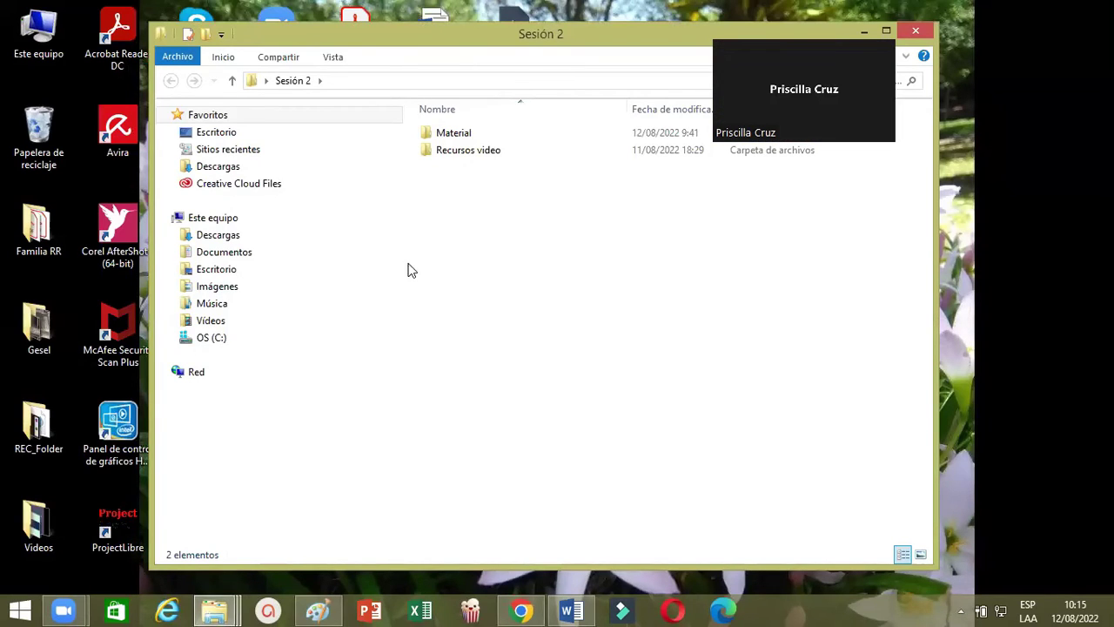
{"action": "left_click", "coordinate": [464, 155]}
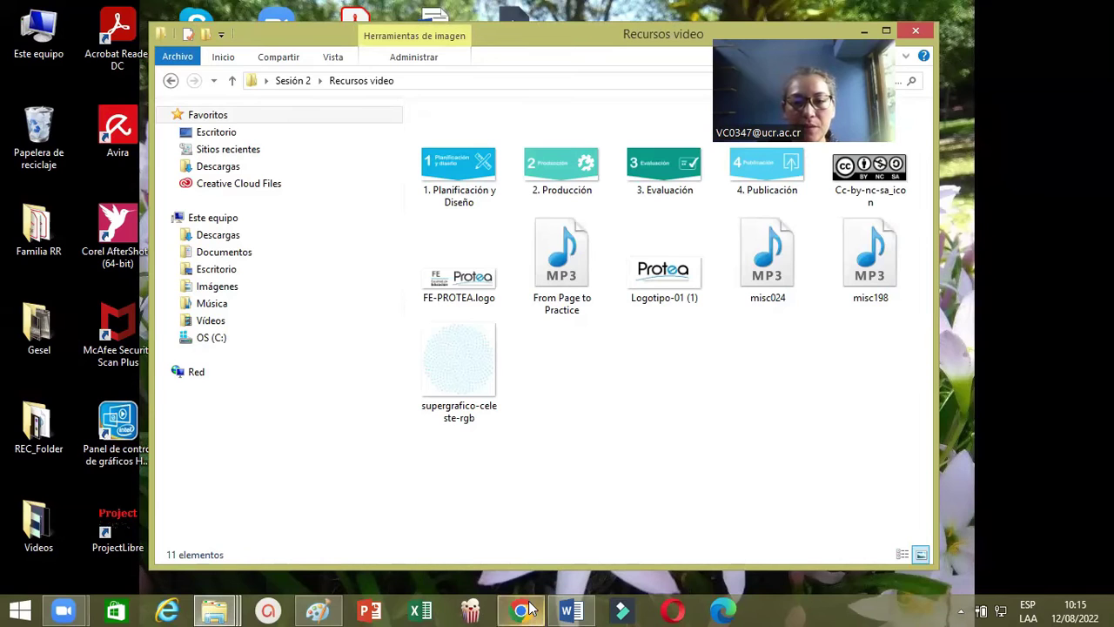
Return to the Canva video design in Chrome and rename it "prueba video"
{"action": "mouse_move", "coordinate": [520, 610]}
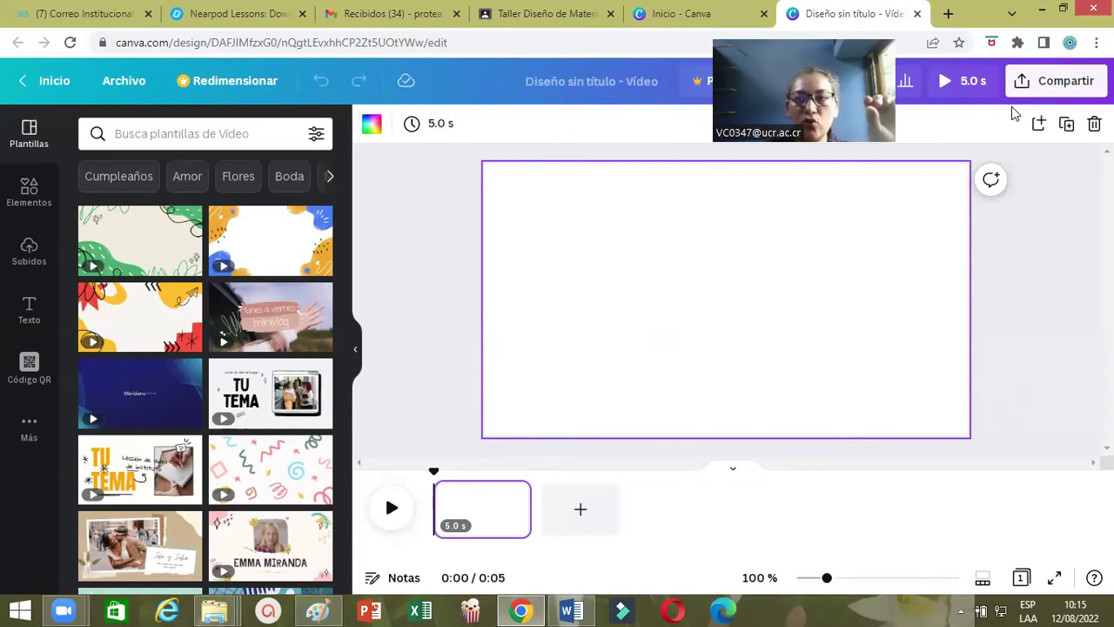
{"action": "left_click", "coordinate": [570, 80]}
{"action": "key", "text": "BackSpace"}
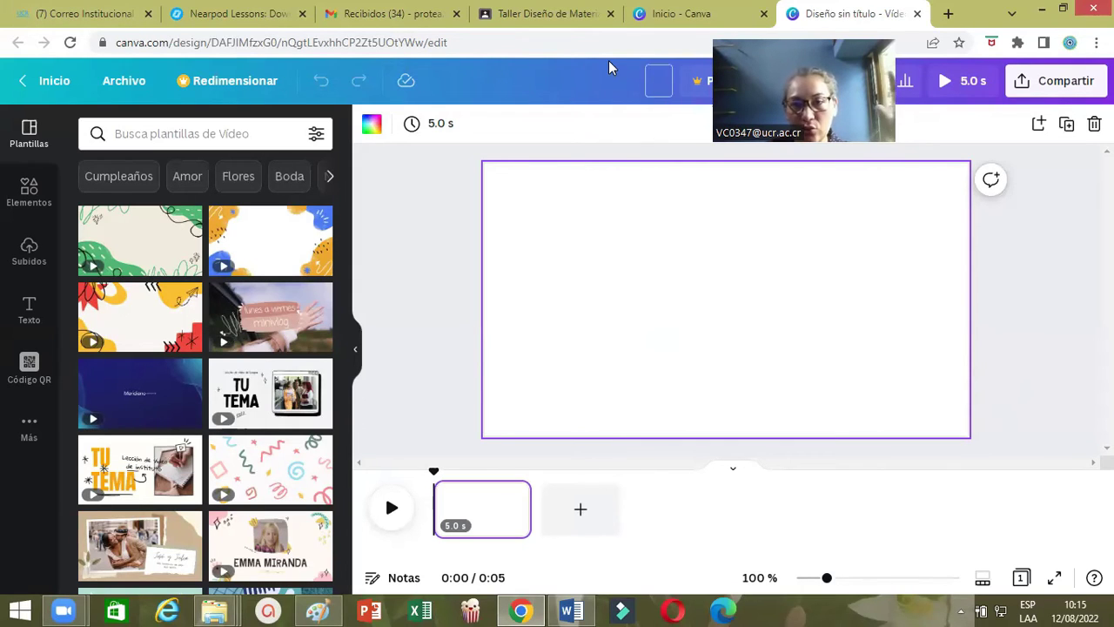
{"action": "type", "text": "prueba video"}
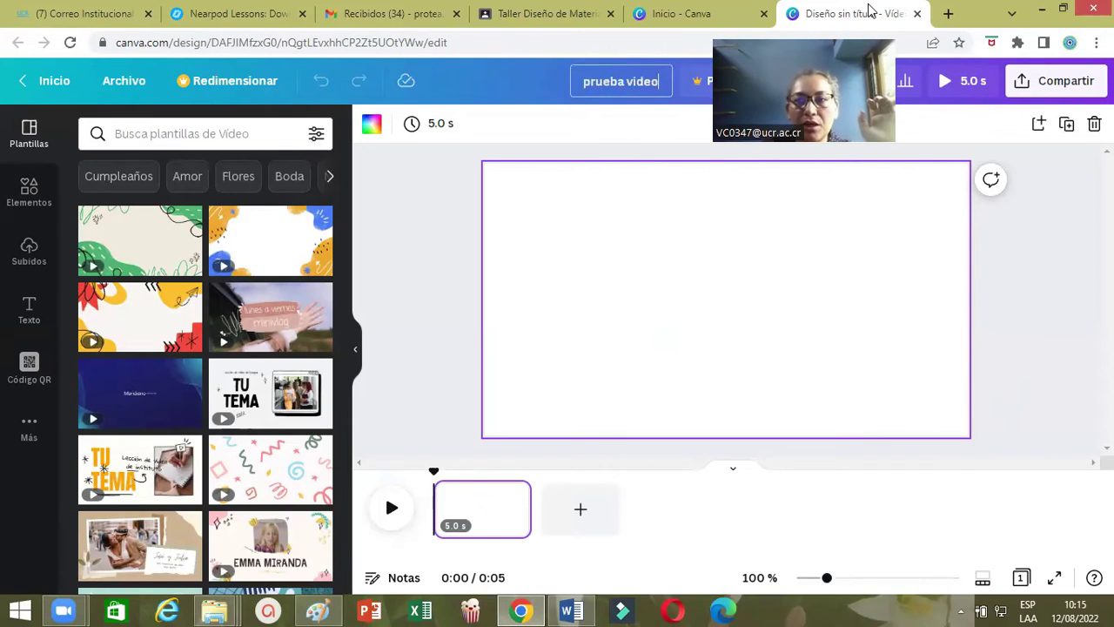
{"action": "key", "text": "Return"}
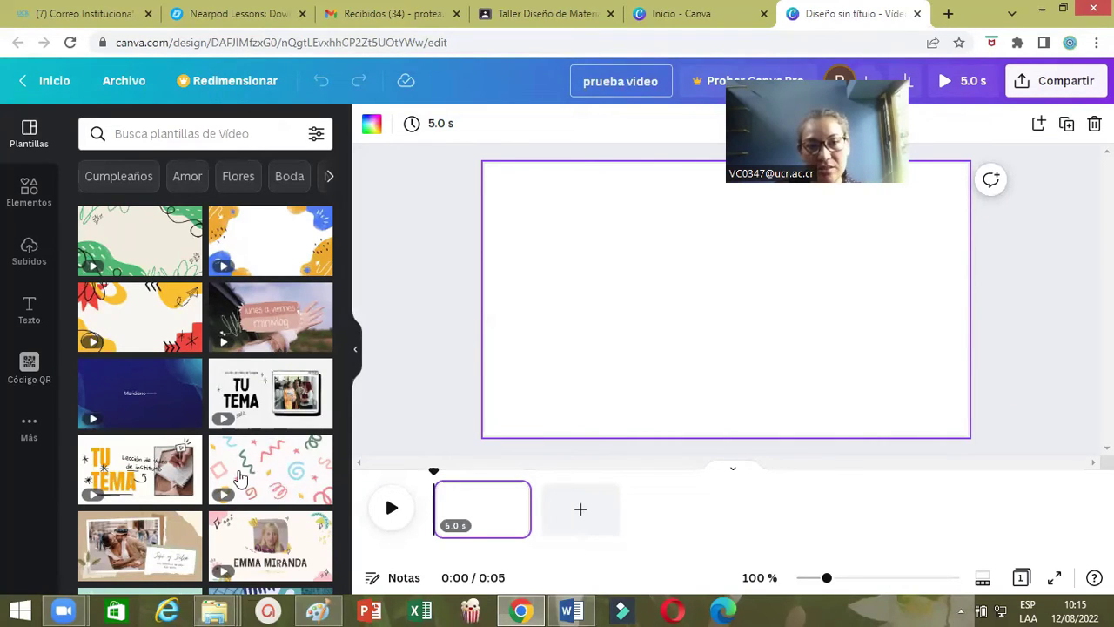
Look through the video templates and the Elements library, including shapes, graphics, stickers, frames, grids and collections
{"action": "scroll", "coordinate": [174, 391], "scroll_direction": "down", "scroll_amount": 3}
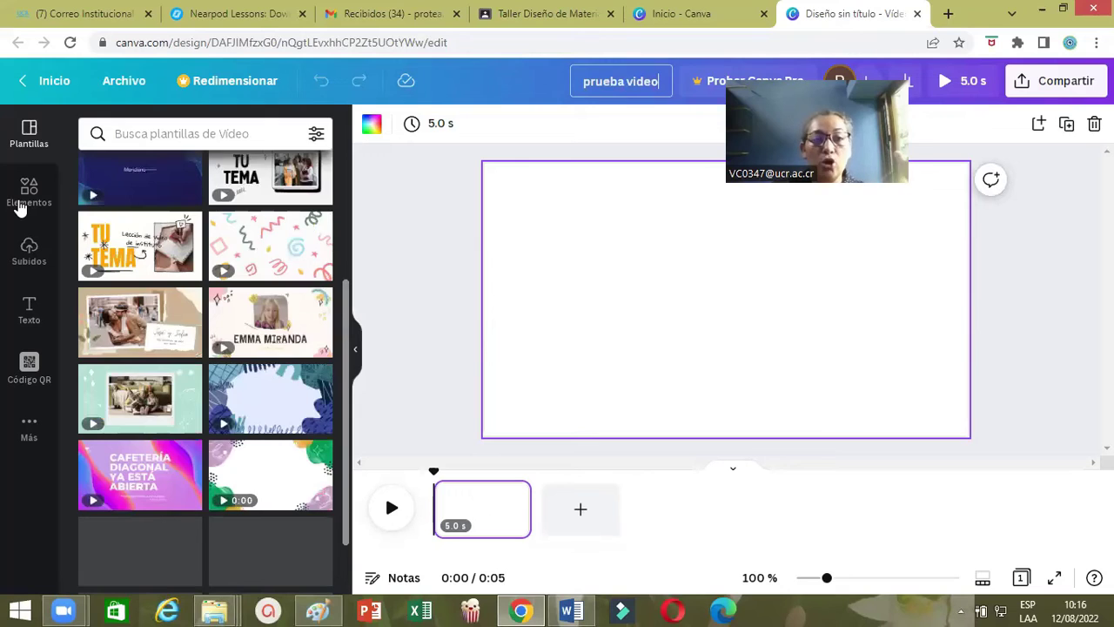
{"action": "left_click", "coordinate": [21, 207]}
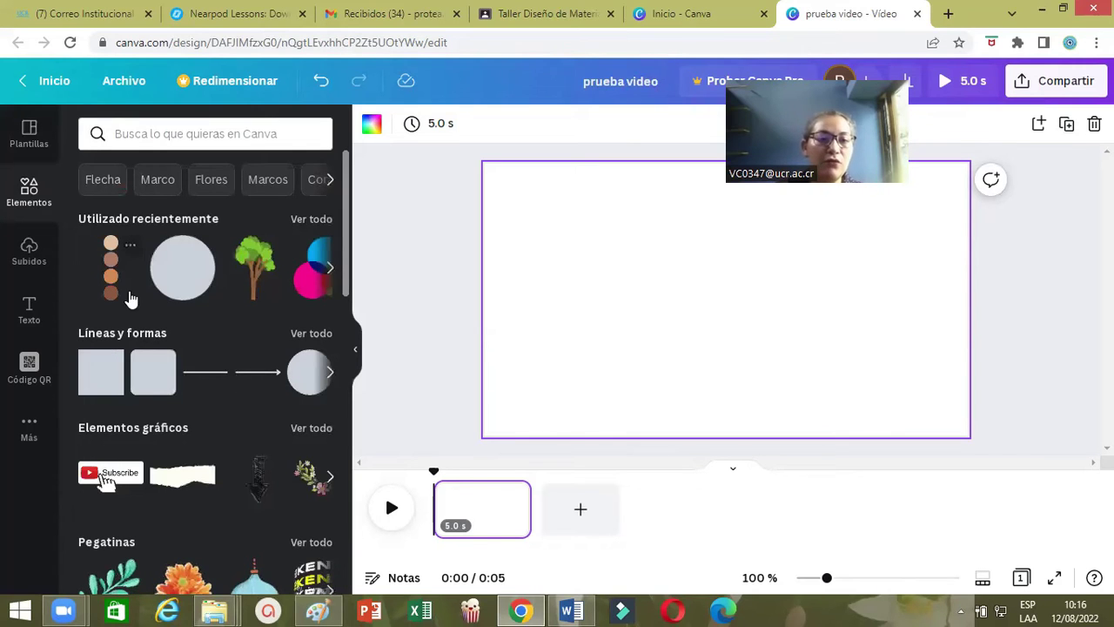
{"action": "scroll", "coordinate": [212, 396], "scroll_direction": "down", "scroll_amount": 2}
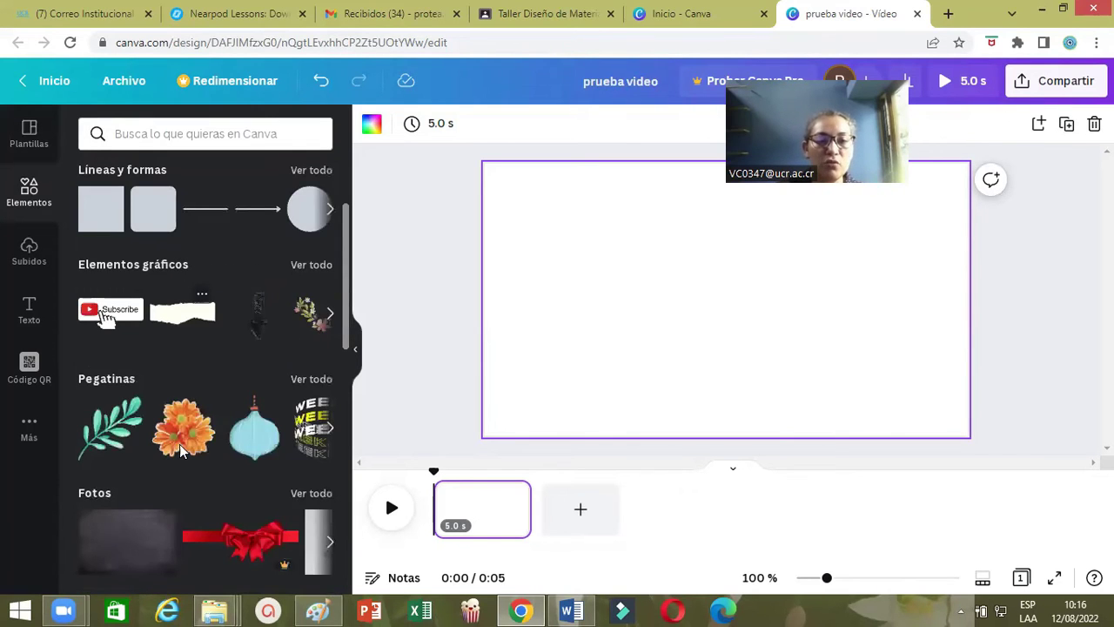
{"action": "scroll", "coordinate": [179, 444], "scroll_direction": "down", "scroll_amount": 2}
{"action": "scroll", "coordinate": [212, 453], "scroll_direction": "down", "scroll_amount": 5}
{"action": "scroll", "coordinate": [218, 469], "scroll_direction": "down", "scroll_amount": 3}
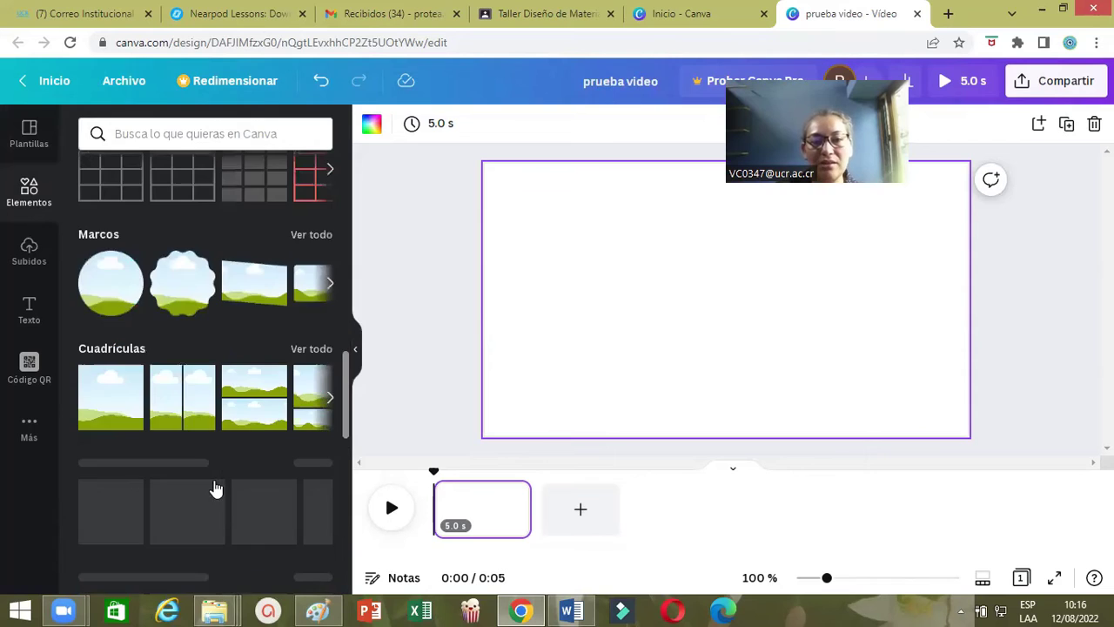
{"action": "scroll", "coordinate": [293, 298], "scroll_direction": "down", "scroll_amount": 1}
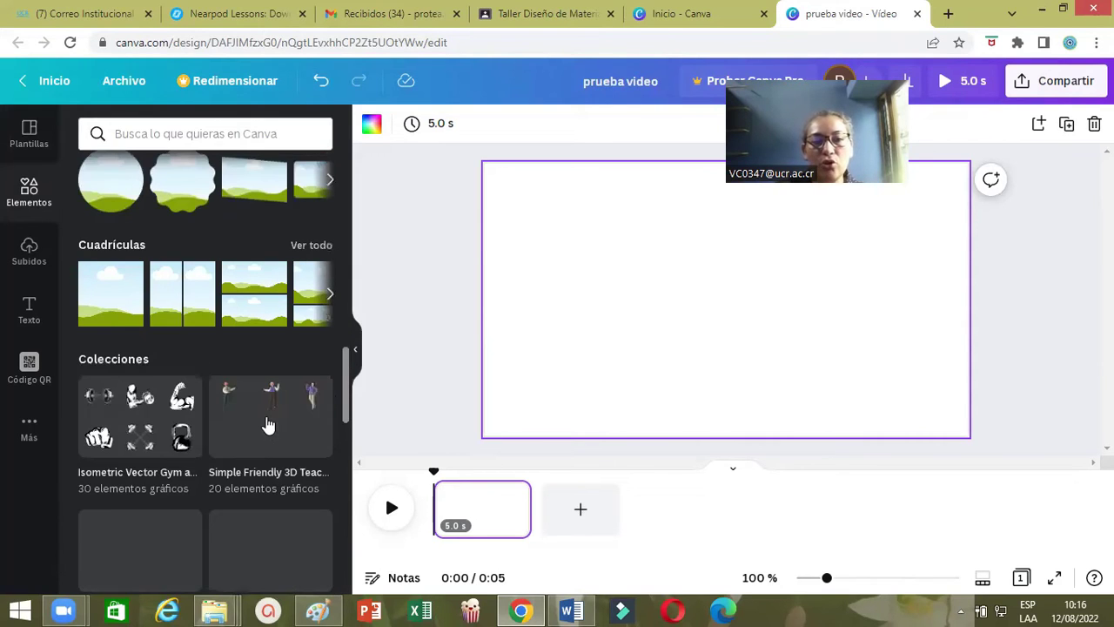
{"action": "scroll", "coordinate": [264, 385], "scroll_direction": "up", "scroll_amount": 4}
{"action": "scroll", "coordinate": [270, 367], "scroll_direction": "up", "scroll_amount": 4}
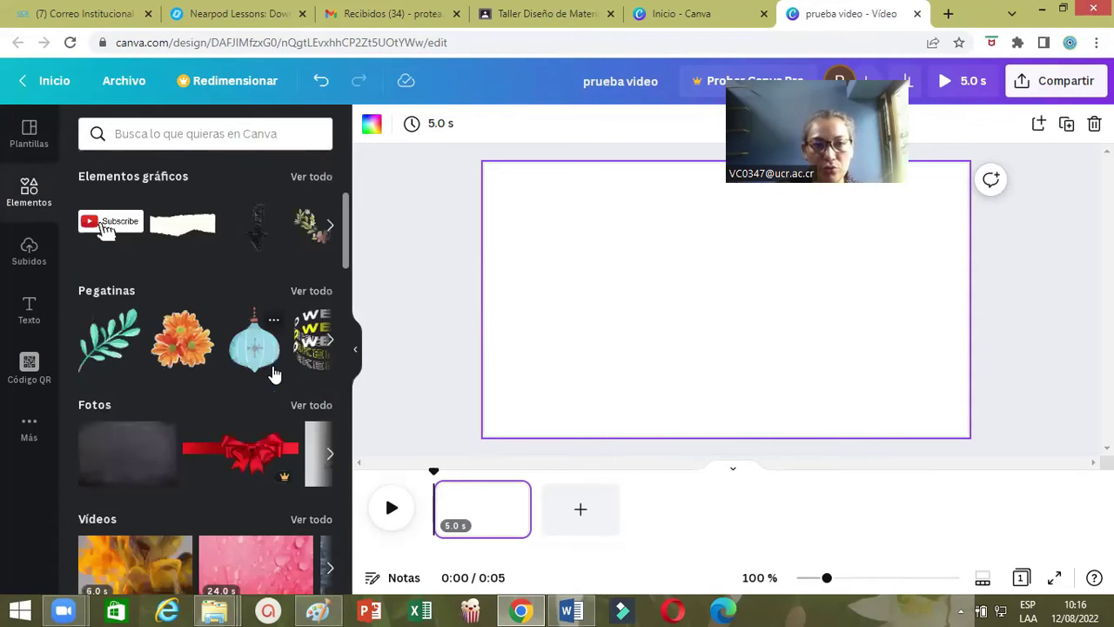
{"action": "scroll", "coordinate": [114, 442], "scroll_direction": "up", "scroll_amount": 3}
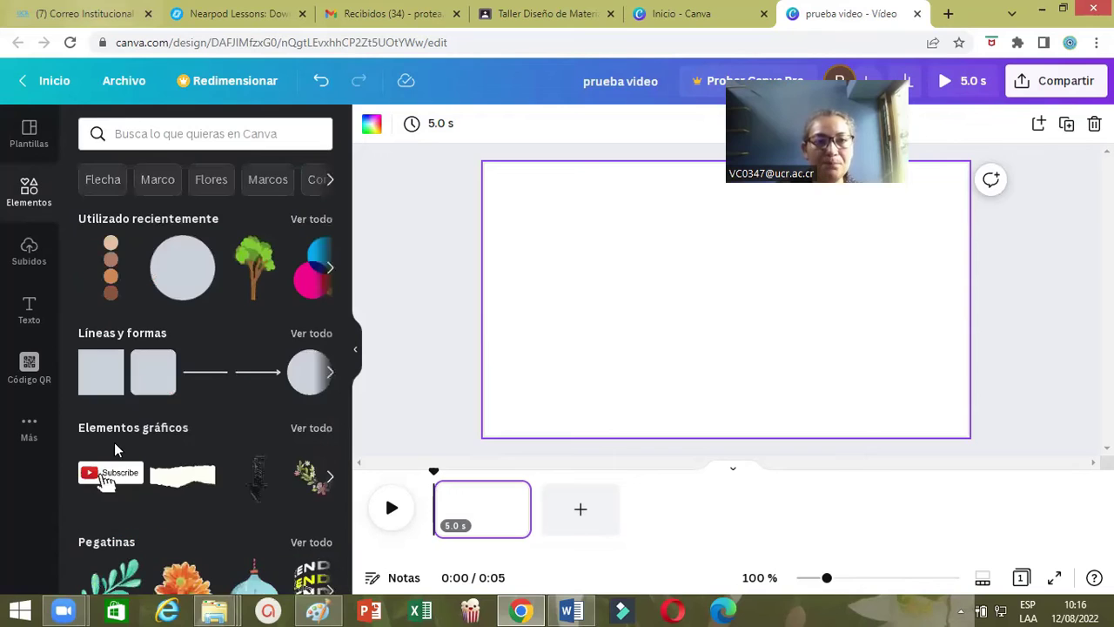
Review the uploaded audio tracks, videos and images available for the project
{"action": "left_click", "coordinate": [30, 254]}
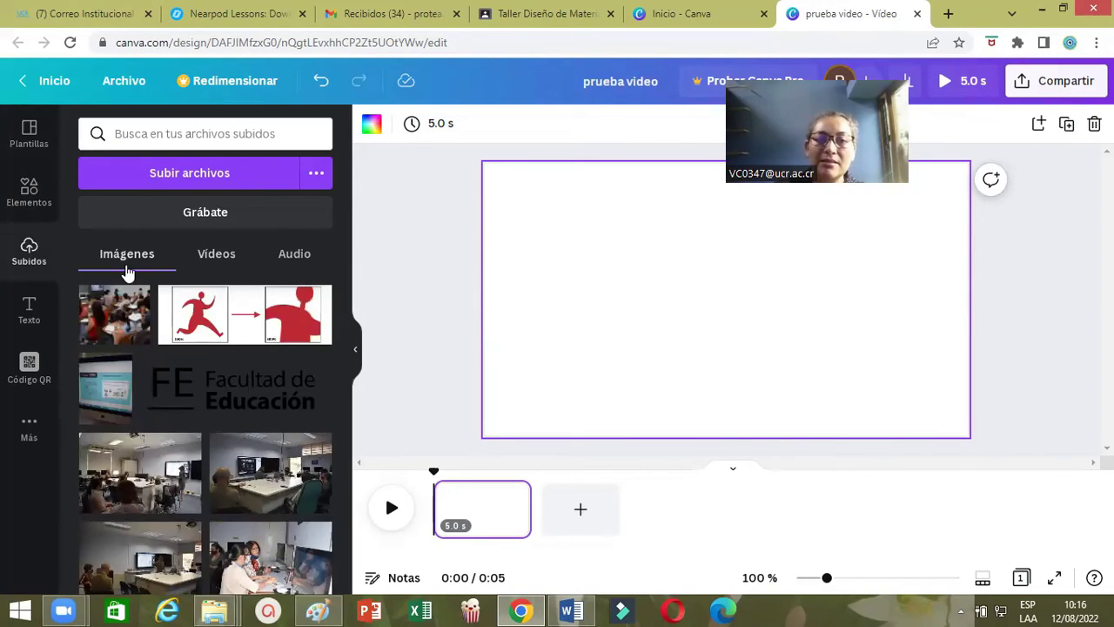
{"action": "left_click", "coordinate": [284, 258]}
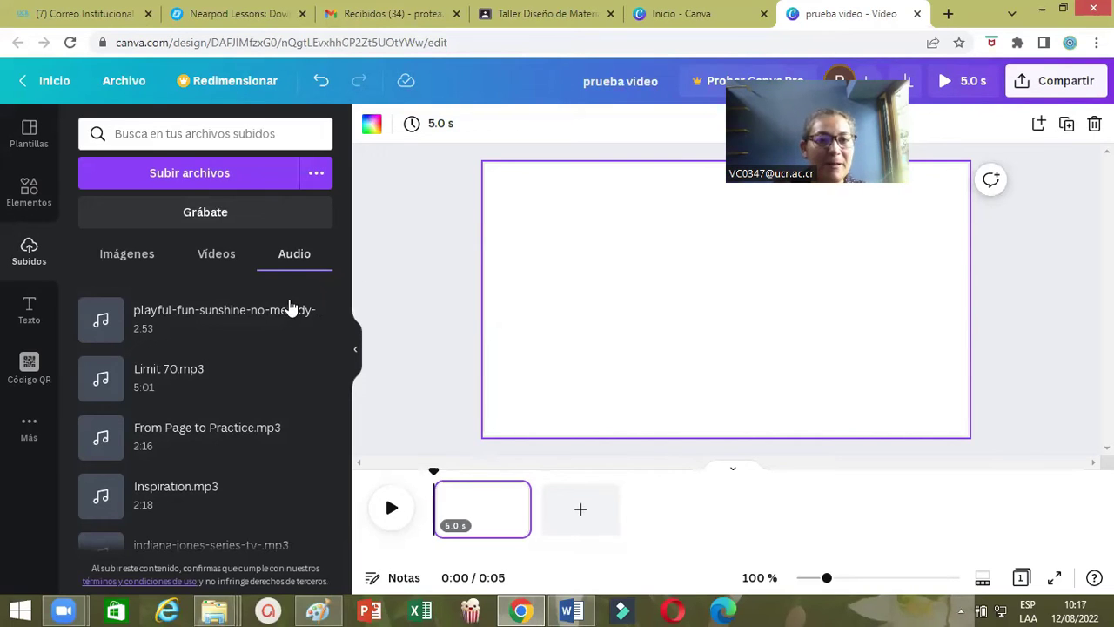
{"action": "scroll", "coordinate": [174, 366], "scroll_direction": "down", "scroll_amount": 1}
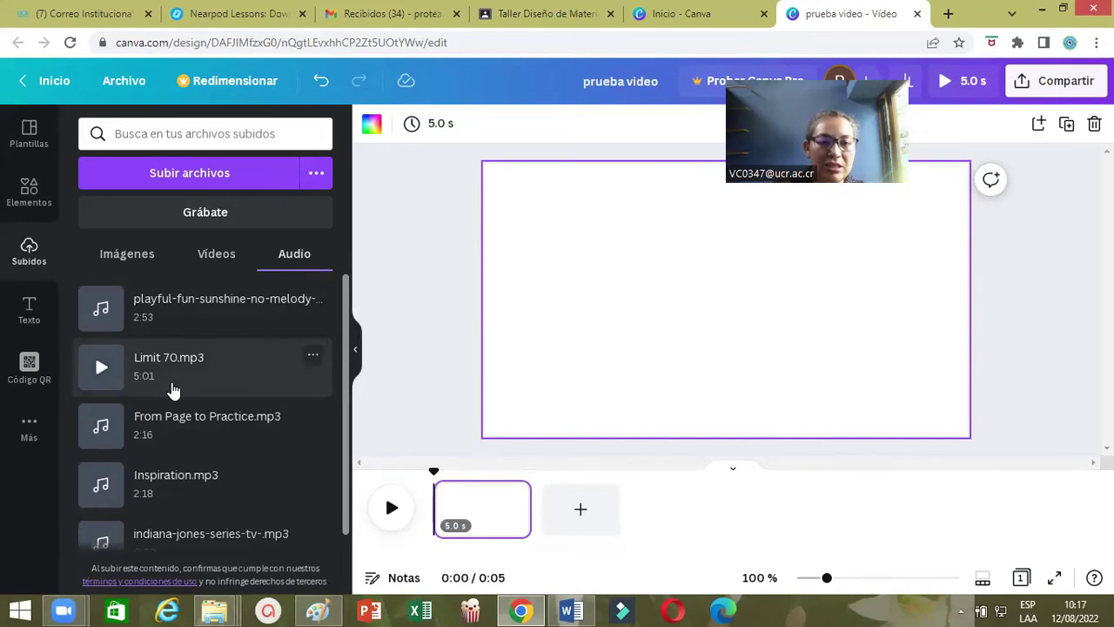
{"action": "scroll", "coordinate": [174, 389], "scroll_direction": "down", "scroll_amount": 3}
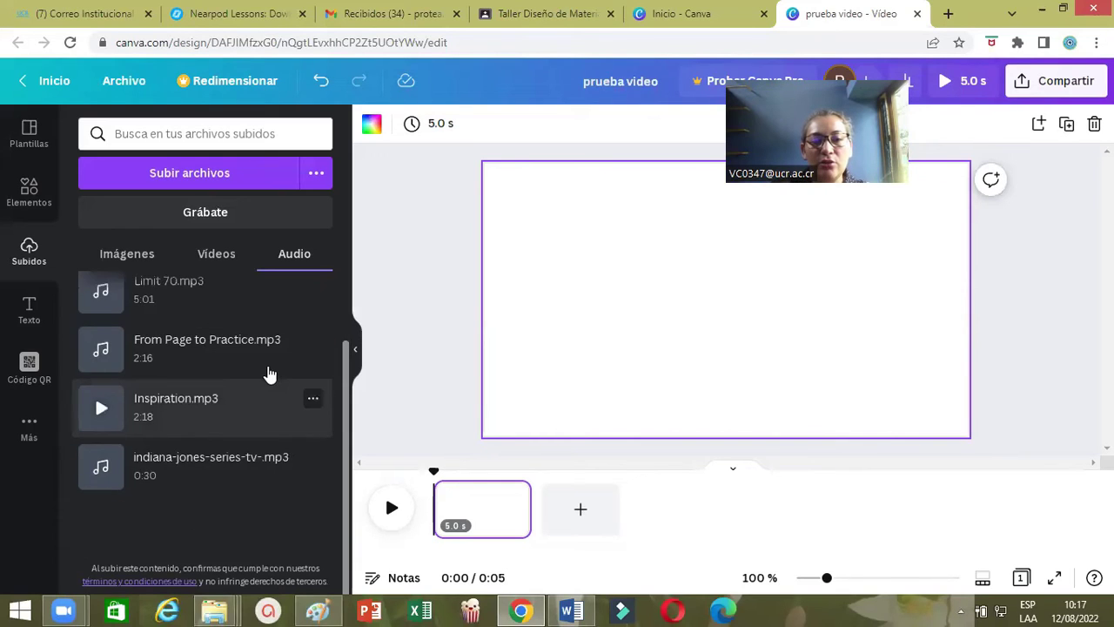
{"action": "scroll", "coordinate": [270, 374], "scroll_direction": "up", "scroll_amount": 2}
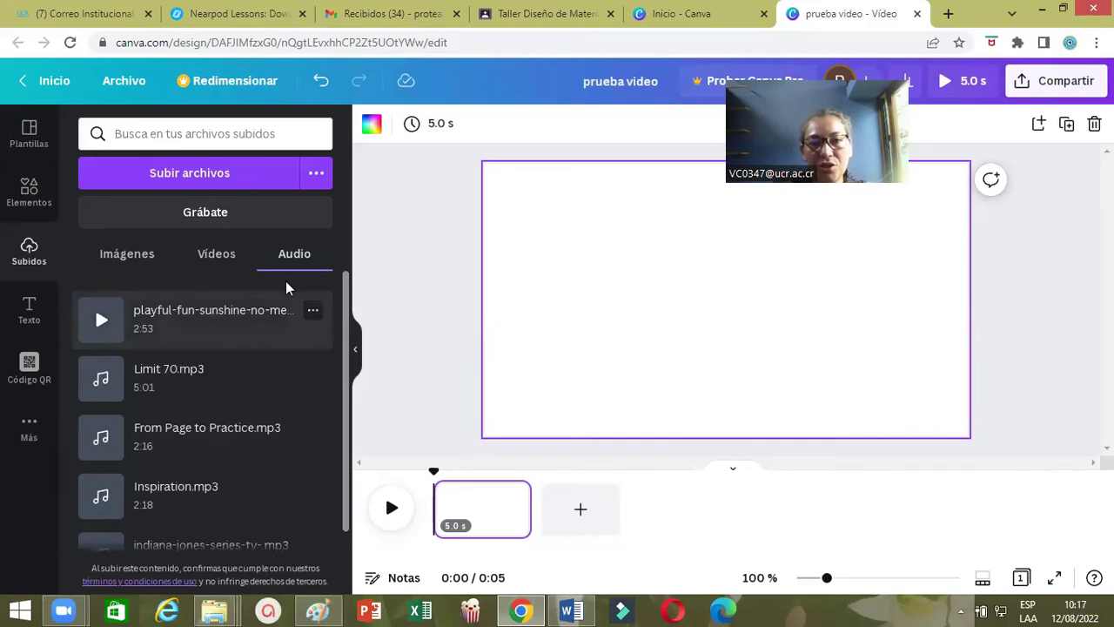
{"action": "left_click", "coordinate": [211, 270]}
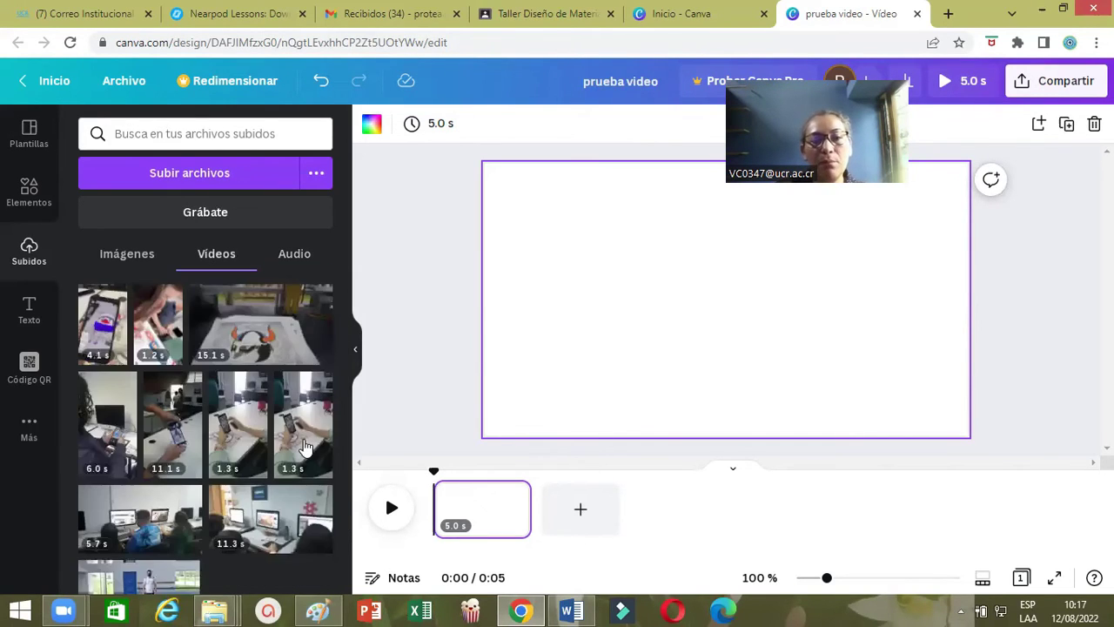
{"action": "scroll", "coordinate": [270, 471], "scroll_direction": "down", "scroll_amount": 1}
{"action": "scroll", "coordinate": [270, 471], "scroll_direction": "down", "scroll_amount": 1}
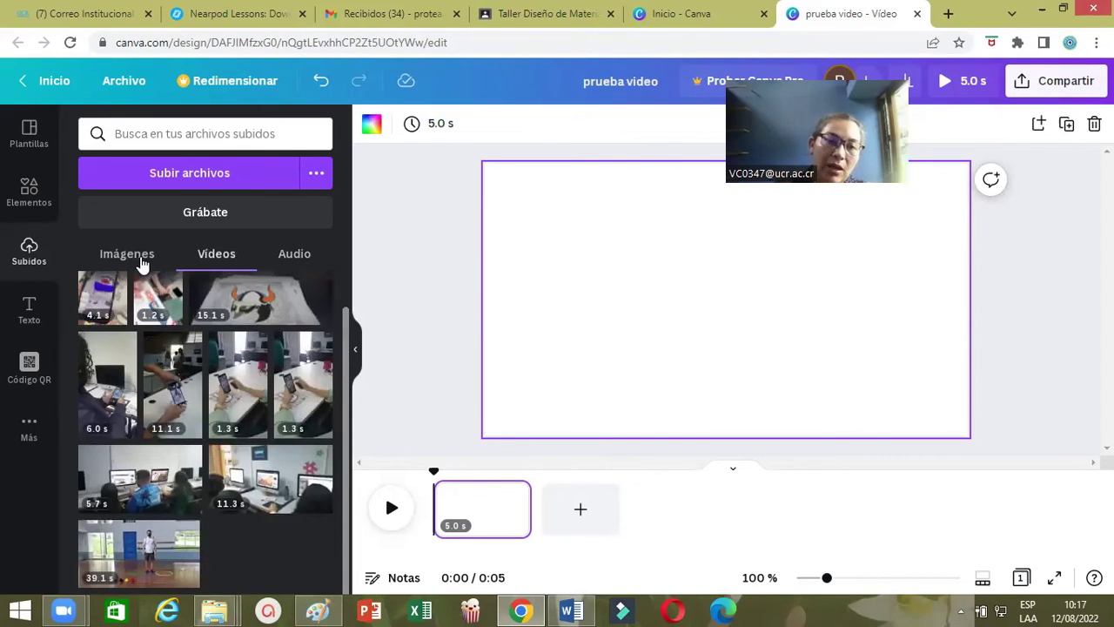
{"action": "scroll", "coordinate": [217, 502], "scroll_direction": "down", "scroll_amount": 5}
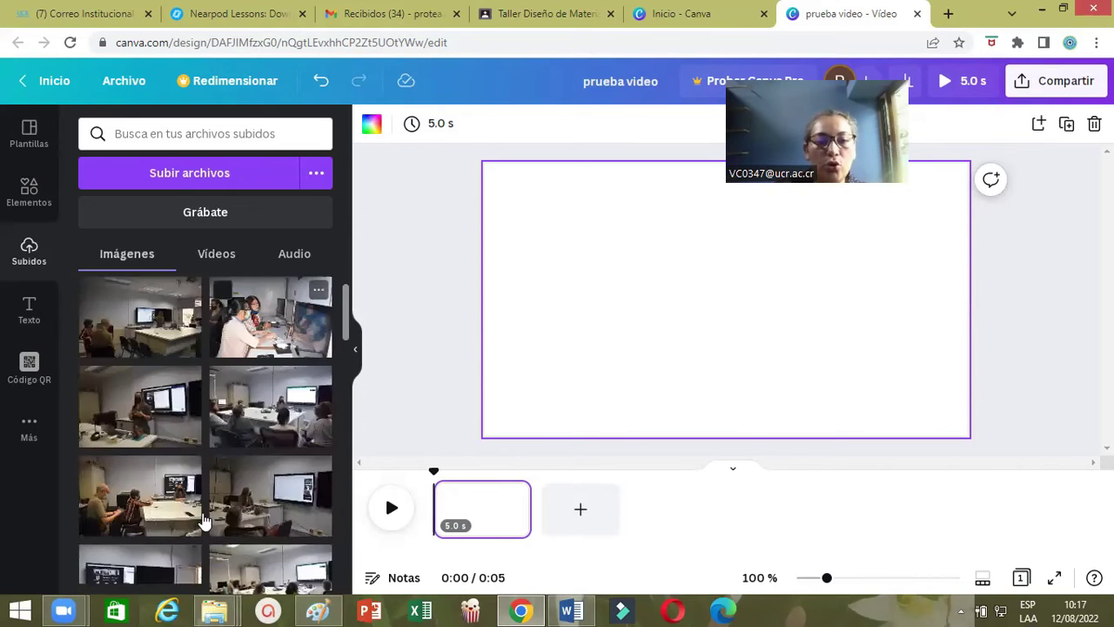
{"action": "scroll", "coordinate": [249, 497], "scroll_direction": "down", "scroll_amount": 8}
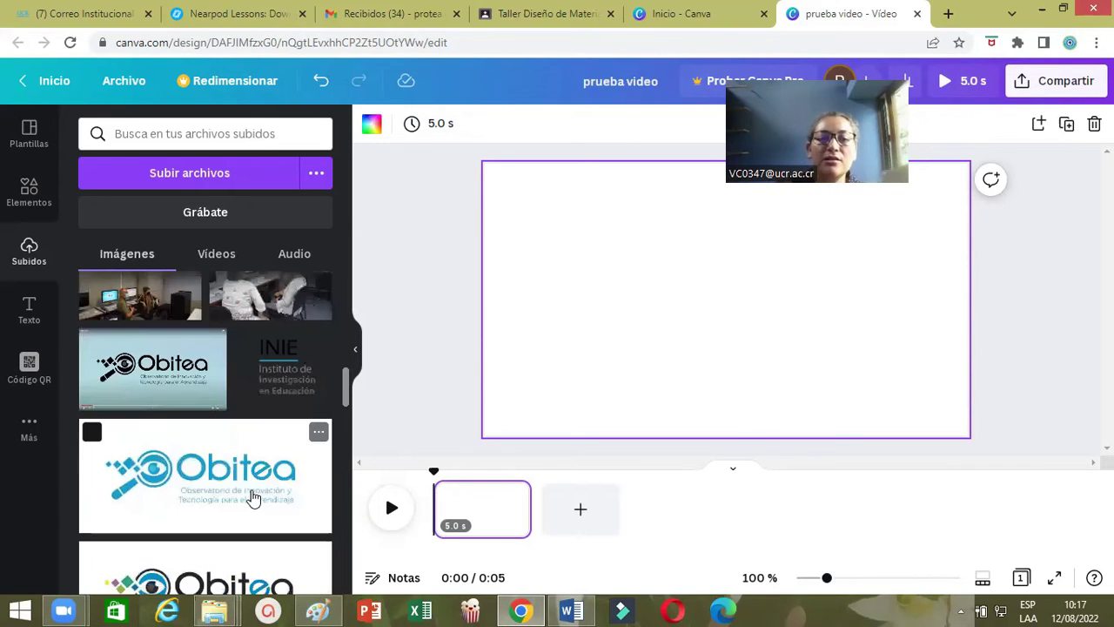
{"action": "scroll", "coordinate": [250, 487], "scroll_direction": "up", "scroll_amount": 2}
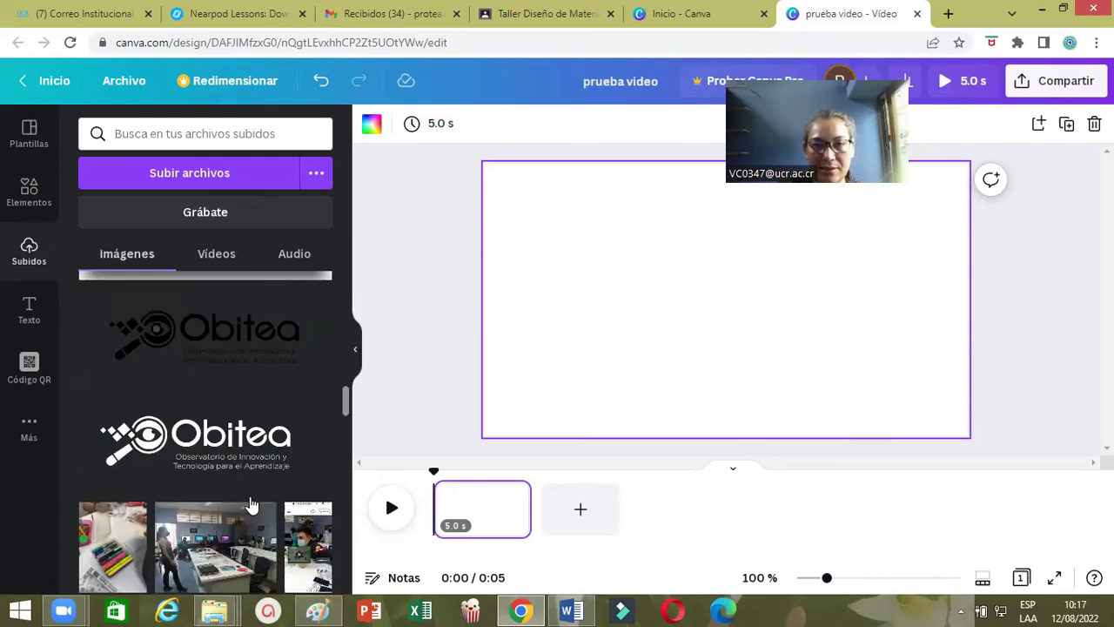
{"action": "scroll", "coordinate": [243, 470], "scroll_direction": "up", "scroll_amount": 6}
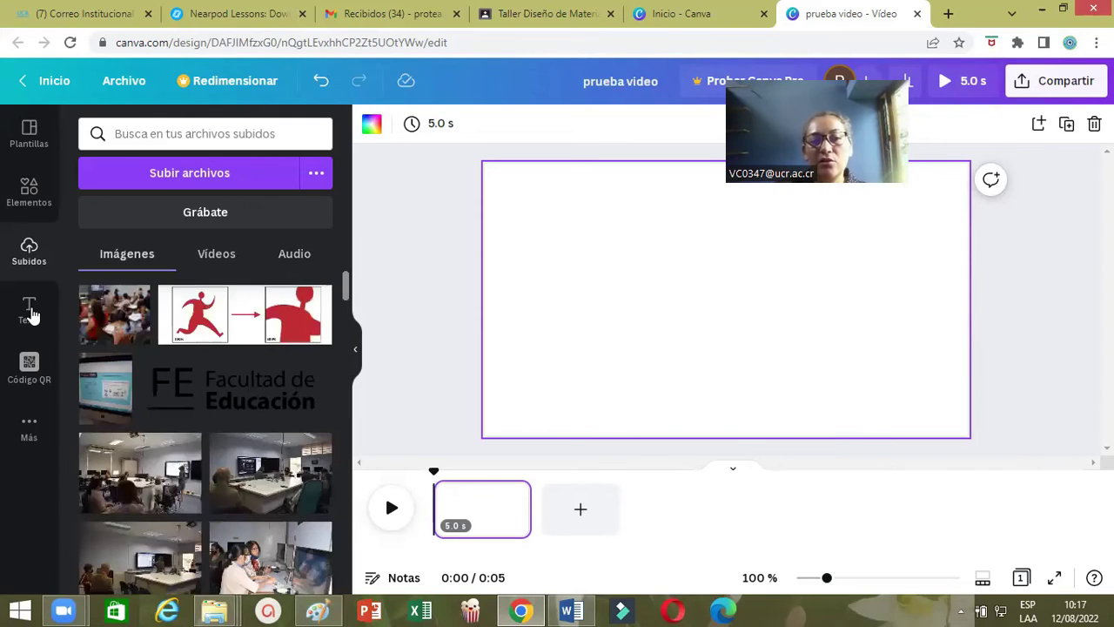
Look through the text styles and font combinations, and examine the QR code generator's options
{"action": "left_click", "coordinate": [29, 315]}
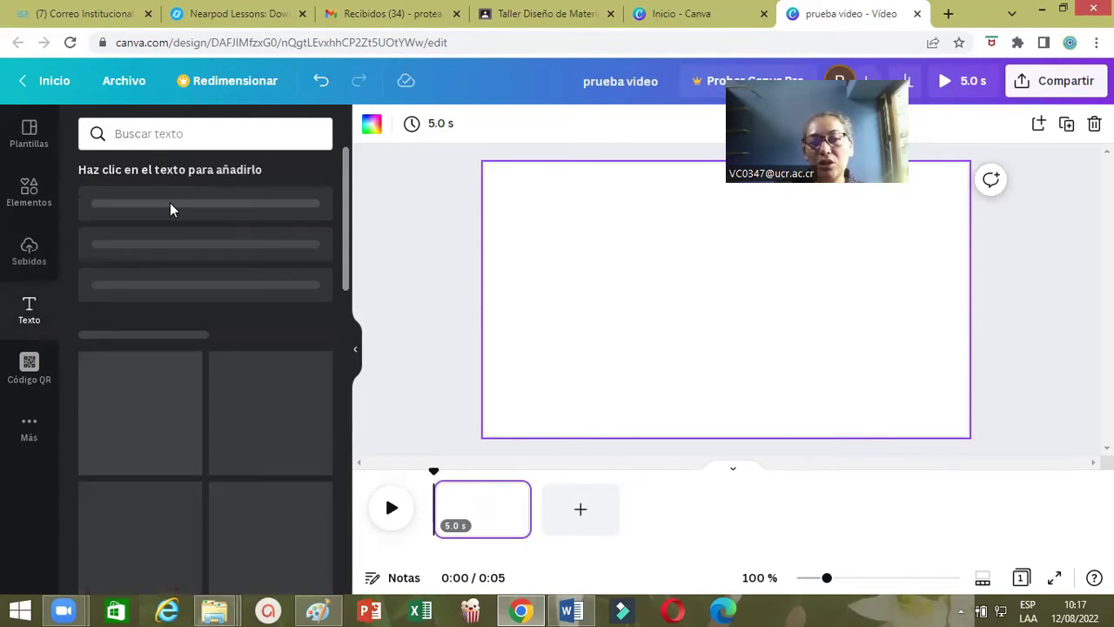
{"action": "scroll", "coordinate": [240, 496], "scroll_direction": "down", "scroll_amount": 1}
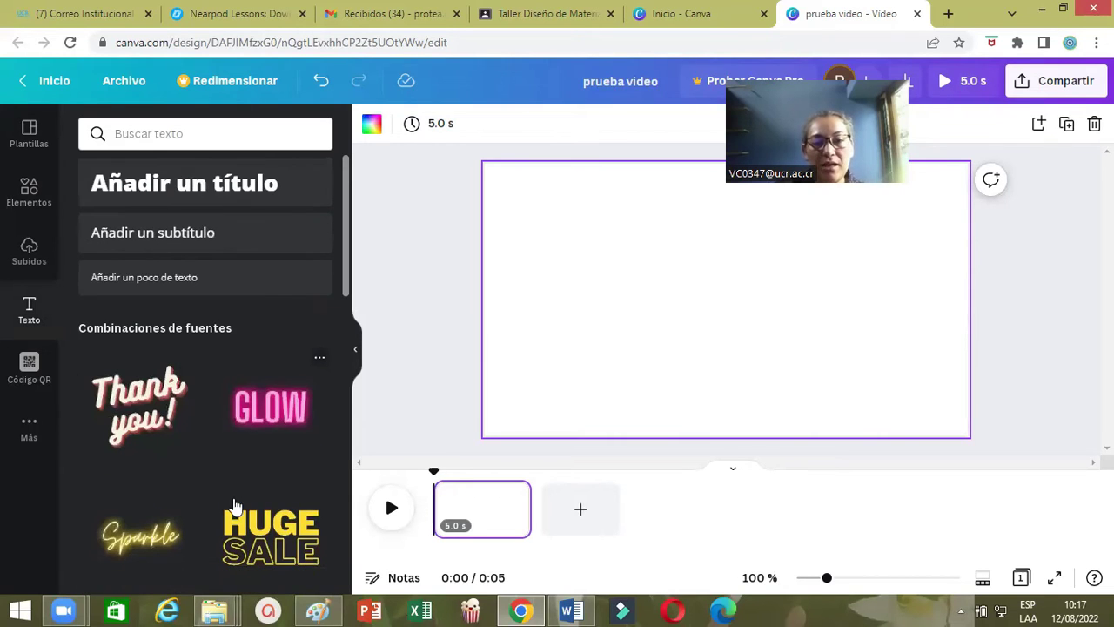
{"action": "scroll", "coordinate": [181, 489], "scroll_direction": "down", "scroll_amount": 3}
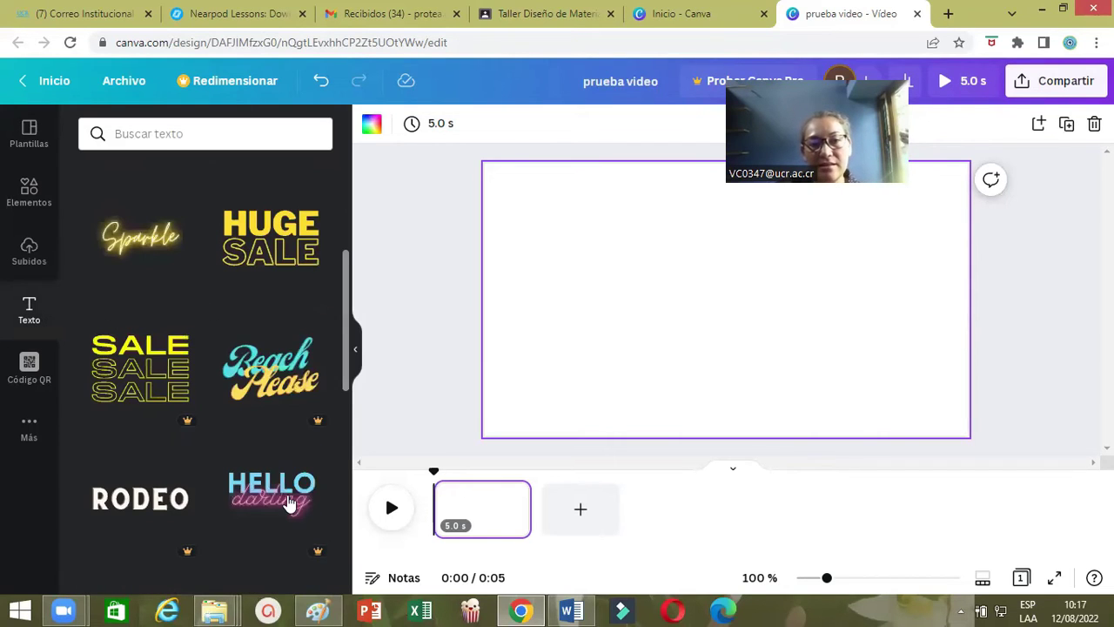
{"action": "scroll", "coordinate": [200, 490], "scroll_direction": "down", "scroll_amount": 3}
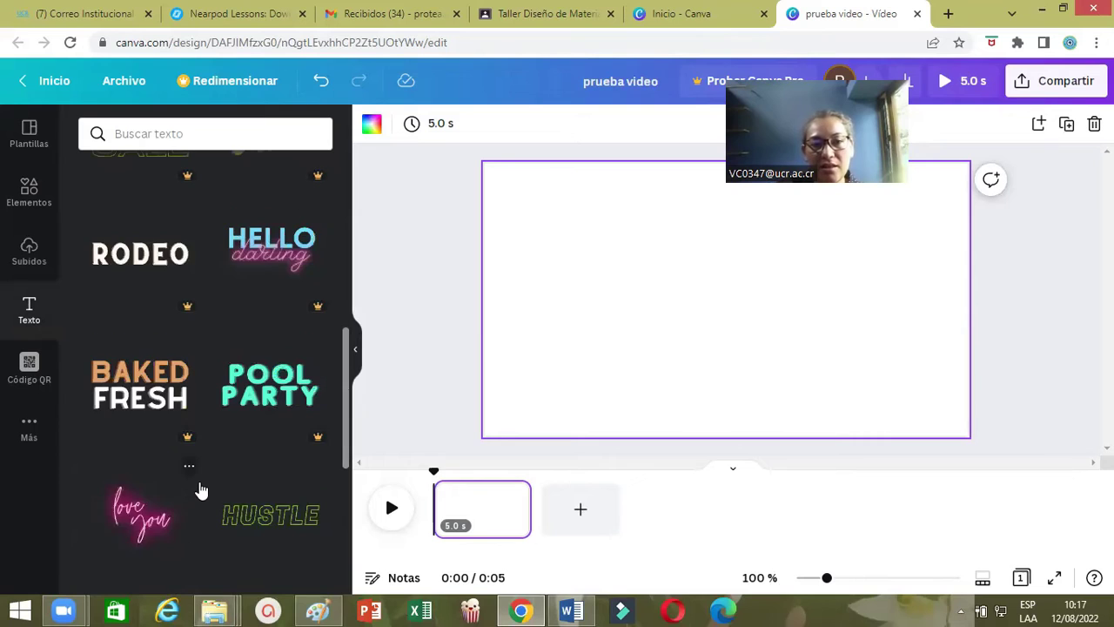
{"action": "scroll", "coordinate": [192, 426], "scroll_direction": "up", "scroll_amount": 3}
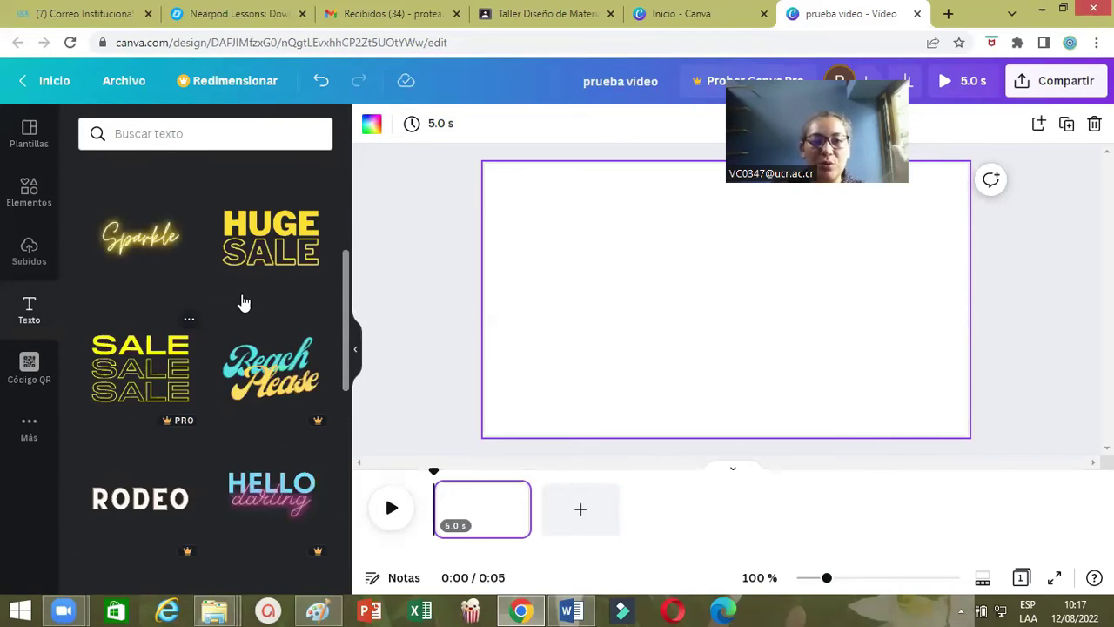
{"action": "scroll", "coordinate": [244, 302], "scroll_direction": "up", "scroll_amount": 5}
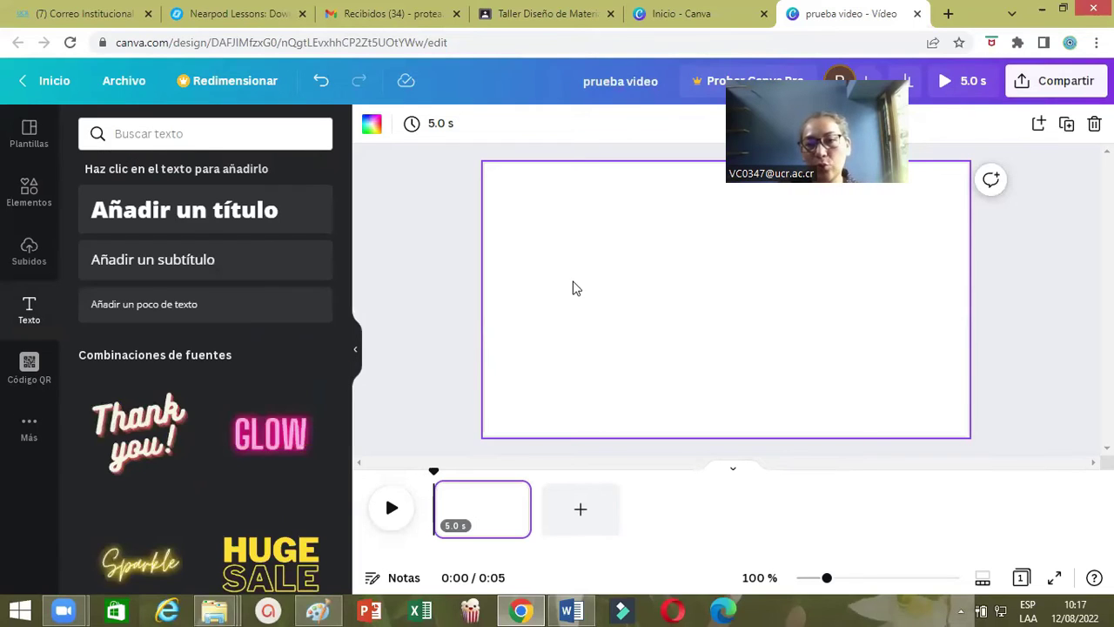
{"action": "left_click", "coordinate": [31, 374]}
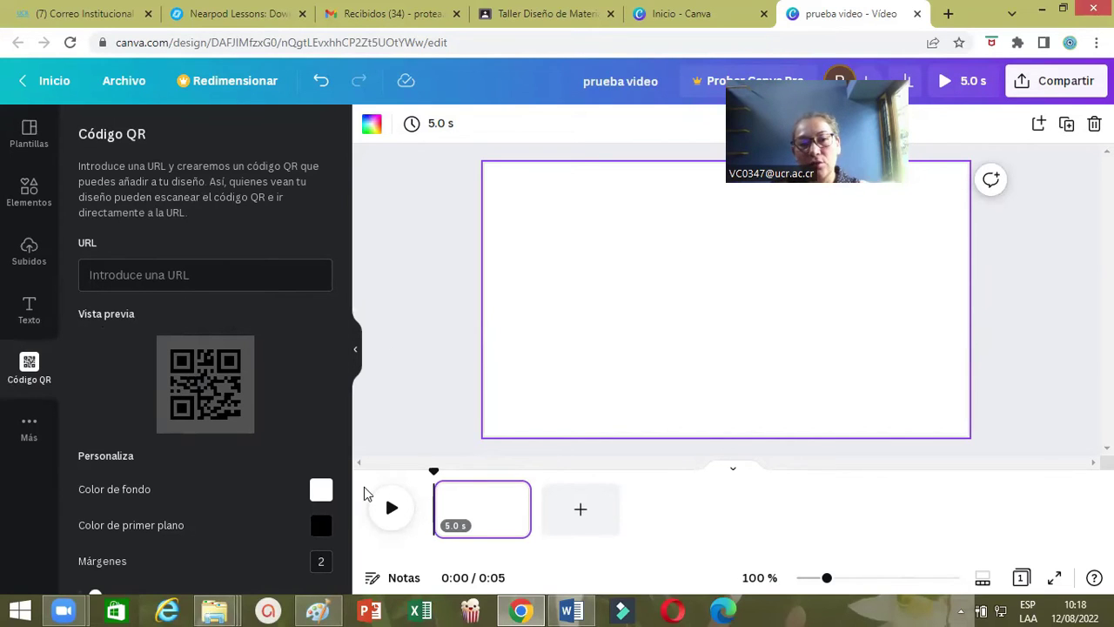
{"action": "left_click", "coordinate": [29, 191]}
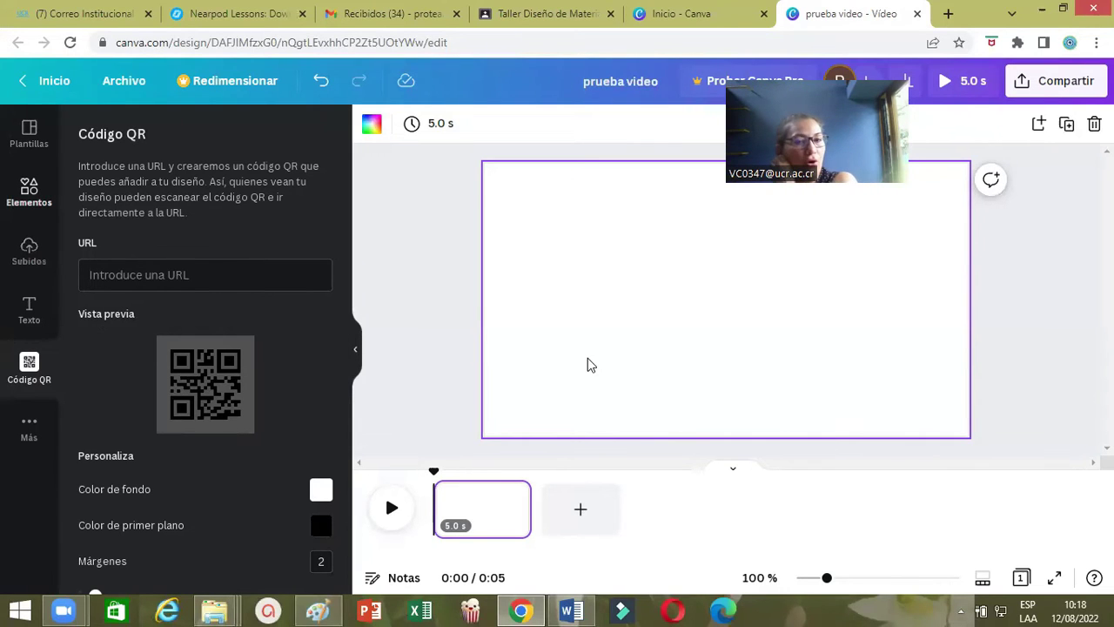
Shorten the first page to 3.2 s and add a blank second page to the timeline
{"action": "left_click", "coordinate": [355, 348]}
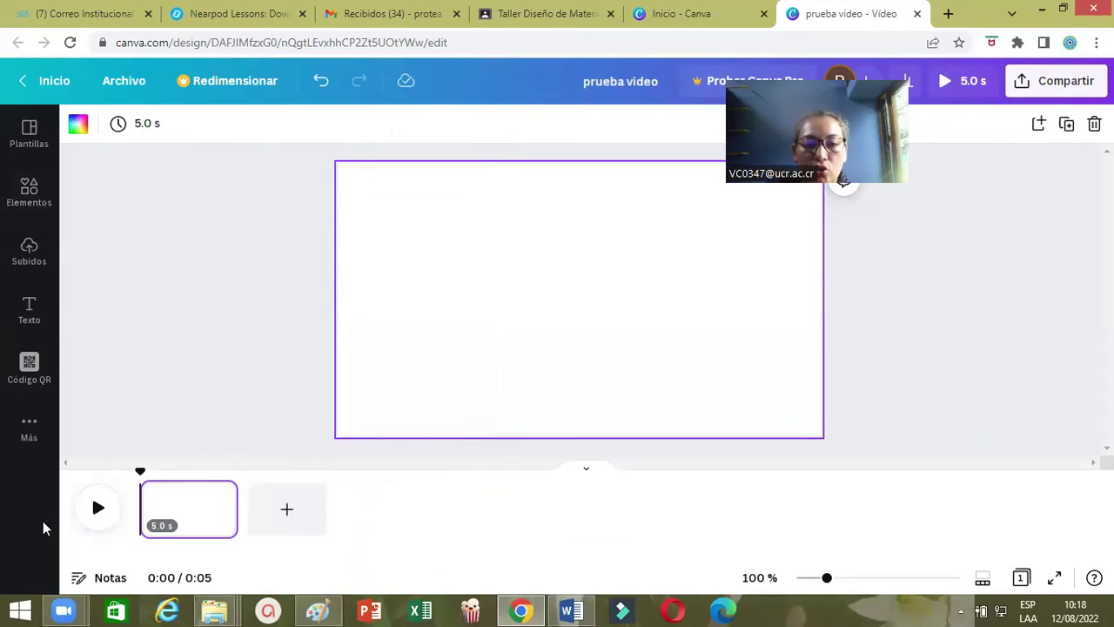
{"action": "left_click_drag", "start_coordinate": [235, 514], "coordinate": [343, 519]}
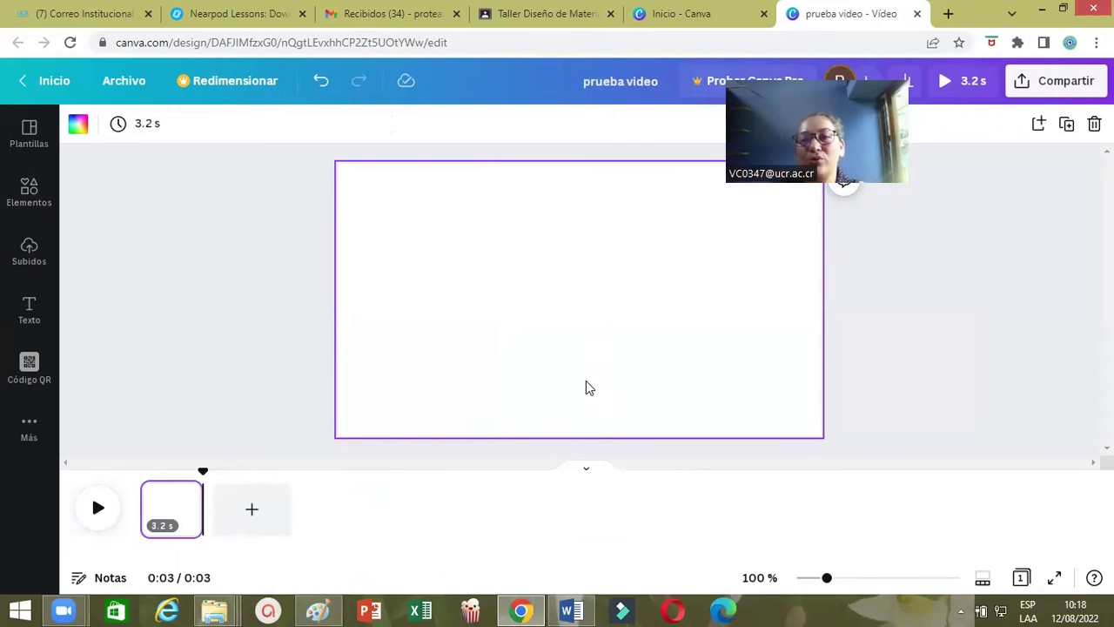
{"action": "left_click", "coordinate": [219, 497]}
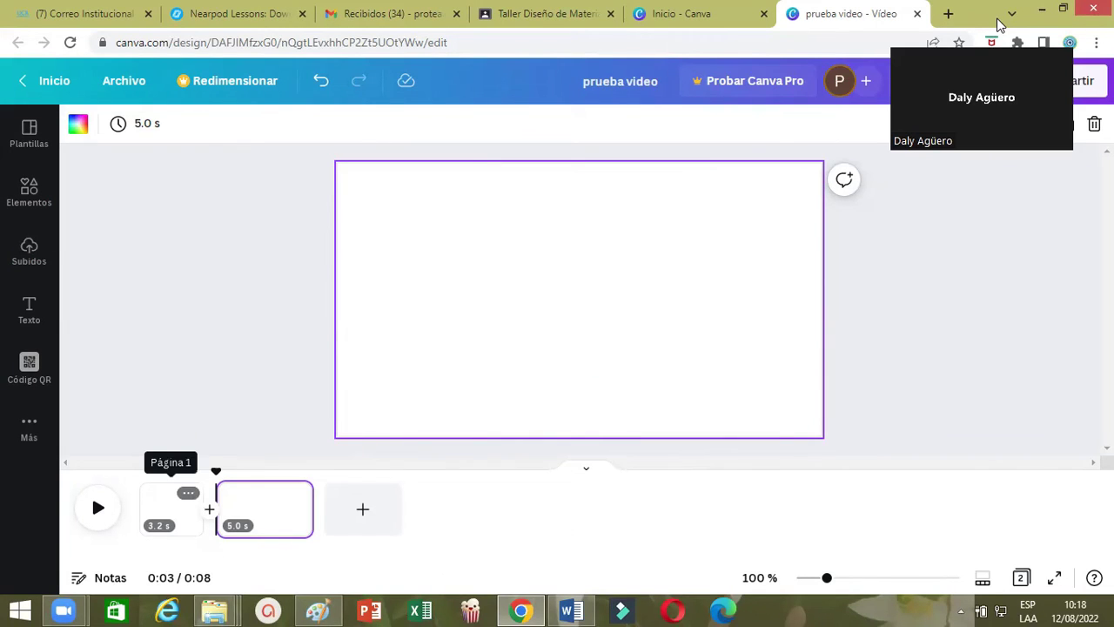
Place the uploaded Facultad de Educación logo on the first page, resize it and centre it
{"action": "left_click", "coordinate": [168, 507]}
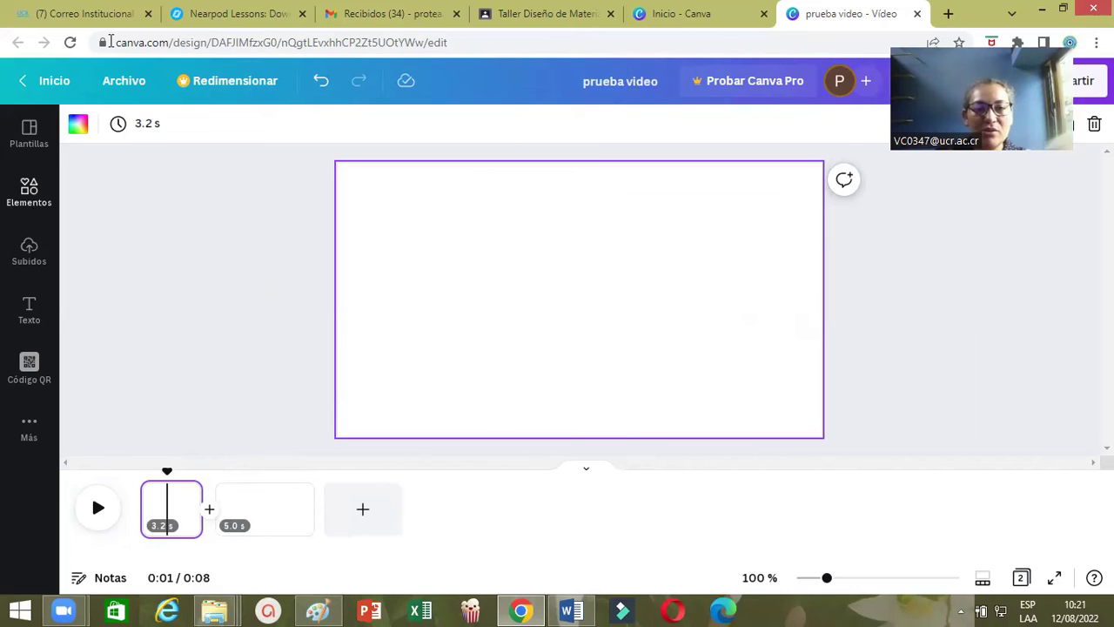
{"action": "left_click", "coordinate": [29, 190]}
{"action": "left_click", "coordinate": [29, 252]}
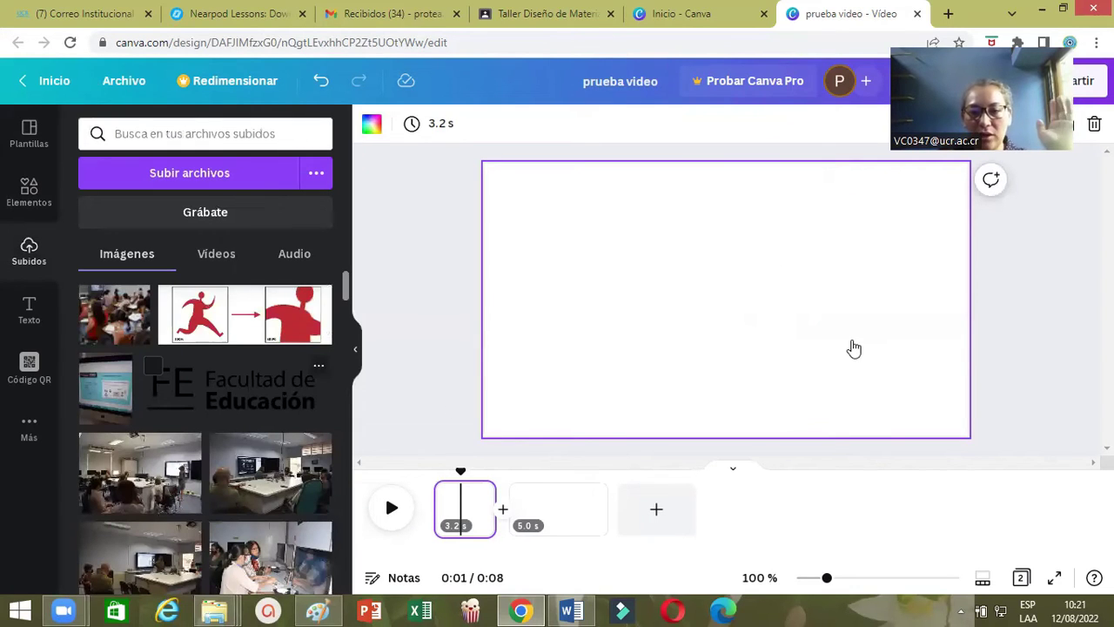
{"action": "left_click_drag", "start_coordinate": [874, 354], "coordinate": [803, 328]}
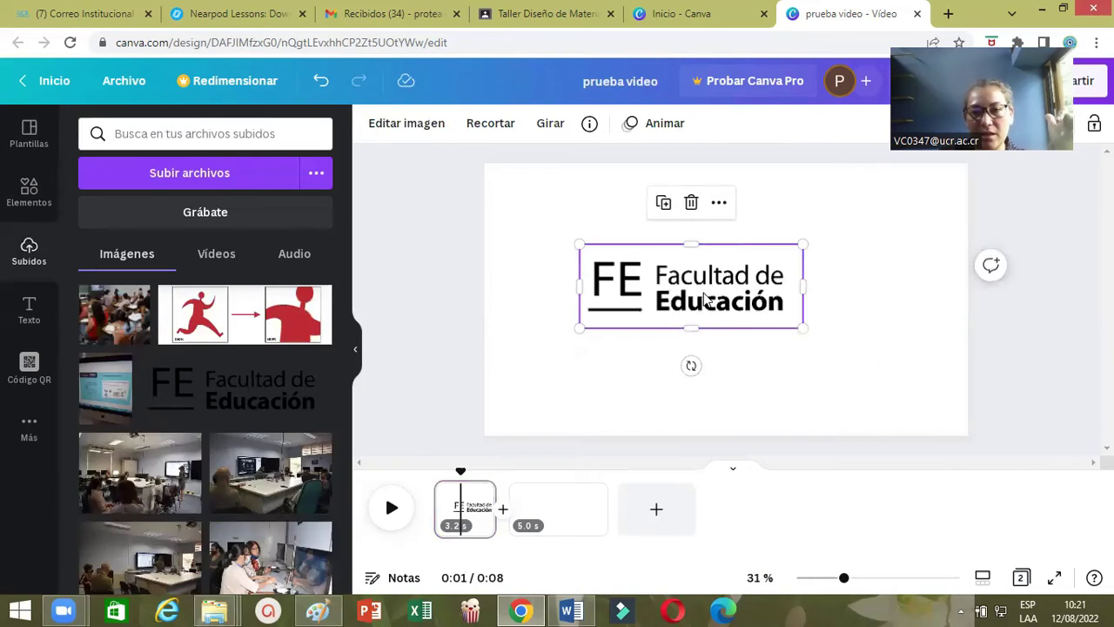
{"action": "left_click_drag", "start_coordinate": [709, 292], "coordinate": [744, 296]}
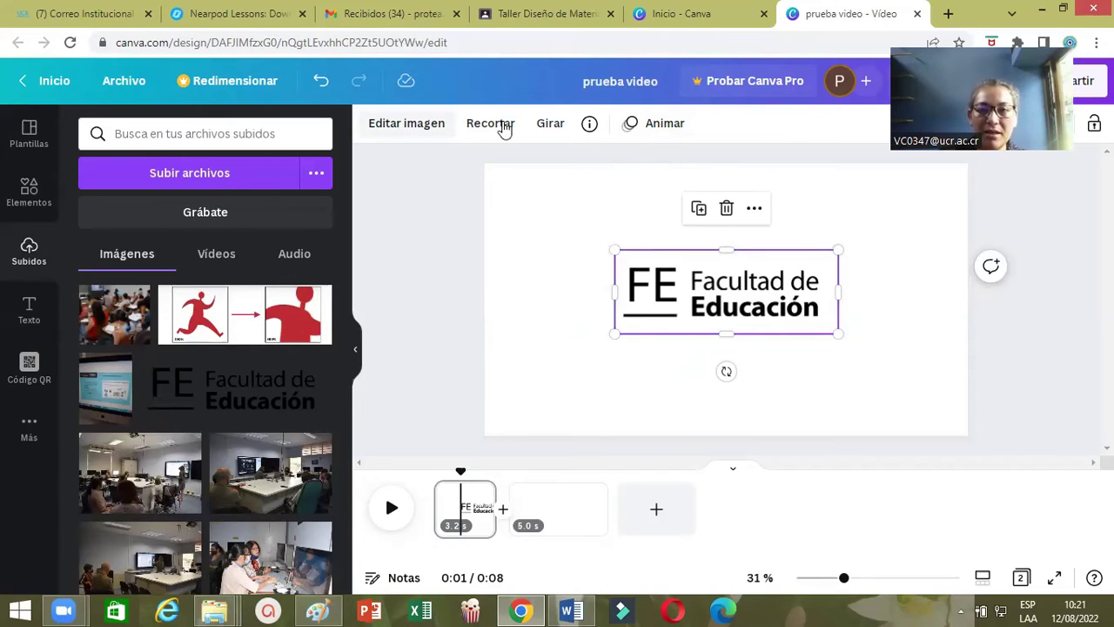
Apply the Subir animation from the De entrada y salida group to the logo
{"action": "left_click", "coordinate": [677, 131]}
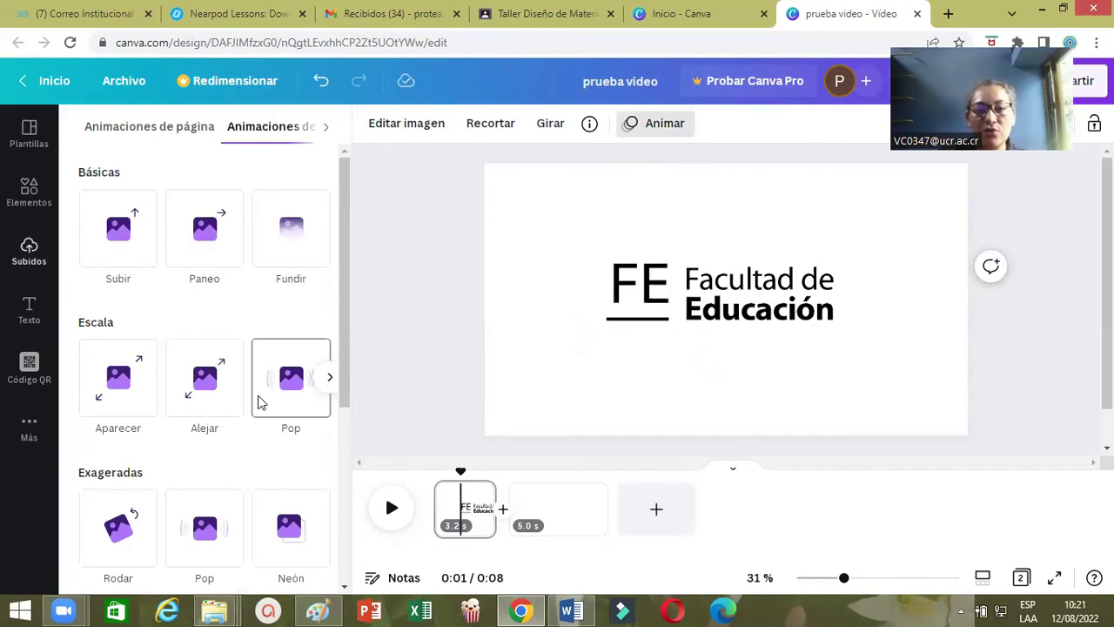
{"action": "scroll", "coordinate": [259, 402], "scroll_direction": "down", "scroll_amount": 4}
{"action": "left_click", "coordinate": [207, 369]}
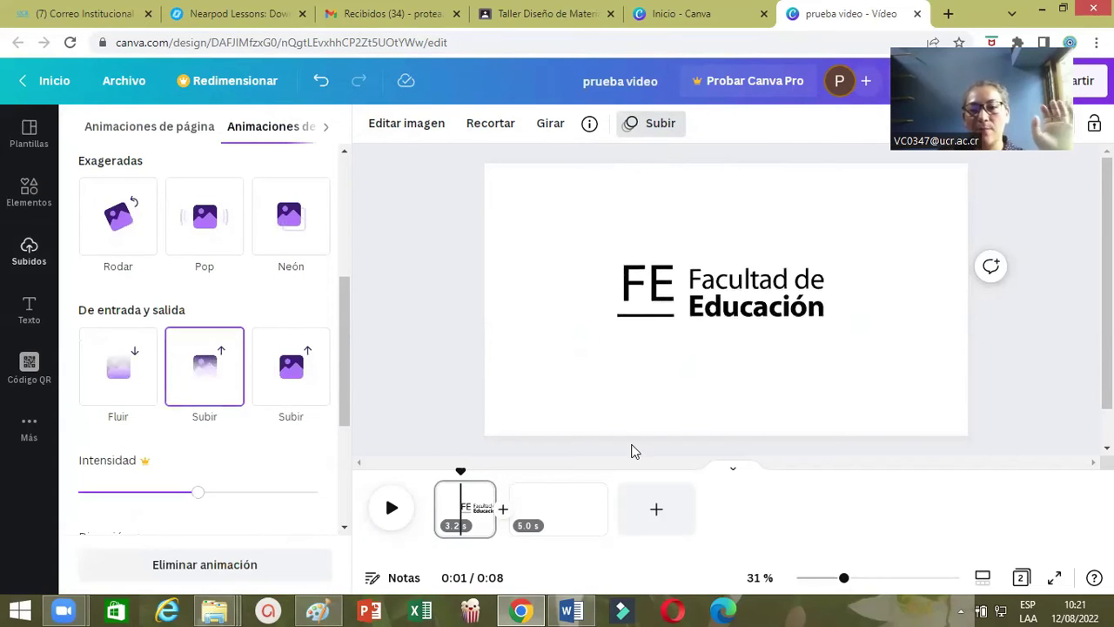
Trim the logo page in the timeline to 1.5 s
{"action": "left_click", "coordinate": [509, 484]}
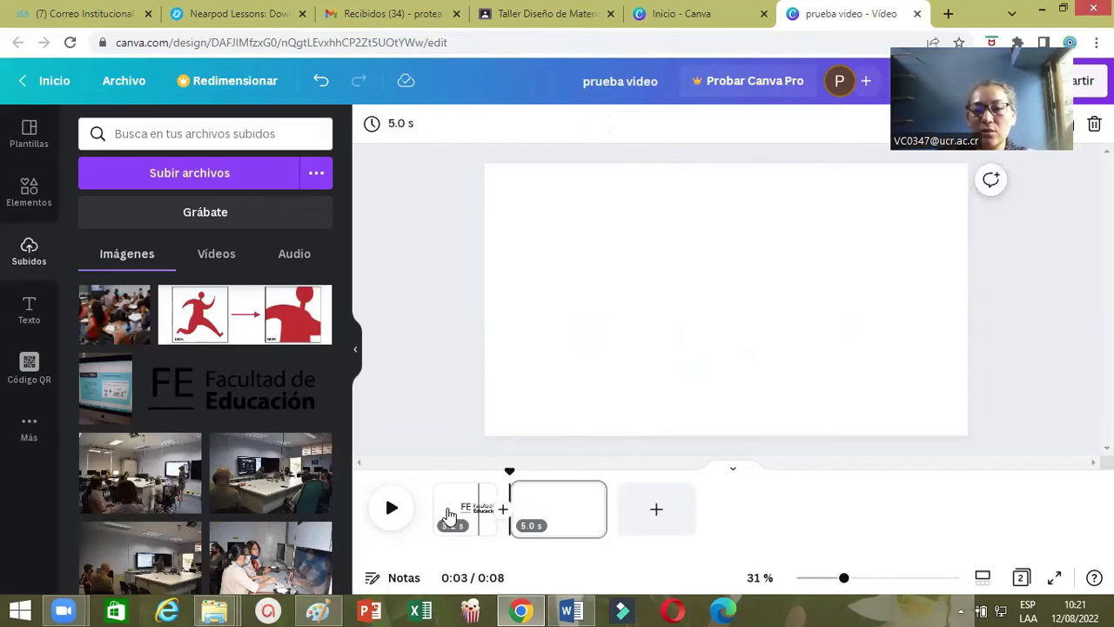
{"action": "left_click", "coordinate": [452, 518]}
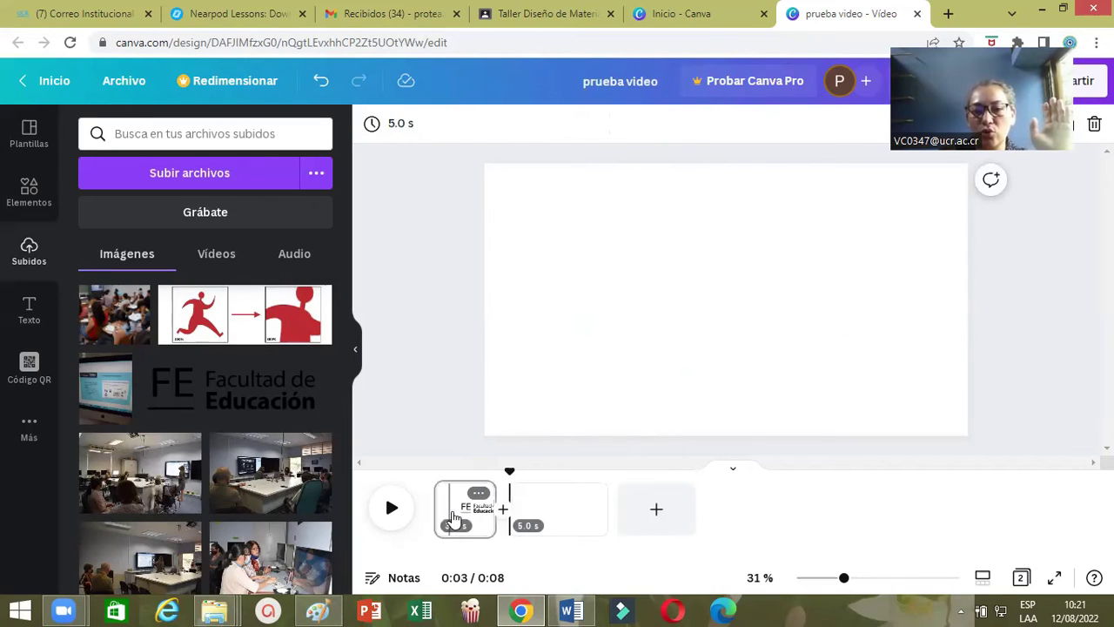
{"action": "left_click_drag", "start_coordinate": [480, 515], "coordinate": [459, 517]}
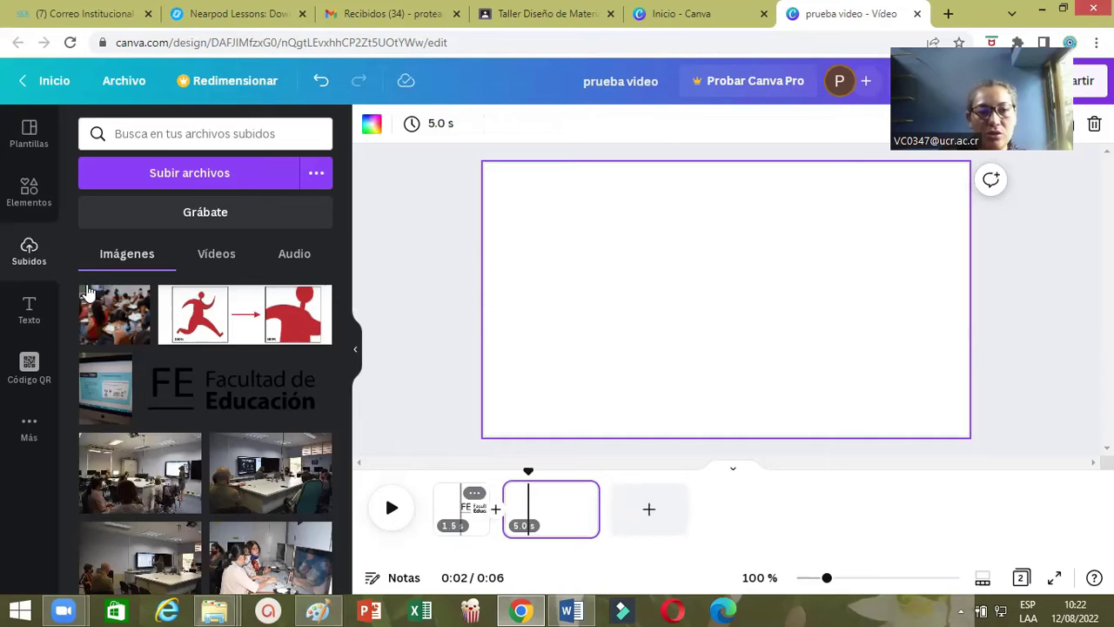
Add a subtitle to the second page reading "Pasos para un video"
{"action": "left_click", "coordinate": [28, 313]}
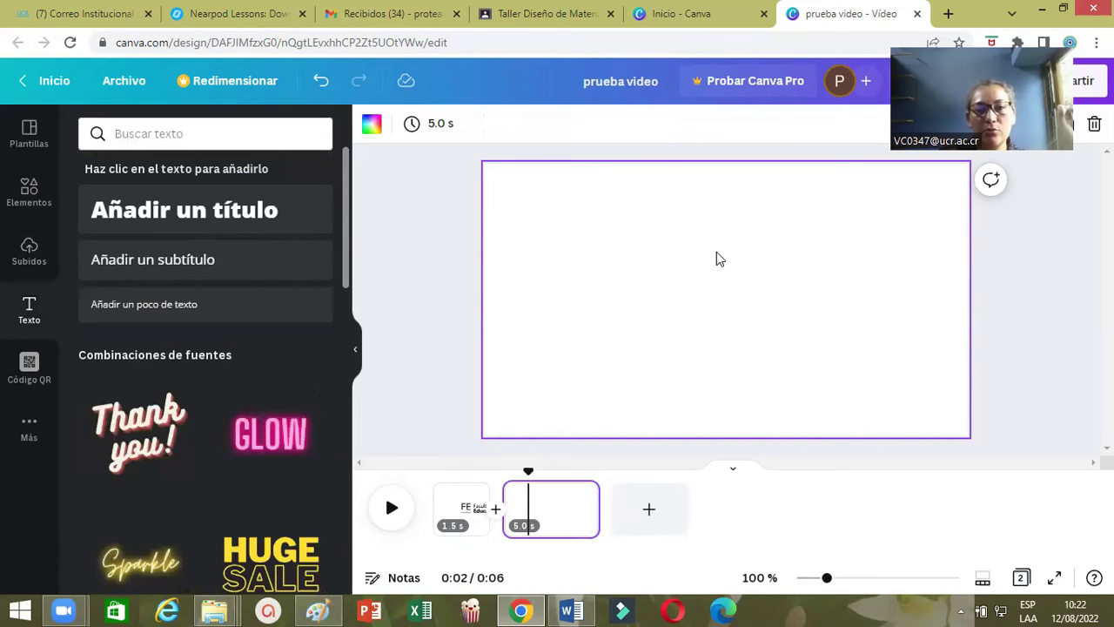
{"action": "left_click", "coordinate": [204, 268]}
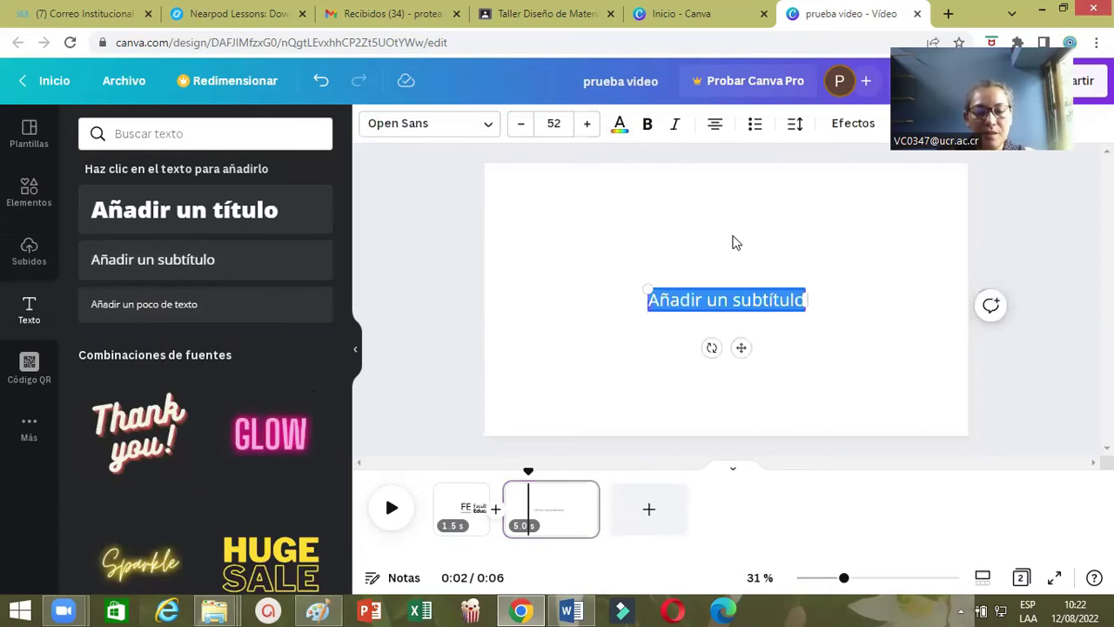
{"action": "type", "text": "Pasos pa"}
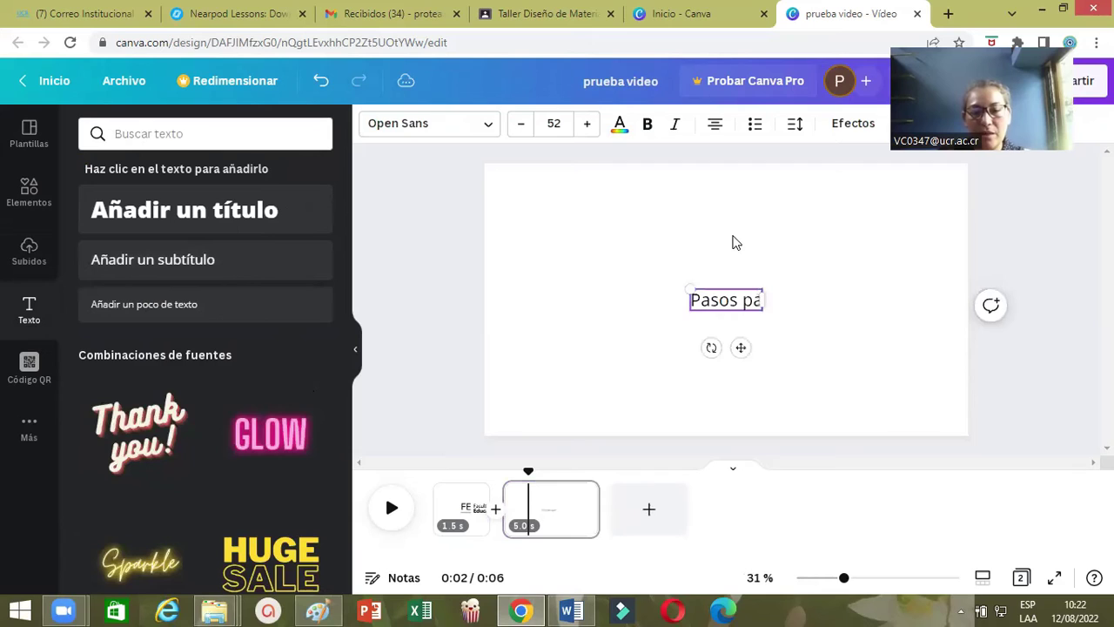
{"action": "type", "text": "ra un vid"}
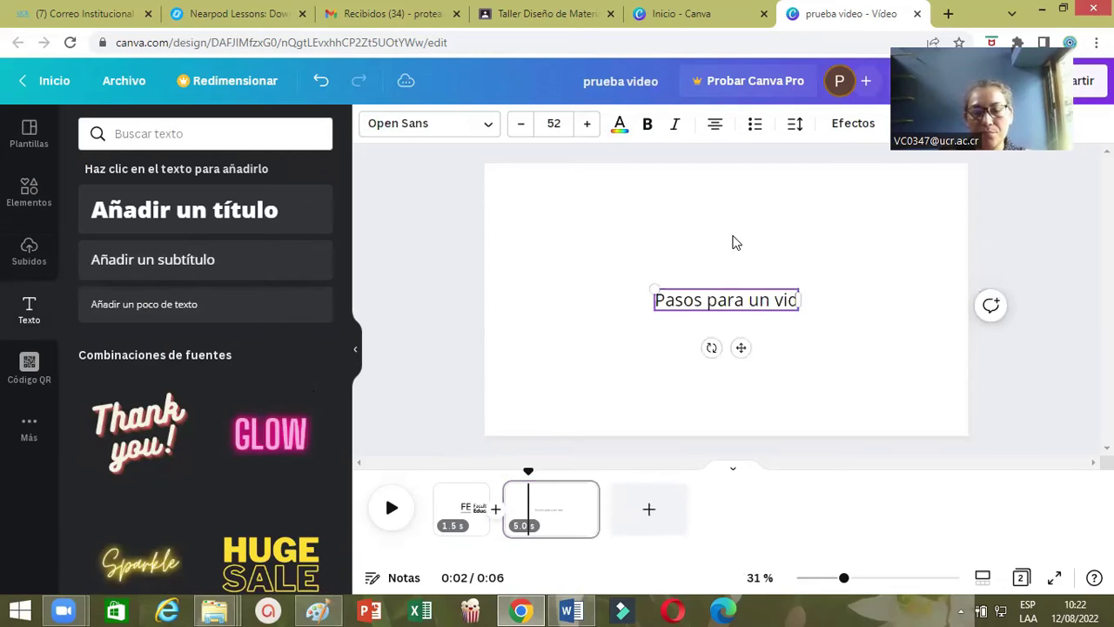
{"action": "type", "text": "eo"}
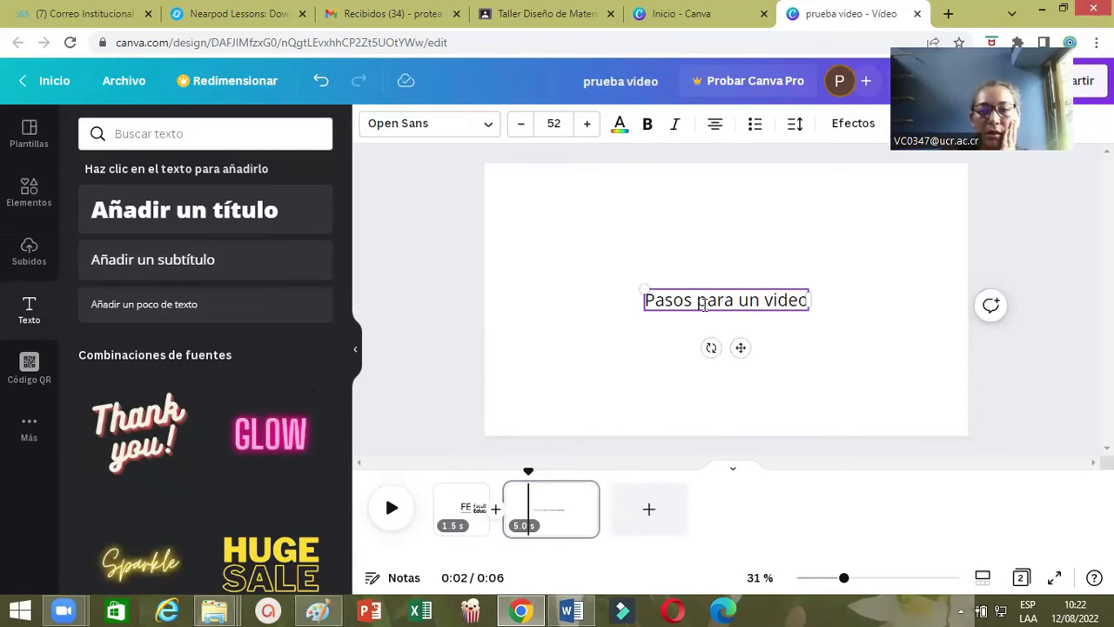
{"action": "left_click", "coordinate": [740, 318]}
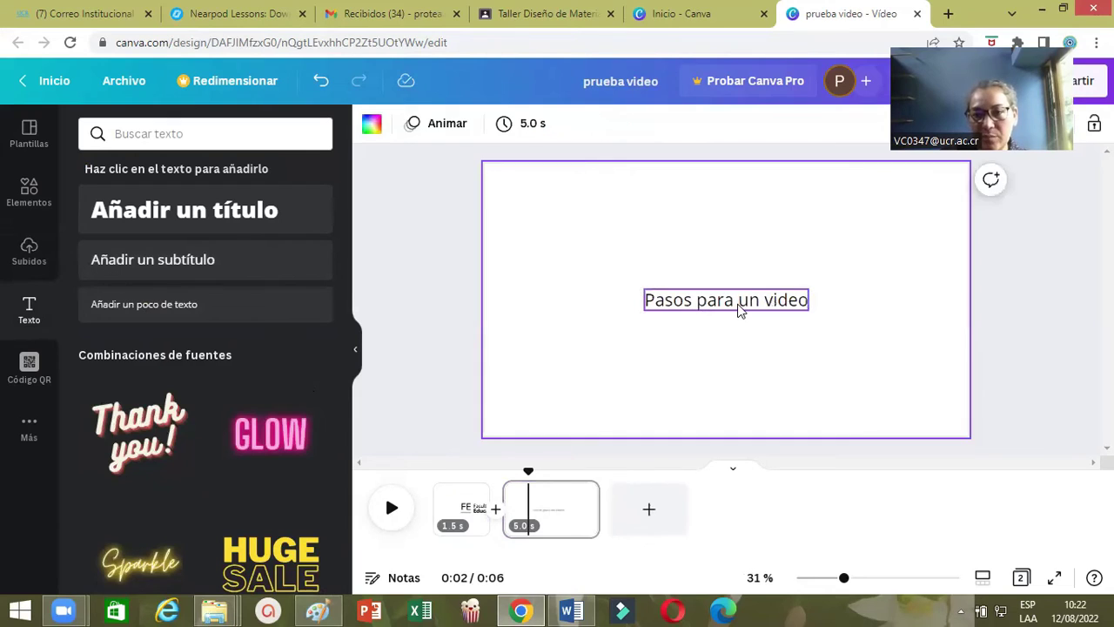
Format the "Pasos para un video" text in dark blue Roboto and enlarge it to size 97, shifting it slightly toward the page centre
{"action": "left_click", "coordinate": [725, 300]}
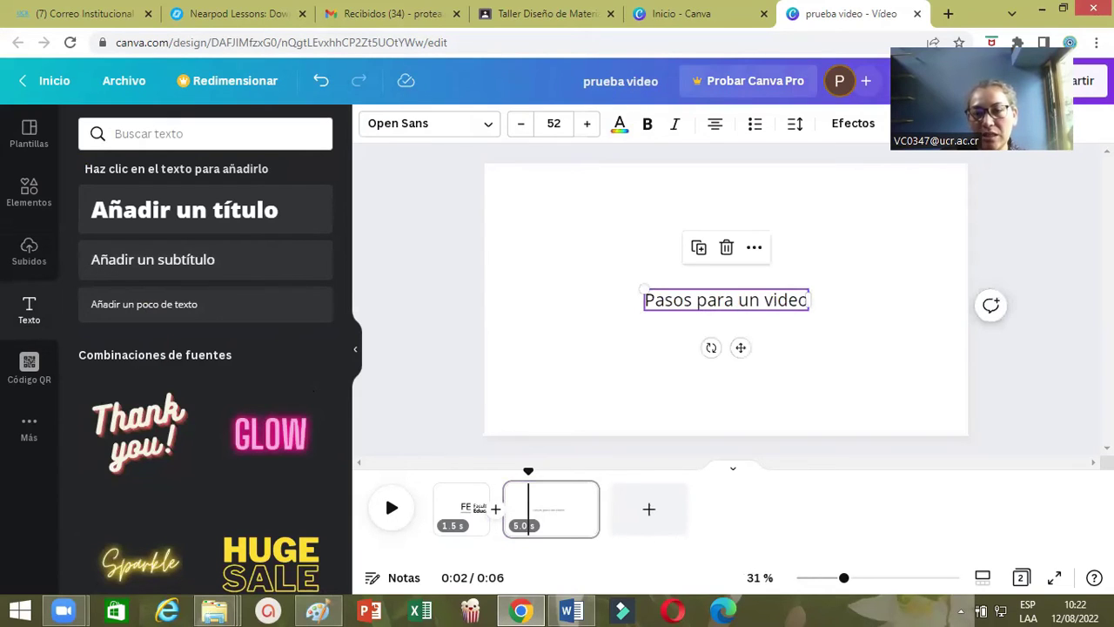
{"action": "left_click", "coordinate": [490, 129]}
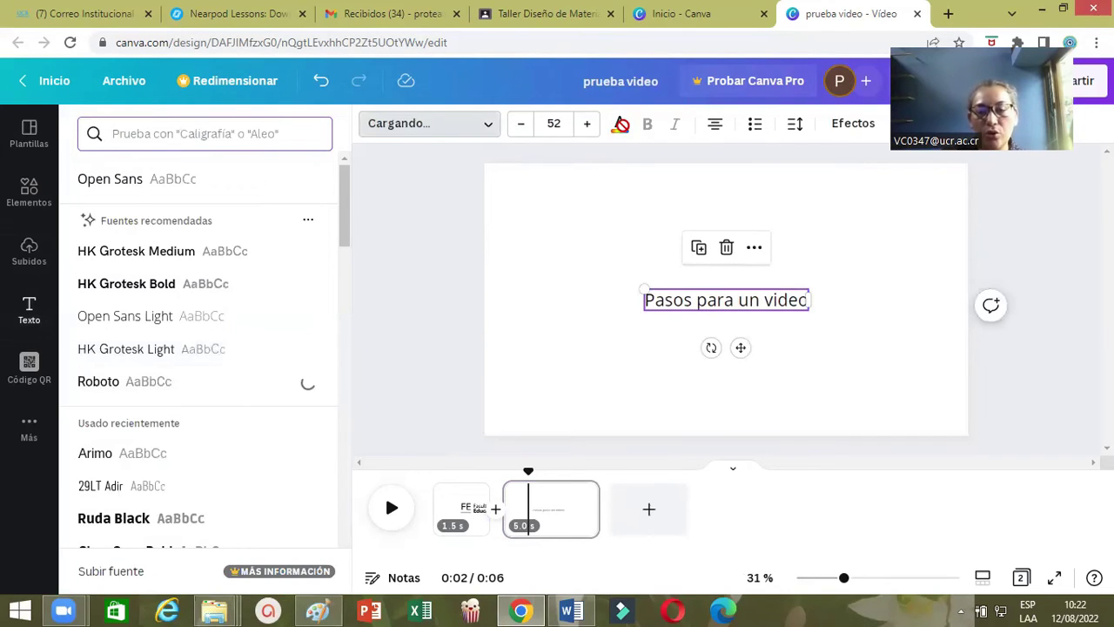
{"action": "left_click", "coordinate": [621, 130]}
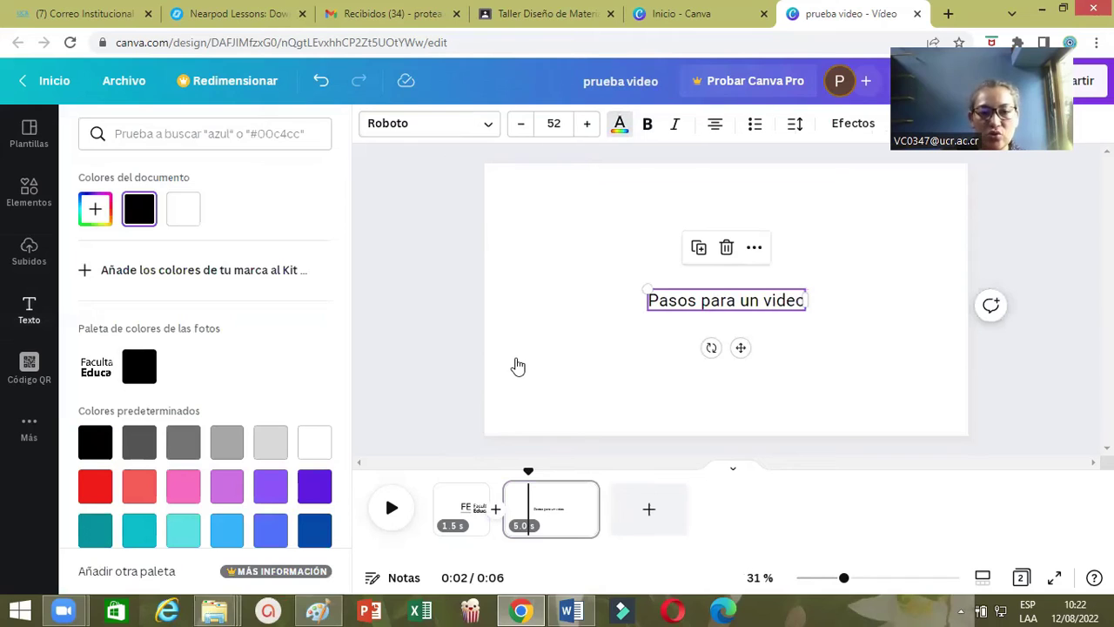
{"action": "left_click_drag", "start_coordinate": [649, 286], "coordinate": [520, 219]}
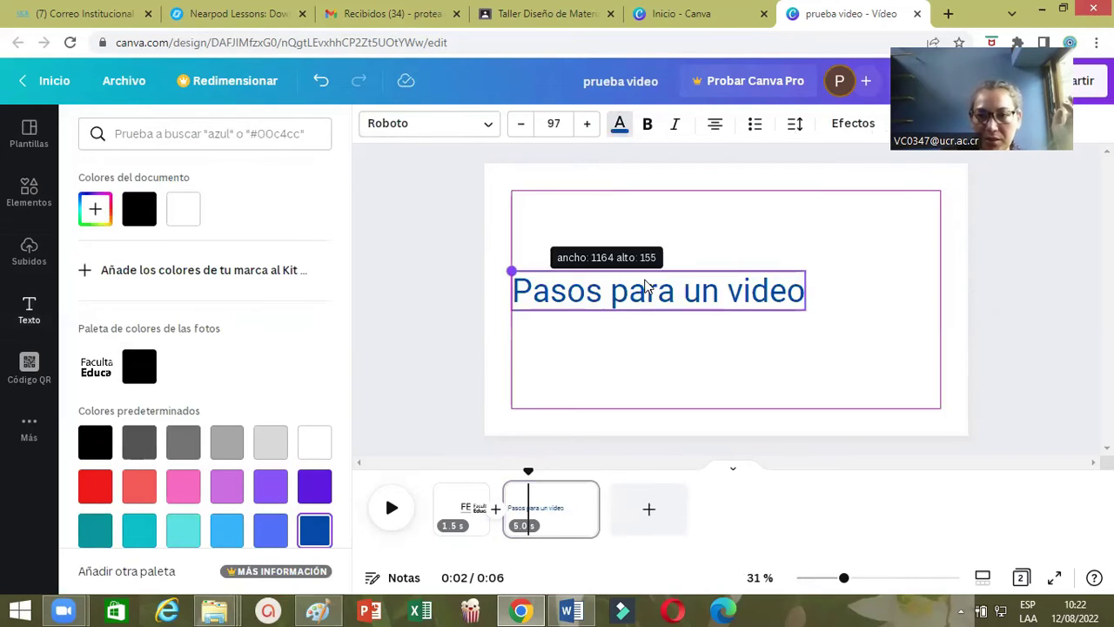
{"action": "left_click_drag", "start_coordinate": [699, 349], "coordinate": [718, 348]}
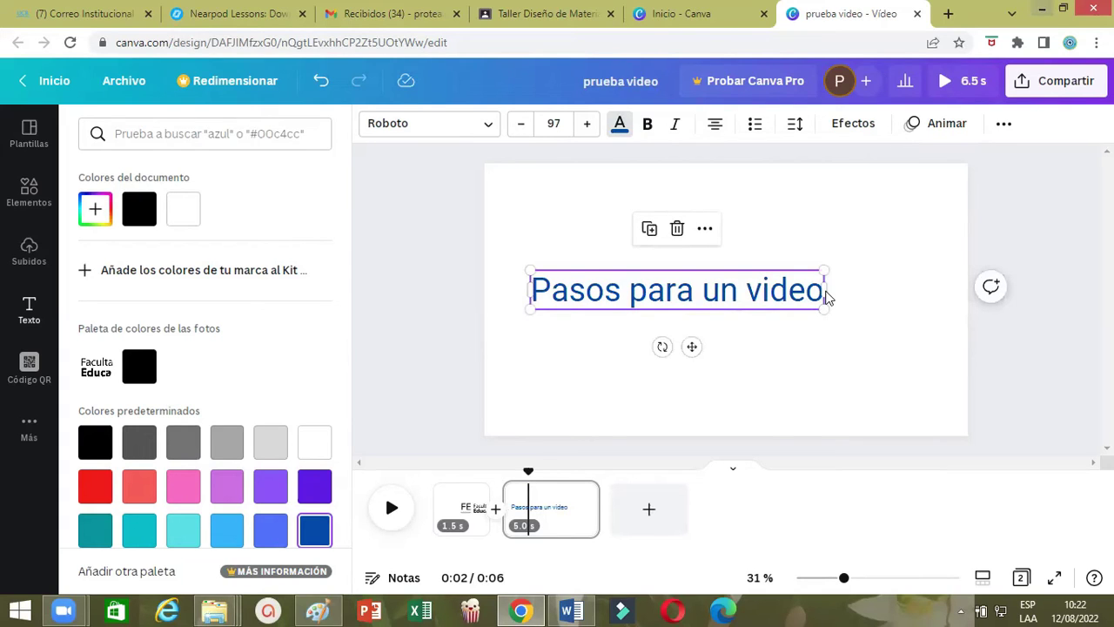
Give "Pasos para un video" an outlined text effect and the Teclear entrance animation, placing it near the page's upper-left corner
{"action": "left_click", "coordinate": [854, 123]}
{"action": "left_click", "coordinate": [207, 348]}
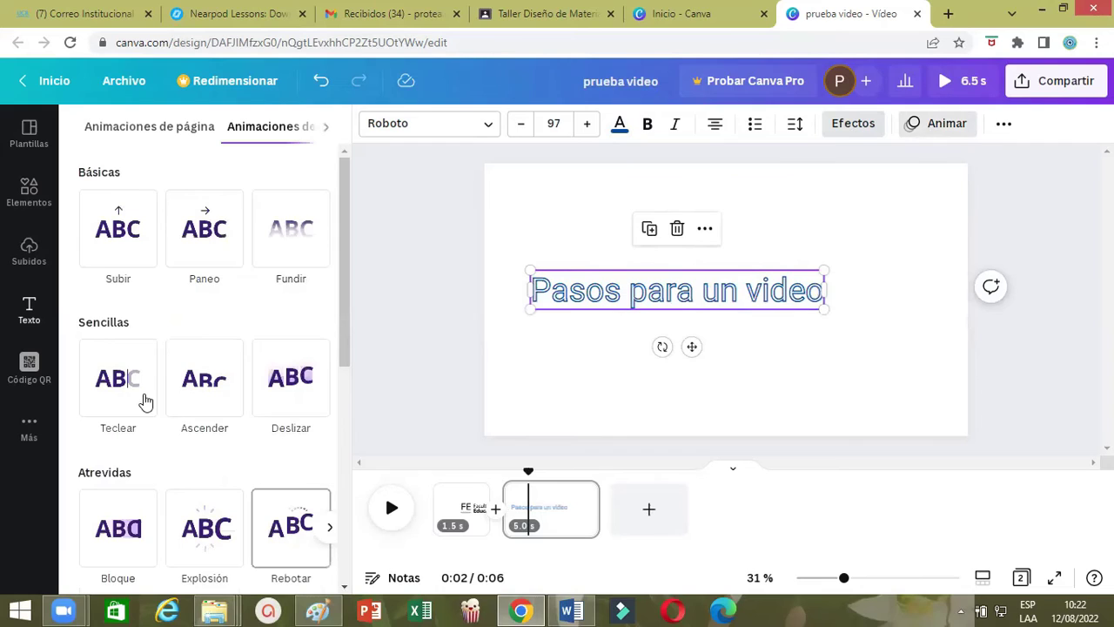
{"action": "left_click", "coordinate": [121, 388]}
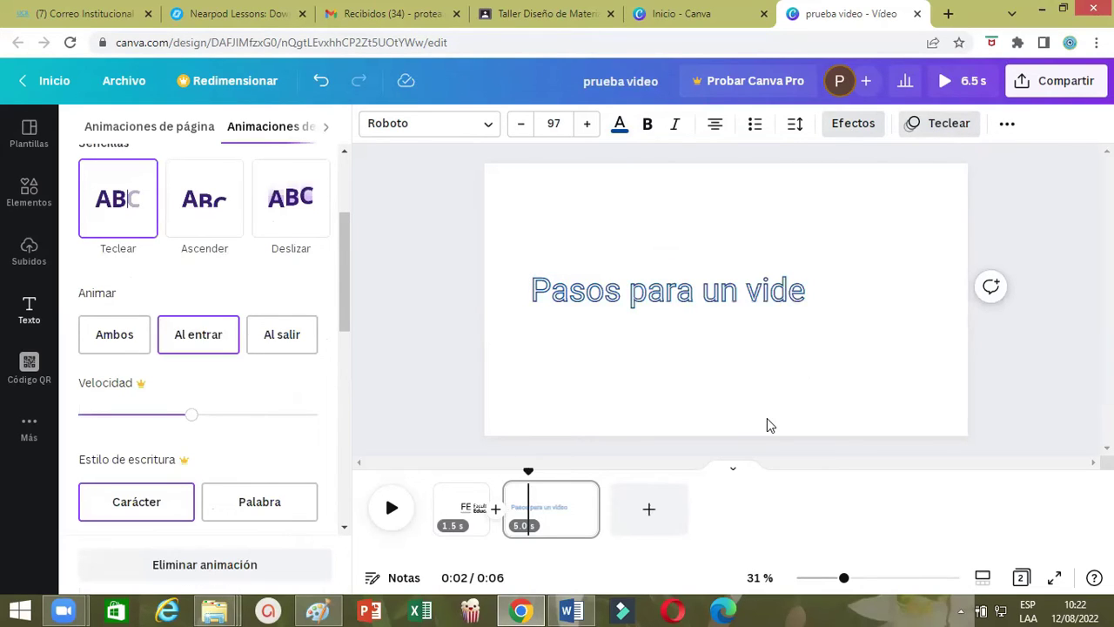
{"action": "left_click_drag", "start_coordinate": [686, 344], "coordinate": [672, 275]}
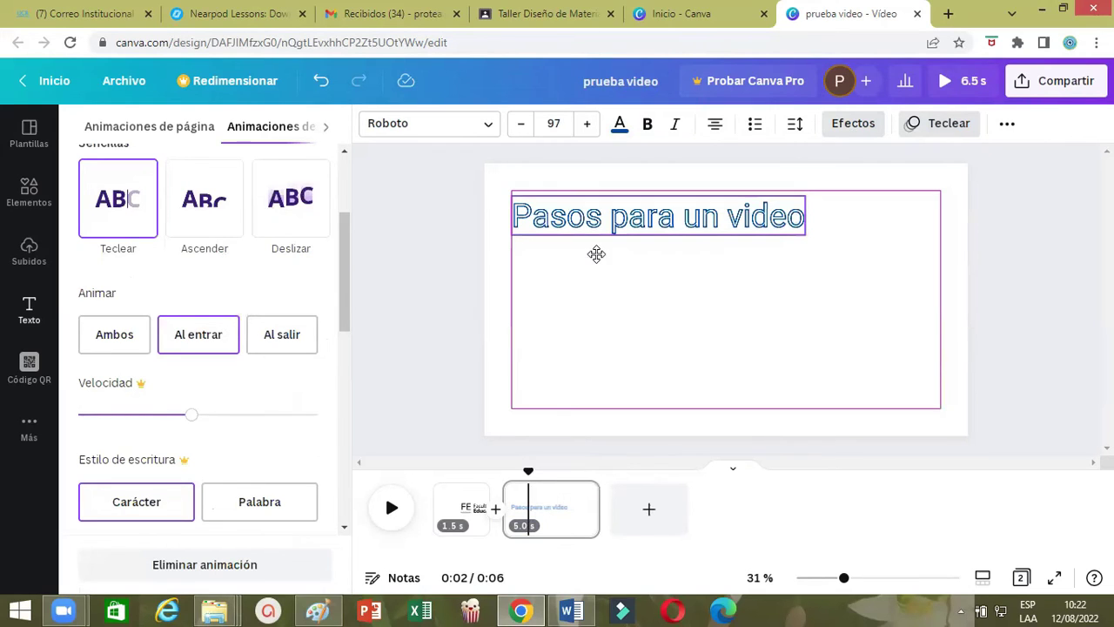
Search the elements for "video" and add the graphic of a man waving on a computer monitor to the second page
{"action": "left_click", "coordinate": [30, 195]}
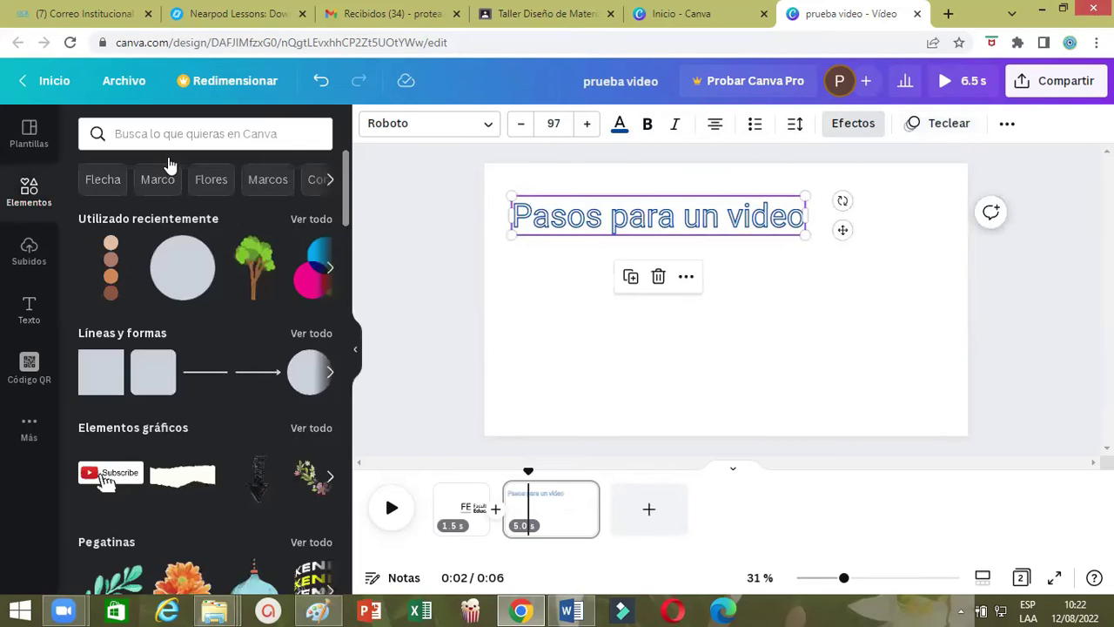
{"action": "left_click", "coordinate": [163, 137]}
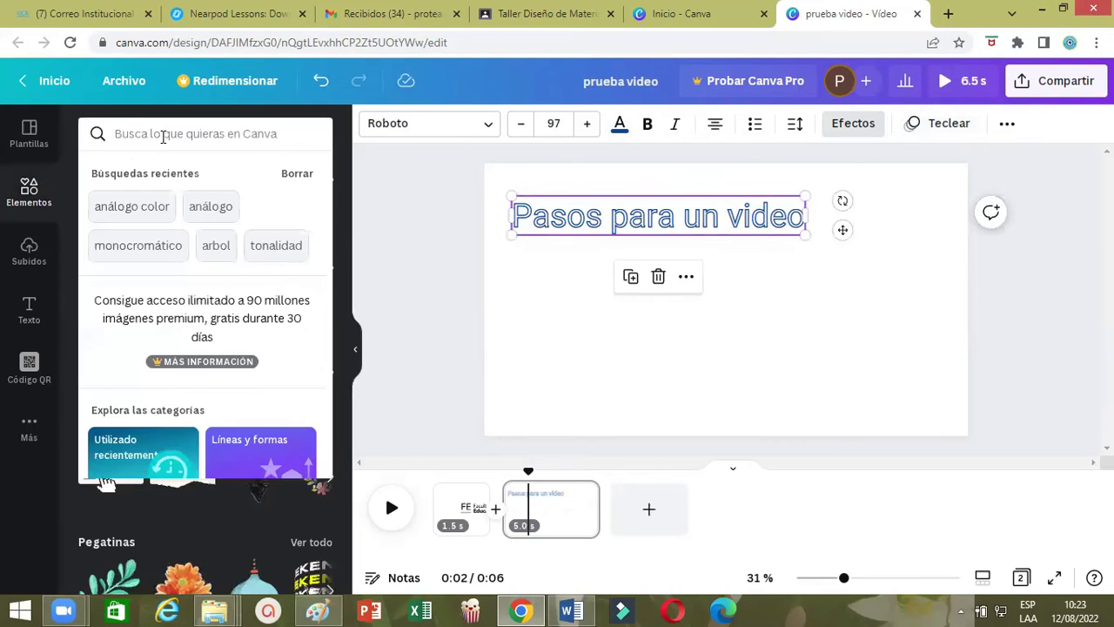
{"action": "type", "text": "video"}
{"action": "key", "text": "Return"}
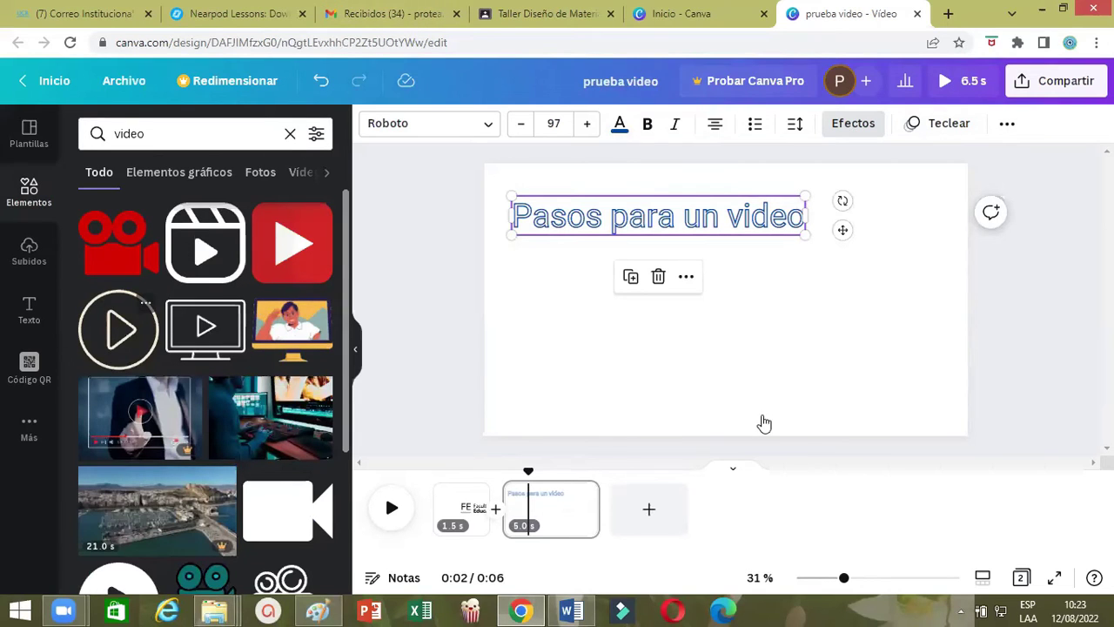
{"action": "left_click", "coordinate": [292, 344]}
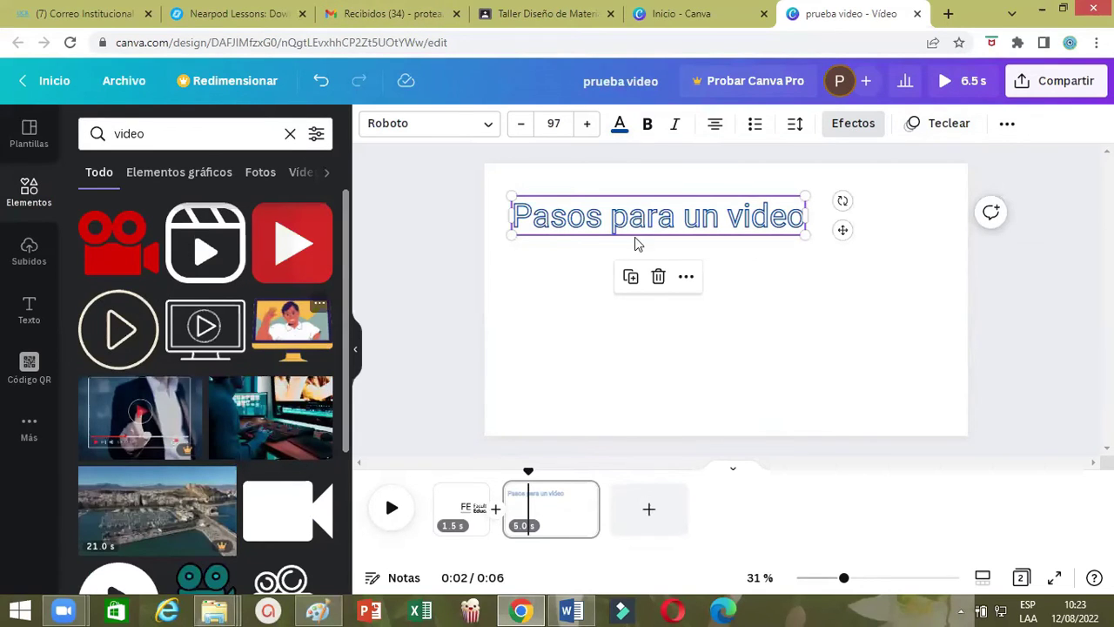
Place the monitor graphic at the bottom centre of the second page
{"action": "left_click_drag", "start_coordinate": [703, 281], "coordinate": [708, 283]}
{"action": "left_click_drag", "start_coordinate": [771, 345], "coordinate": [842, 357]}
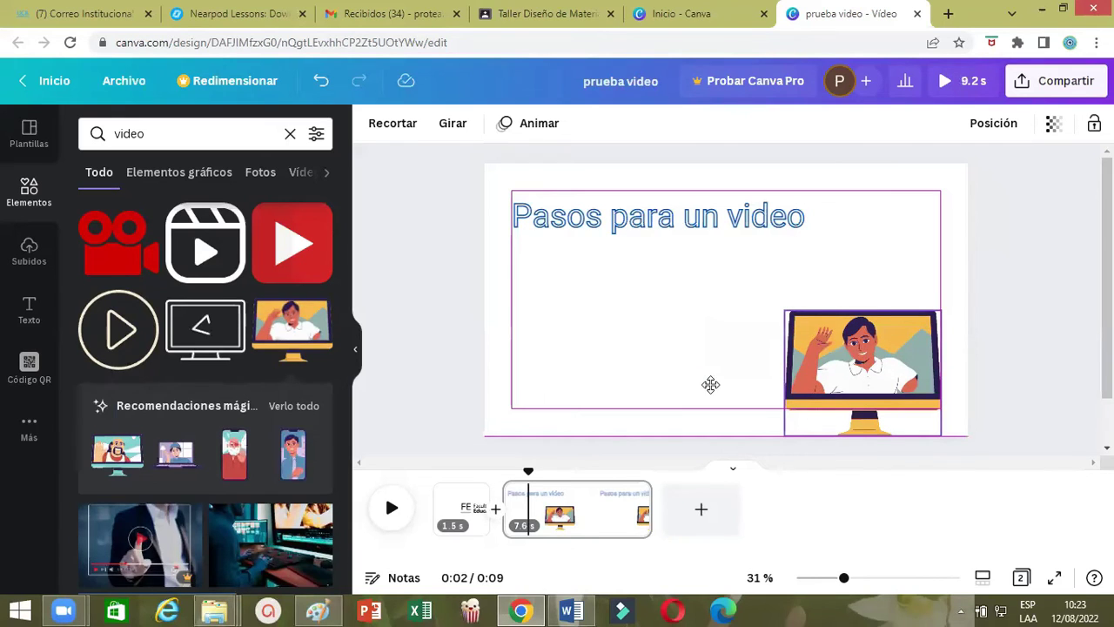
{"action": "key", "text": "ctrl+z"}
{"action": "mouse_move", "coordinate": [721, 386]}
{"action": "left_mouse_down"}
{"action": "mouse_move", "coordinate": [729, 359]}
{"action": "mouse_move", "coordinate": [729, 372]}
{"action": "left_mouse_up"}
Centre the "Pasos para un video" text above the monitor graphic and trim the page to 3.3 s in the timeline
{"action": "left_click", "coordinate": [630, 259]}
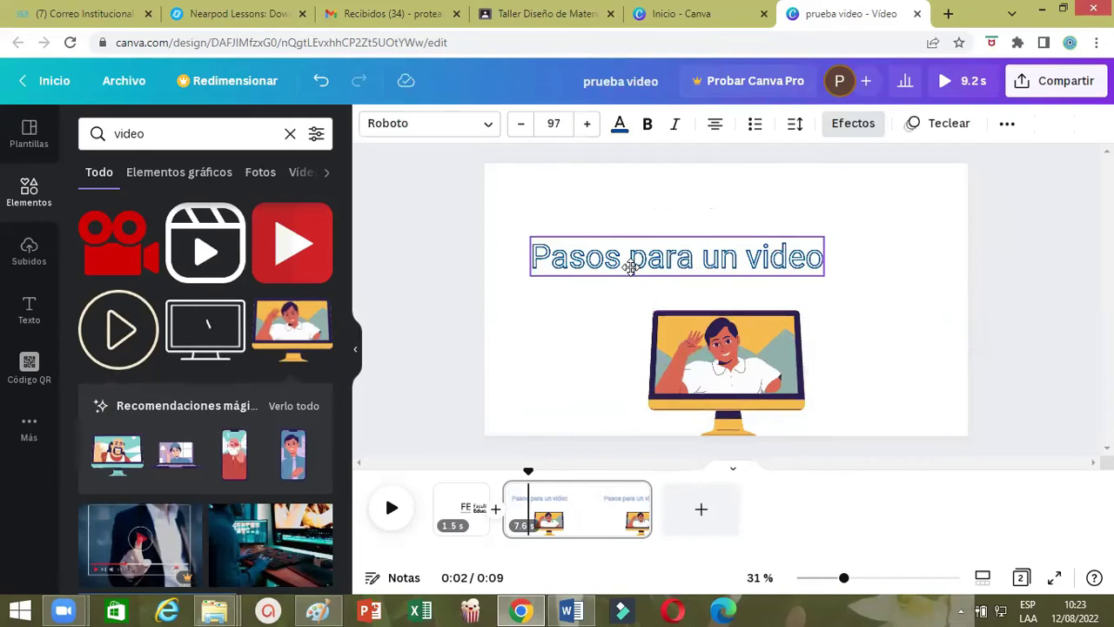
{"action": "left_click_drag", "start_coordinate": [631, 264], "coordinate": [628, 261]}
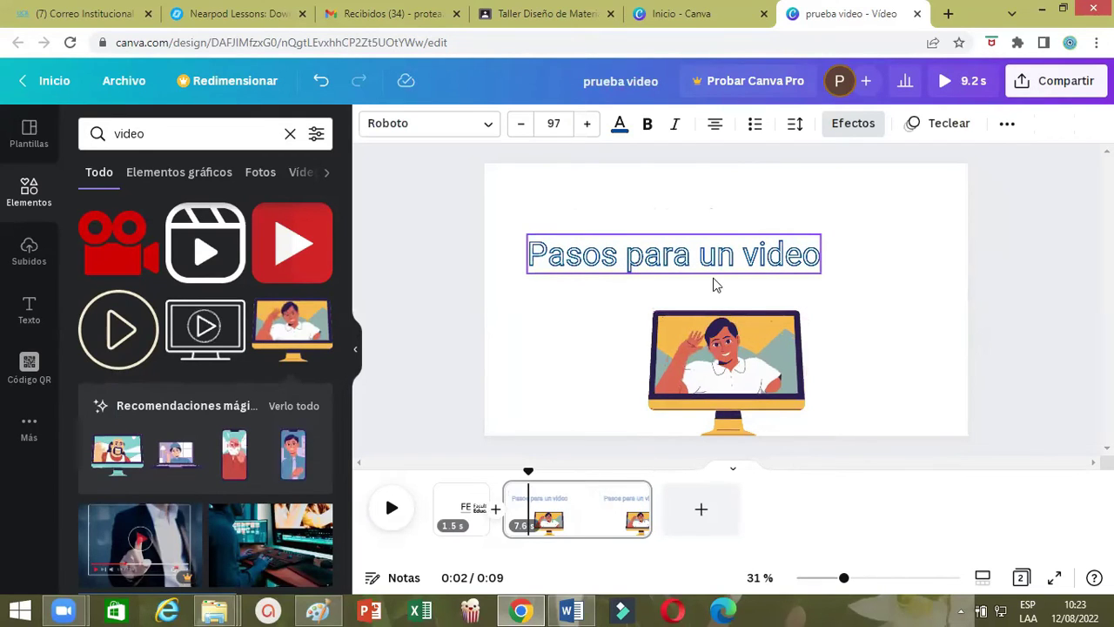
{"action": "left_click_drag", "start_coordinate": [688, 301], "coordinate": [737, 314]}
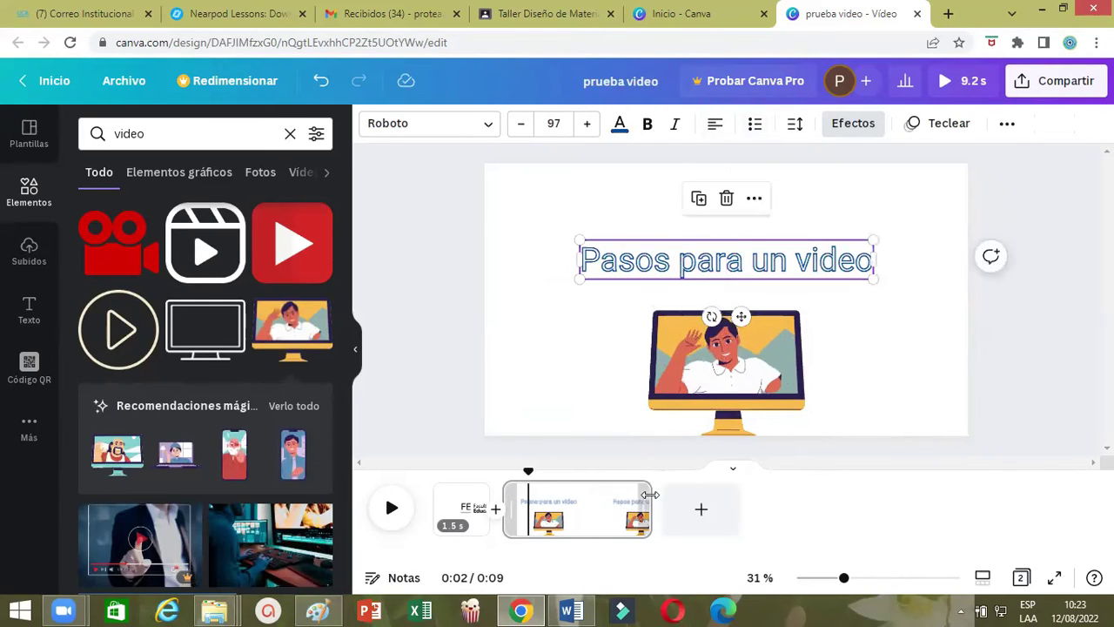
{"action": "left_click_drag", "start_coordinate": [648, 496], "coordinate": [564, 519]}
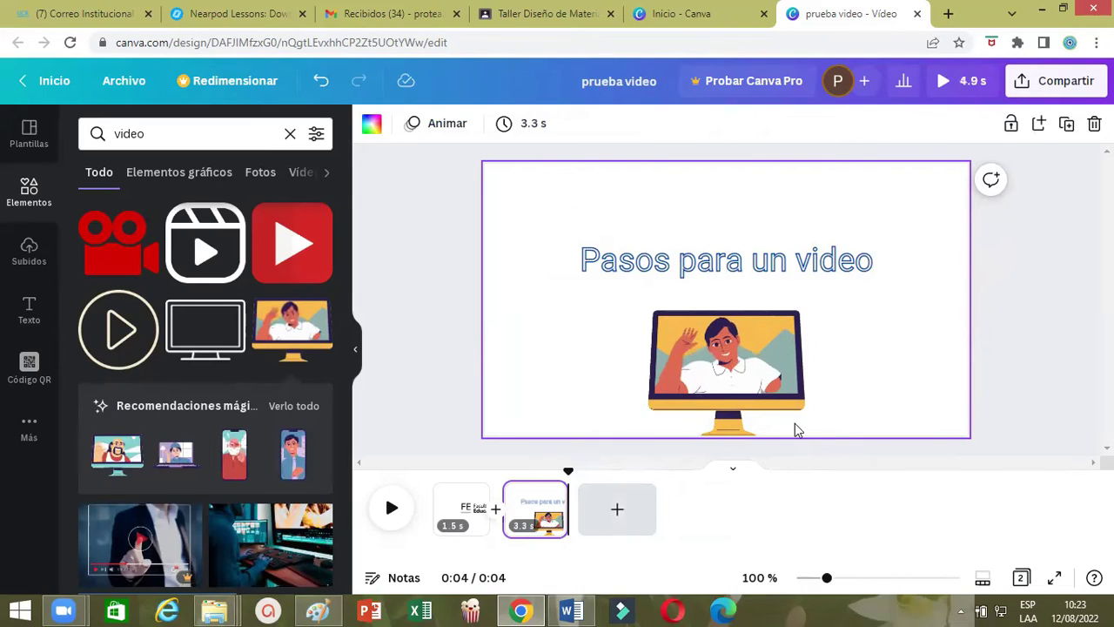
Add a third page and place the uploaded 5.7 s computer-lab video on it, slightly reduced in size
{"action": "key", "text": "ctrl+Return"}
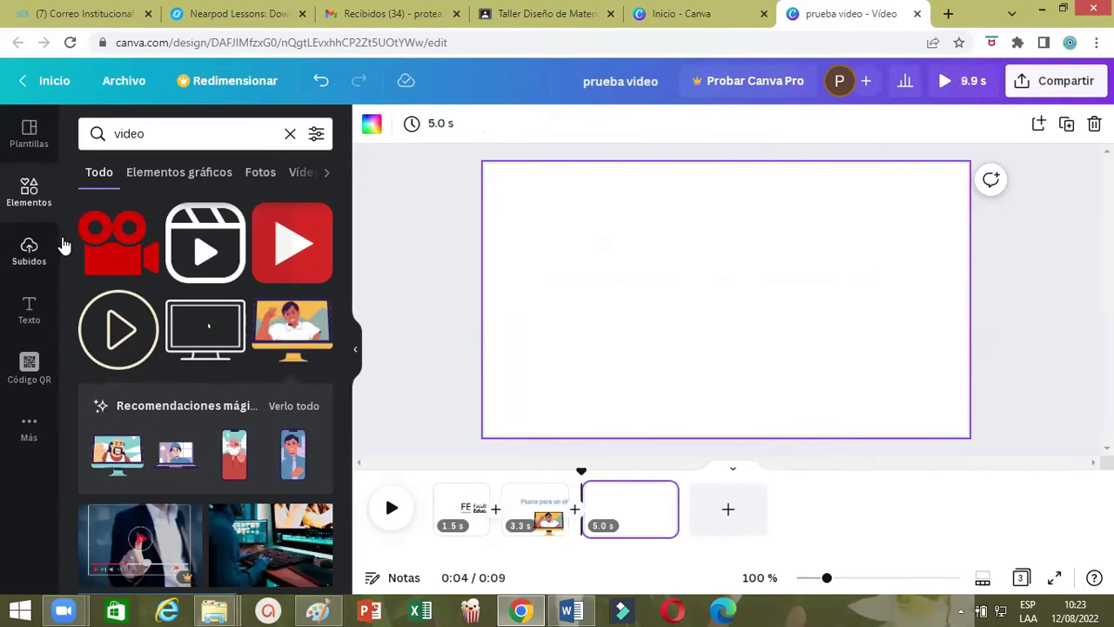
{"action": "left_click", "coordinate": [29, 252]}
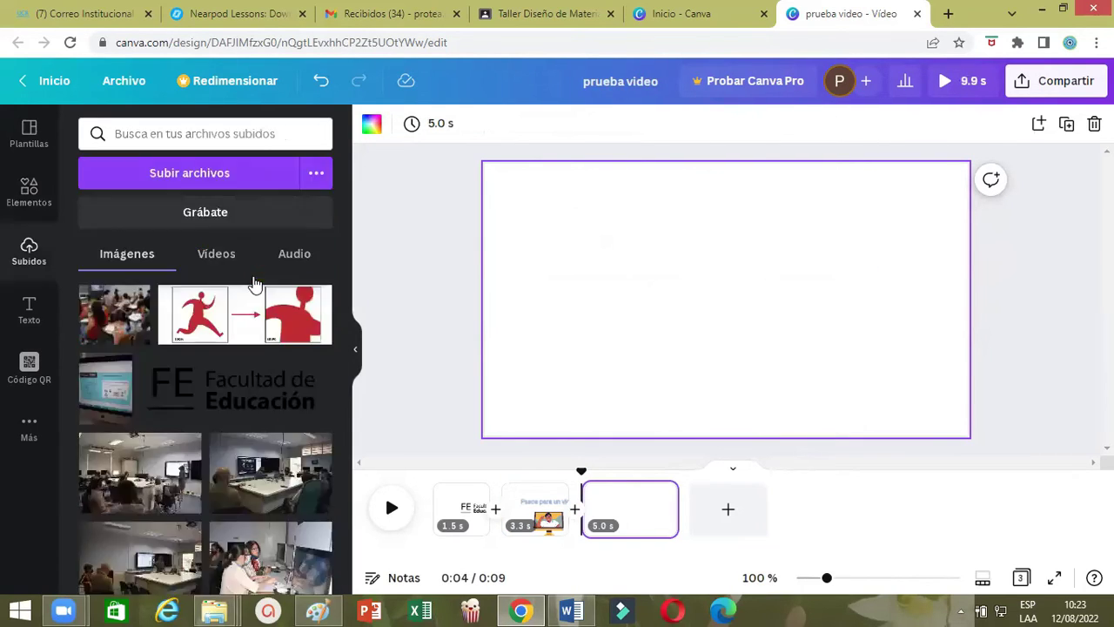
{"action": "left_click", "coordinate": [223, 259]}
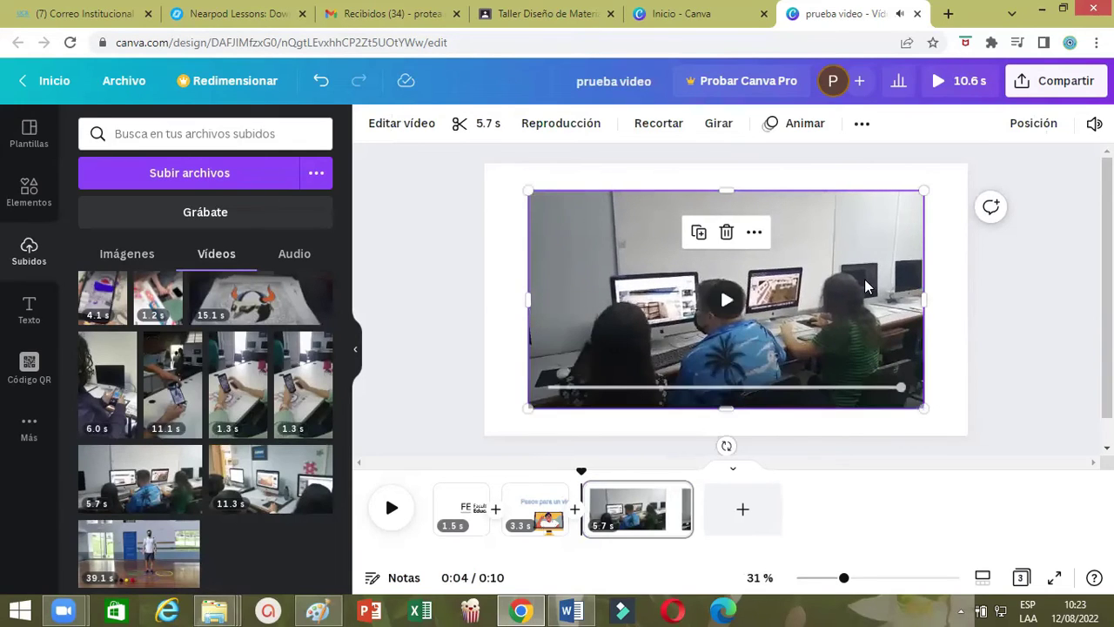
{"action": "mouse_move", "coordinate": [924, 407]}
{"action": "left_mouse_down"}
{"action": "mouse_move", "coordinate": [871, 375]}
{"action": "mouse_move", "coordinate": [914, 402]}
{"action": "left_mouse_up"}
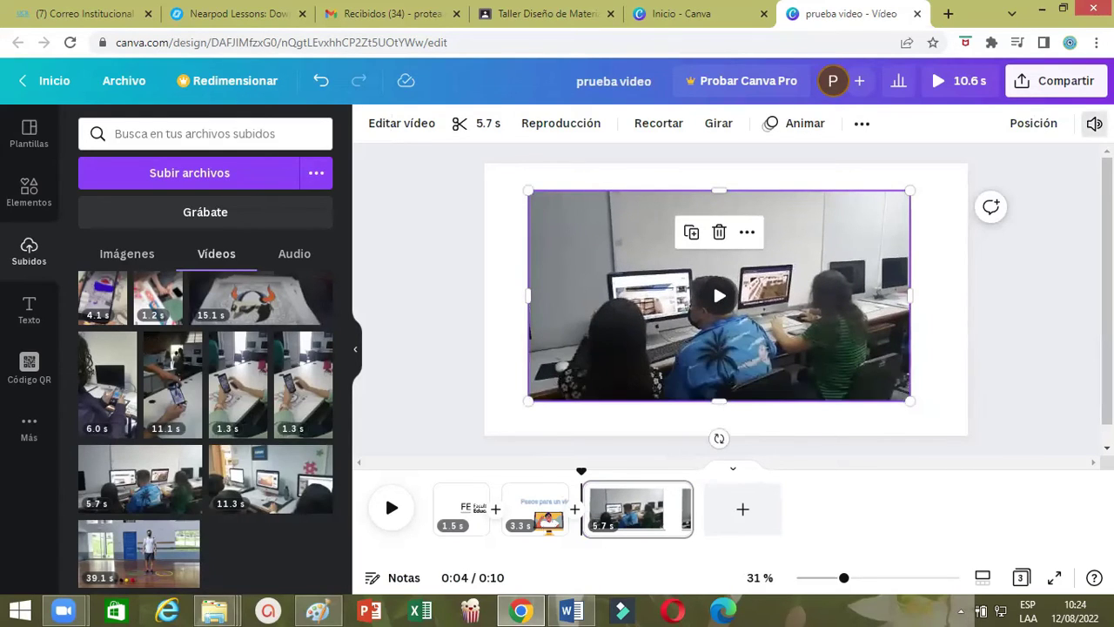
Mute the computer-lab video by setting its volume to 0, and preview its playback before returning it to 0.0 s
{"action": "left_click", "coordinate": [1094, 122]}
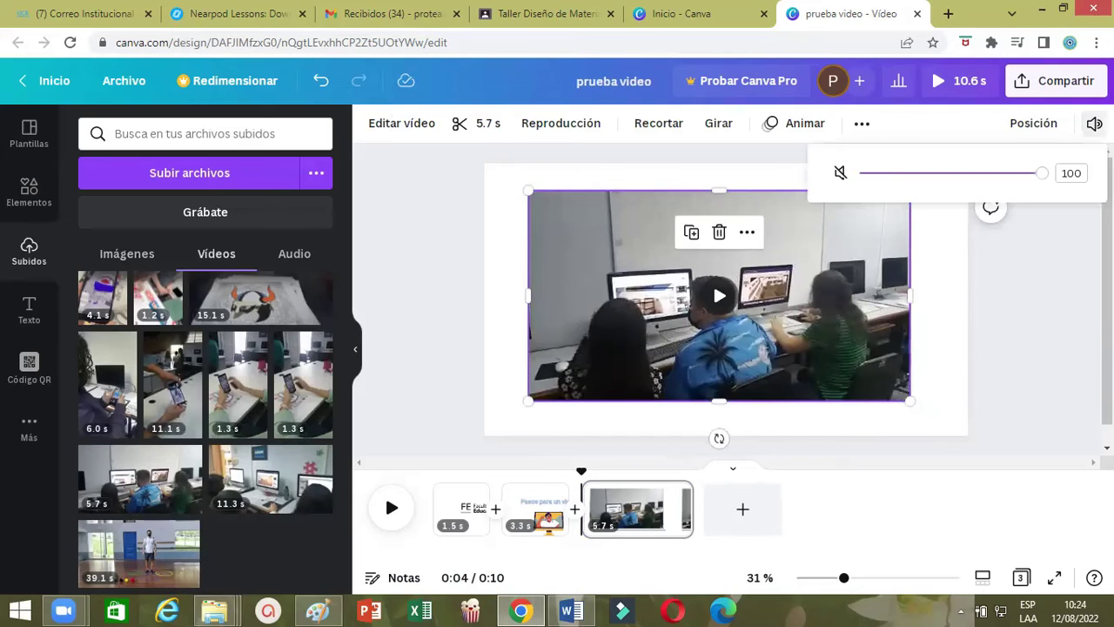
{"action": "left_click", "coordinate": [839, 172]}
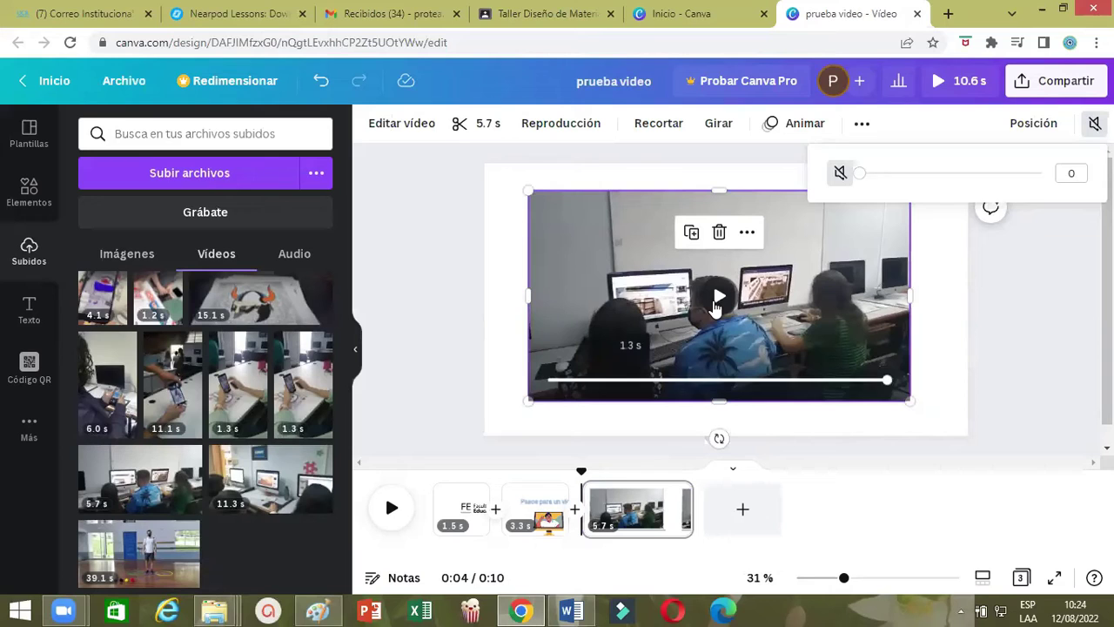
{"action": "left_click", "coordinate": [715, 300]}
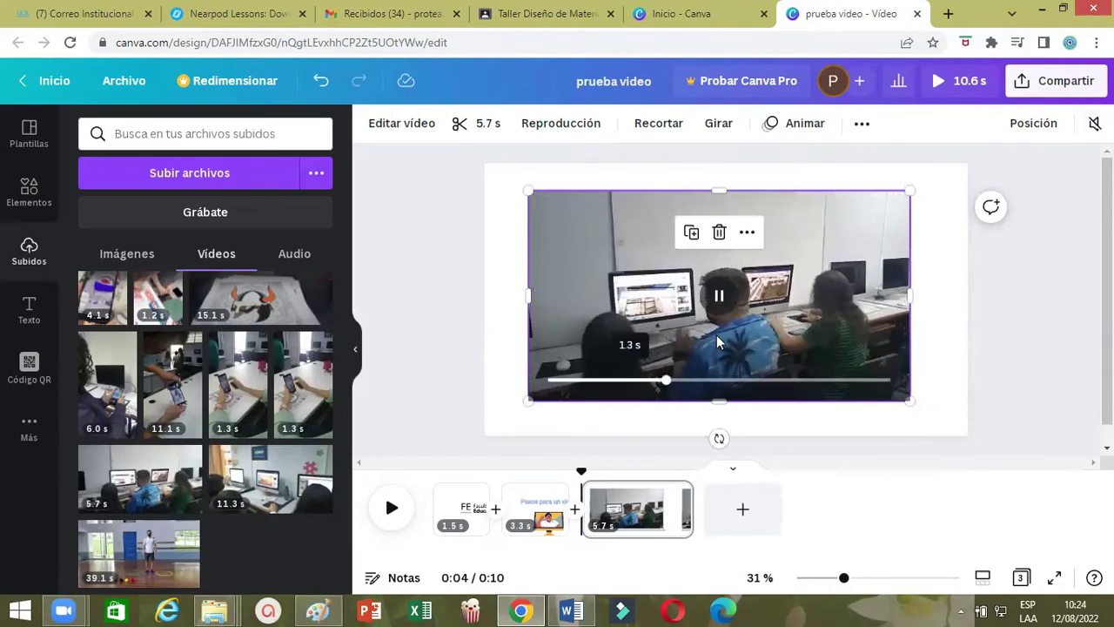
{"action": "left_click", "coordinate": [719, 298]}
{"action": "left_click_drag", "start_coordinate": [719, 383], "coordinate": [551, 383]}
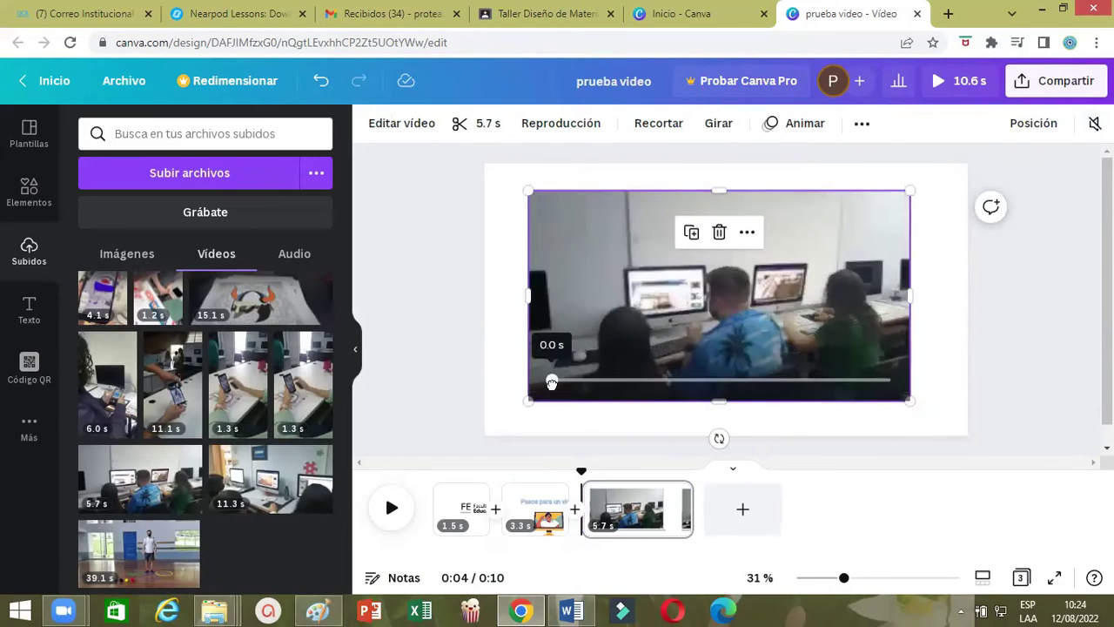
Clear the "video" element search and browse the element categories down to the frames and grids
{"action": "left_click", "coordinate": [27, 194]}
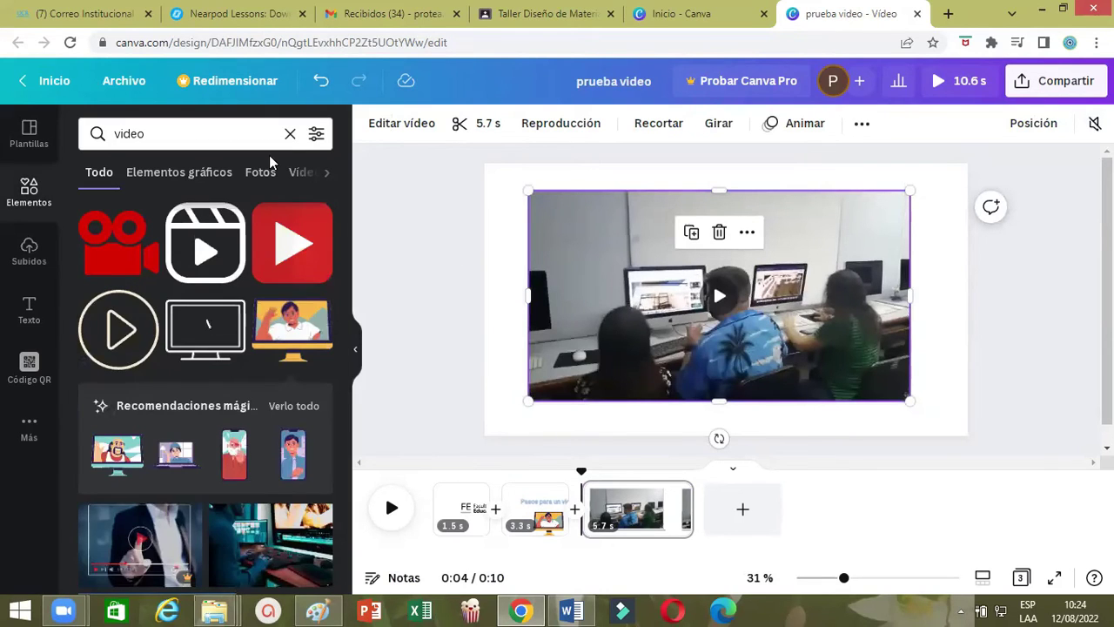
{"action": "left_click", "coordinate": [290, 133]}
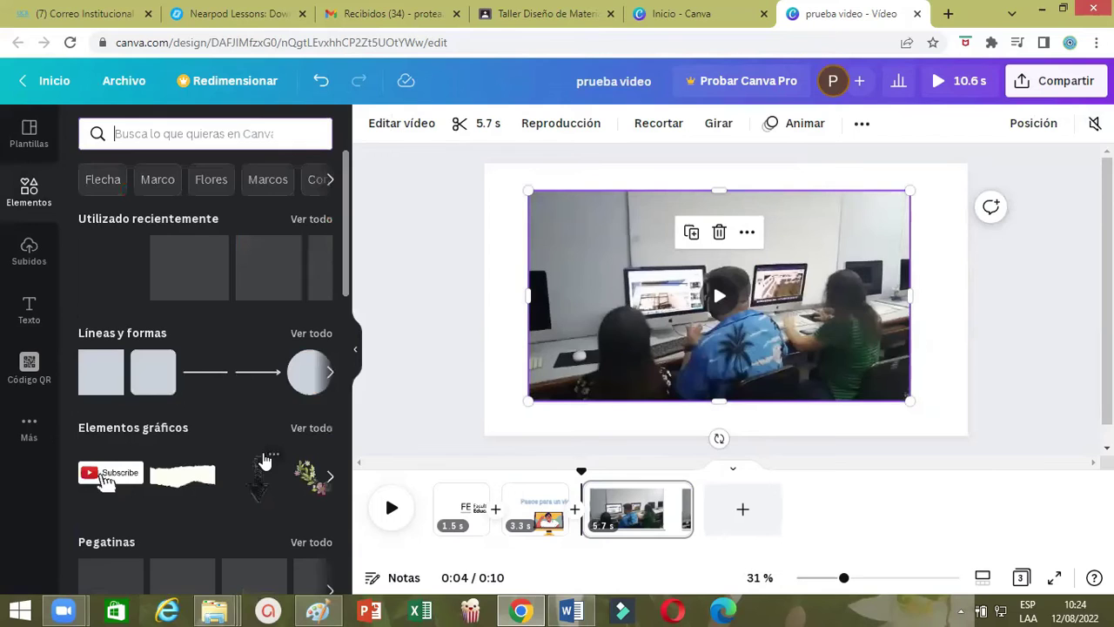
{"action": "scroll", "coordinate": [267, 477], "scroll_direction": "down", "scroll_amount": 8}
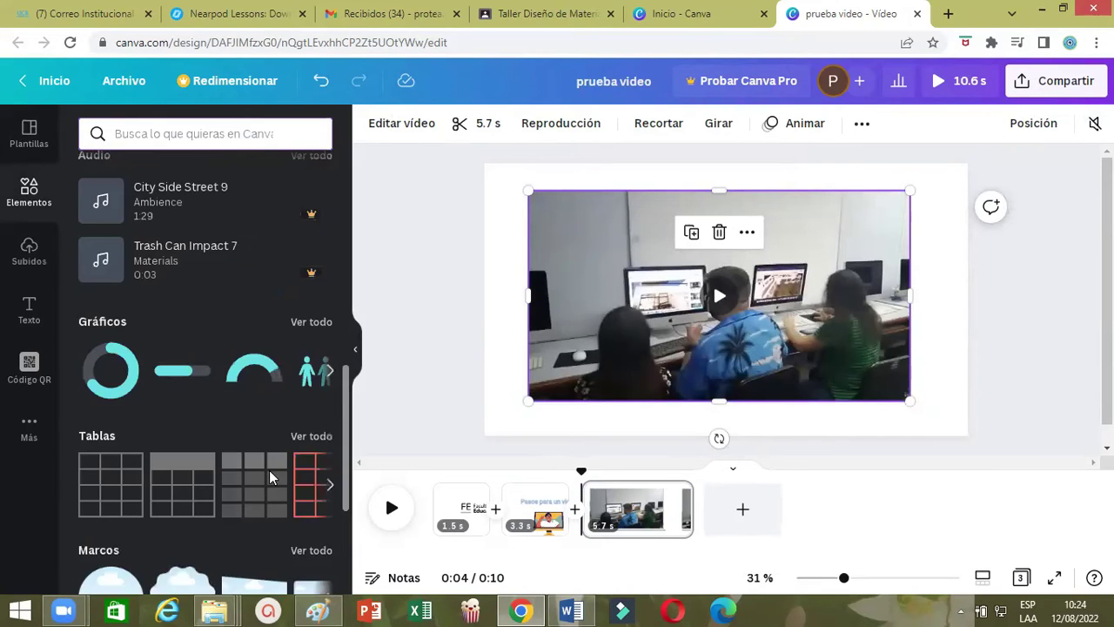
{"action": "scroll", "coordinate": [275, 470], "scroll_direction": "down", "scroll_amount": 5}
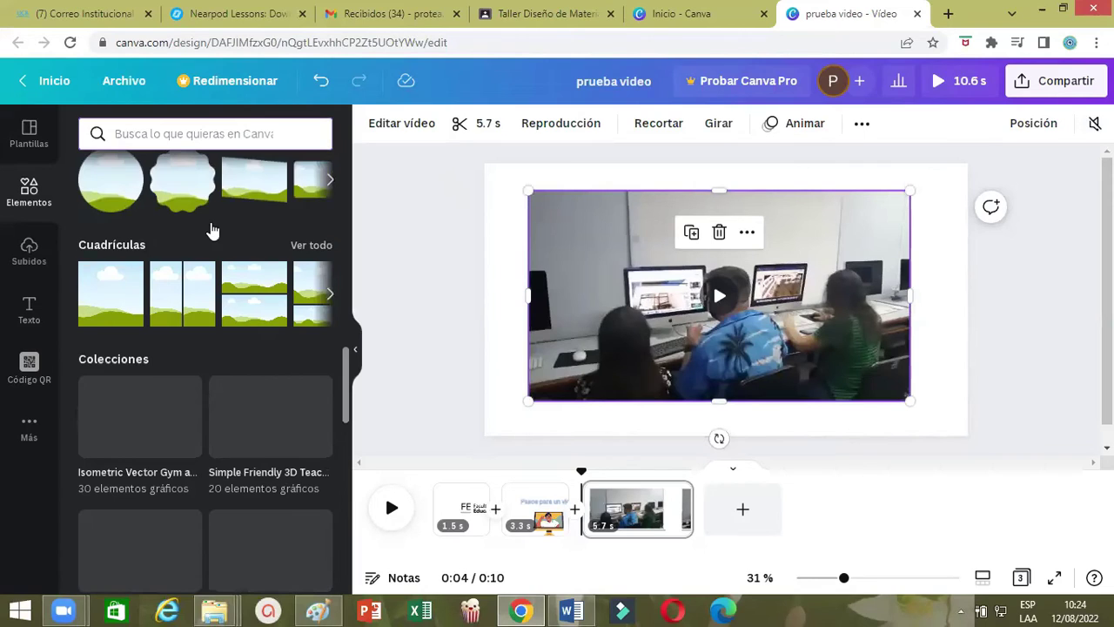
{"action": "scroll", "coordinate": [212, 231], "scroll_direction": "up", "scroll_amount": 5}
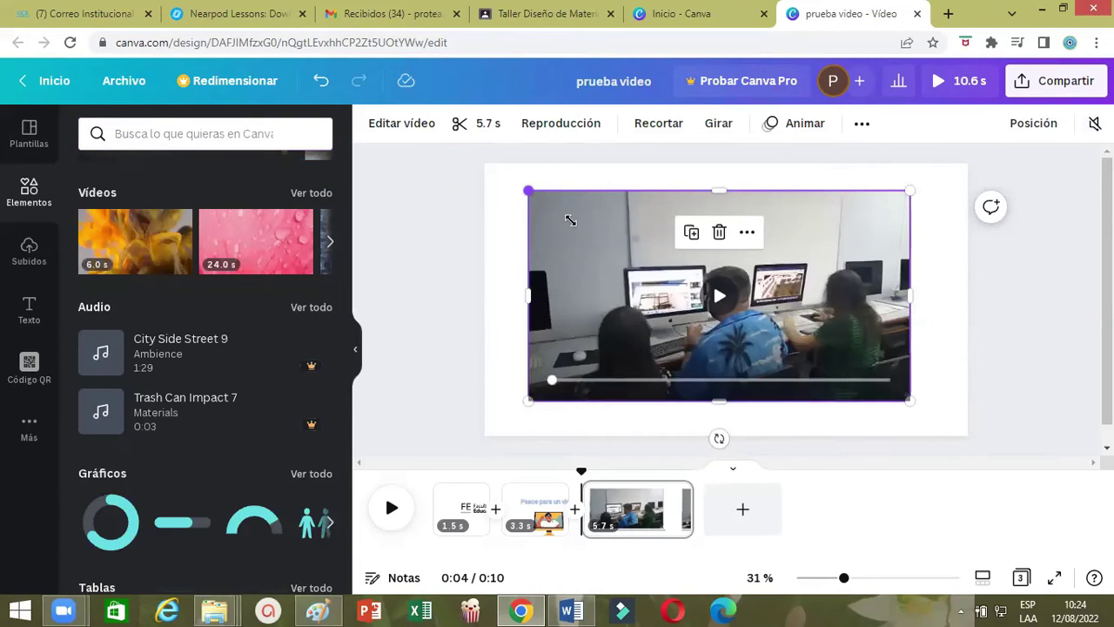
Shrink the computer-lab video from its upper-left corner and tilt it slightly counterclockwise near the page centre
{"action": "left_click_drag", "start_coordinate": [573, 222], "coordinate": [552, 209]}
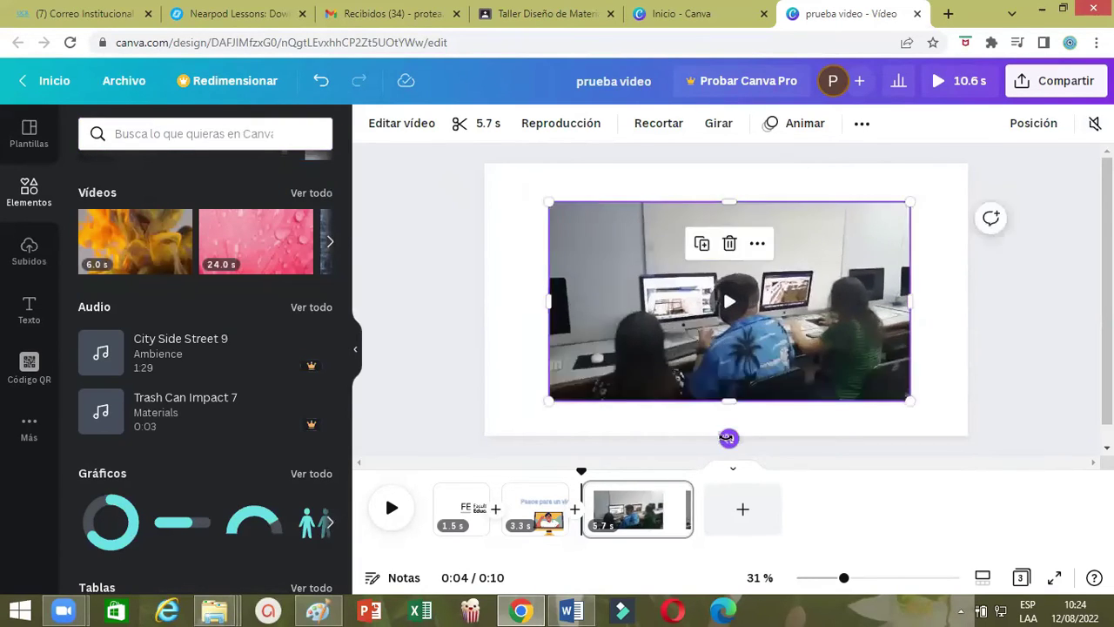
{"action": "left_click_drag", "start_coordinate": [728, 438], "coordinate": [753, 324]}
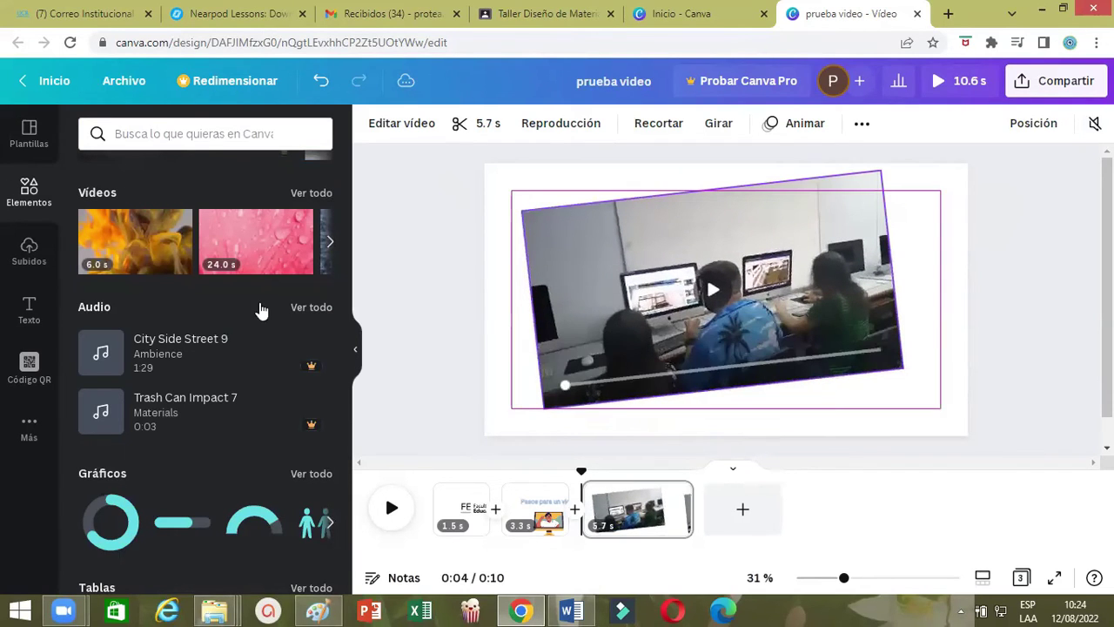
Add a blue square and reshape it into a tall, narrow bar over the video's lower-left corner, reaching the page's bottom edge
{"action": "scroll", "coordinate": [257, 308], "scroll_direction": "up", "scroll_amount": 10}
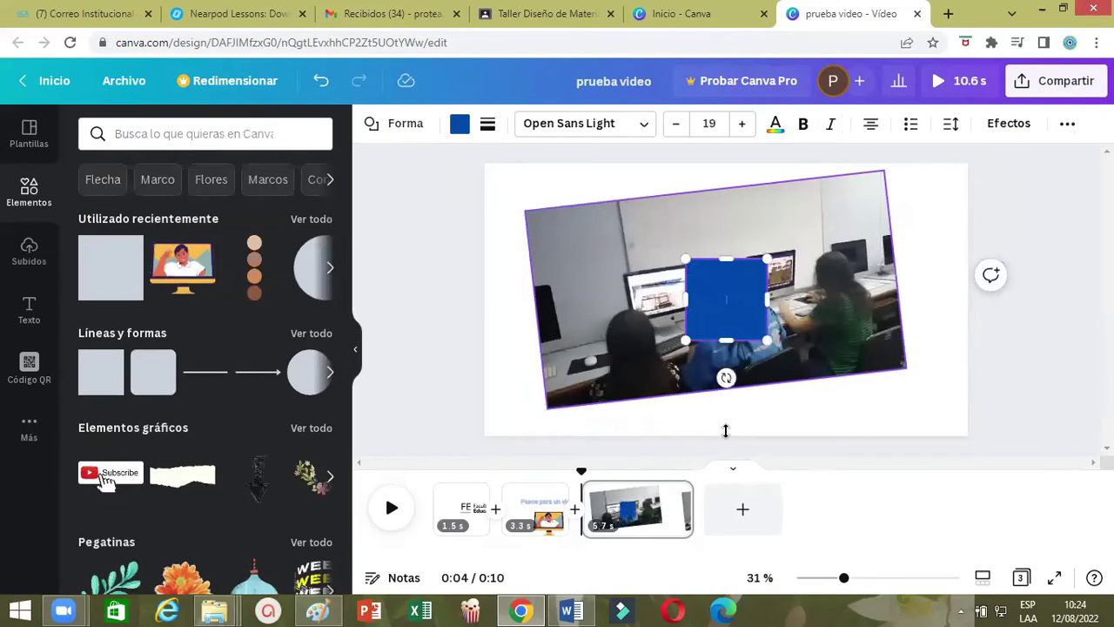
{"action": "left_click_drag", "start_coordinate": [728, 337], "coordinate": [725, 427]}
{"action": "left_click_drag", "start_coordinate": [510, 400], "coordinate": [576, 460]}
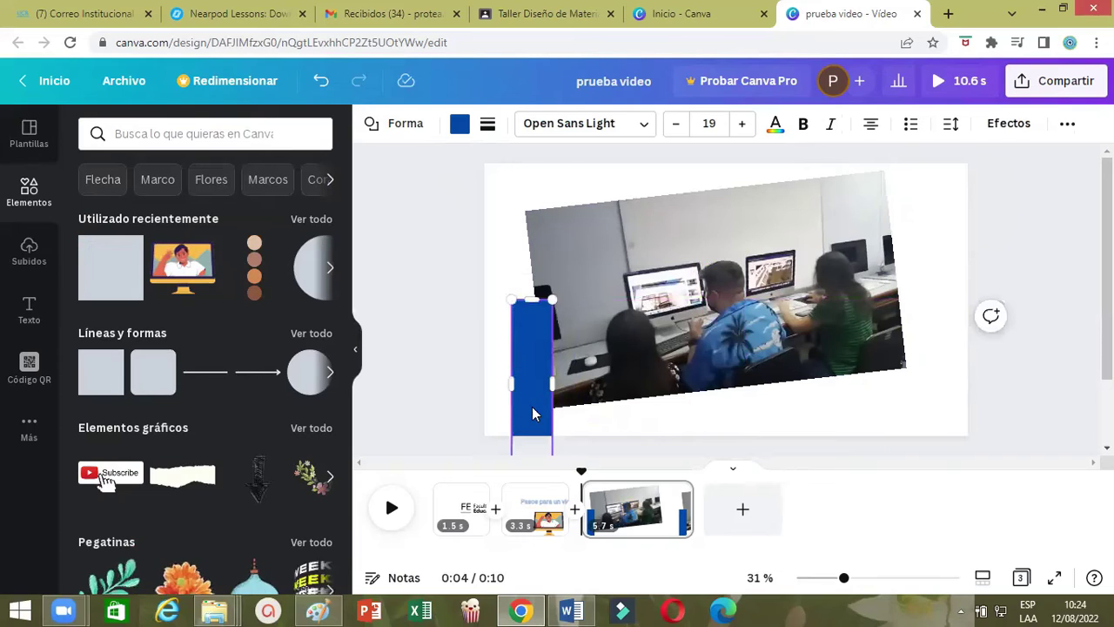
Delete the stray "Título: Pasos para un video" text and place a copy of the blue bar over the video's upper-right corner
{"action": "key", "text": "Tab"}
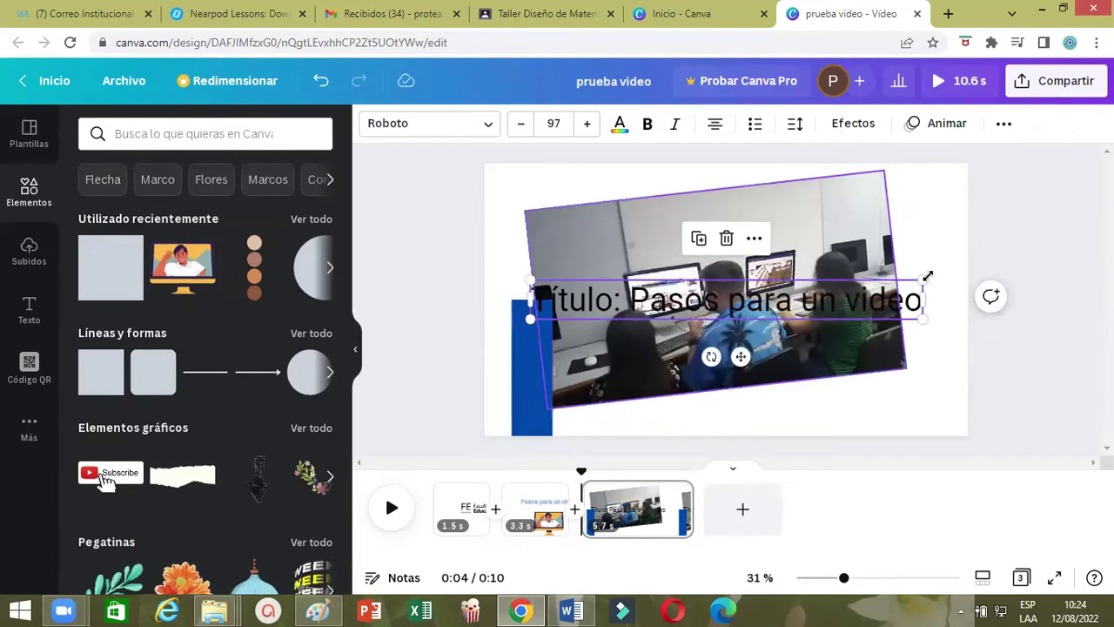
{"action": "key", "text": "Delete"}
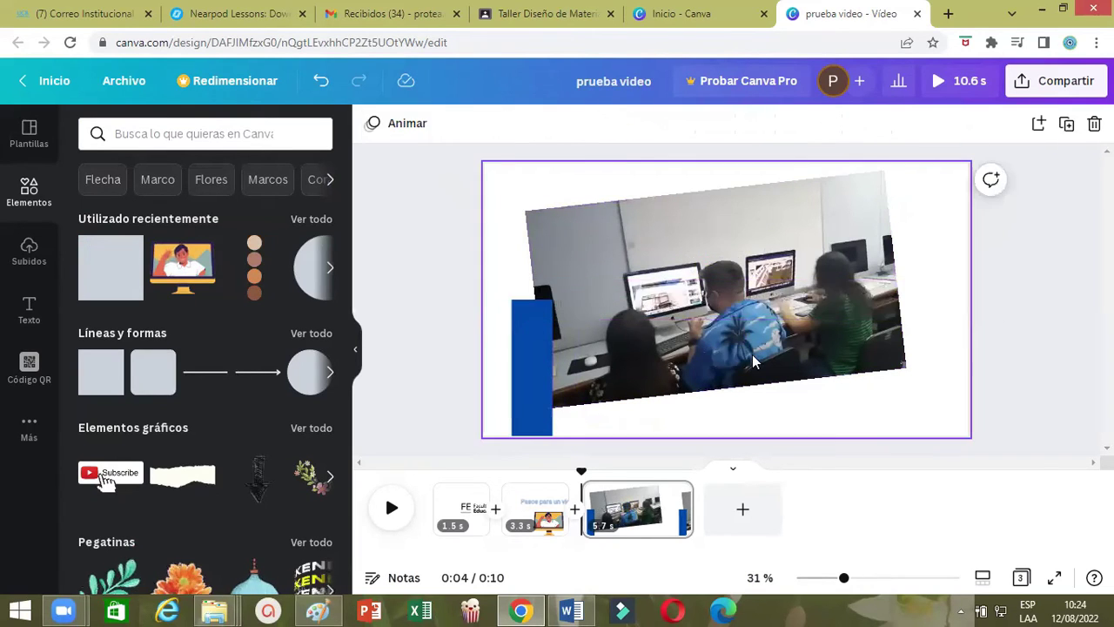
{"action": "left_click", "coordinate": [522, 414]}
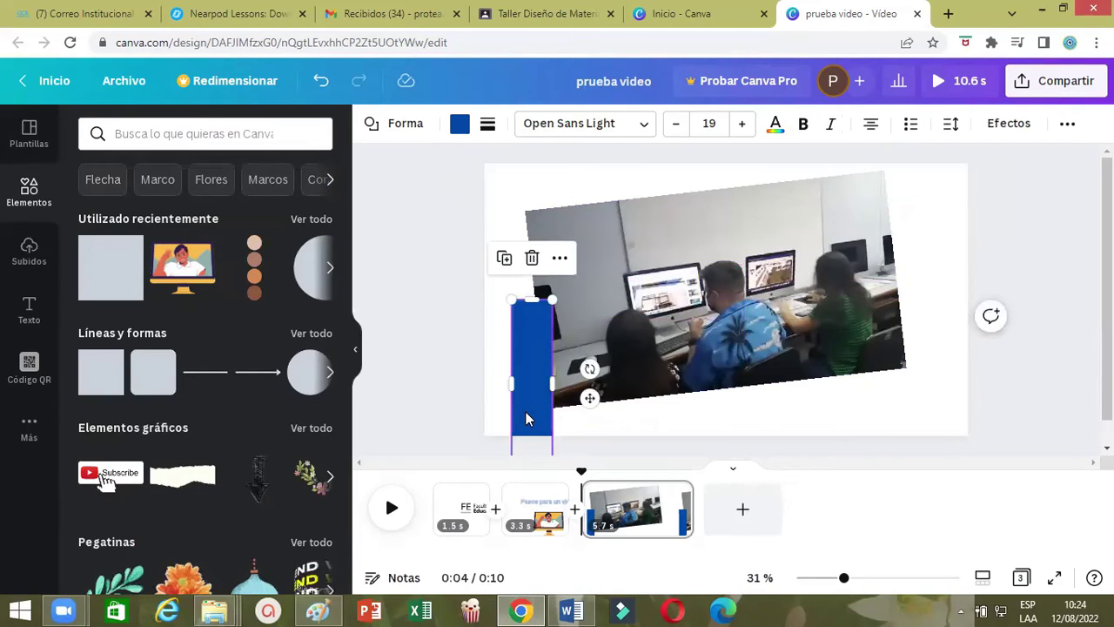
{"action": "left_click_drag", "start_coordinate": [918, 234], "coordinate": [897, 249]}
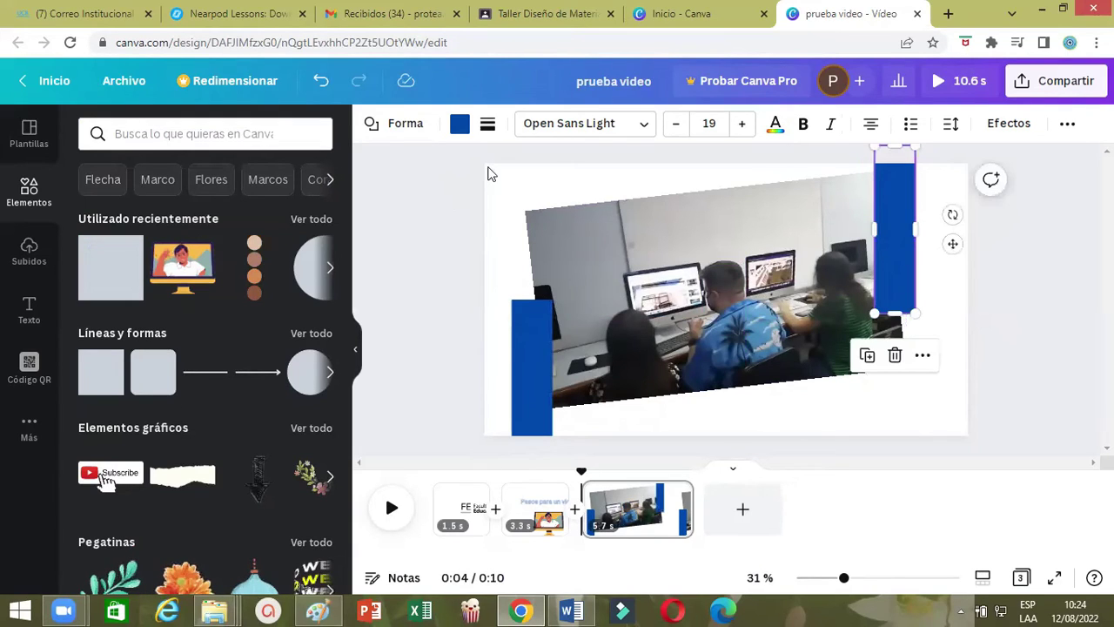
Change the third page's background from white to a custom pale cyan
{"action": "left_click", "coordinate": [514, 185]}
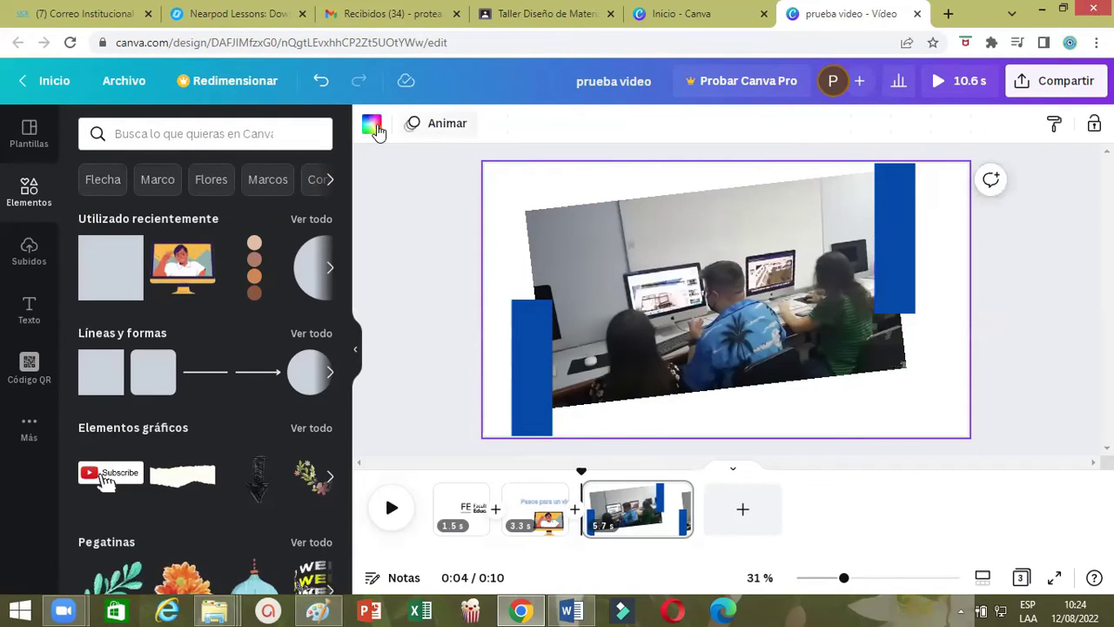
{"action": "left_click", "coordinate": [372, 124]}
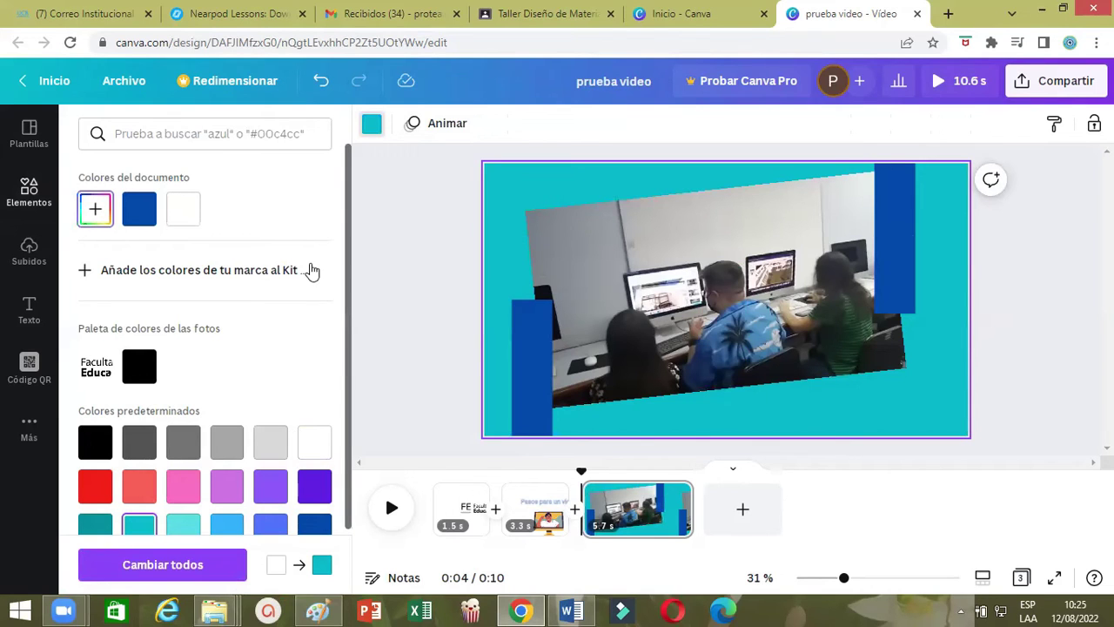
{"action": "left_click", "coordinate": [212, 250]}
{"action": "left_click_drag", "start_coordinate": [167, 231], "coordinate": [140, 234]}
{"action": "left_click", "coordinate": [982, 255]}
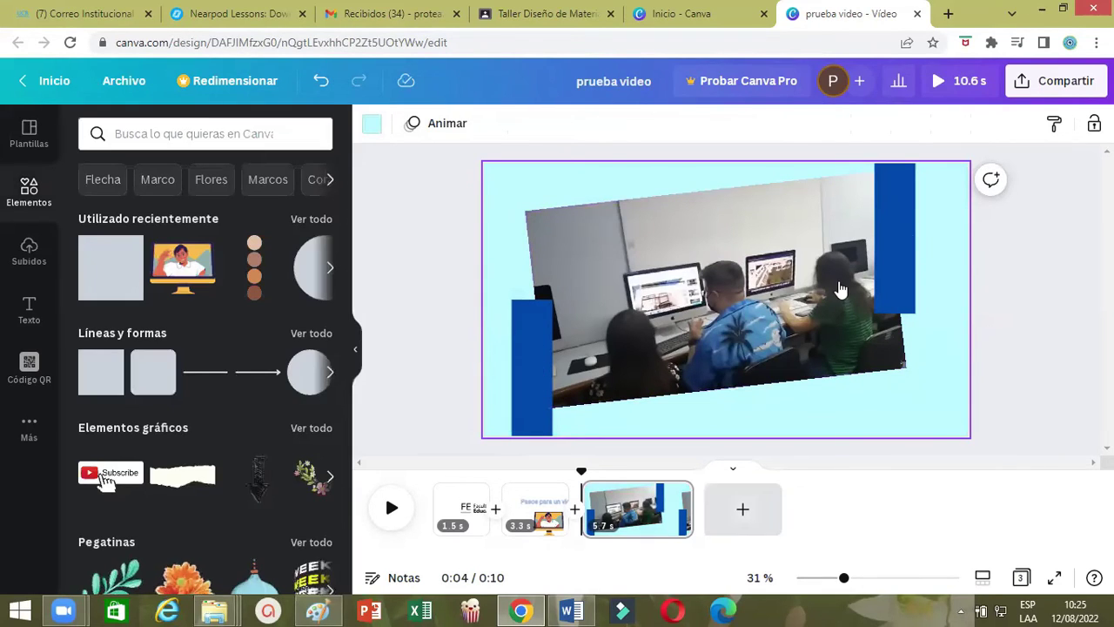
Add a blank fourth page after the computer-lab video page and show the uploaded images
{"action": "key", "text": "ctrl+Return"}
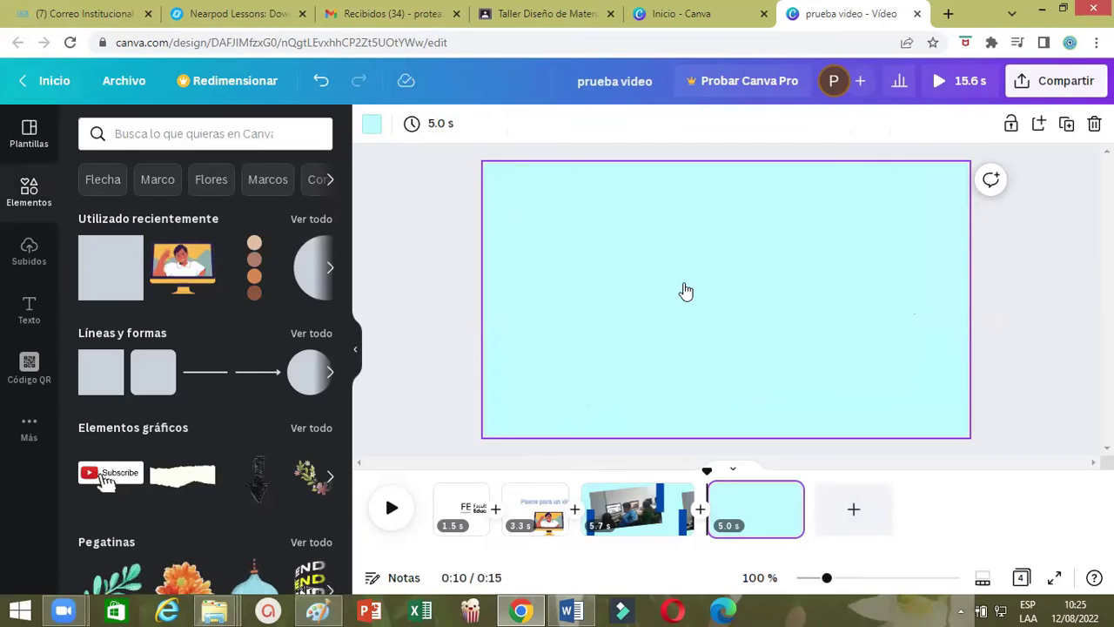
{"action": "left_click", "coordinate": [20, 252]}
{"action": "left_click", "coordinate": [127, 254]}
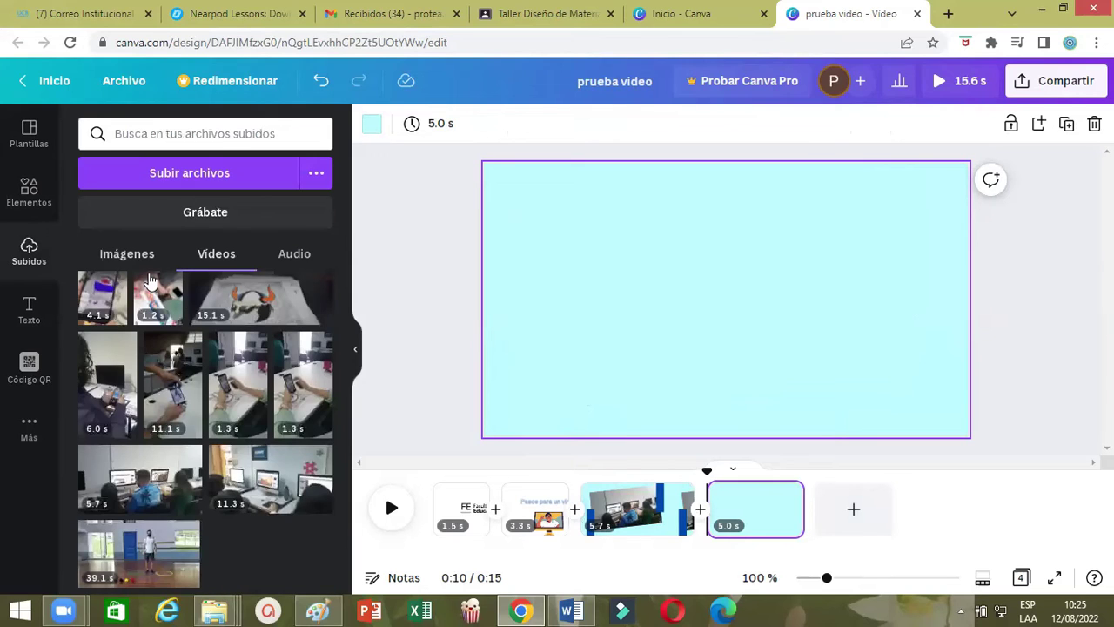
Look through the uploaded images for a Creative Commons licence badge
{"action": "scroll", "coordinate": [286, 453], "scroll_direction": "down", "scroll_amount": 2}
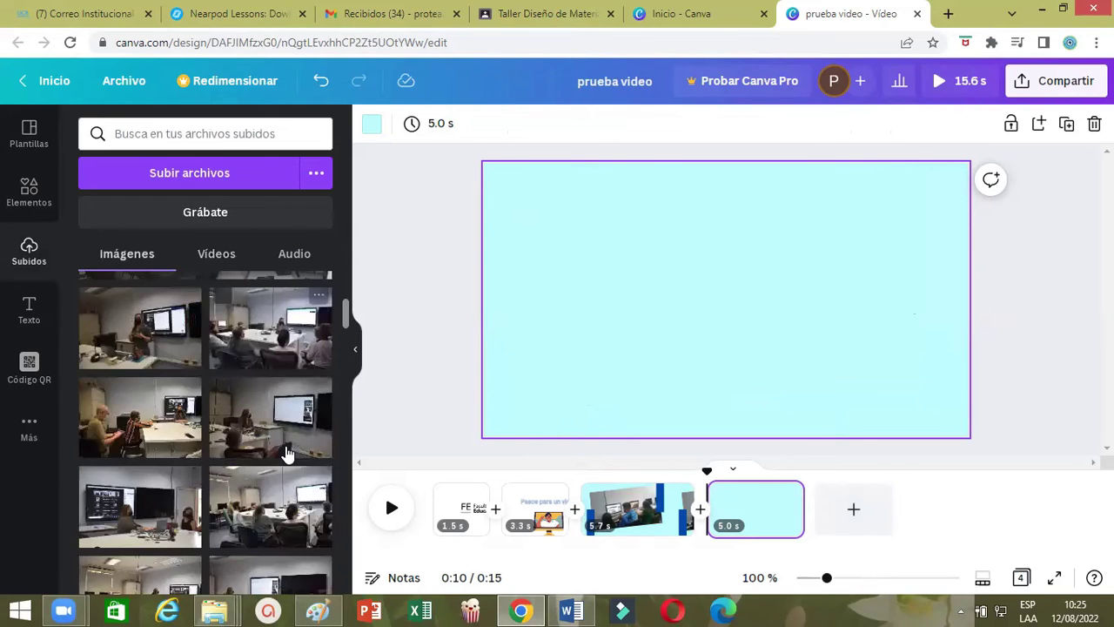
{"action": "scroll", "coordinate": [291, 477], "scroll_direction": "down", "scroll_amount": 2}
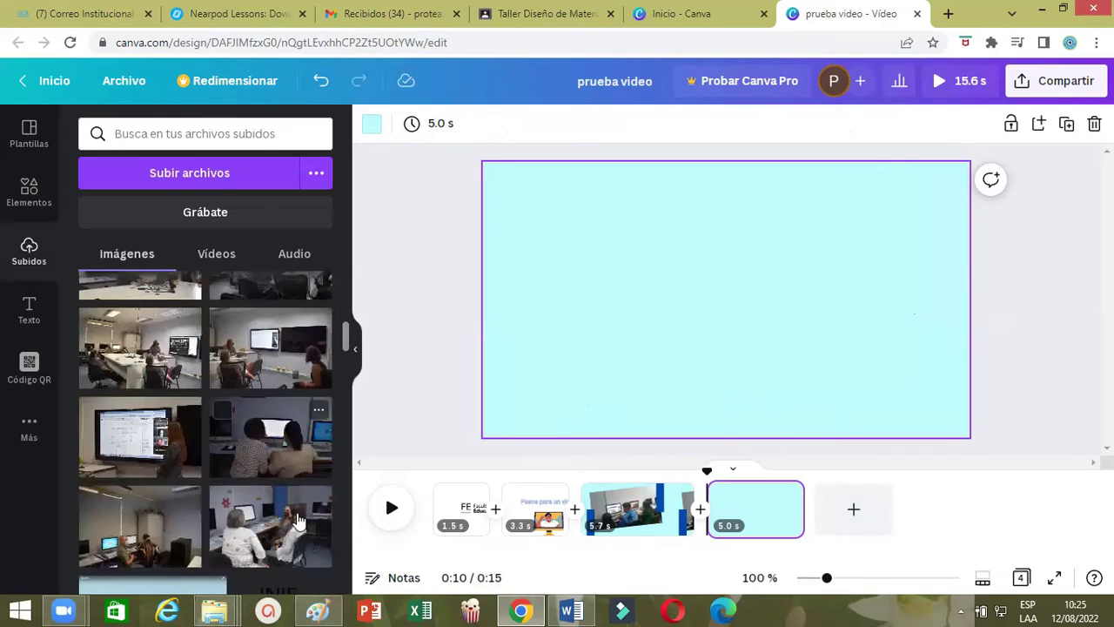
{"action": "scroll", "coordinate": [252, 466], "scroll_direction": "down", "scroll_amount": 4}
{"action": "scroll", "coordinate": [268, 474], "scroll_direction": "down", "scroll_amount": 3}
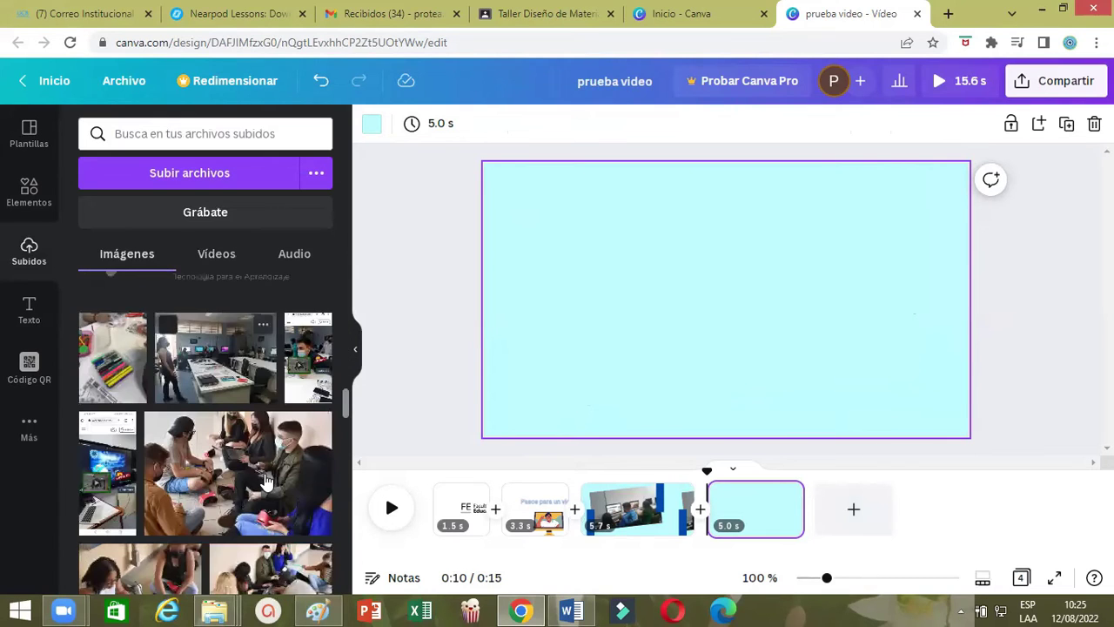
{"action": "scroll", "coordinate": [272, 478], "scroll_direction": "down", "scroll_amount": 2}
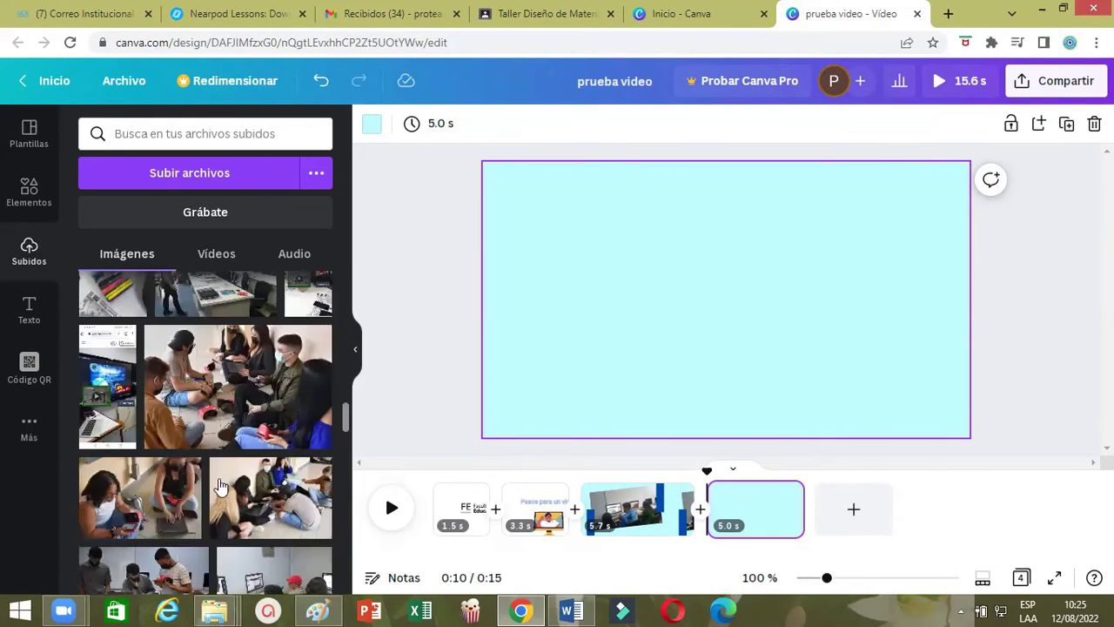
{"action": "scroll", "coordinate": [252, 479], "scroll_direction": "down", "scroll_amount": 3}
{"action": "scroll", "coordinate": [261, 483], "scroll_direction": "down", "scroll_amount": 1}
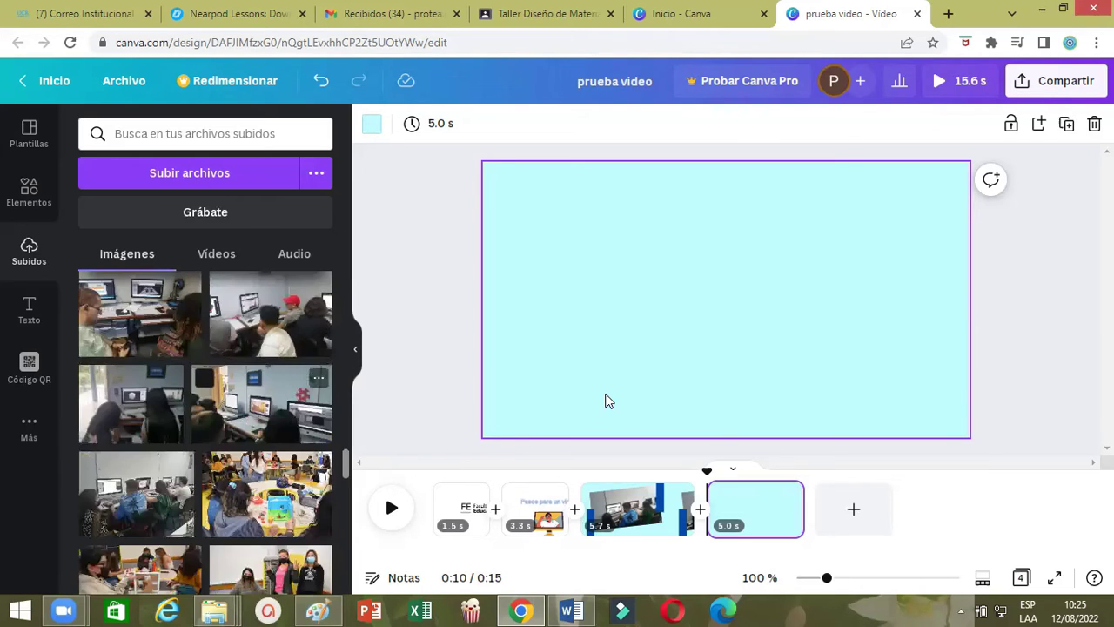
{"action": "scroll", "coordinate": [181, 228], "scroll_direction": "down", "scroll_amount": 3}
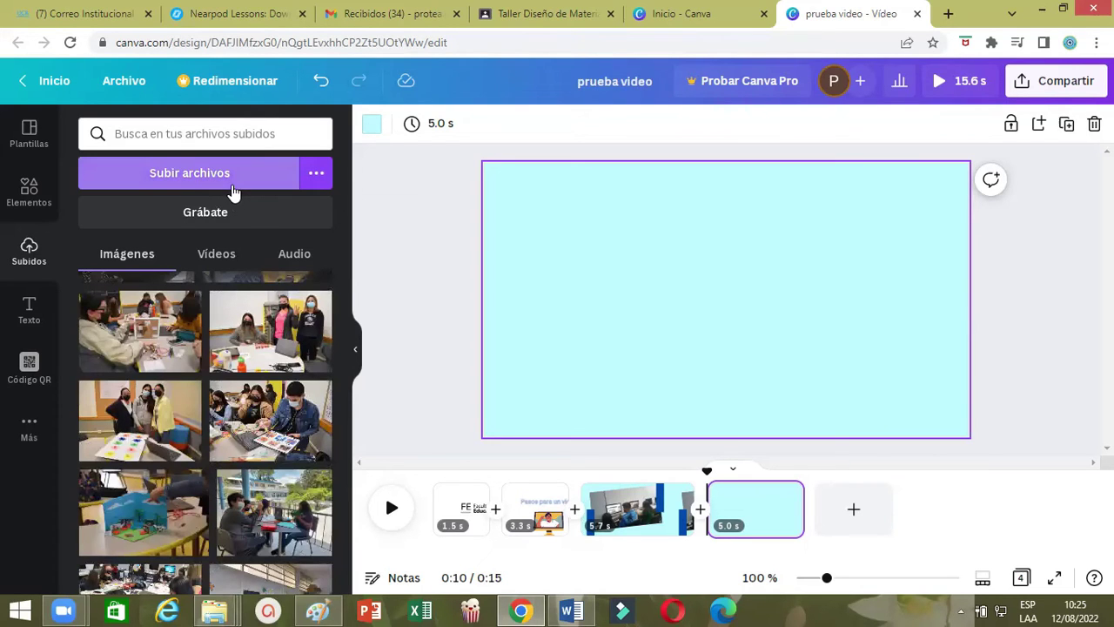
Upload the image Cc-by-nc-sa_icon from the Recursos video folder inside Sesión 2 on the desktop
{"action": "left_click", "coordinate": [181, 169]}
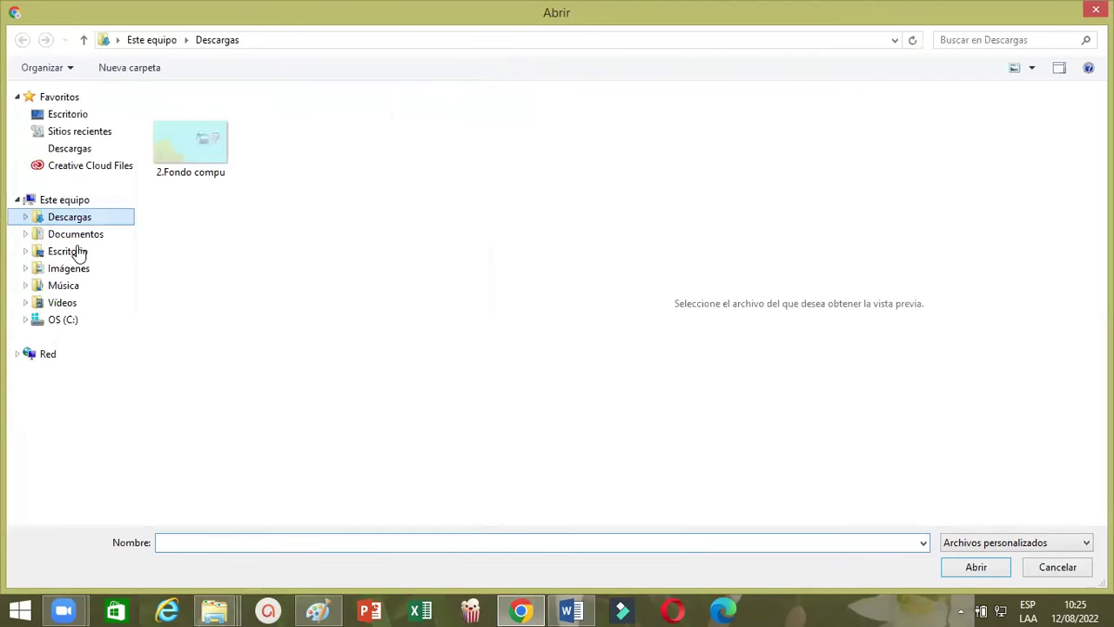
{"action": "left_click", "coordinate": [76, 250]}
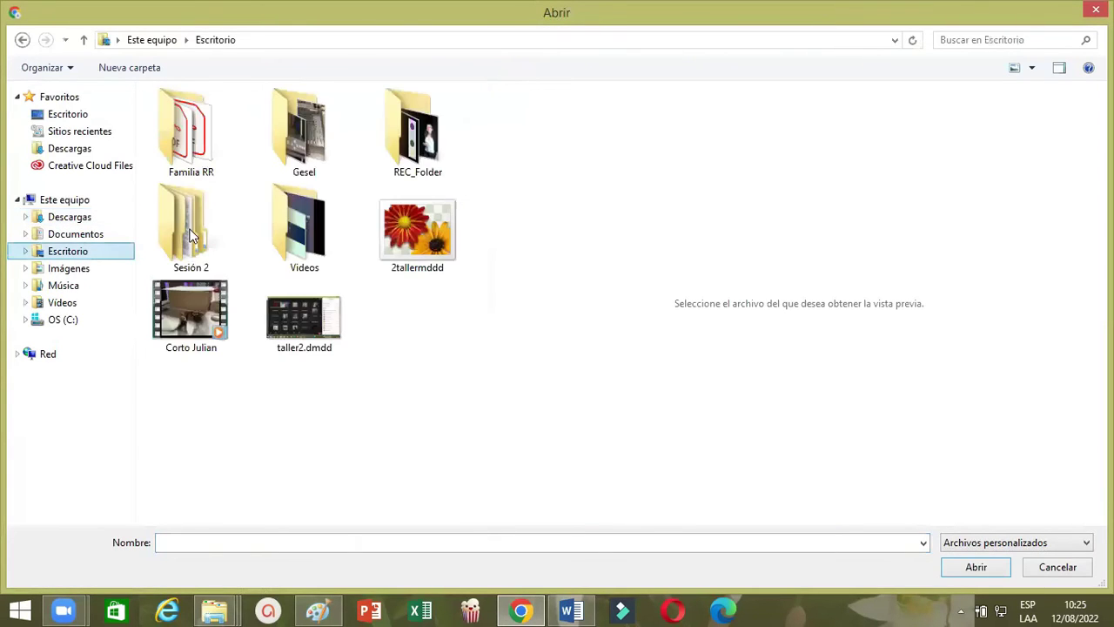
{"action": "double_click", "coordinate": [194, 236]}
{"action": "double_click", "coordinate": [194, 134]}
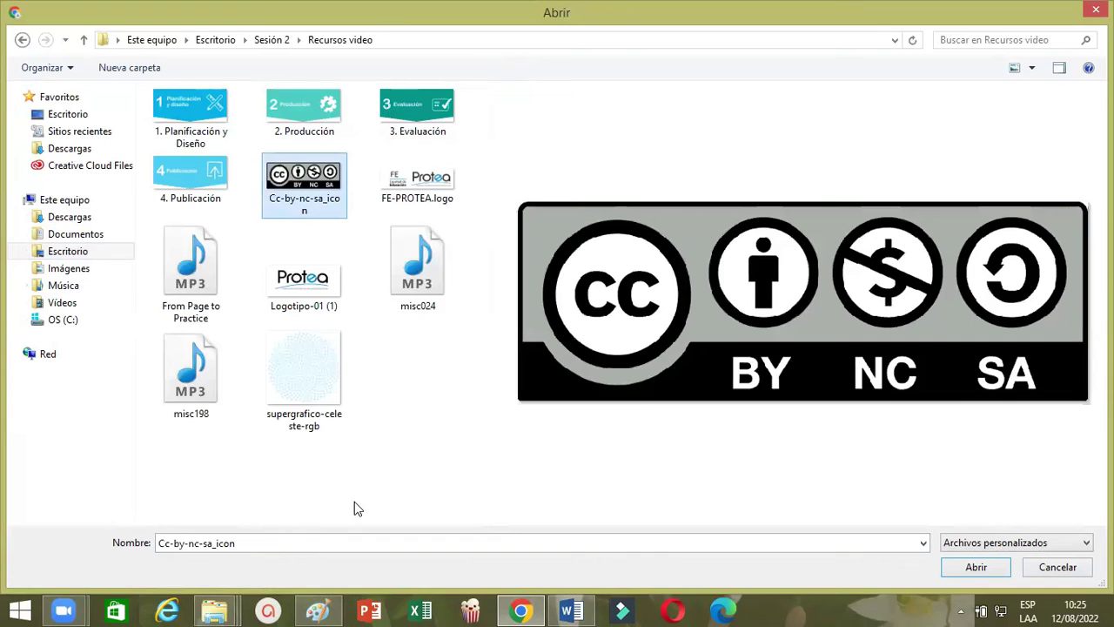
{"action": "left_click", "coordinate": [914, 606]}
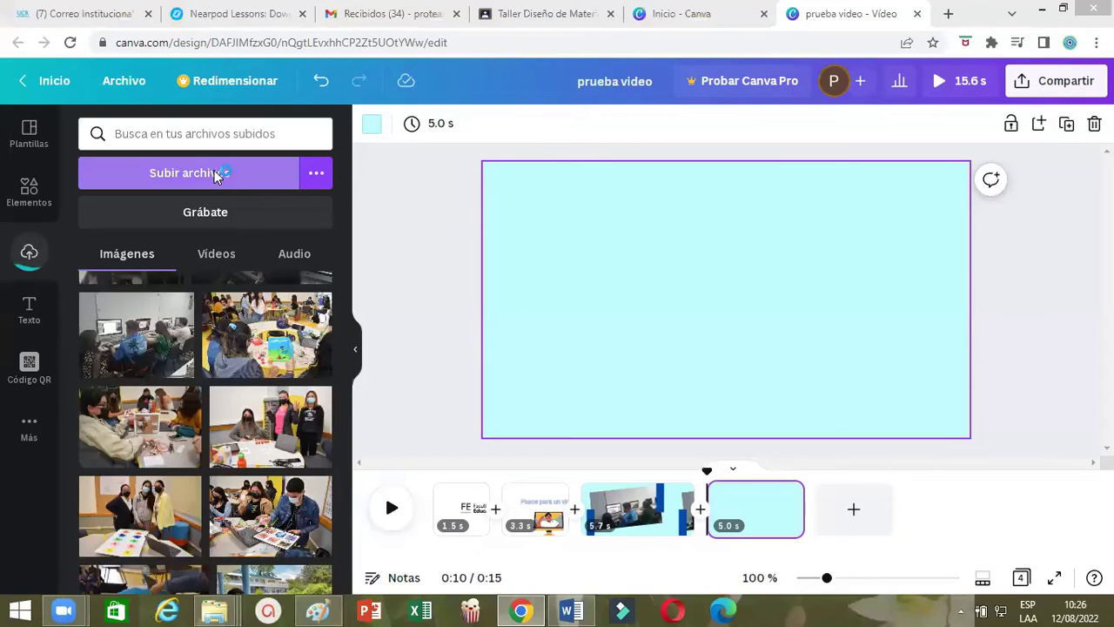
Upload the audio file misc198 from the Recursos video folder
{"action": "left_click", "coordinate": [214, 172]}
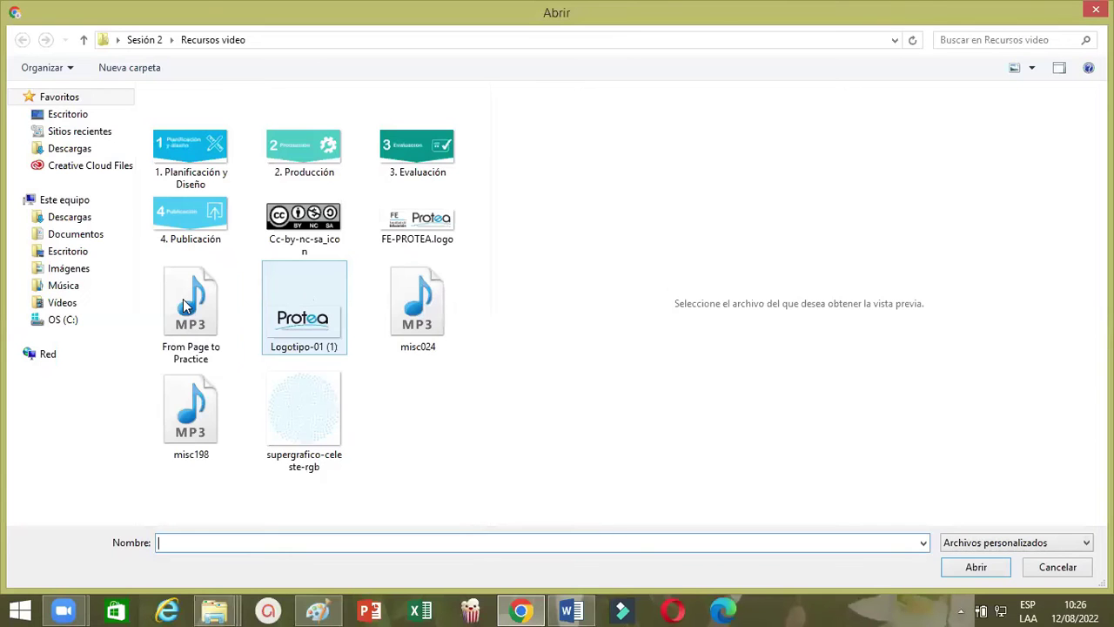
{"action": "left_click", "coordinate": [218, 431]}
{"action": "left_click", "coordinate": [957, 571]}
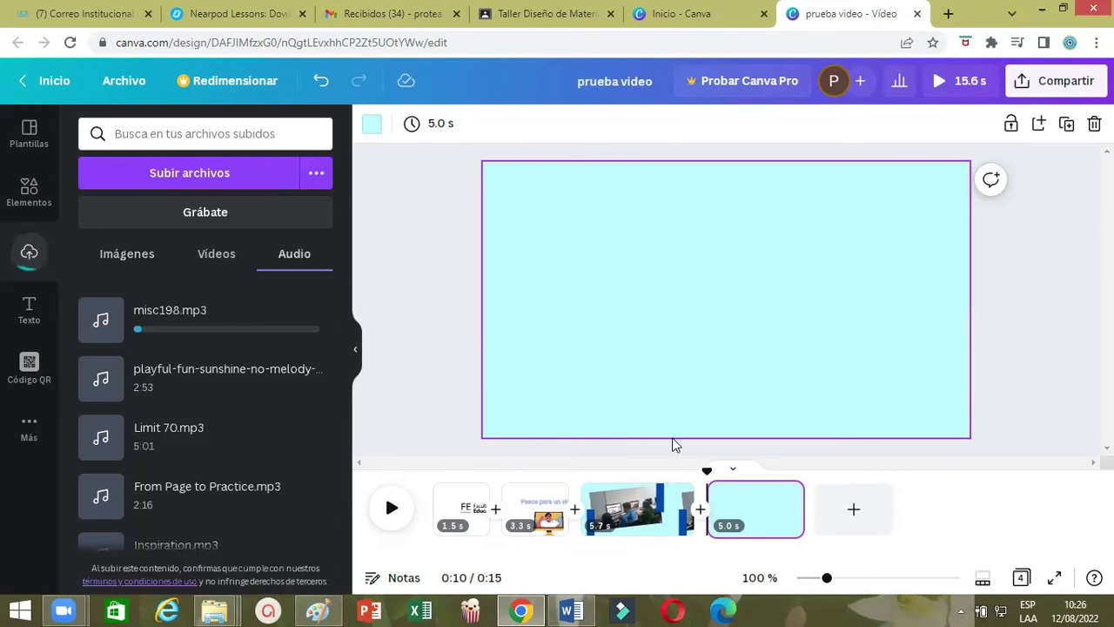
Place the CC BY-NC-SA badge on the fourth page, shrink it to under half its size and move it to the lower middle
{"action": "left_click", "coordinate": [168, 251]}
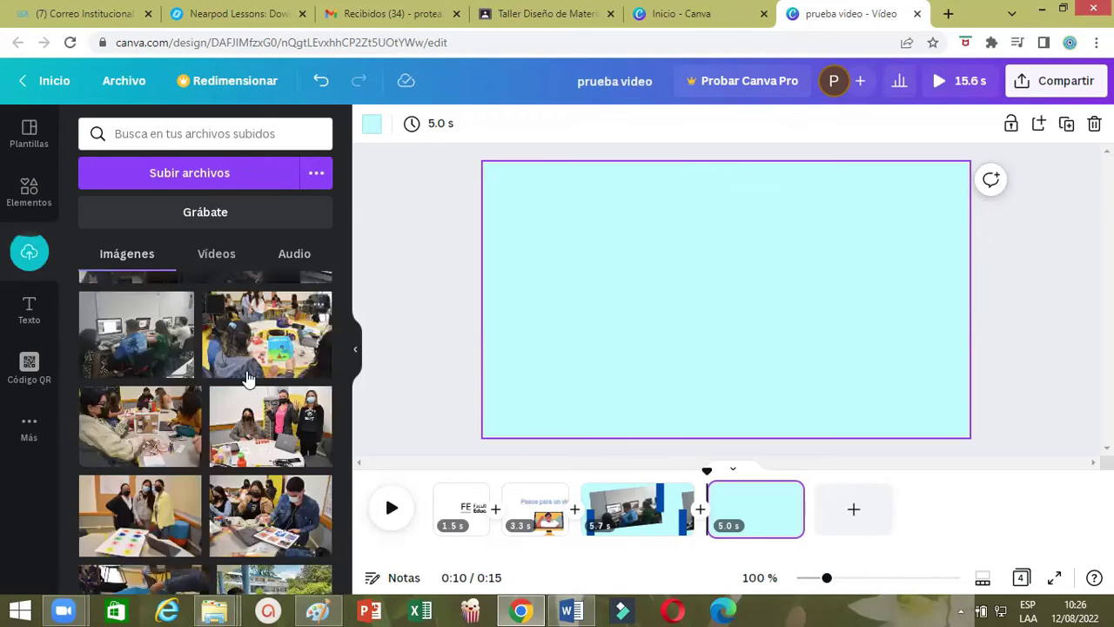
{"action": "scroll", "coordinate": [283, 383], "scroll_direction": "up", "scroll_amount": 10}
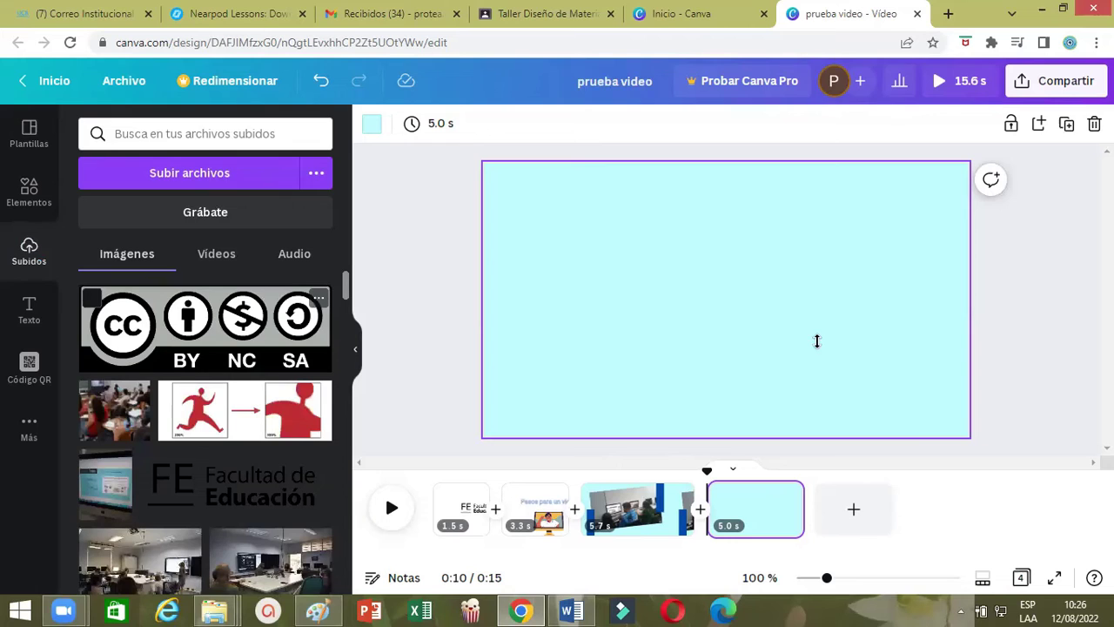
{"action": "left_click", "coordinate": [205, 326]}
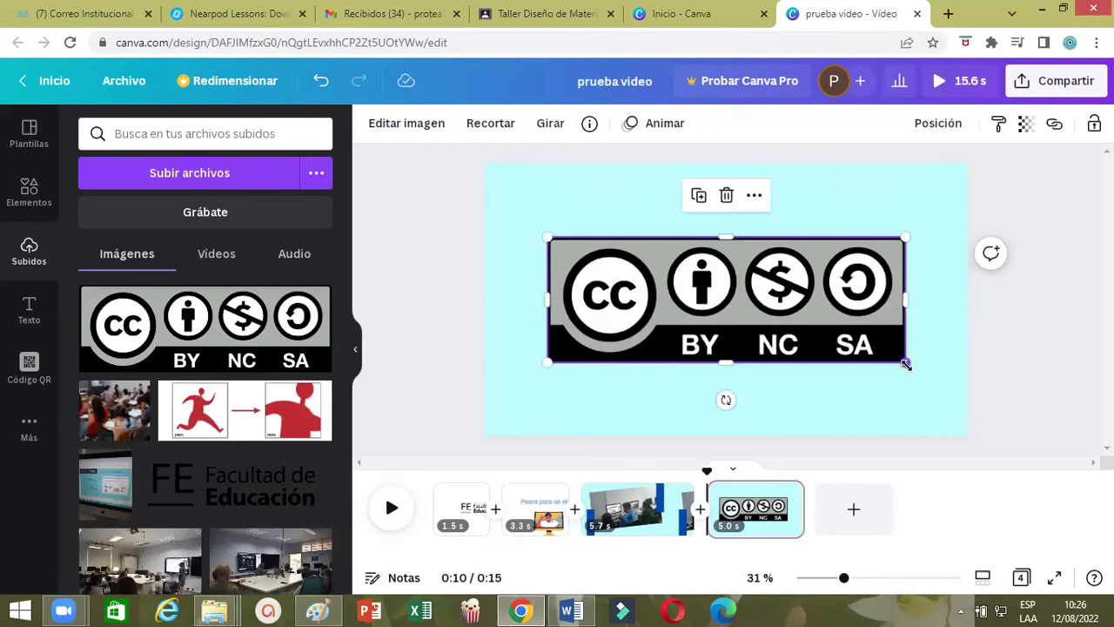
{"action": "left_click_drag", "start_coordinate": [807, 316], "coordinate": [708, 261]}
{"action": "left_click_drag", "start_coordinate": [603, 259], "coordinate": [709, 322]}
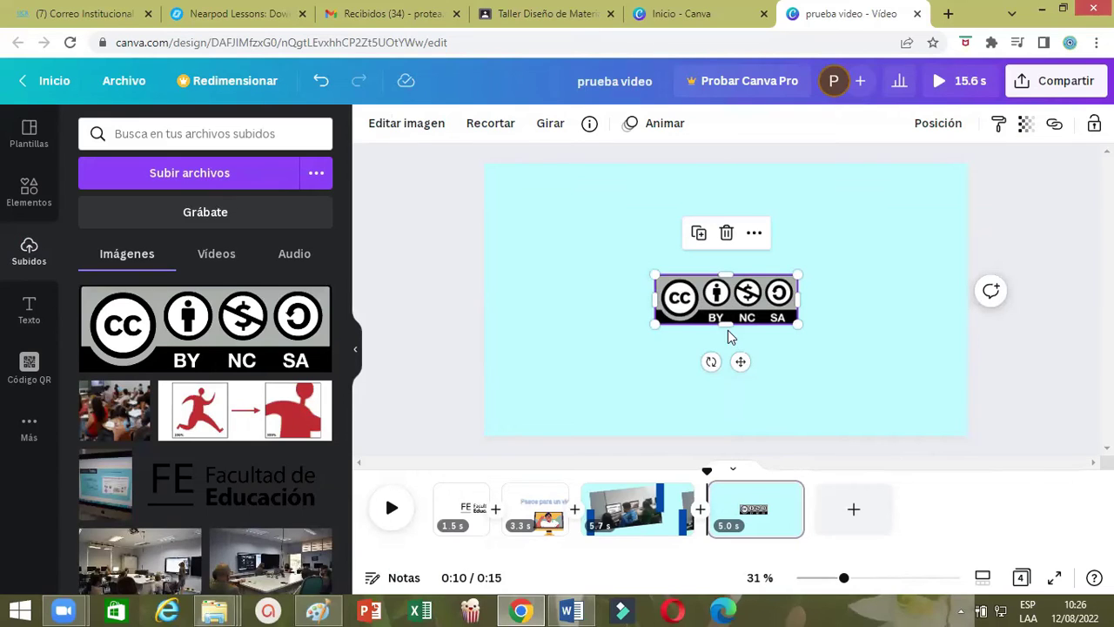
{"action": "left_click_drag", "start_coordinate": [717, 294], "coordinate": [704, 325]}
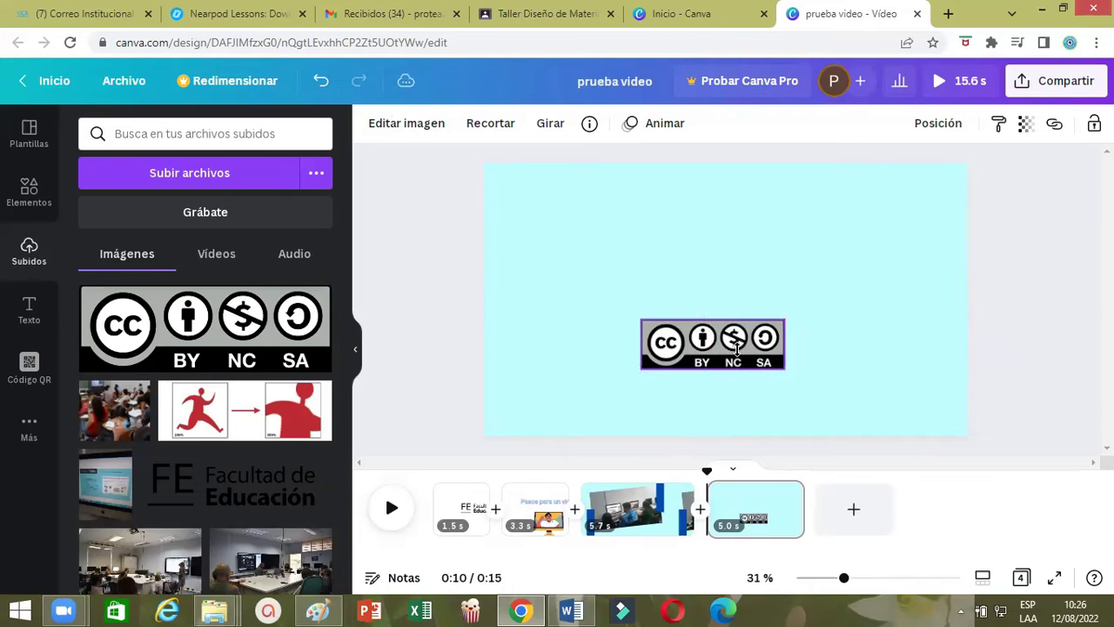
Add a subtitle below the licence badge reading "By" followed by the author's first name
{"action": "left_click", "coordinate": [31, 314]}
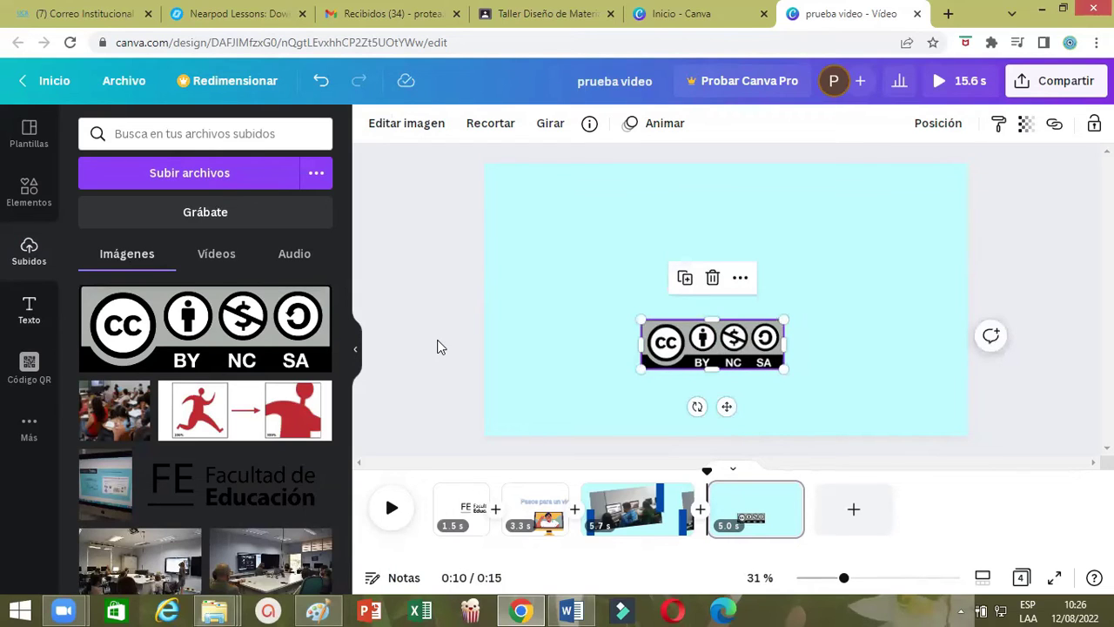
{"action": "left_click", "coordinate": [193, 277]}
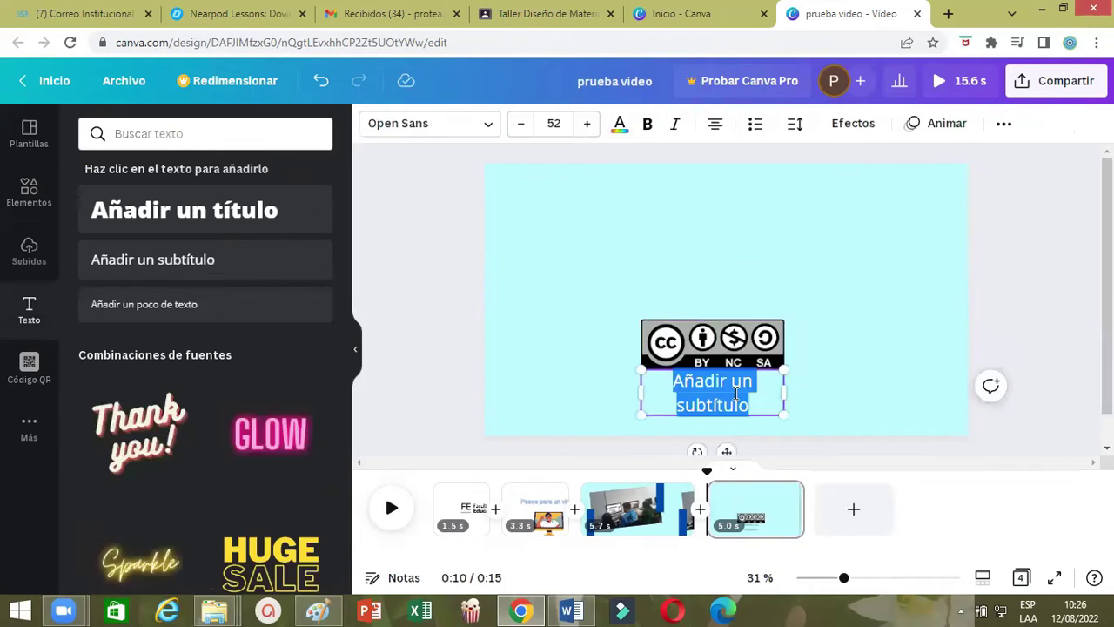
{"action": "type", "text": "y"}
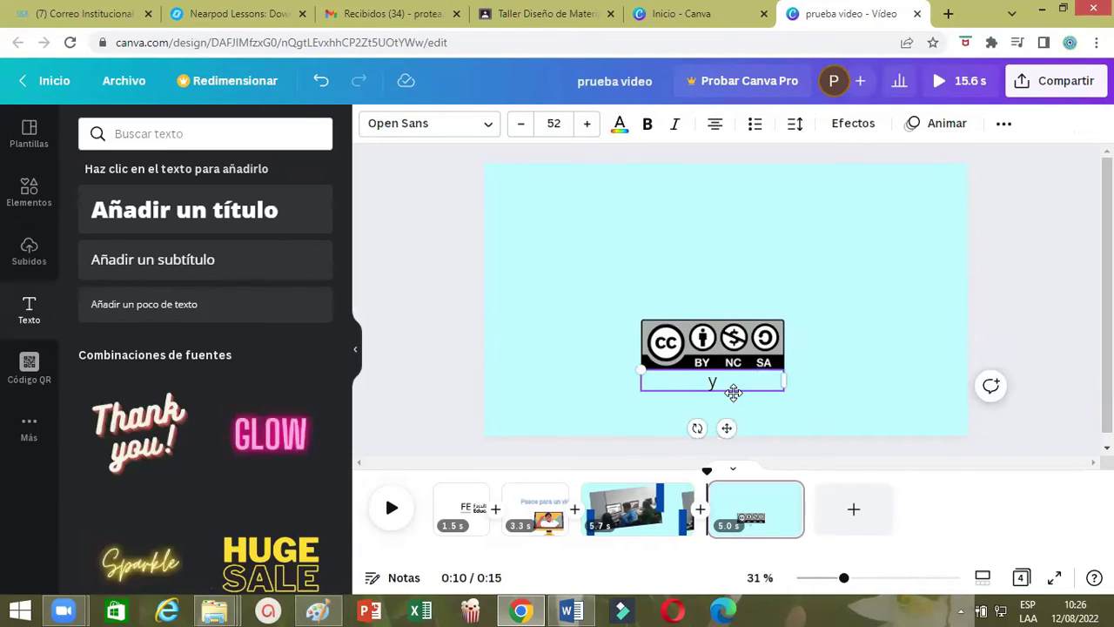
{"action": "type", "text": "By Isabel"}
{"action": "left_click", "coordinate": [729, 411]}
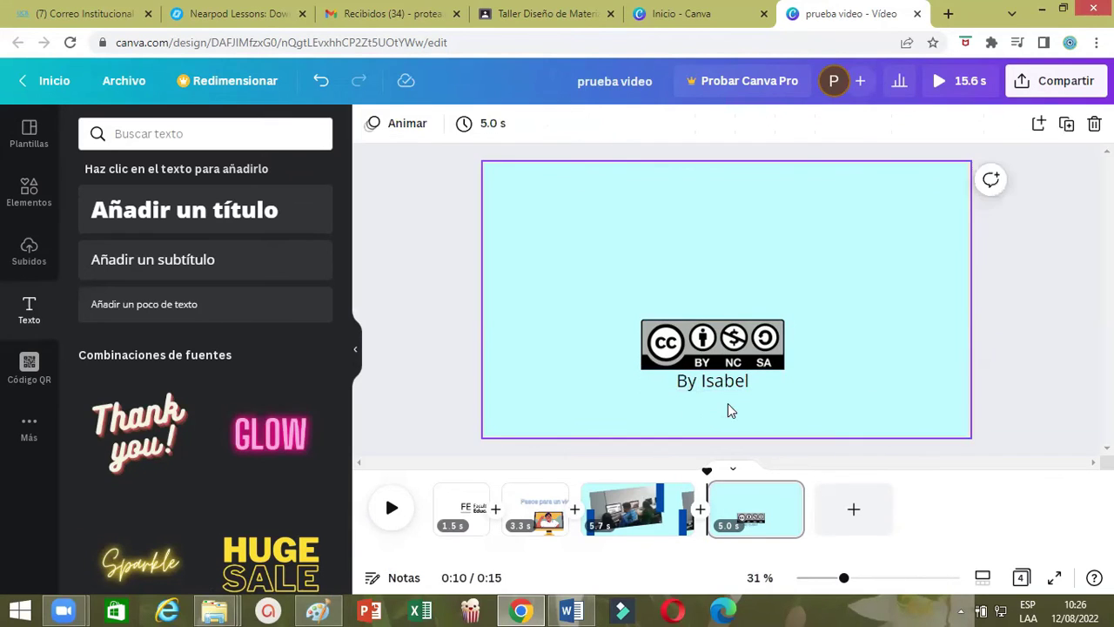
Move the author credit slightly down, centred under the licence badge, and shorten the fourth page to 1.1 s
{"action": "left_click_drag", "start_coordinate": [711, 388], "coordinate": [712, 391]}
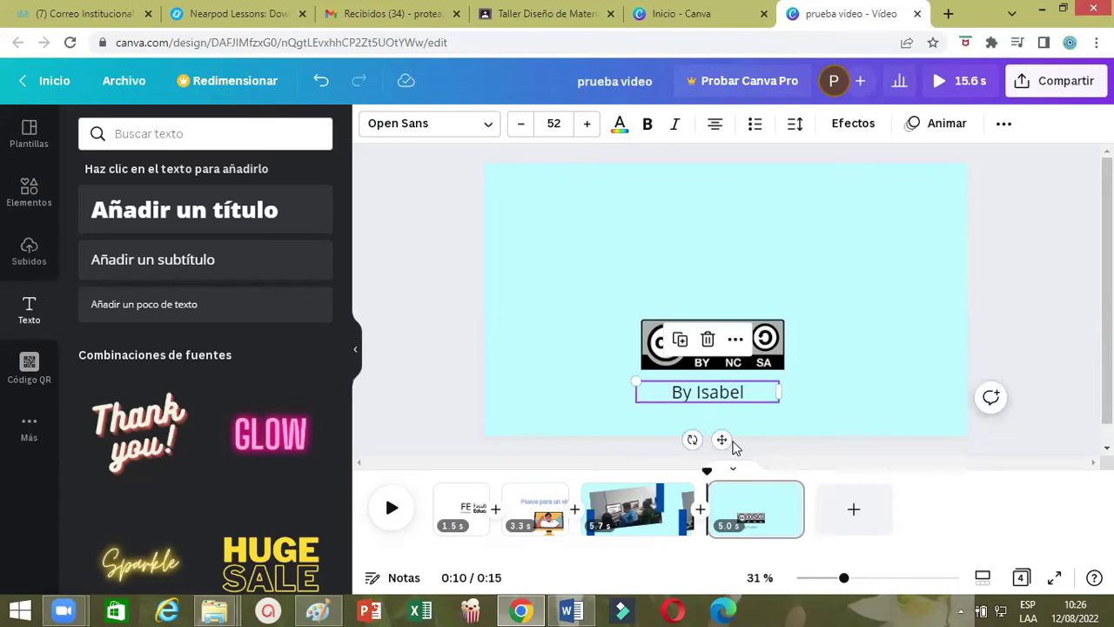
{"action": "left_click_drag", "start_coordinate": [723, 440], "coordinate": [723, 438]}
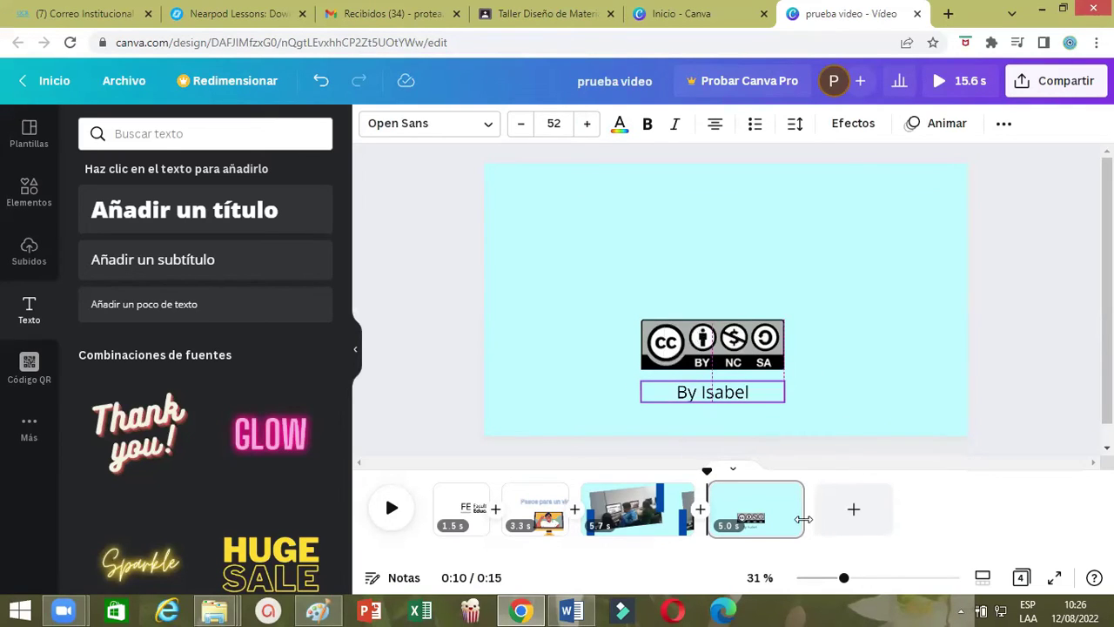
{"action": "left_click_drag", "start_coordinate": [739, 506], "coordinate": [724, 502]}
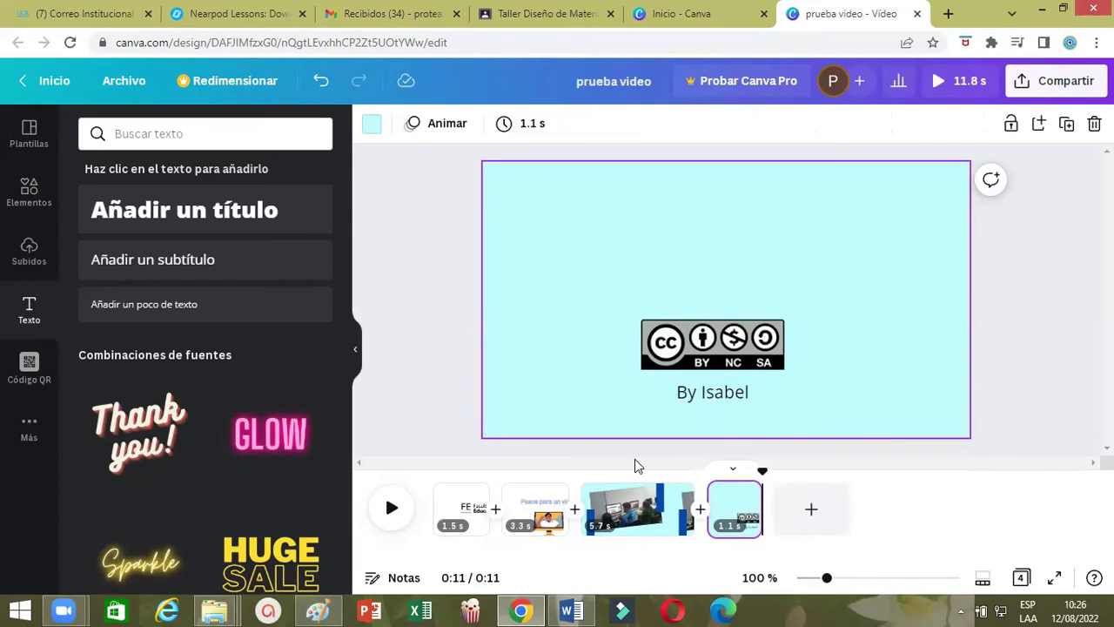
Show the uploaded audio files, go to the title page and preview the playful-fun-sunshine-no-melody track
{"action": "left_click", "coordinate": [26, 266]}
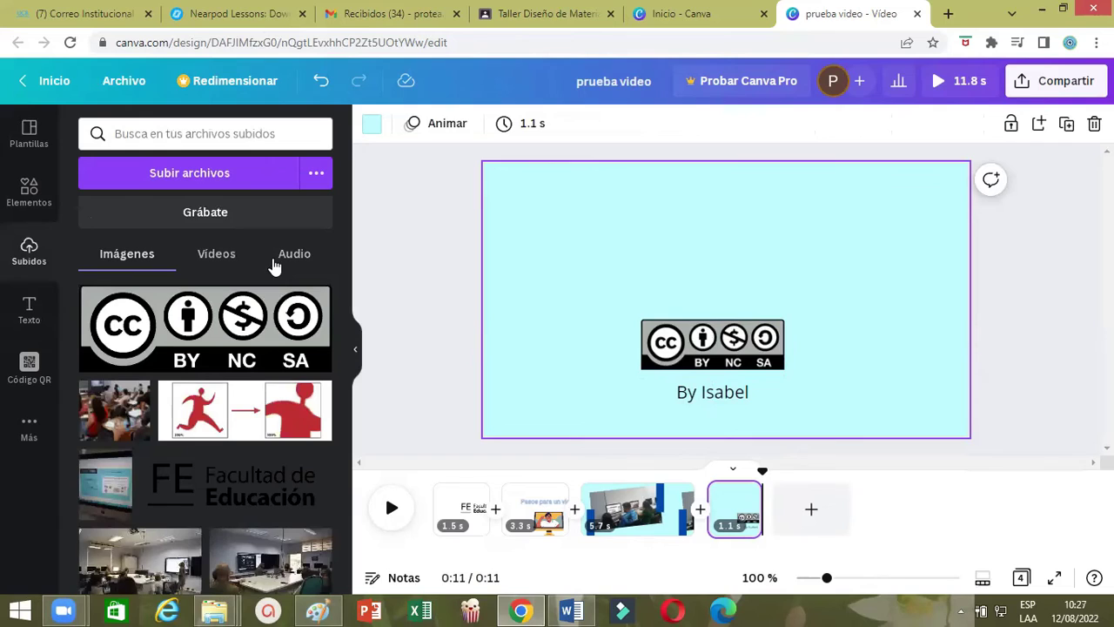
{"action": "left_click", "coordinate": [276, 252]}
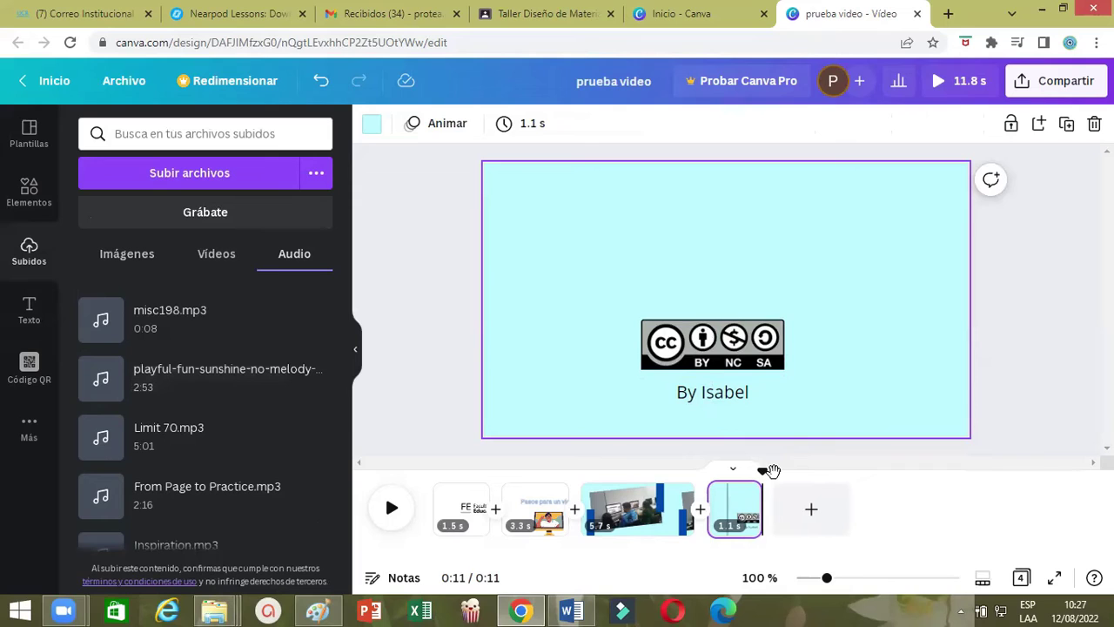
{"action": "left_click", "coordinate": [479, 491]}
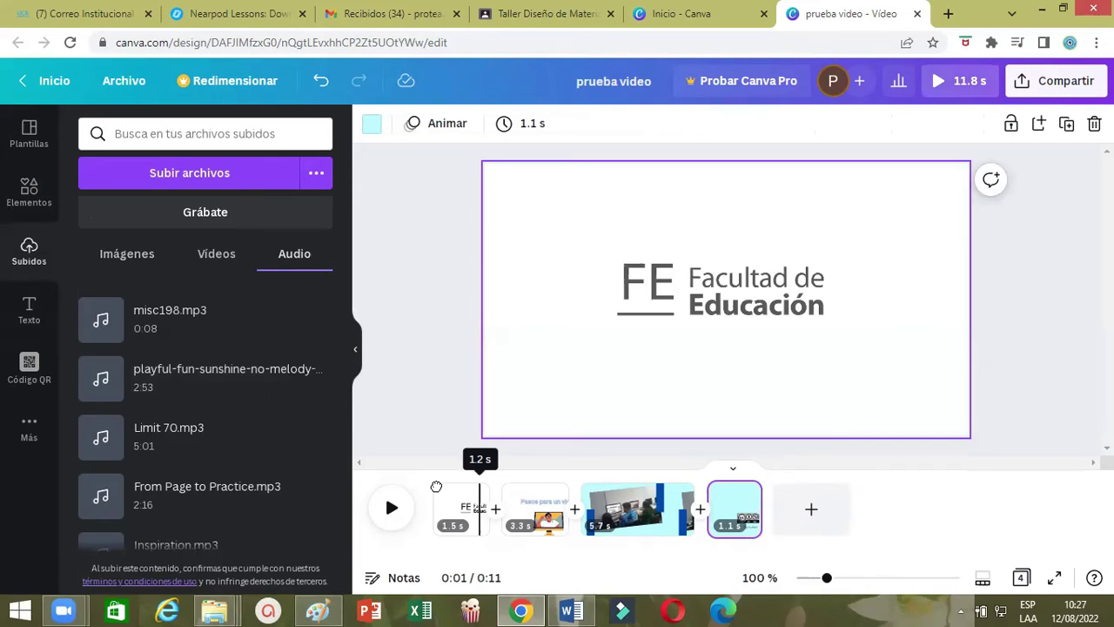
{"action": "left_click", "coordinate": [460, 500]}
{"action": "left_click", "coordinate": [535, 490]}
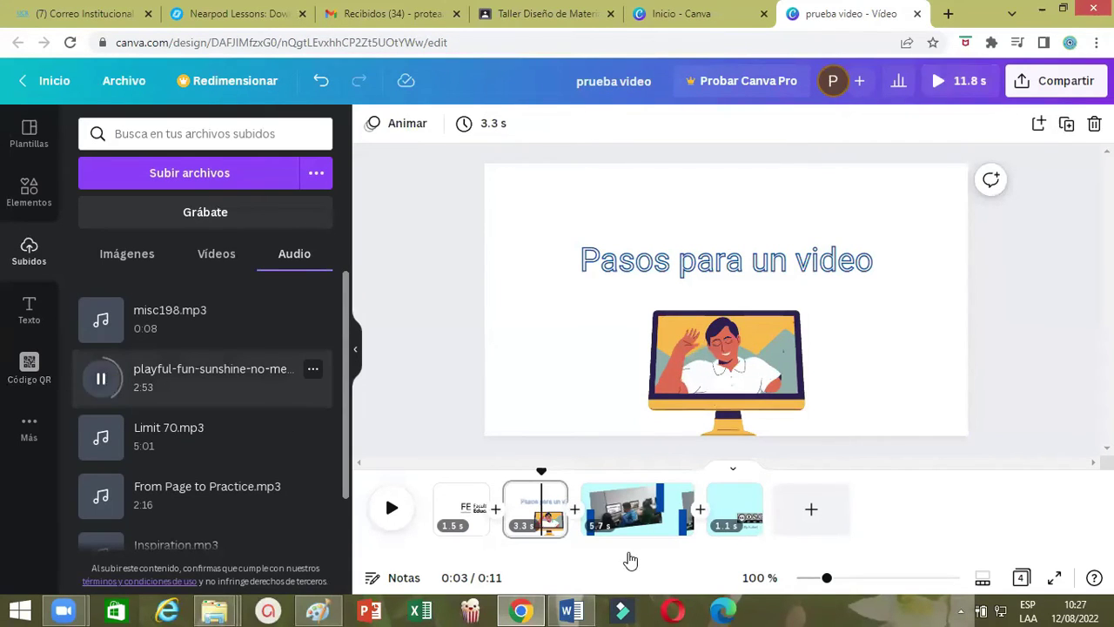
{"action": "left_click", "coordinate": [102, 382]}
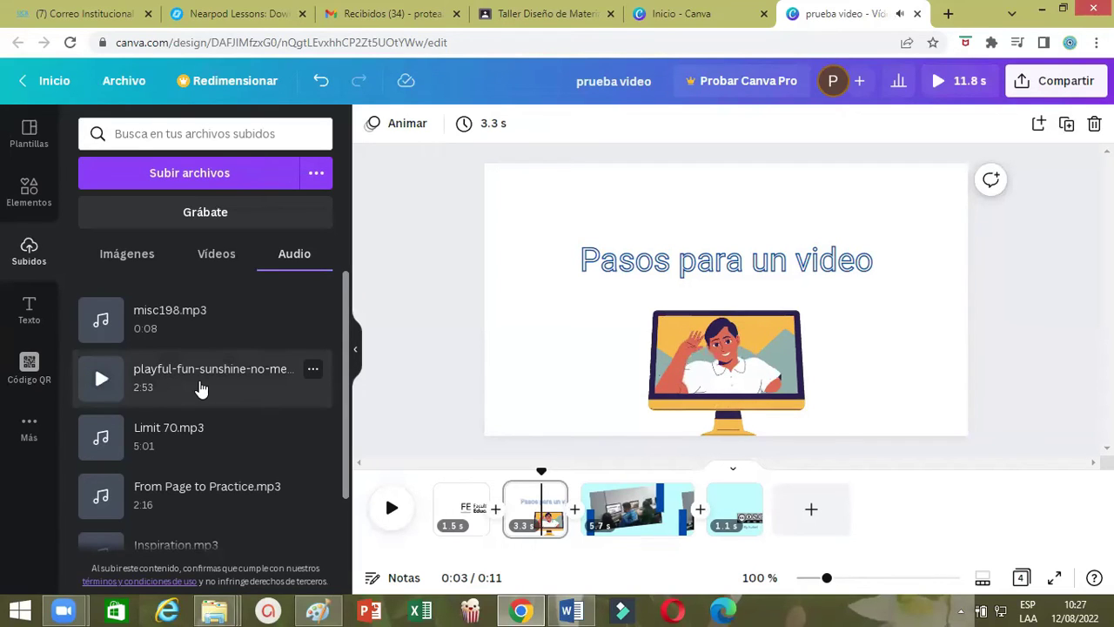
Add the playful-fun-sunshine-no-melody track to the timeline and shift it to the video's start so it spans all 11.8 s
{"action": "left_click", "coordinate": [202, 391]}
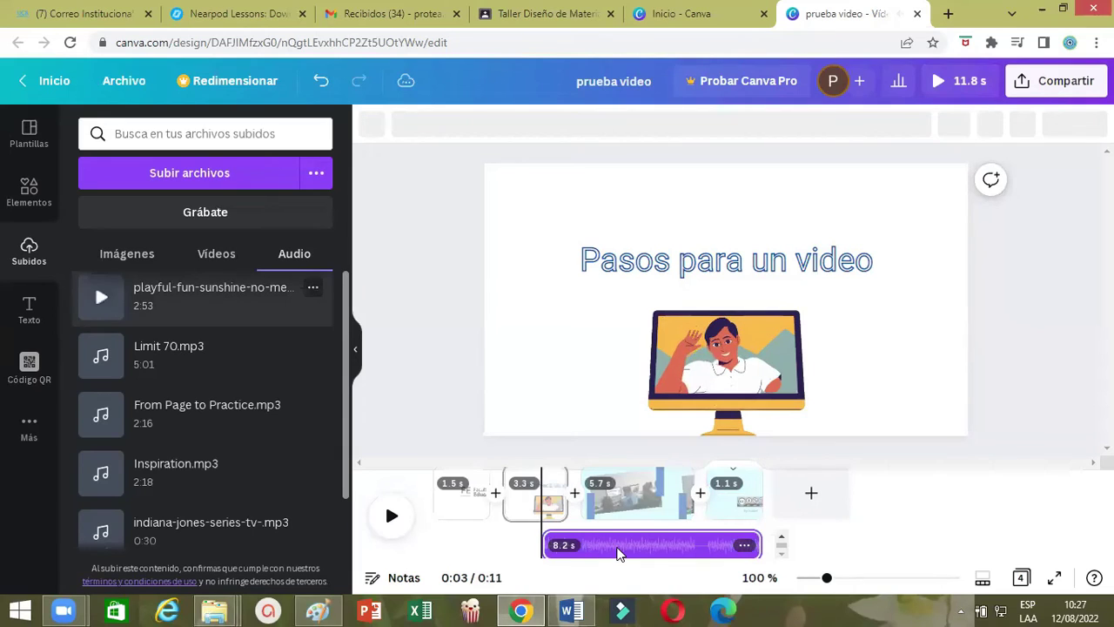
{"action": "left_click", "coordinate": [661, 547]}
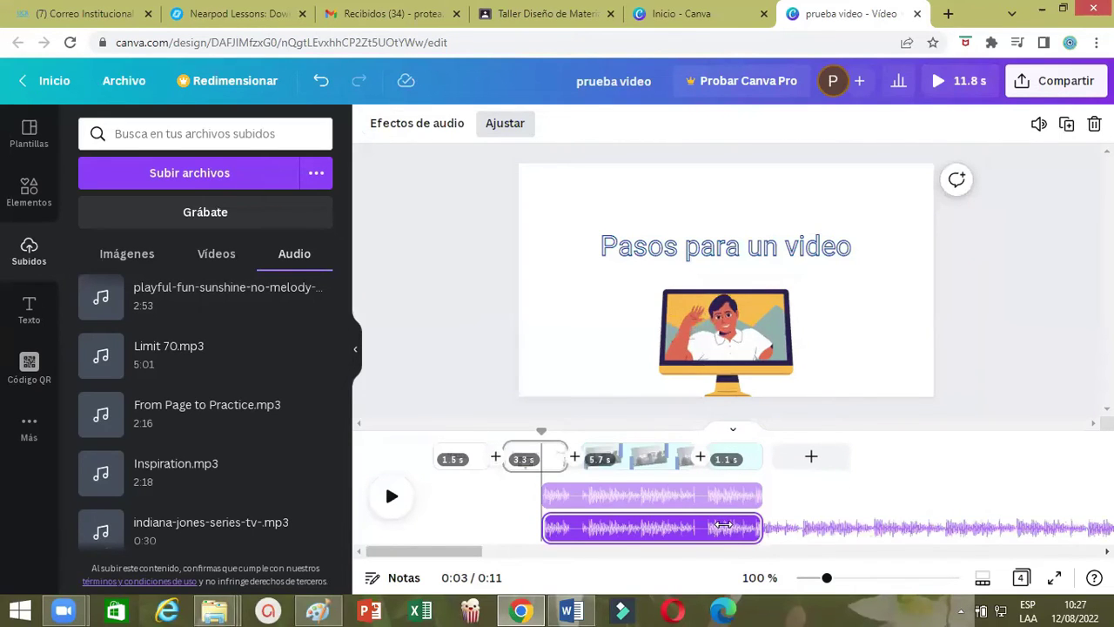
{"action": "left_click", "coordinate": [612, 534]}
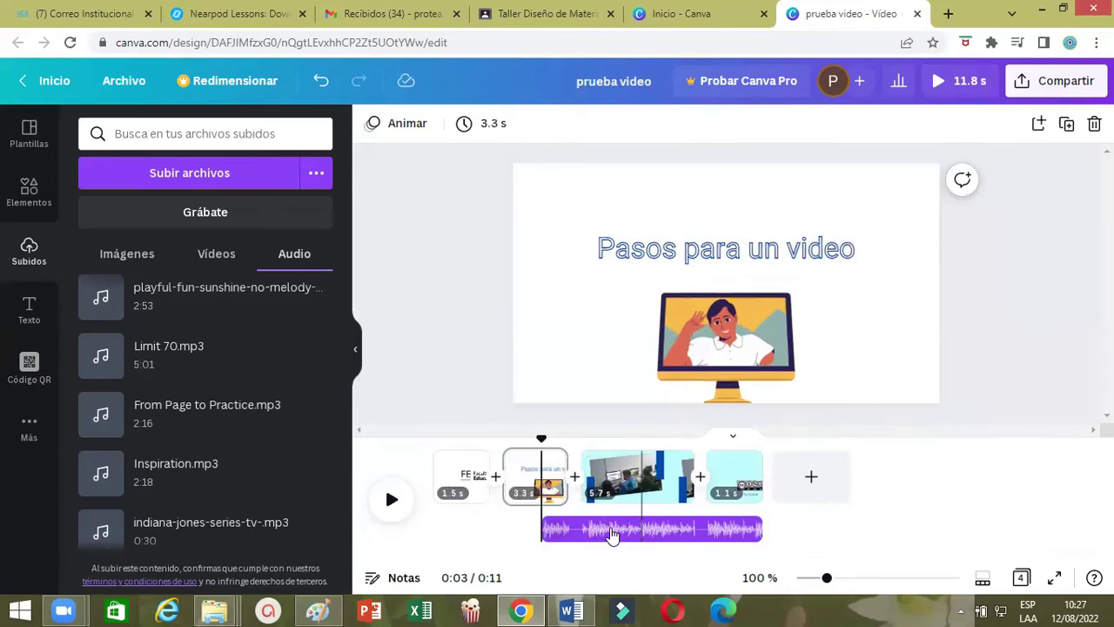
{"action": "left_click_drag", "start_coordinate": [620, 534], "coordinate": [500, 527]}
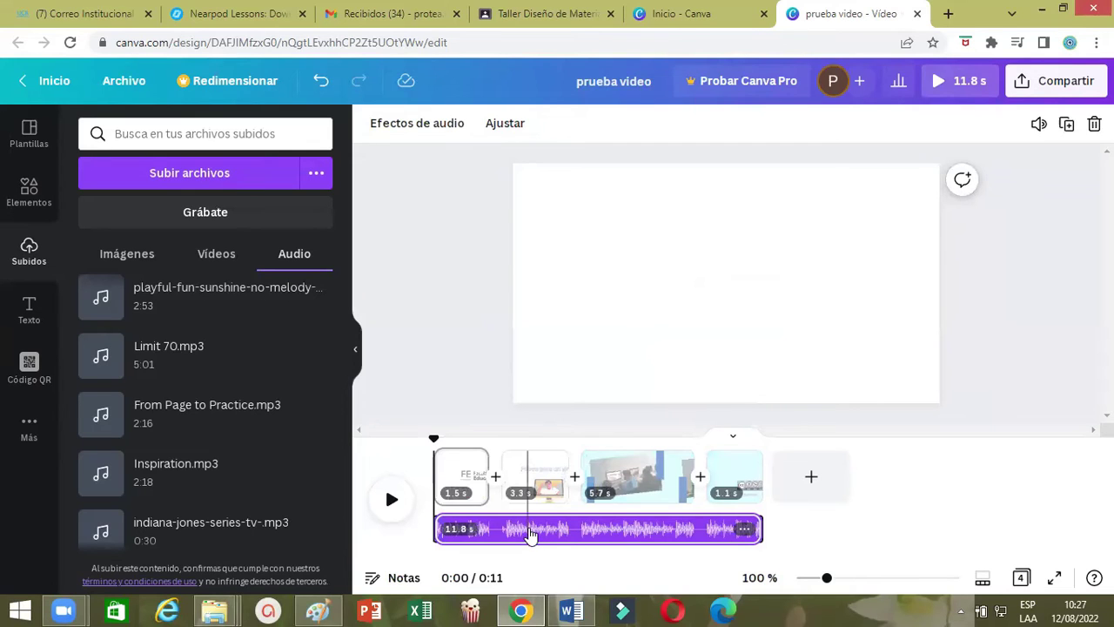
Lower the volume of the background music track to 58
{"action": "left_click", "coordinate": [528, 534]}
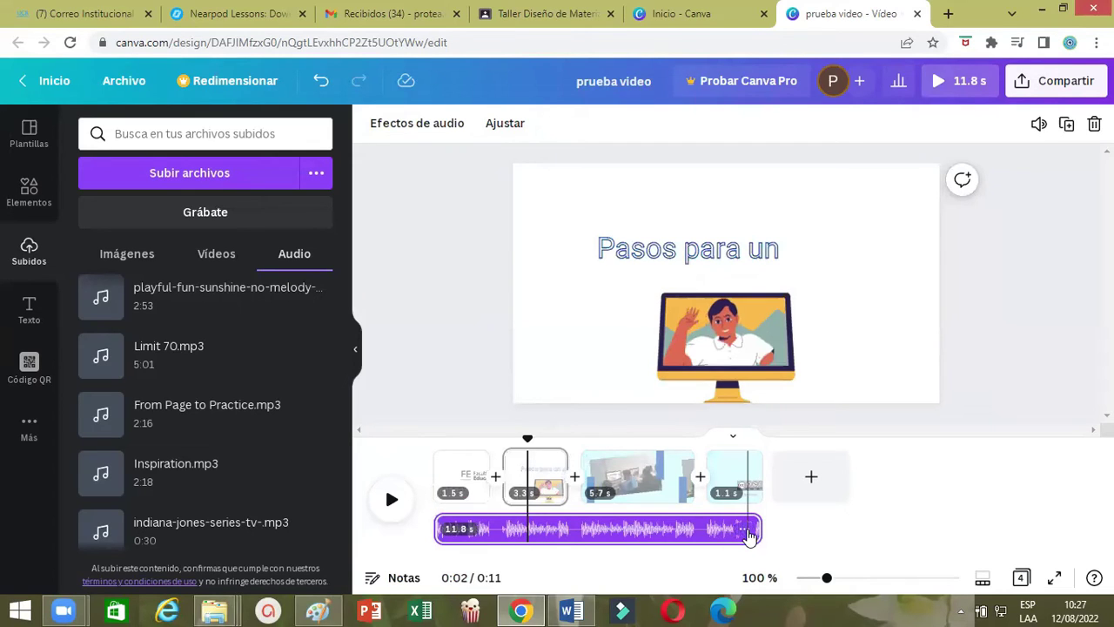
{"action": "left_click", "coordinate": [745, 530]}
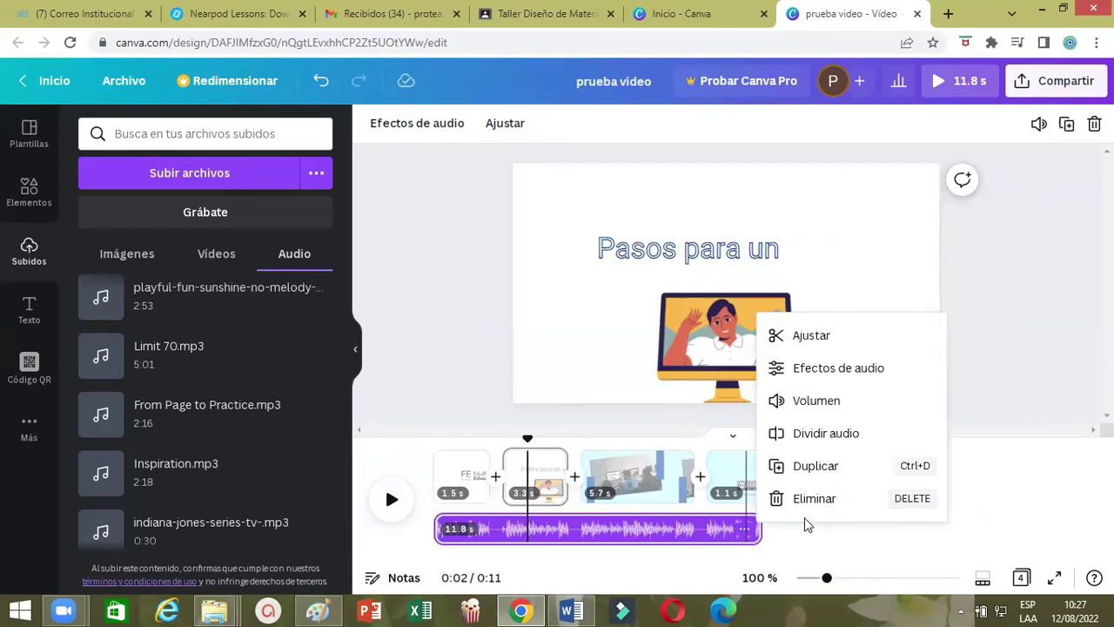
{"action": "left_click", "coordinate": [815, 401]}
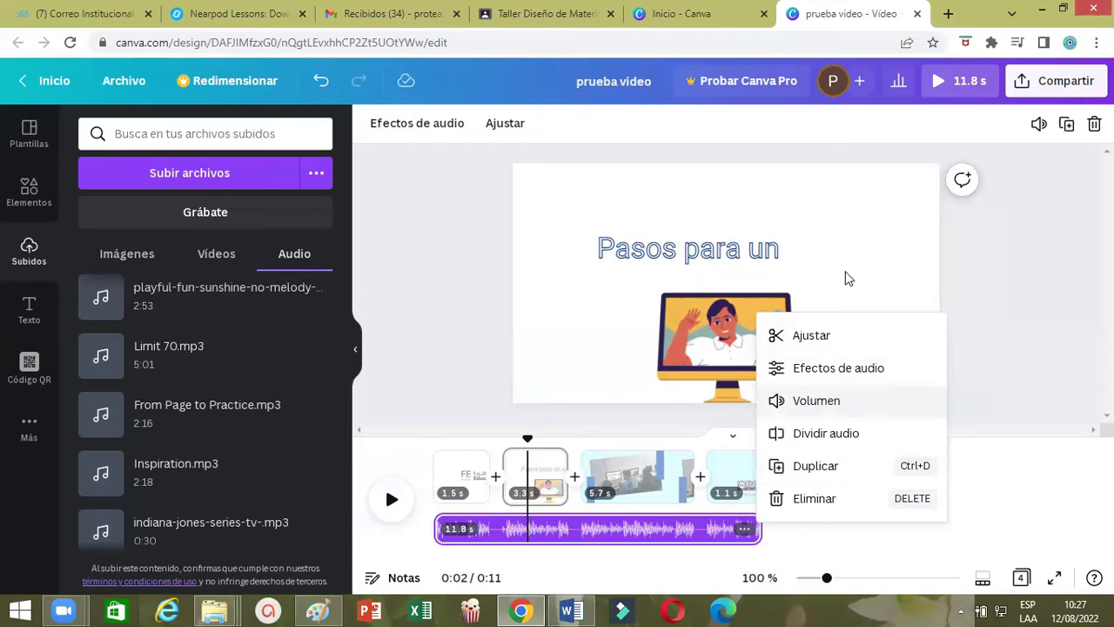
{"action": "left_click_drag", "start_coordinate": [992, 166], "coordinate": [984, 166]}
{"action": "left_click", "coordinate": [915, 167]}
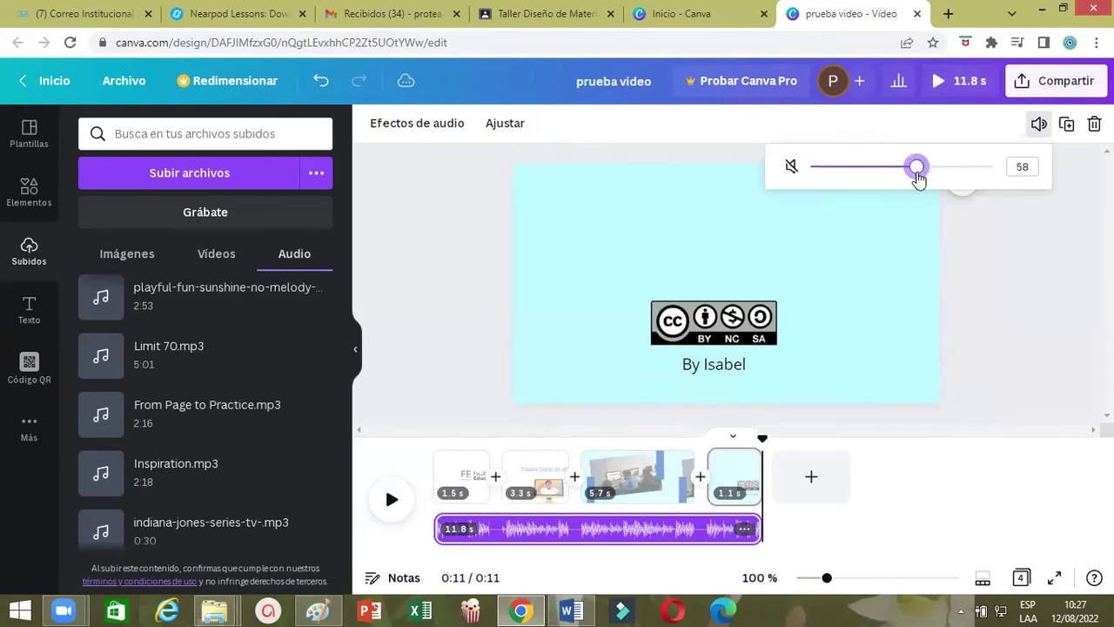
Play the whole video from the logo page with its background music and finish on the credit page
{"action": "left_click", "coordinate": [440, 477]}
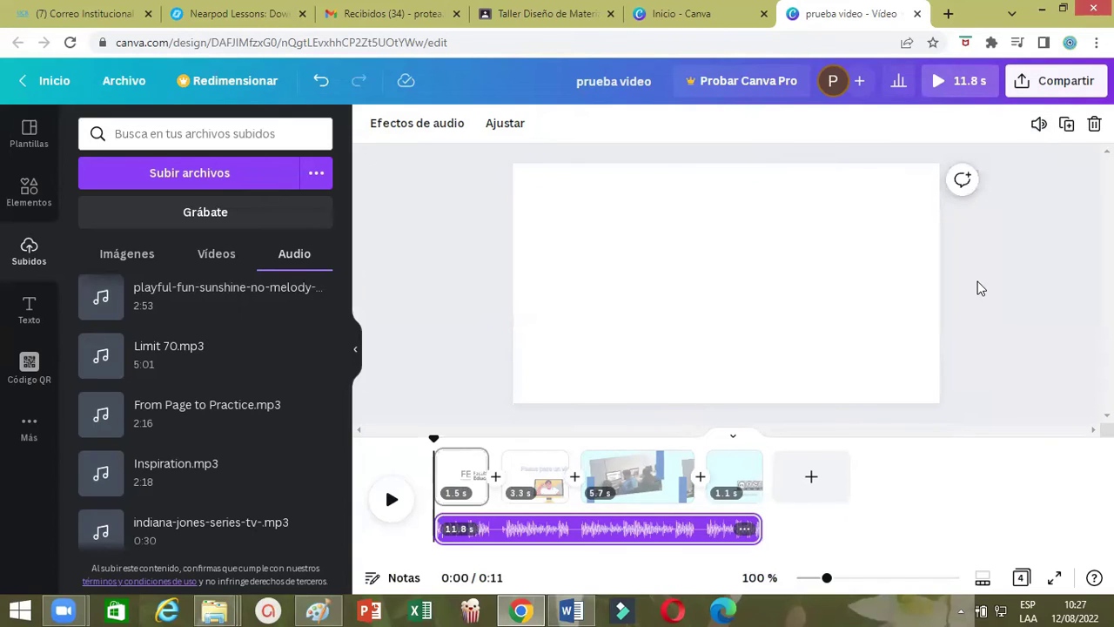
{"action": "left_click", "coordinate": [388, 497]}
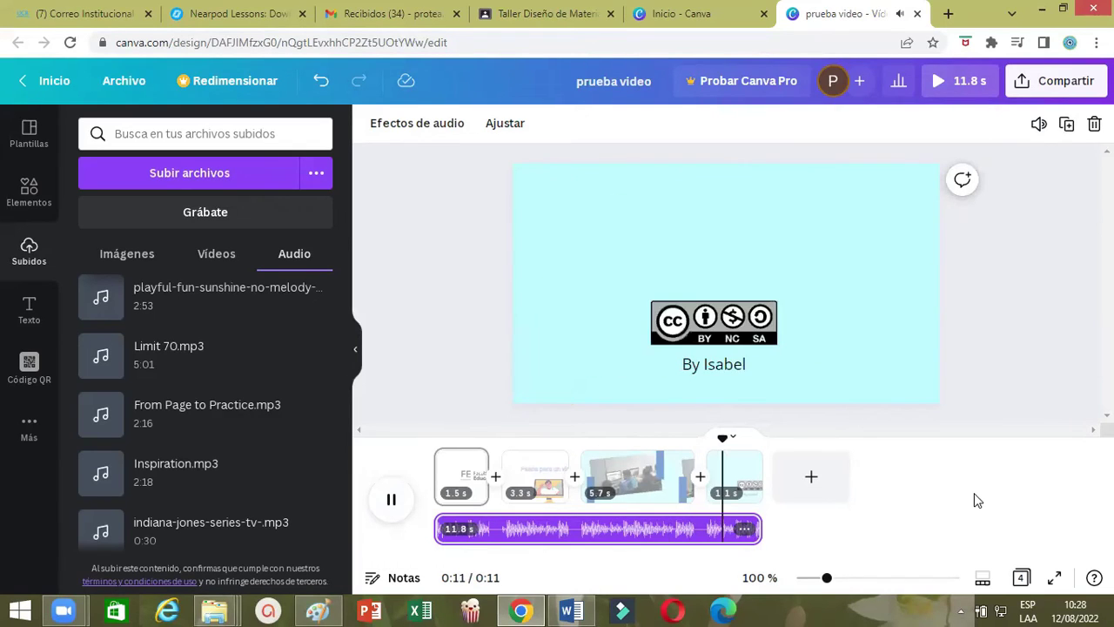
{"action": "left_click", "coordinate": [393, 512]}
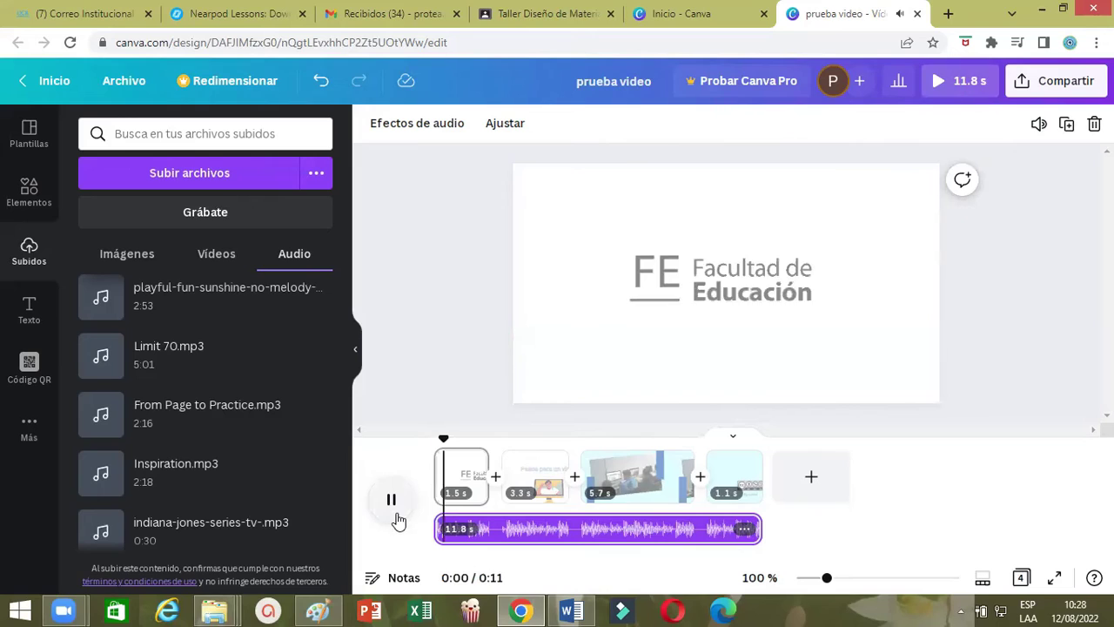
{"action": "left_click", "coordinate": [464, 437]}
{"action": "left_click_drag", "start_coordinate": [464, 439], "coordinate": [476, 439]}
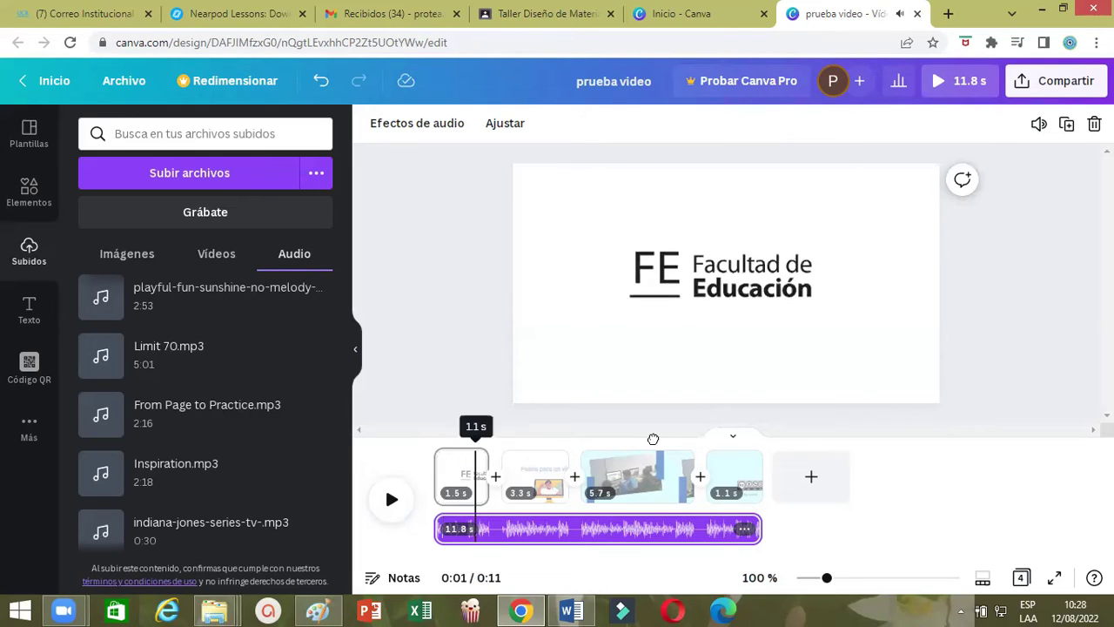
{"action": "left_click", "coordinate": [761, 468]}
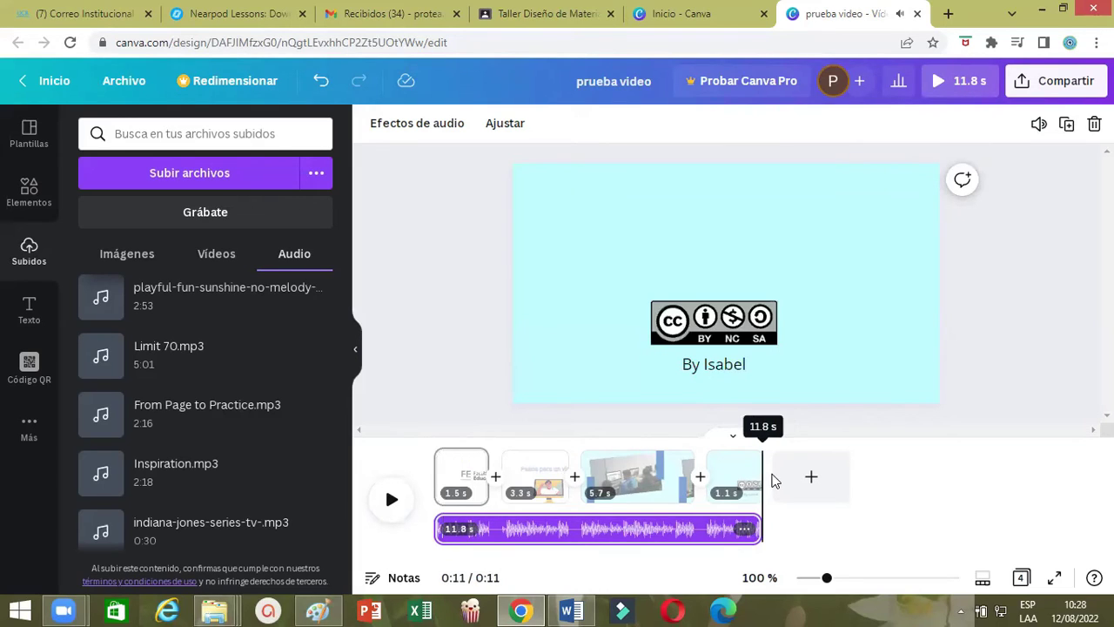
{"action": "left_click", "coordinate": [738, 477]}
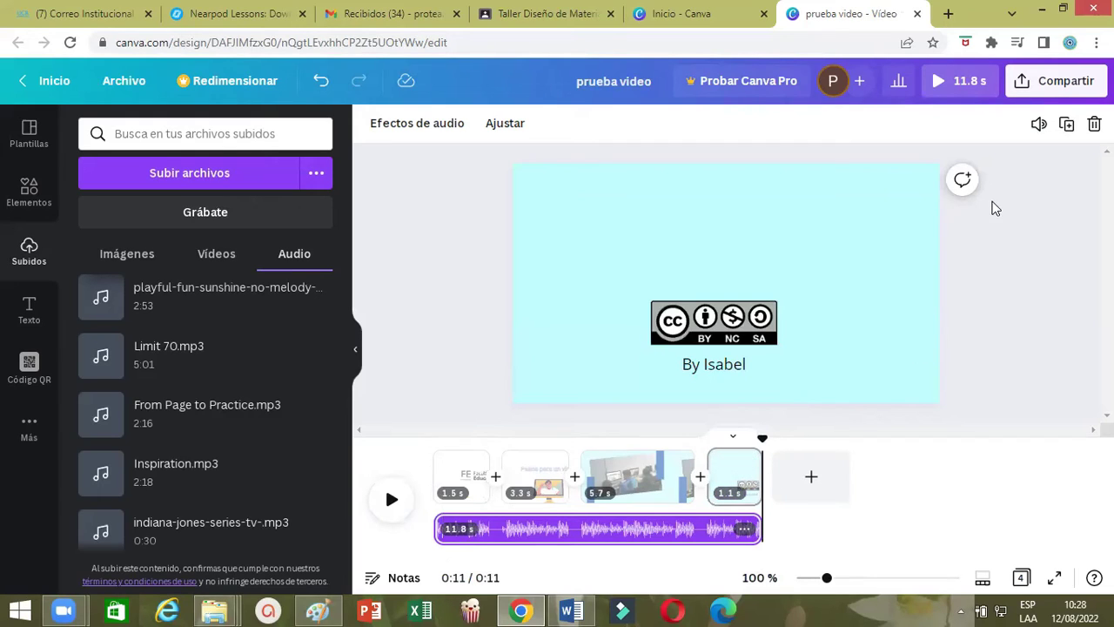
Download all four pages of the video as an MP4 video file
{"action": "left_click", "coordinate": [1041, 89]}
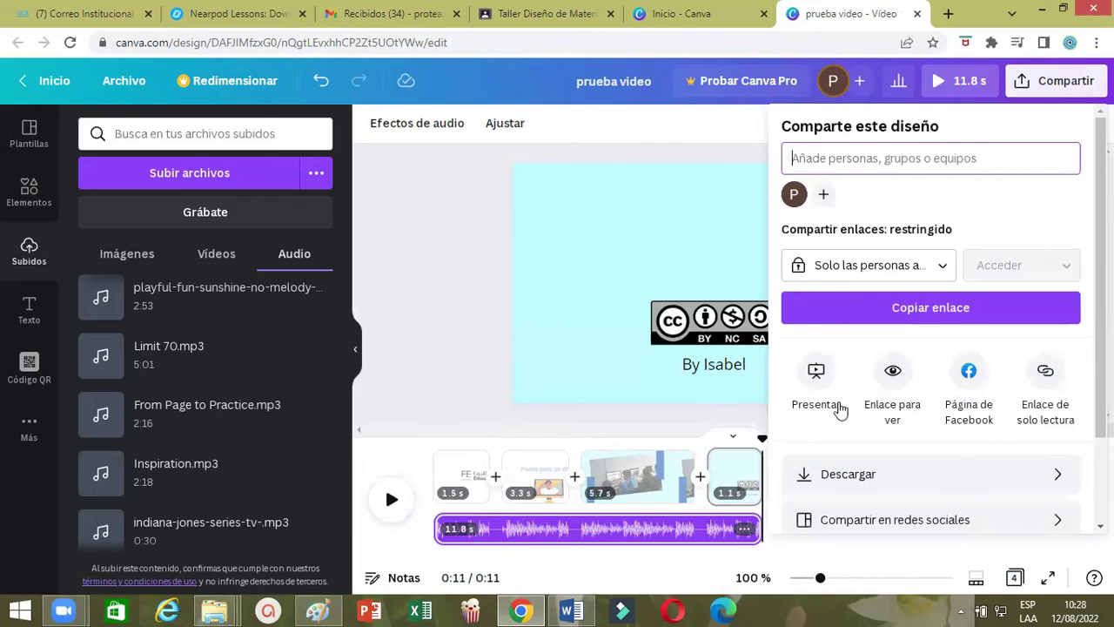
{"action": "scroll", "coordinate": [835, 403], "scroll_direction": "down", "scroll_amount": 2}
{"action": "left_click", "coordinate": [1012, 413]}
{"action": "left_click", "coordinate": [787, 124]}
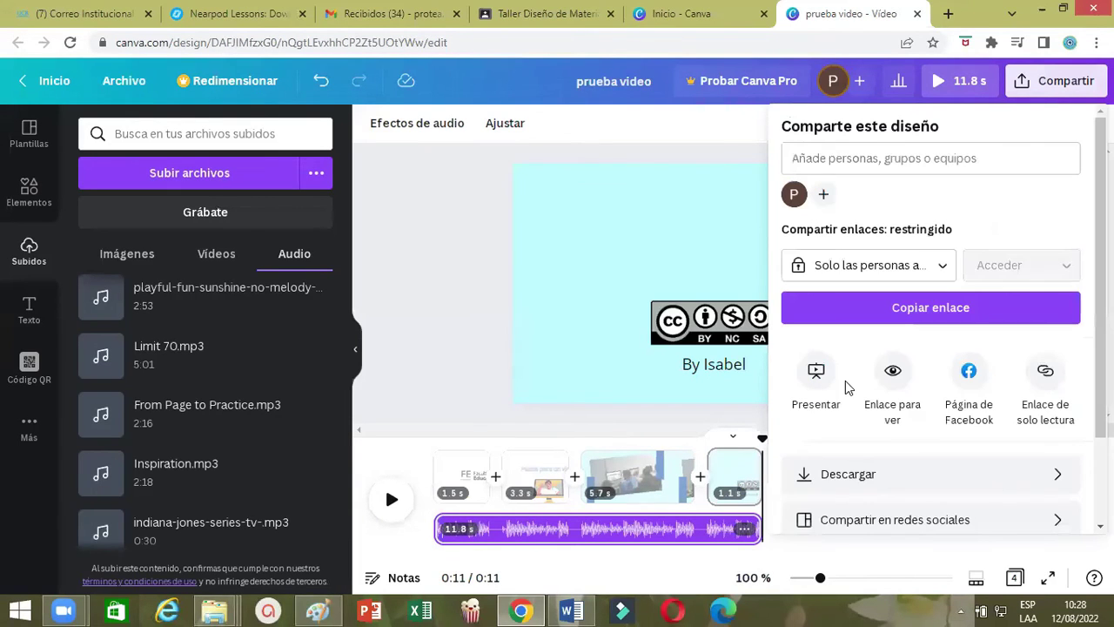
{"action": "left_click", "coordinate": [846, 480]}
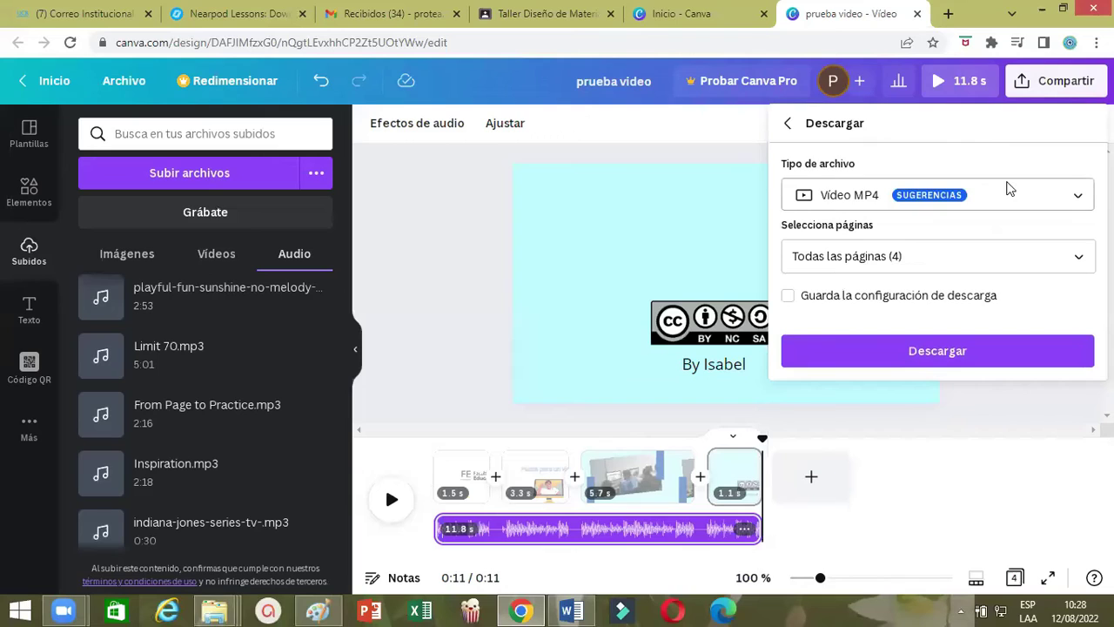
{"action": "left_click", "coordinate": [1008, 192]}
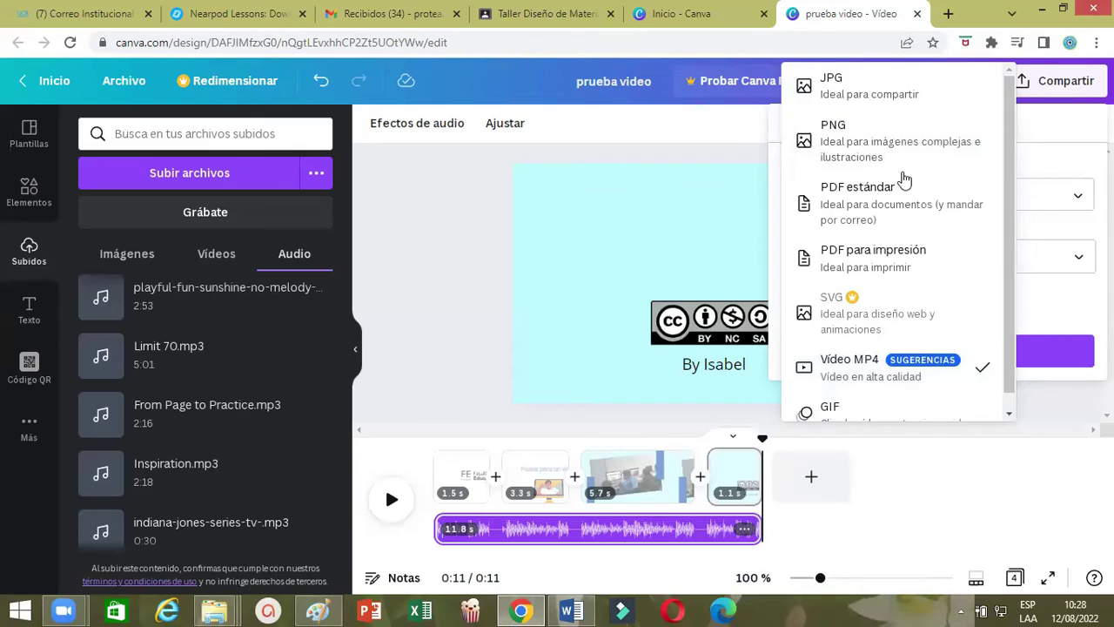
{"action": "scroll", "coordinate": [904, 179], "scroll_direction": "down", "scroll_amount": 1}
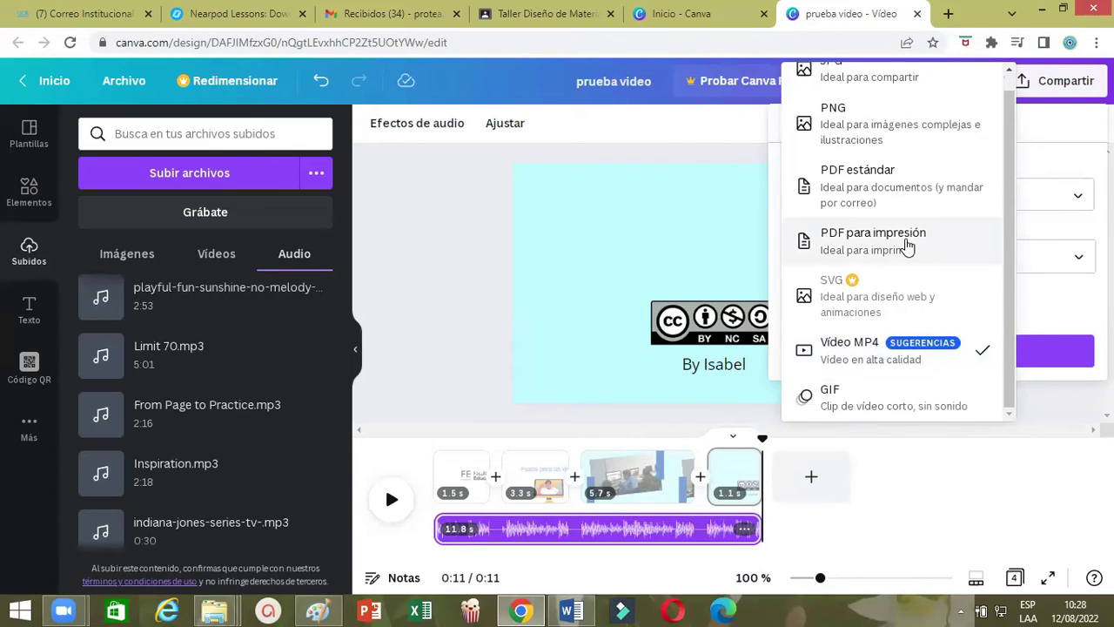
{"action": "scroll", "coordinate": [909, 254], "scroll_direction": "up", "scroll_amount": 1}
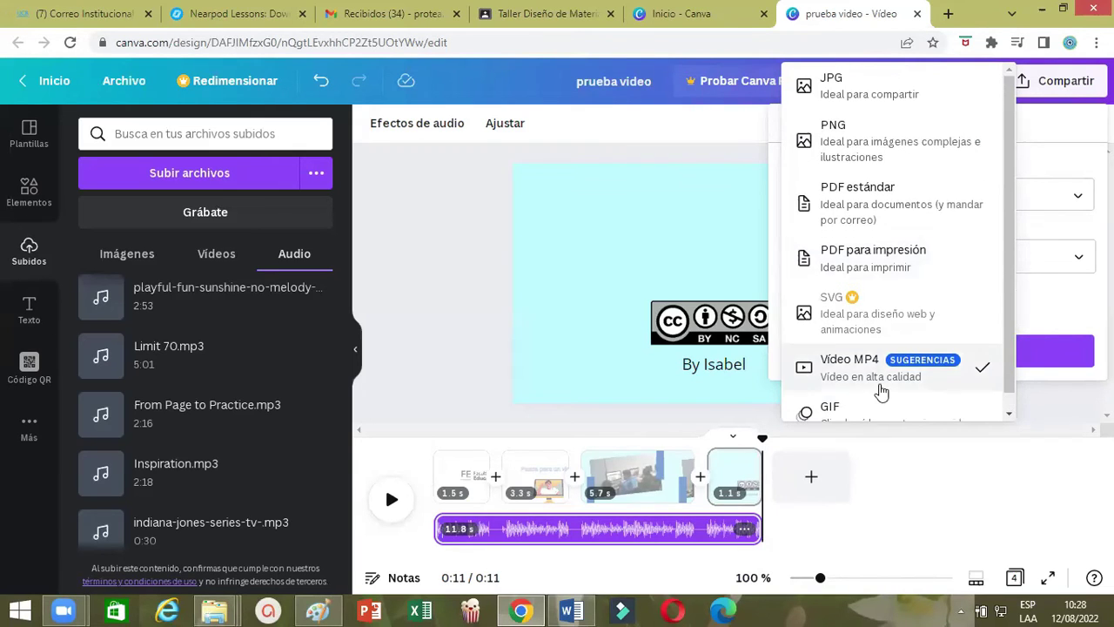
{"action": "left_click", "coordinate": [887, 370]}
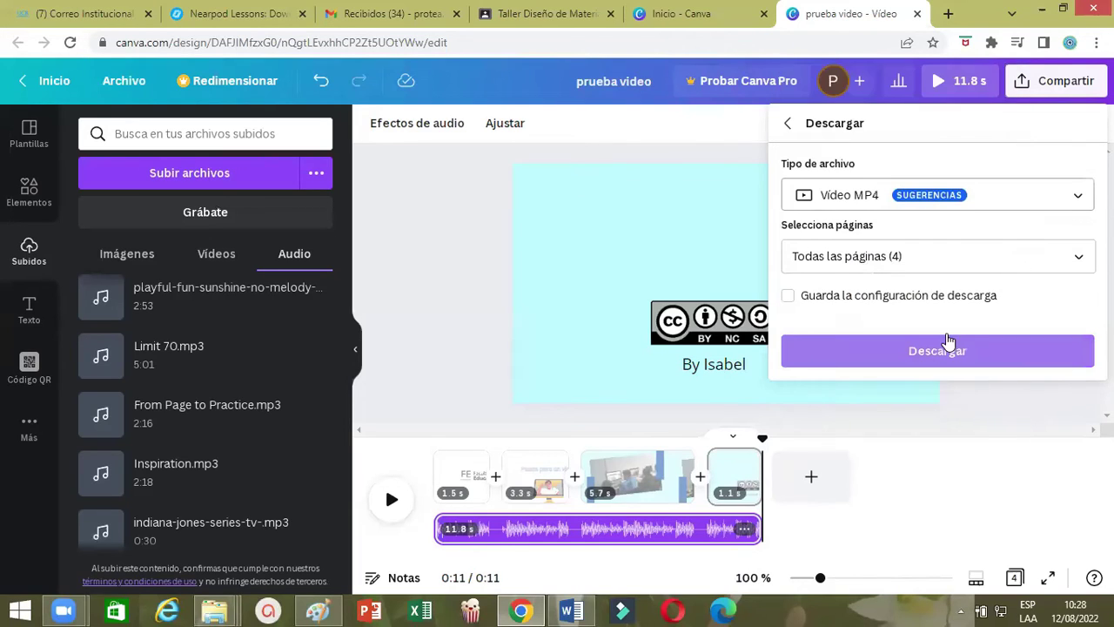
{"action": "left_click", "coordinate": [902, 351]}
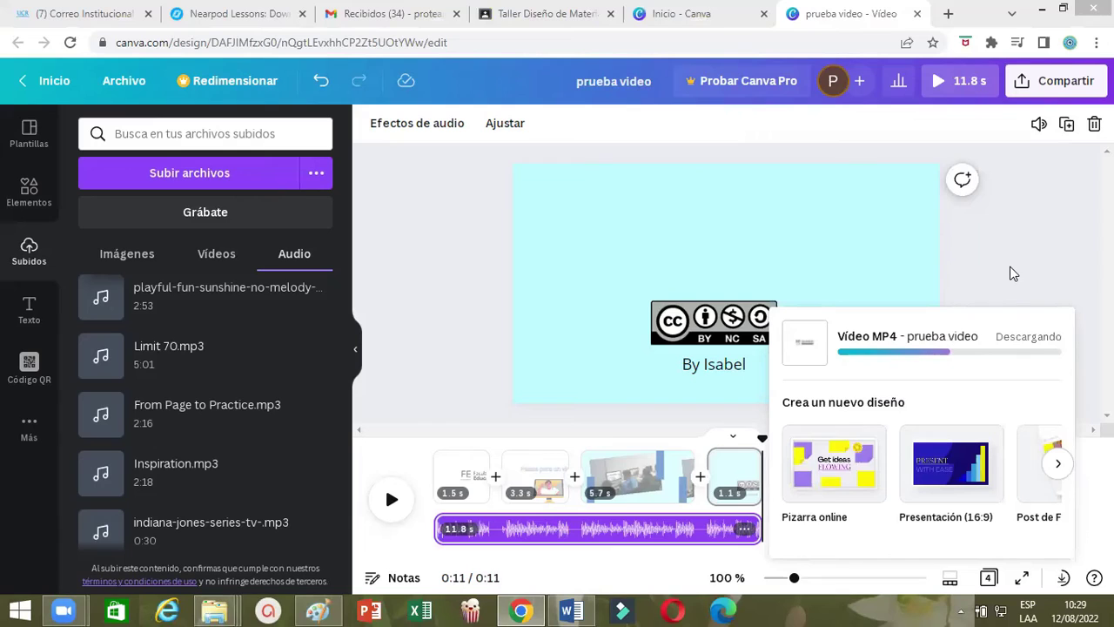
Go to the title page and add the uploaded misc198.mp3 as a second audio track below the background music
{"action": "left_click", "coordinate": [744, 461]}
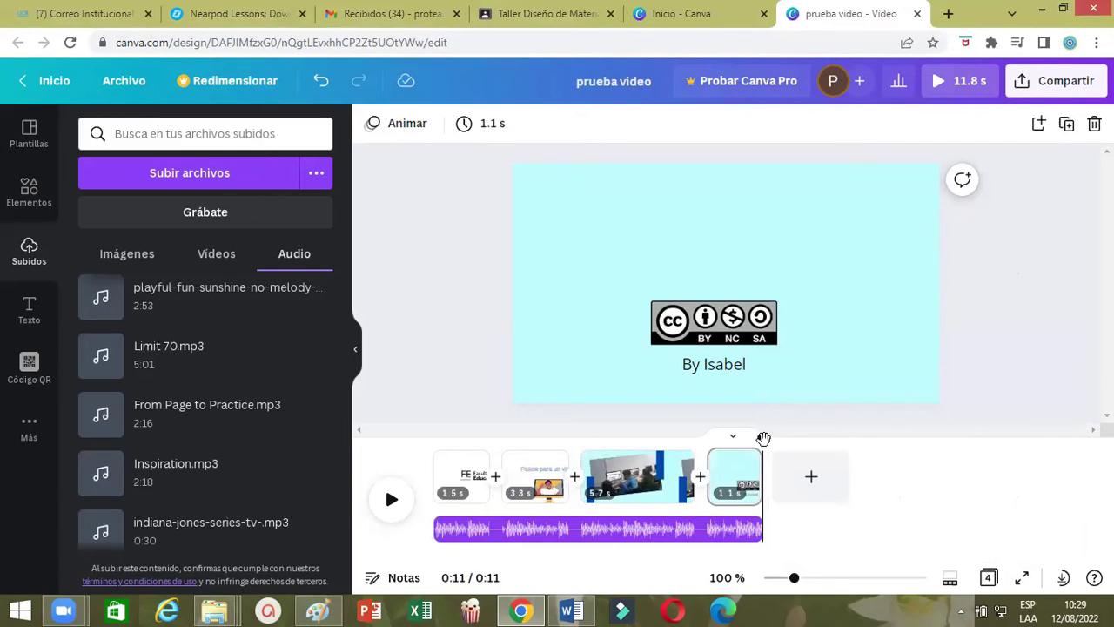
{"action": "left_click", "coordinate": [547, 470]}
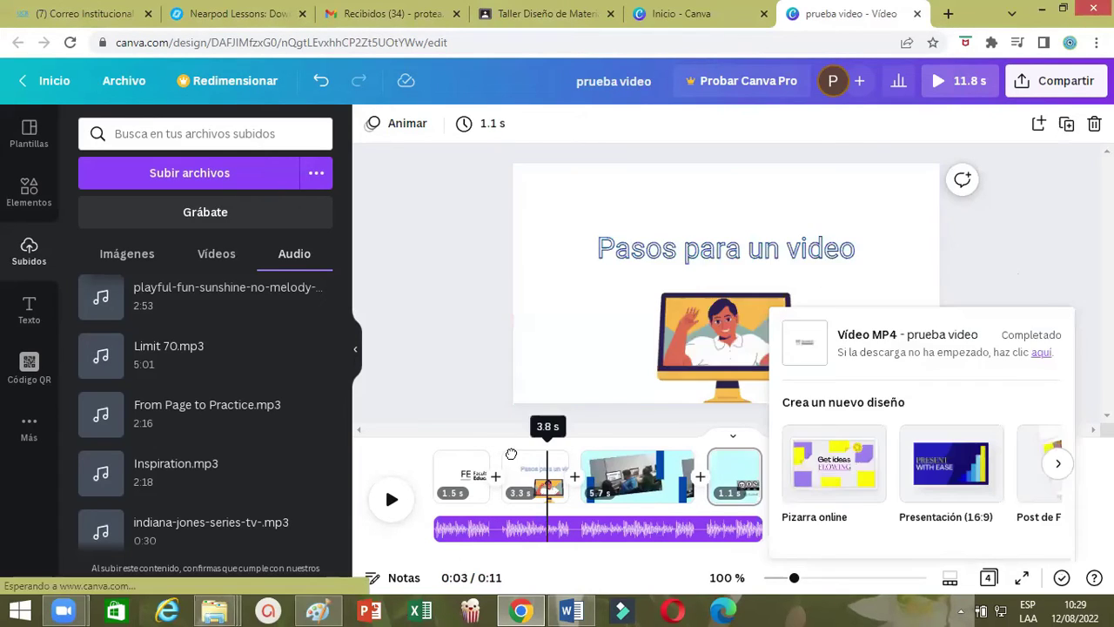
{"action": "left_click", "coordinate": [514, 460]}
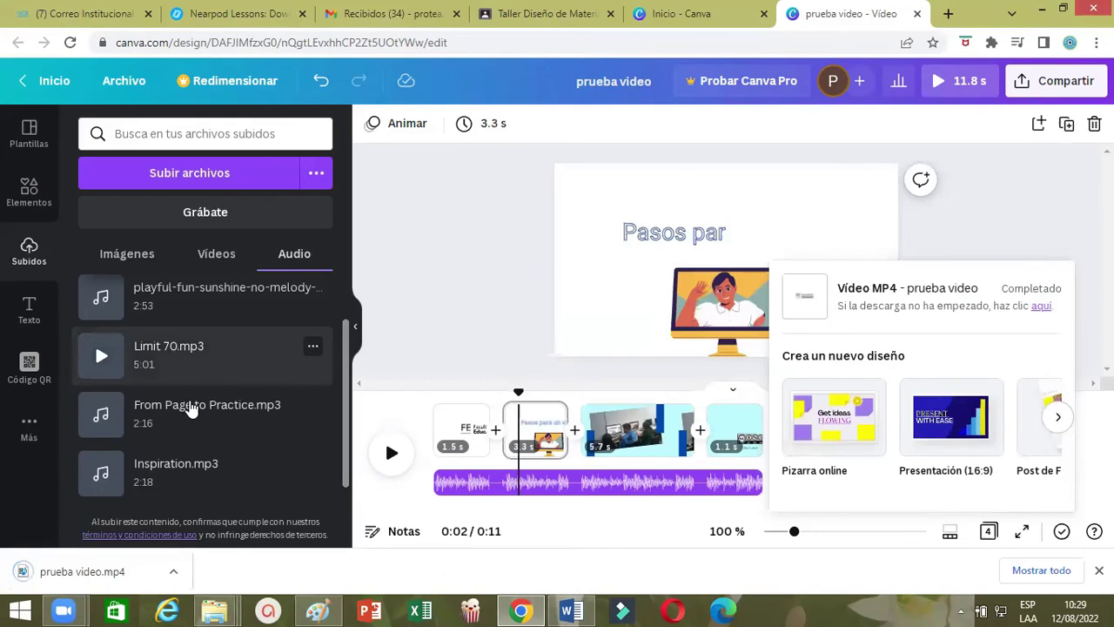
{"action": "scroll", "coordinate": [105, 326], "scroll_direction": "up", "scroll_amount": 2}
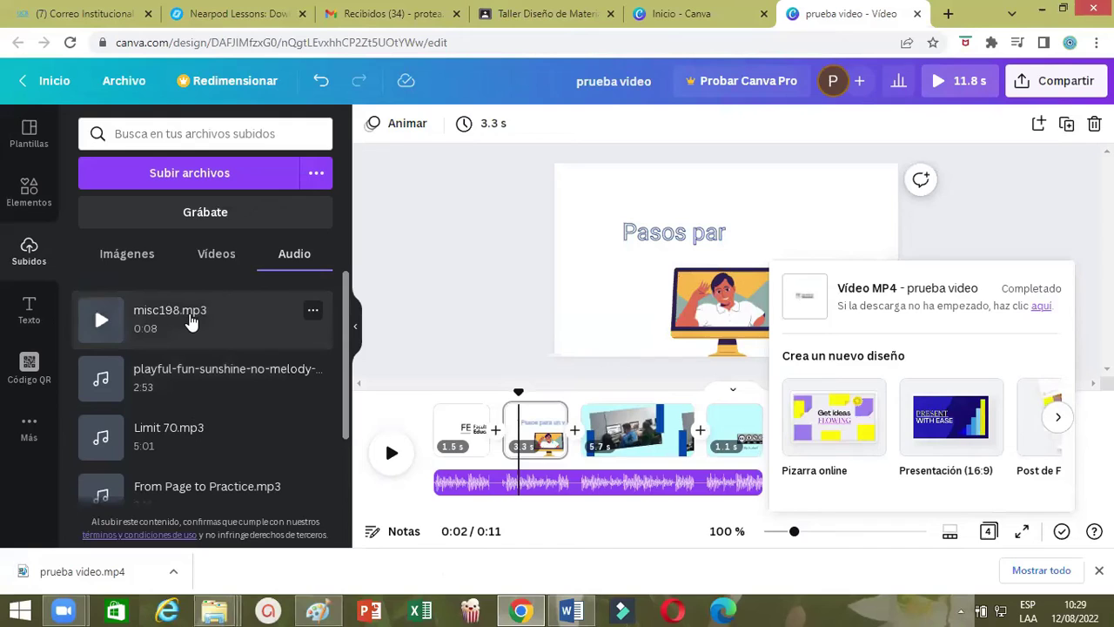
{"action": "left_click_drag", "start_coordinate": [191, 322], "coordinate": [671, 508]}
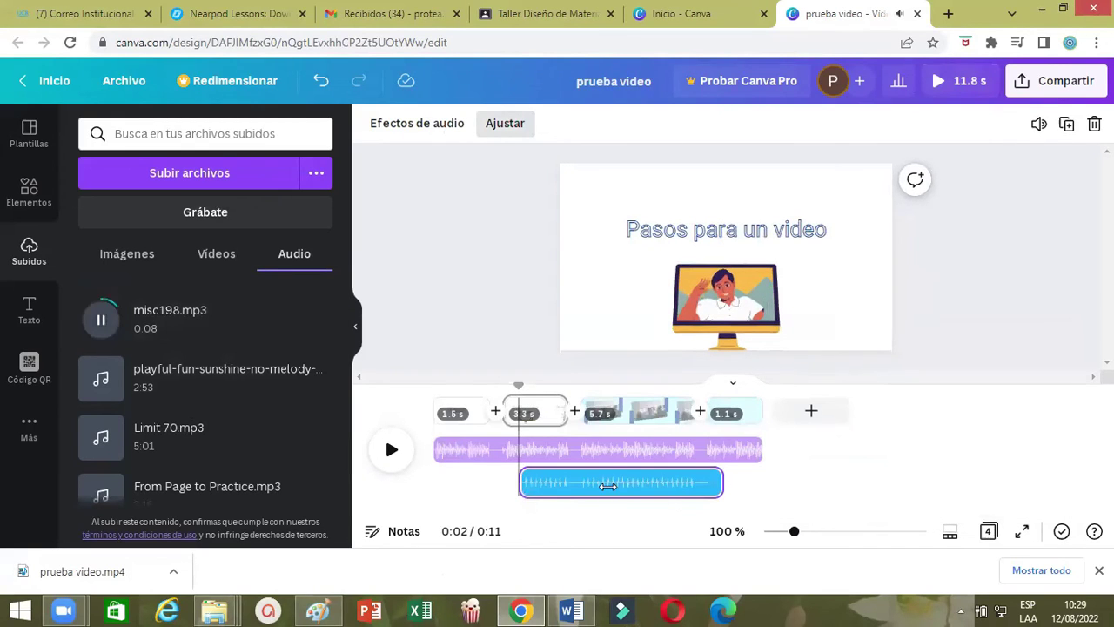
{"action": "left_click_drag", "start_coordinate": [559, 483], "coordinate": [704, 462]}
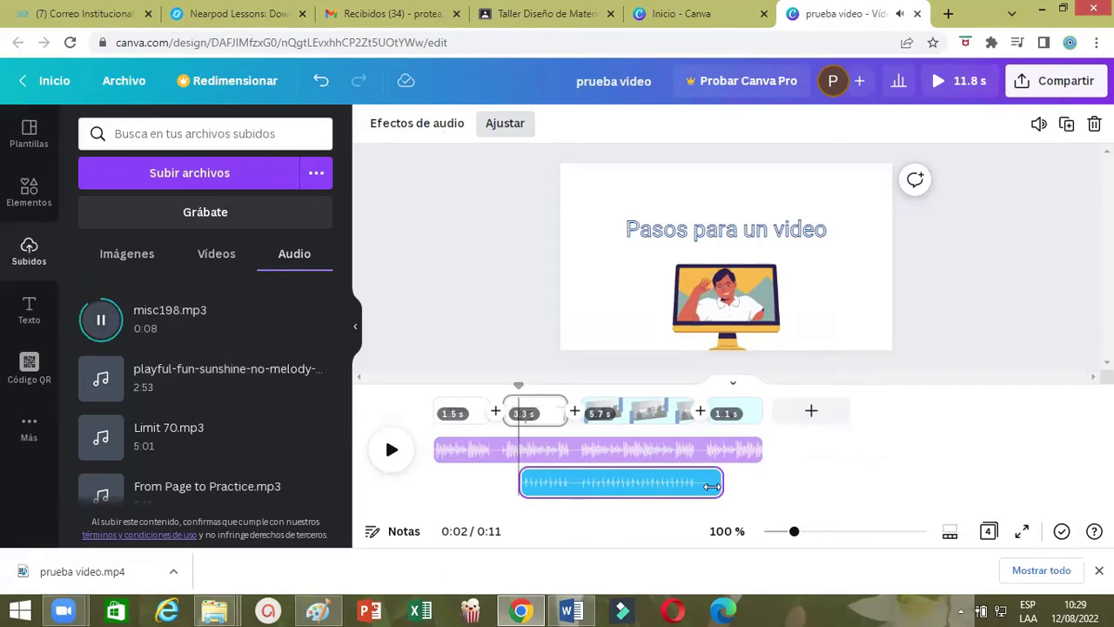
Scrub along the misc198.mp3 clip to examine how it lines up with the media and credit pages
{"action": "left_click", "coordinate": [659, 483]}
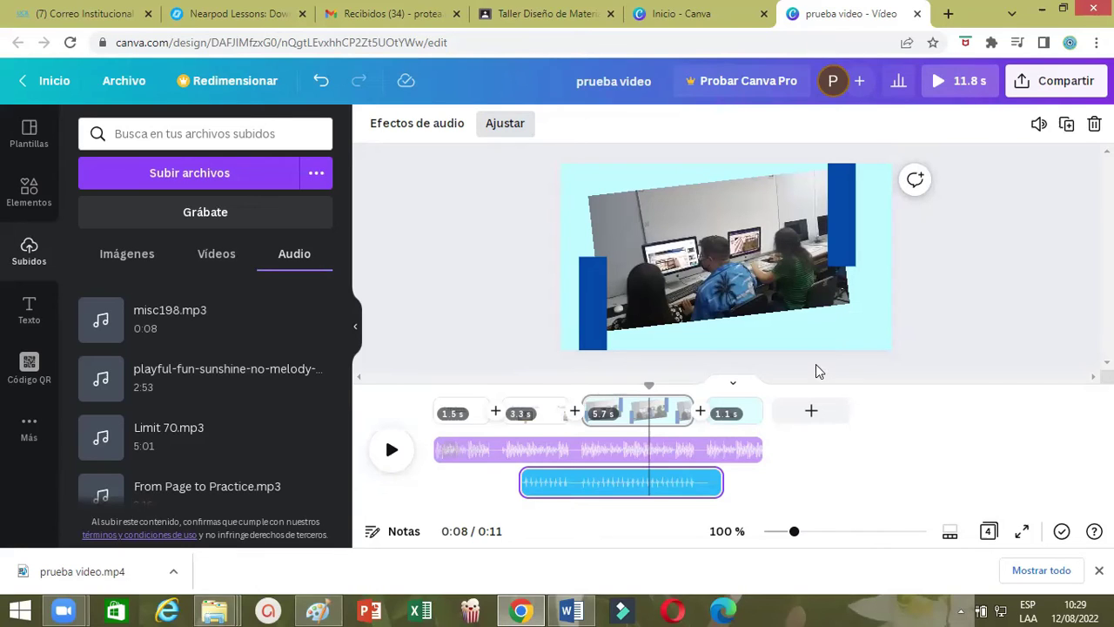
{"action": "left_click", "coordinate": [721, 480]}
{"action": "left_click", "coordinate": [704, 484]}
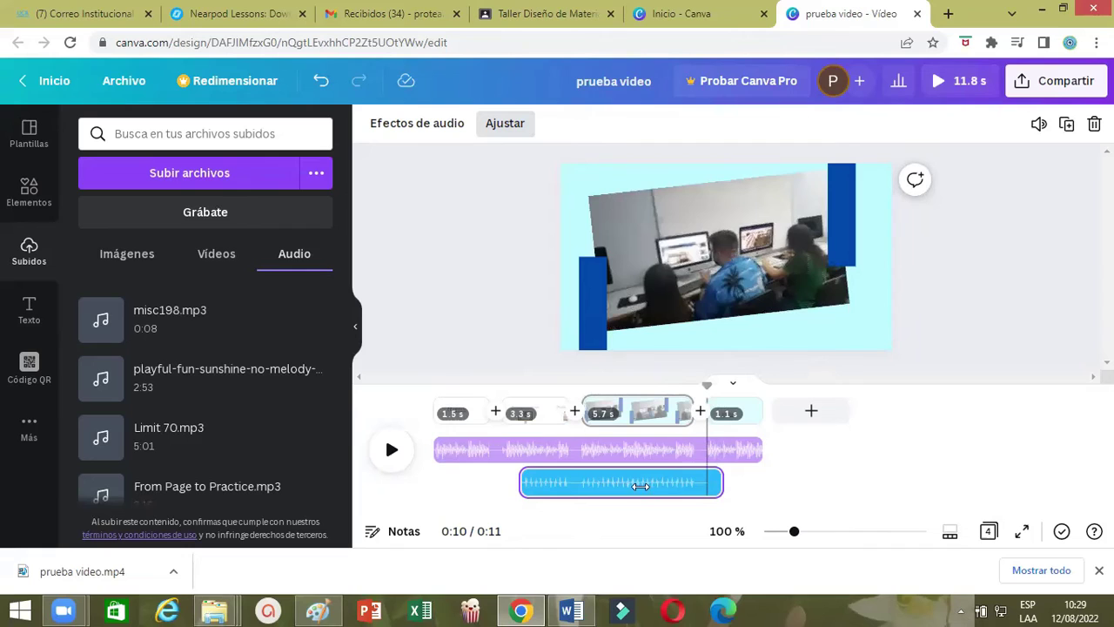
{"action": "left_click", "coordinate": [635, 477]}
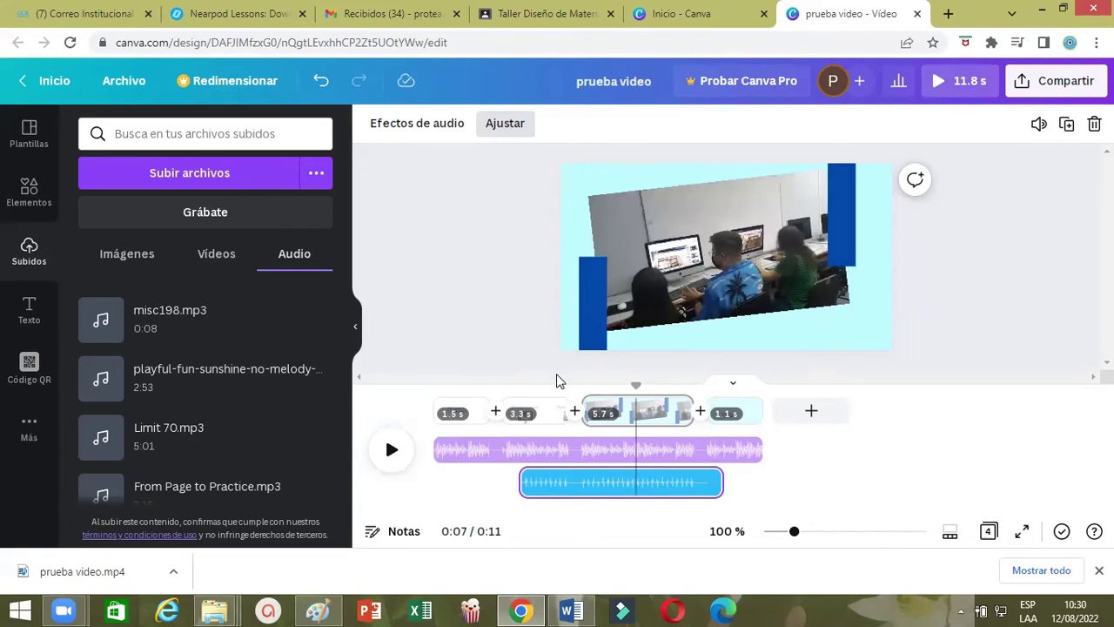
{"action": "left_click", "coordinate": [708, 480]}
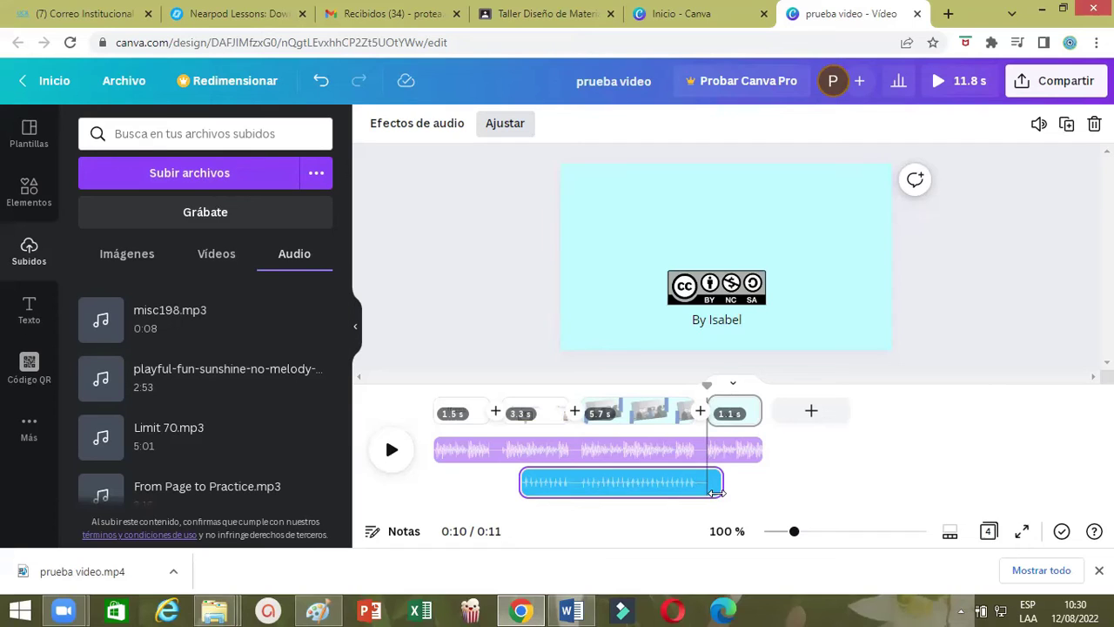
{"action": "left_click_drag", "start_coordinate": [659, 491], "coordinate": [635, 487]}
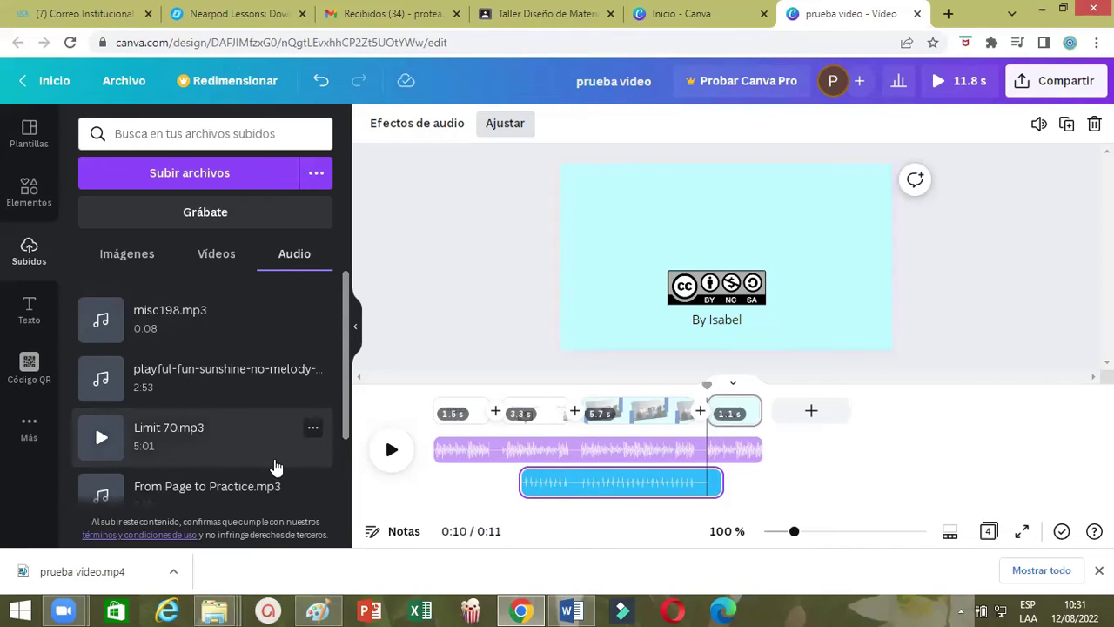
Look through the uploaded audio files and return the playhead to the start of the video
{"action": "scroll", "coordinate": [290, 455], "scroll_direction": "down", "scroll_amount": 3}
{"action": "scroll", "coordinate": [307, 463], "scroll_direction": "up", "scroll_amount": 3}
{"action": "mouse_move", "coordinate": [254, 385]}
{"action": "left_click_drag", "start_coordinate": [254, 385], "coordinate": [615, 457]}
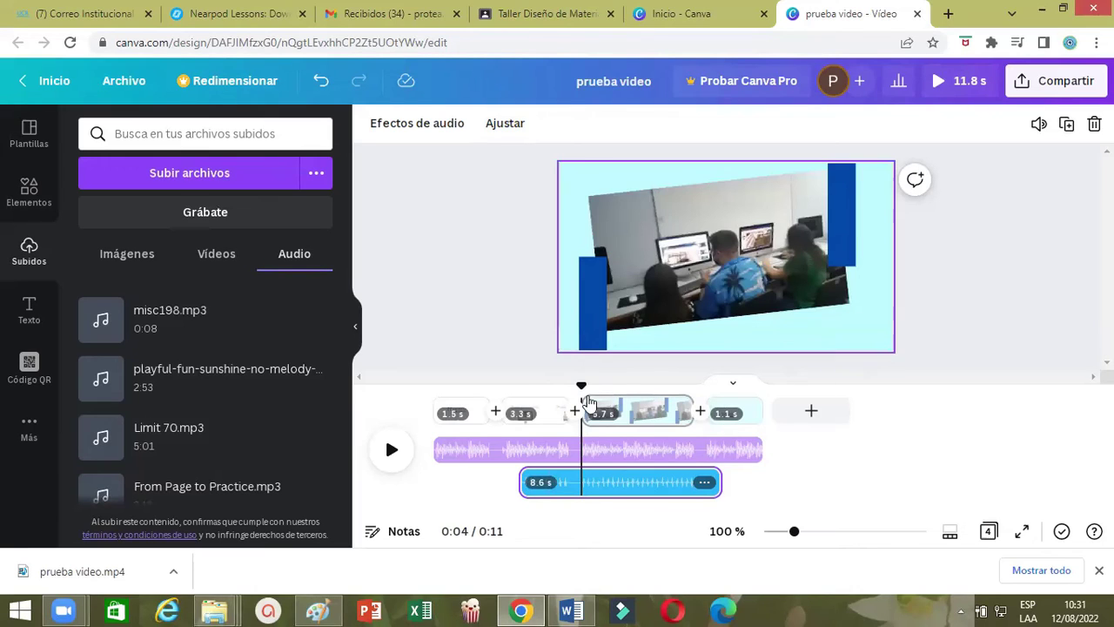
{"action": "left_click", "coordinate": [454, 412]}
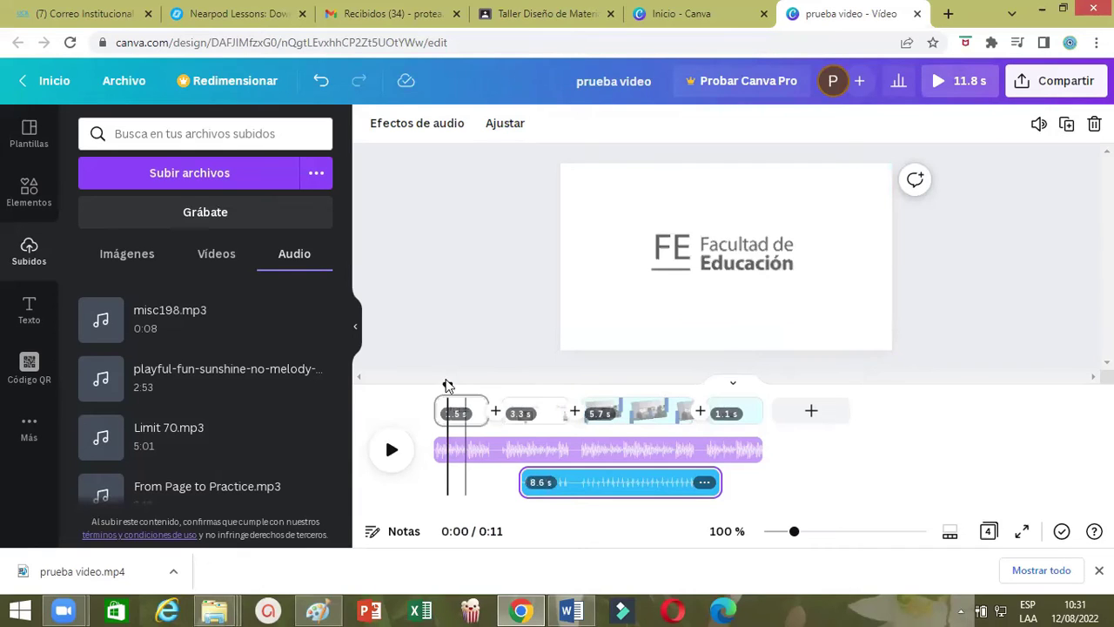
{"action": "left_click", "coordinate": [415, 384]}
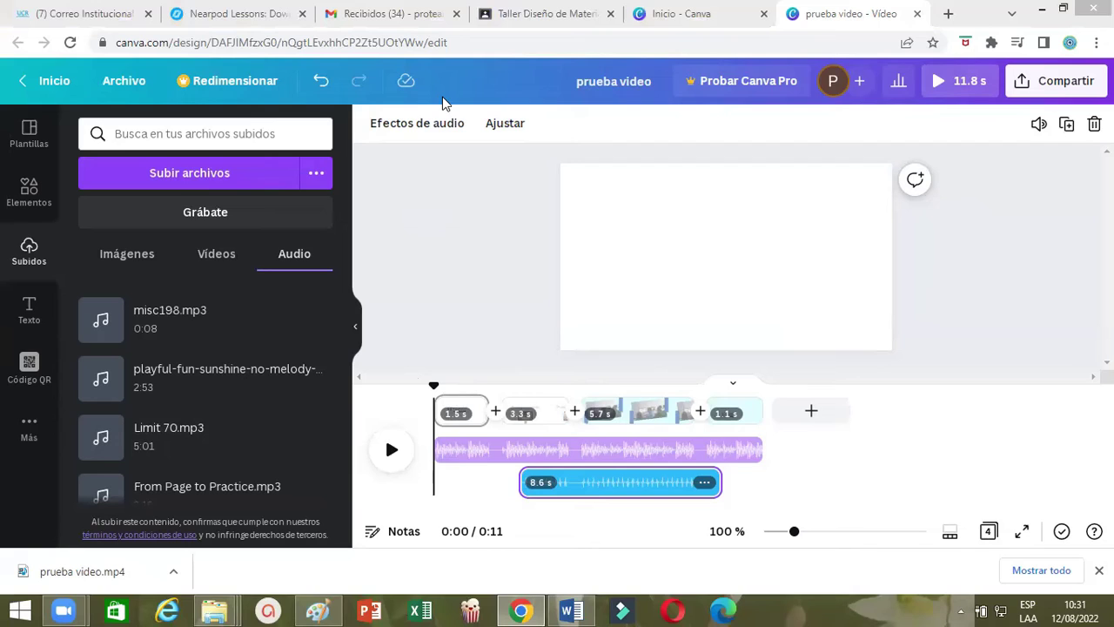
Search Google for "powtoon" in a new browser tab
{"action": "left_click", "coordinate": [948, 14]}
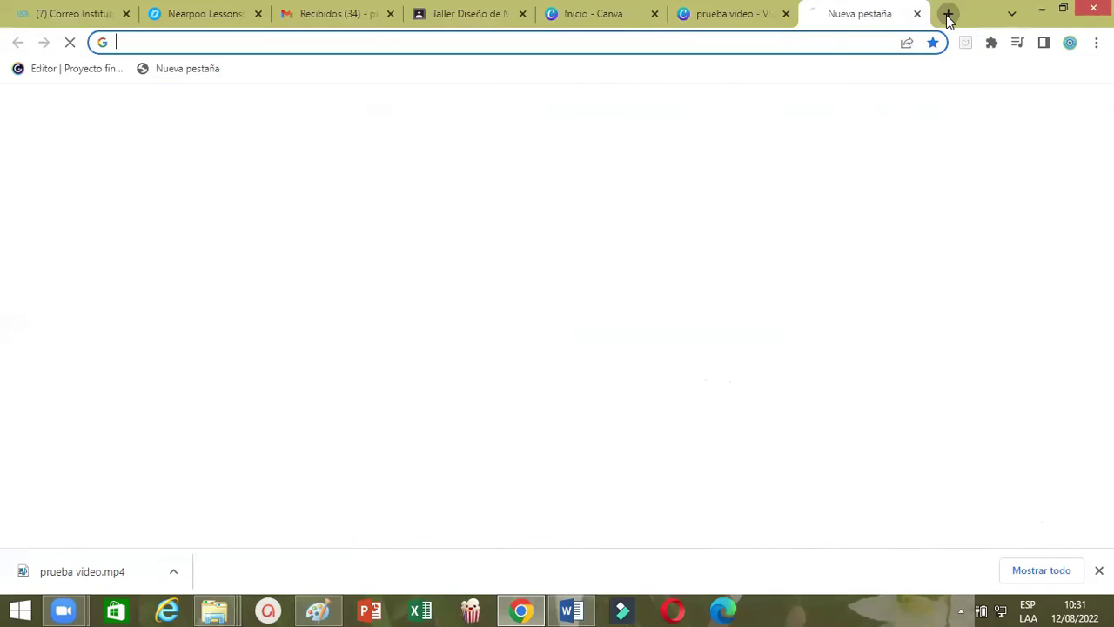
{"action": "type", "text": "powt"}
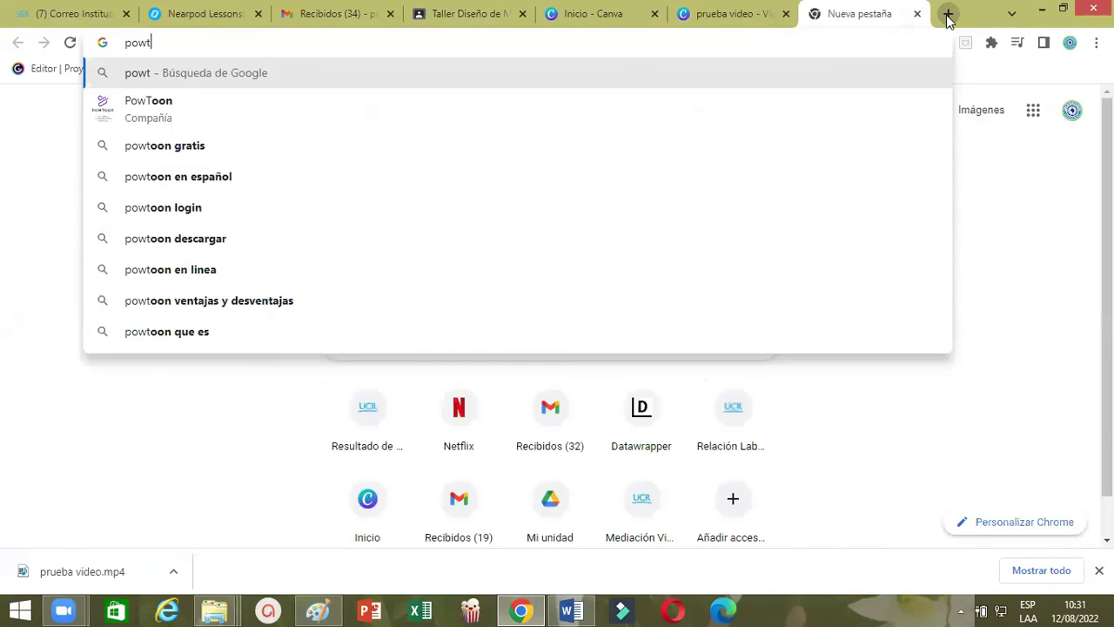
{"action": "type", "text": "oo"}
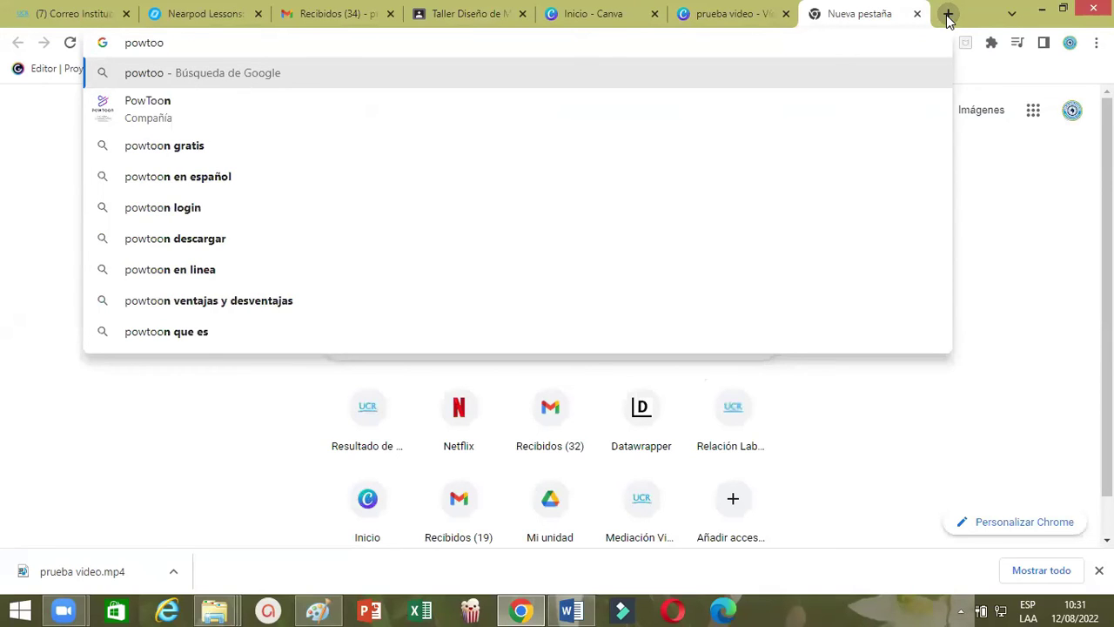
{"action": "type", "text": "n"}
{"action": "key", "text": "Return"}
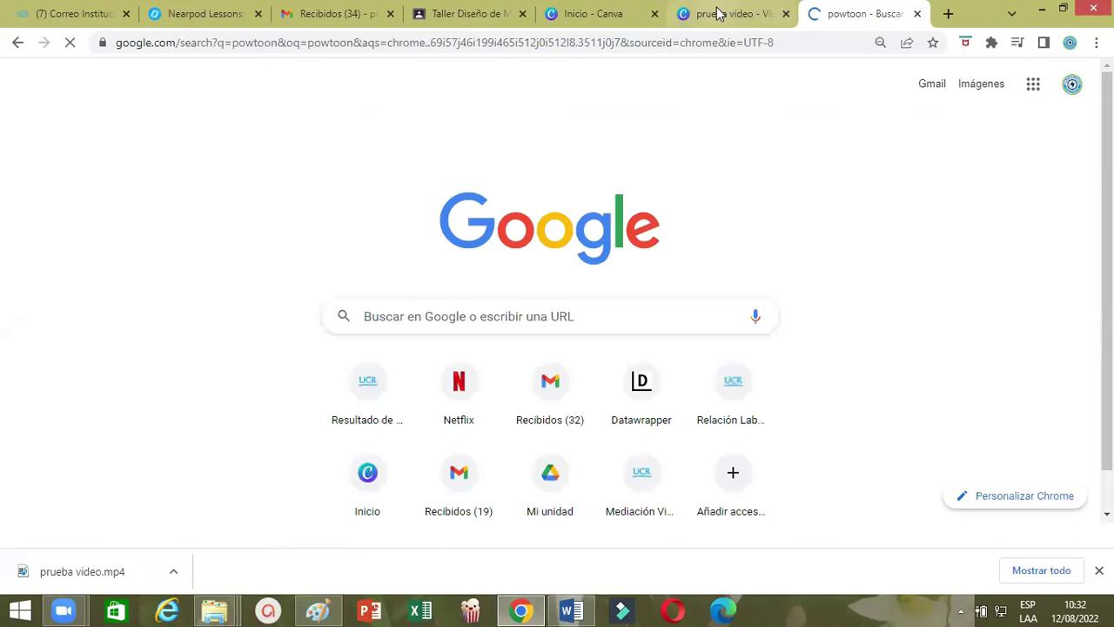
Go back to the Canva video, trim the end of the misc198.mp3 clip to 1.8 s, and return the playhead to the start
{"action": "left_click", "coordinate": [719, 14]}
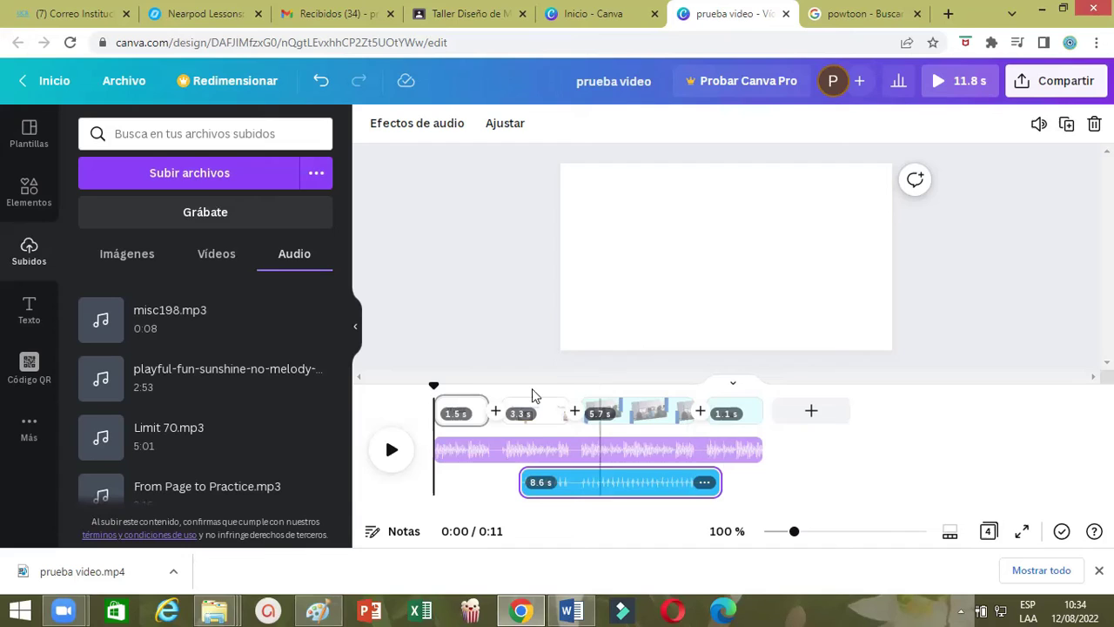
{"action": "left_click", "coordinate": [646, 412]}
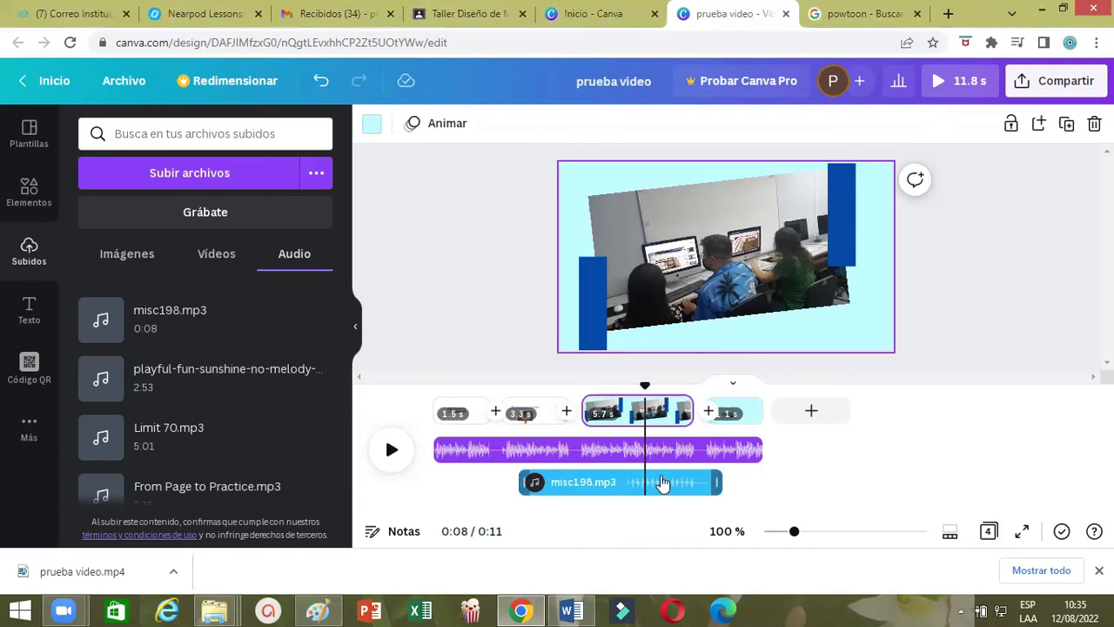
{"action": "left_click", "coordinate": [606, 482]}
{"action": "left_click_drag", "start_coordinate": [719, 482], "coordinate": [554, 481]}
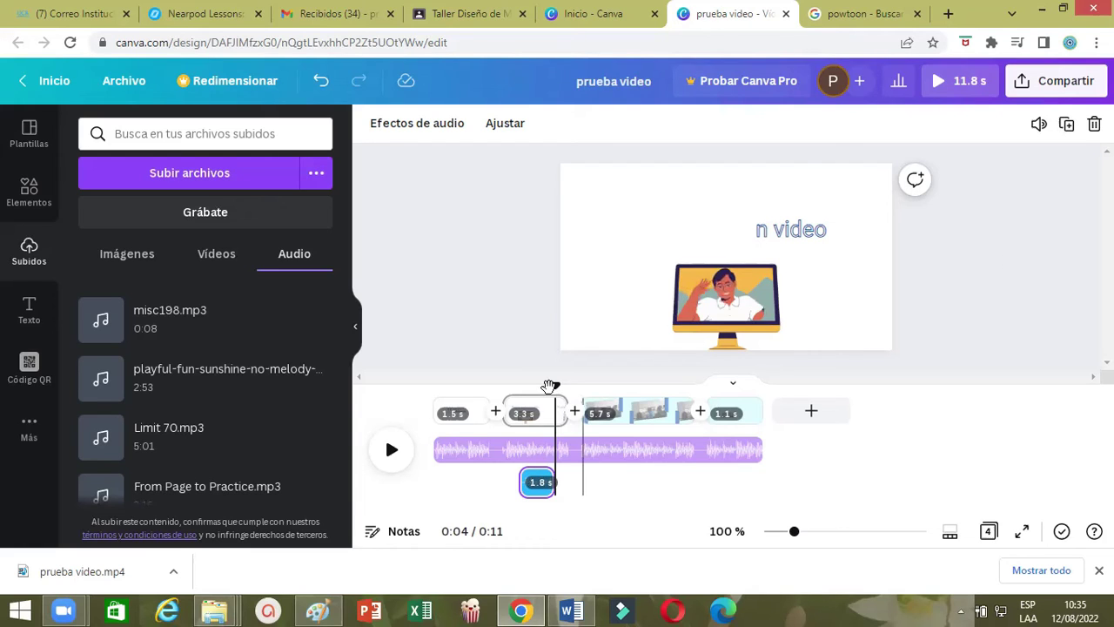
{"action": "left_click_drag", "start_coordinate": [552, 385], "coordinate": [434, 386]}
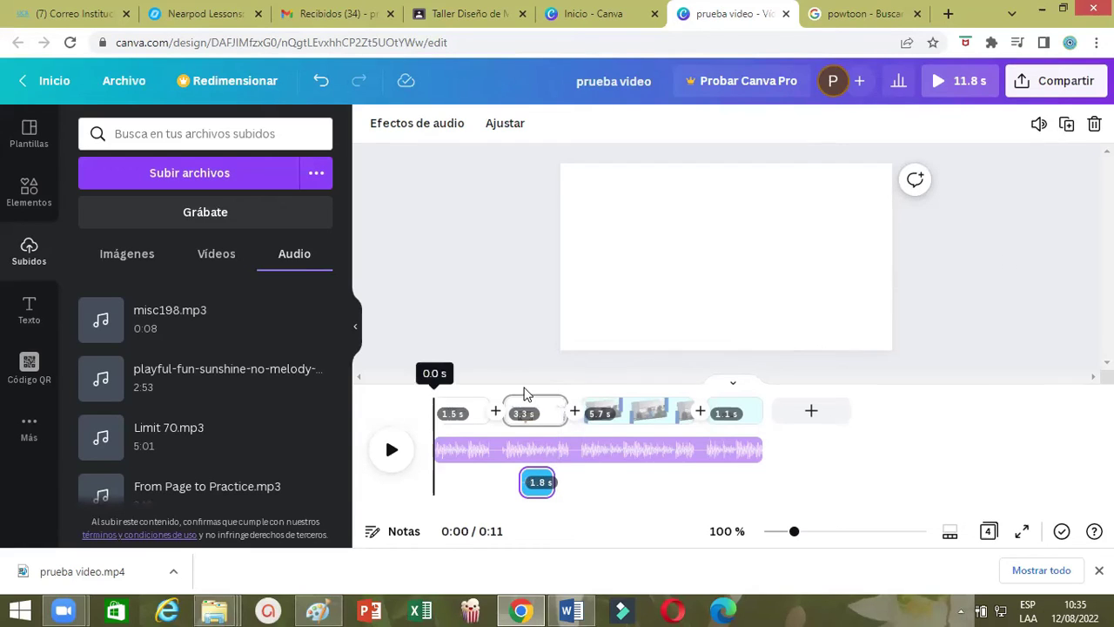
Examine the design's sharing options and the file types available for download, without downloading anything
{"action": "left_click", "coordinate": [1068, 82]}
{"action": "scroll", "coordinate": [938, 435], "scroll_direction": "down", "scroll_amount": 2}
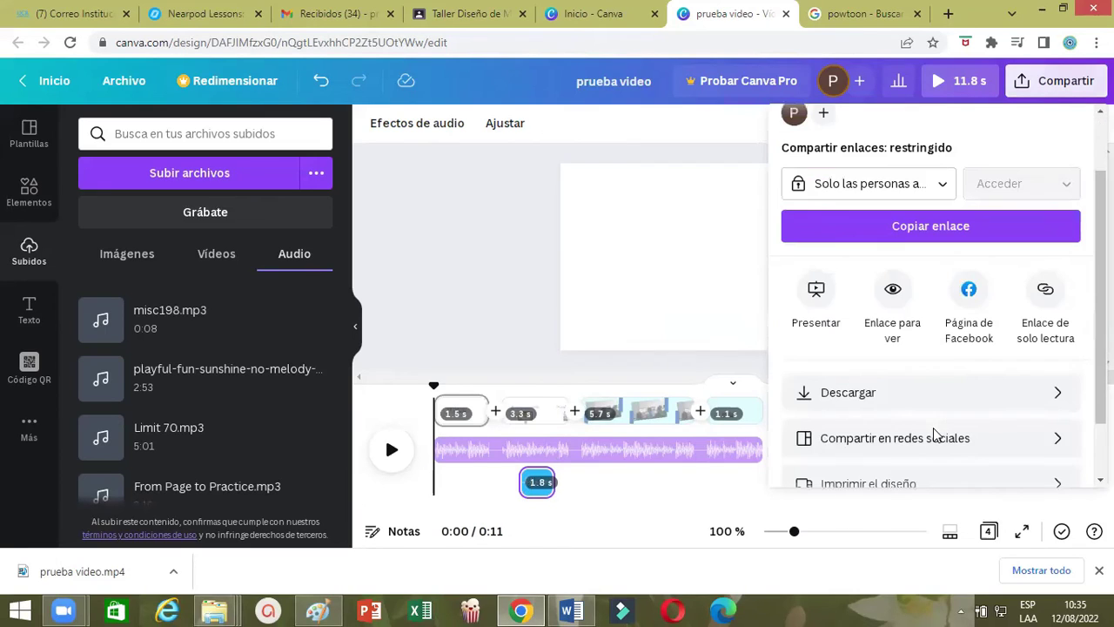
{"action": "scroll", "coordinate": [905, 374], "scroll_direction": "down", "scroll_amount": 1}
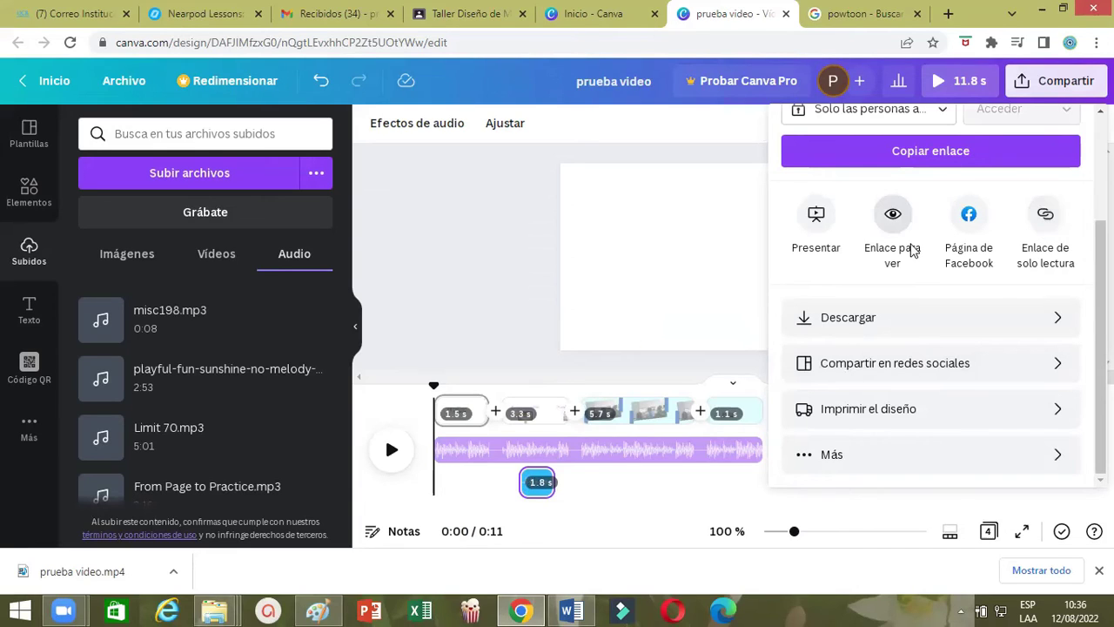
{"action": "left_click", "coordinate": [834, 325]}
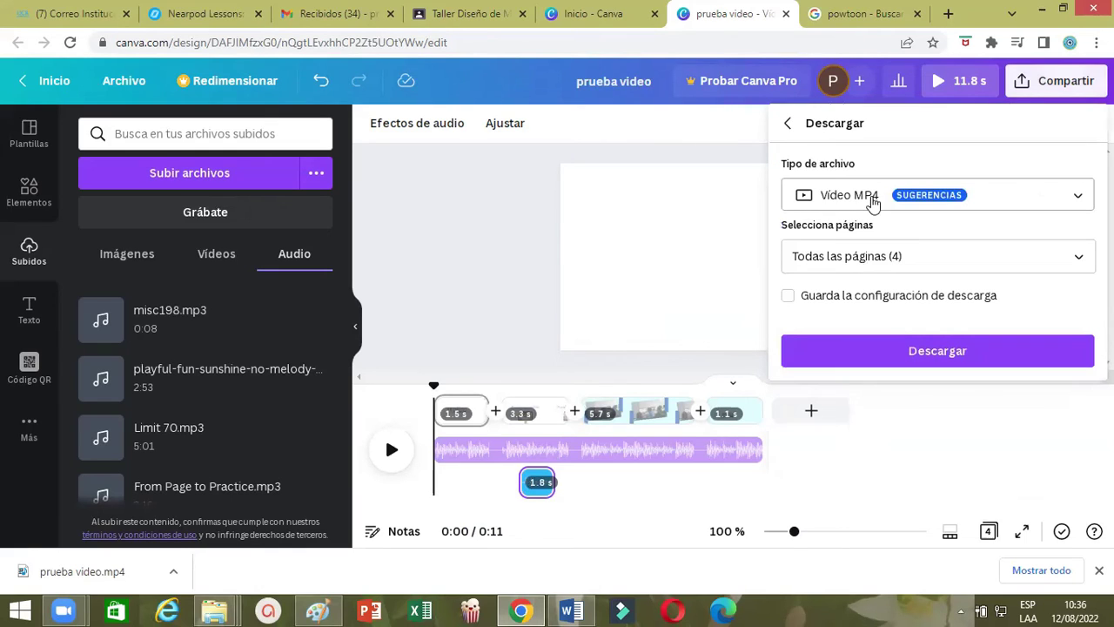
{"action": "left_click", "coordinate": [991, 207]}
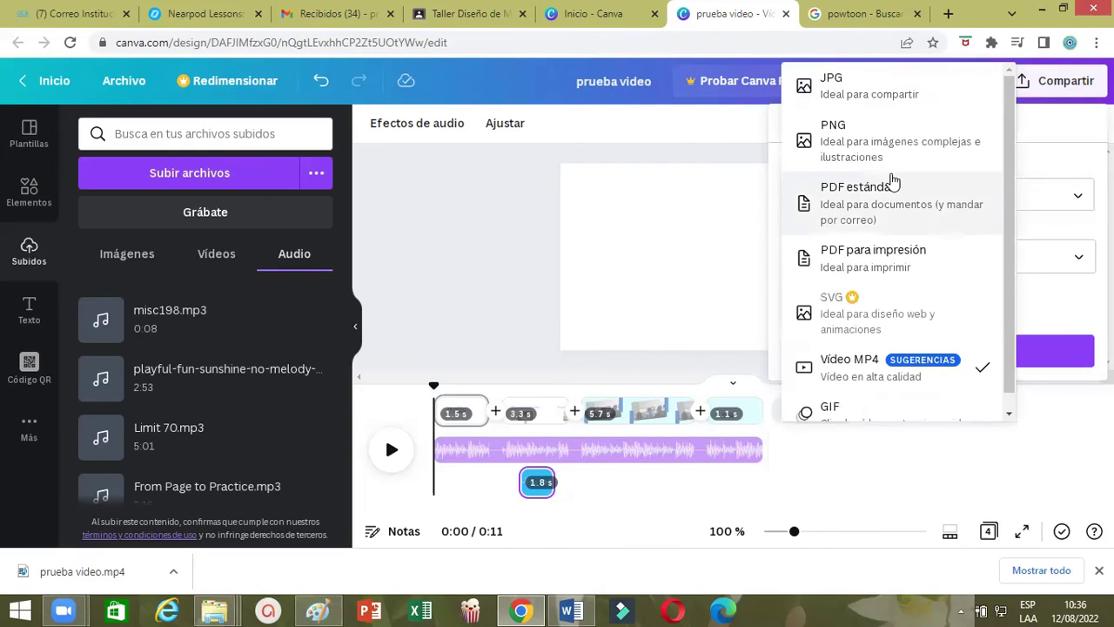
{"action": "scroll", "coordinate": [839, 400], "scroll_direction": "down", "scroll_amount": 1}
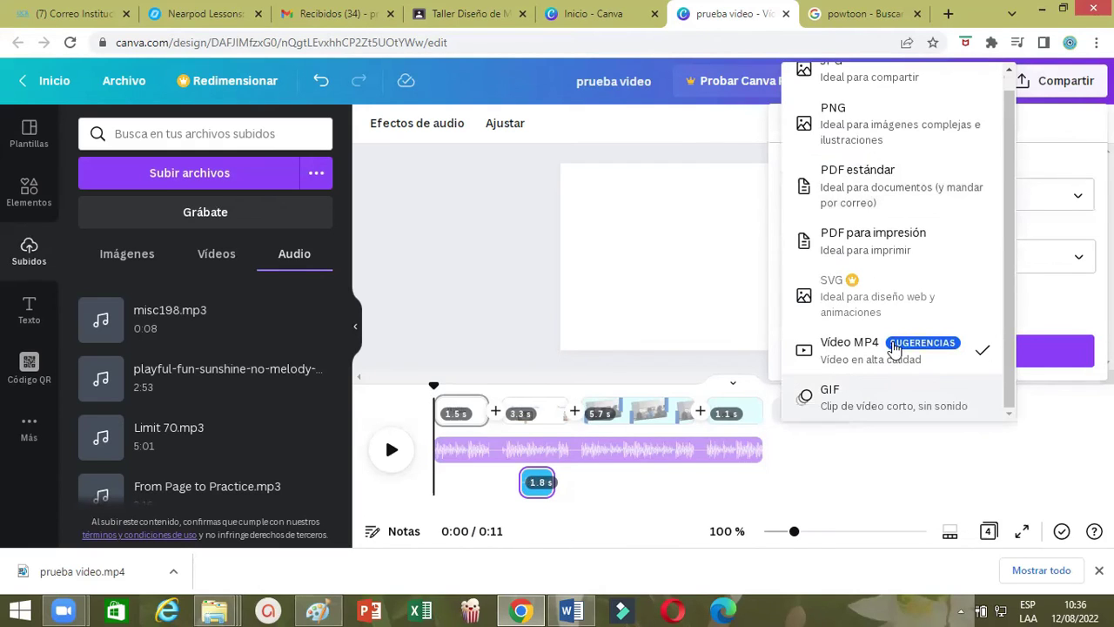
{"action": "left_click", "coordinate": [1052, 304]}
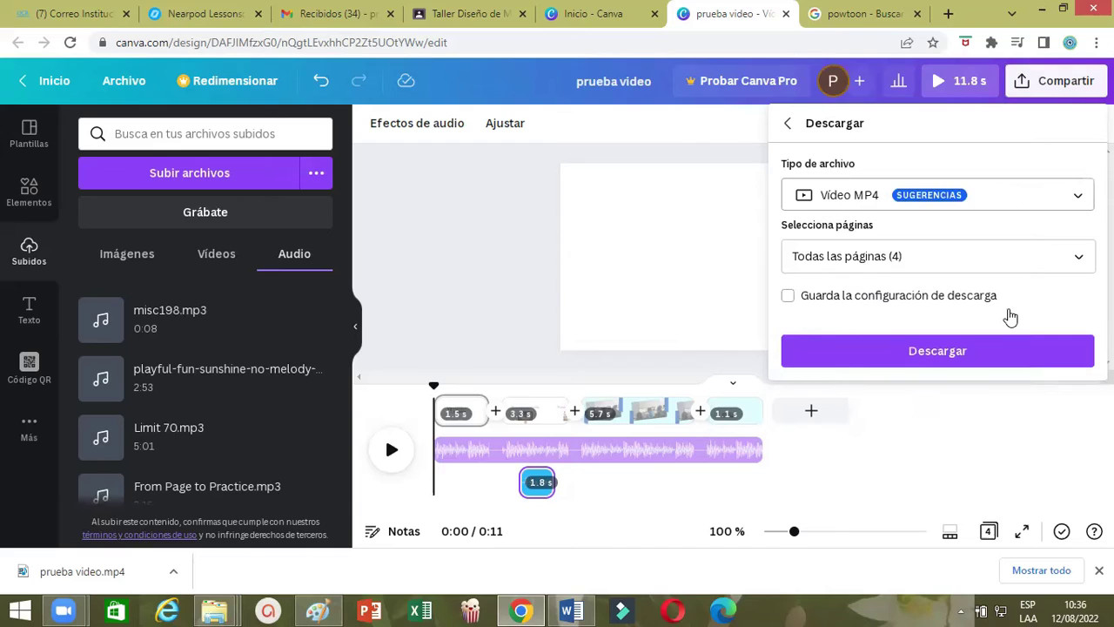
{"action": "left_click", "coordinate": [754, 361]}
Share the file prueba video.mp4 from the Descargas folder through Zoom
{"action": "left_click", "coordinate": [793, 242]}
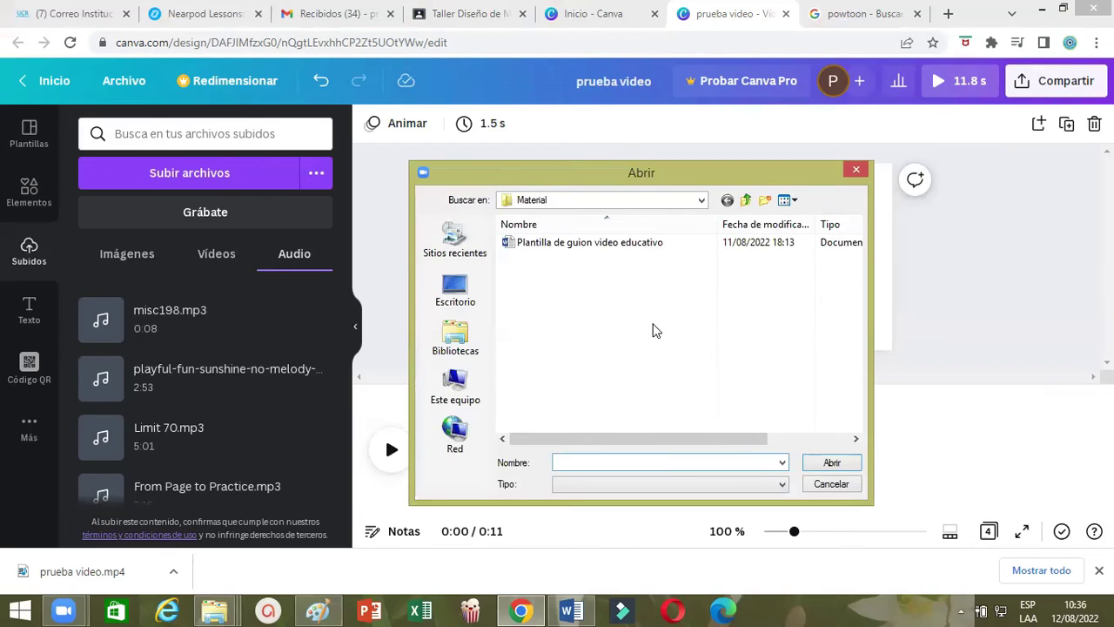
{"action": "left_click", "coordinate": [703, 201]}
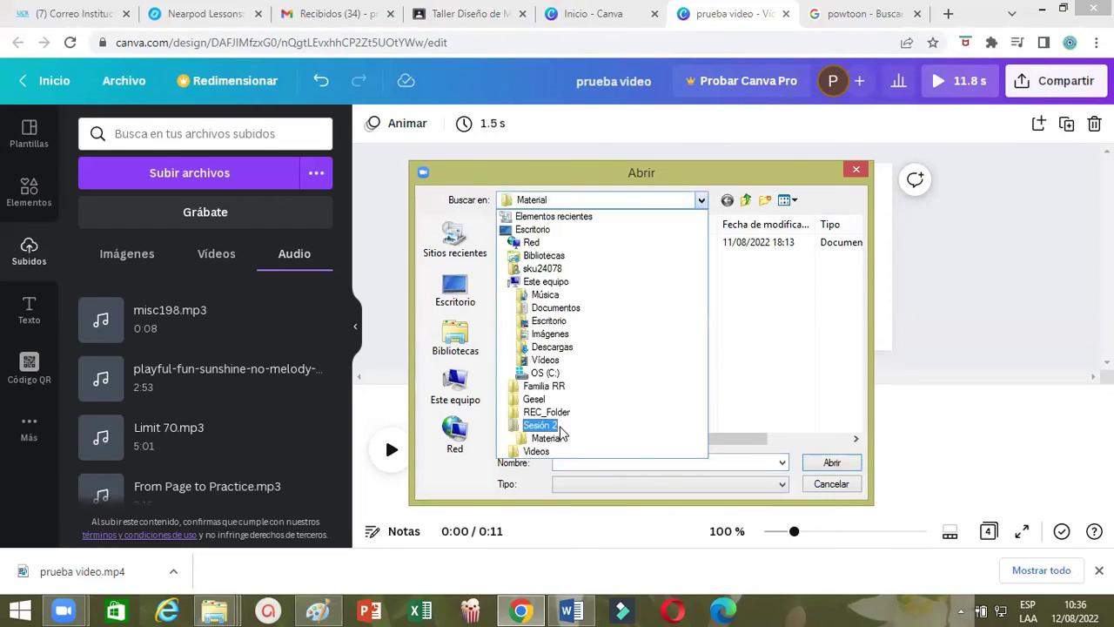
{"action": "left_click", "coordinate": [563, 347]}
{"action": "left_click", "coordinate": [585, 461]}
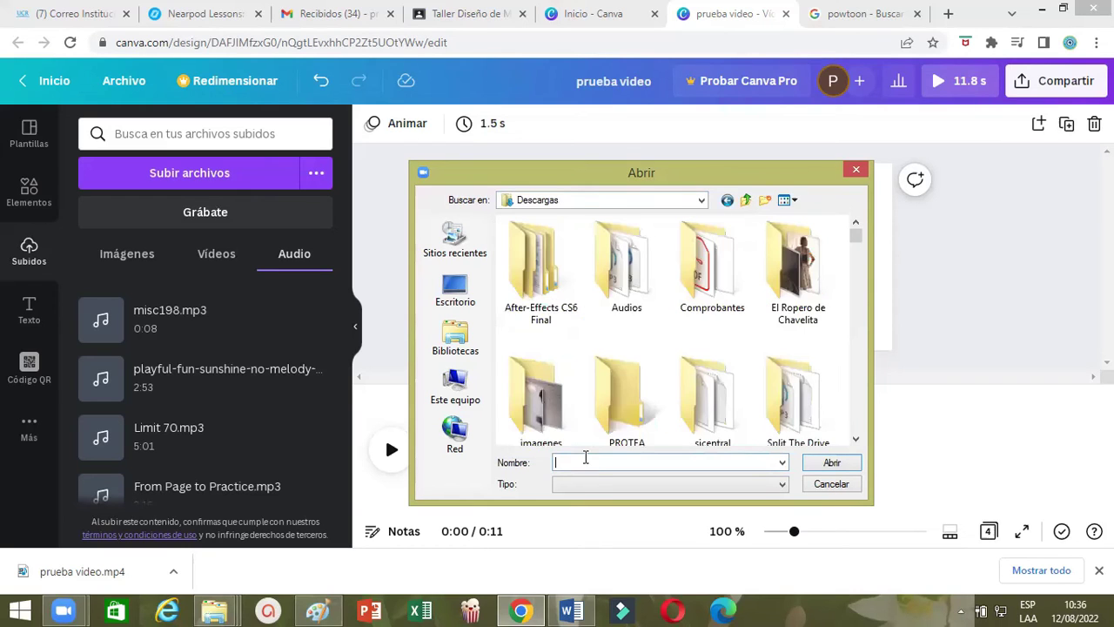
{"action": "type", "text": "prueba"}
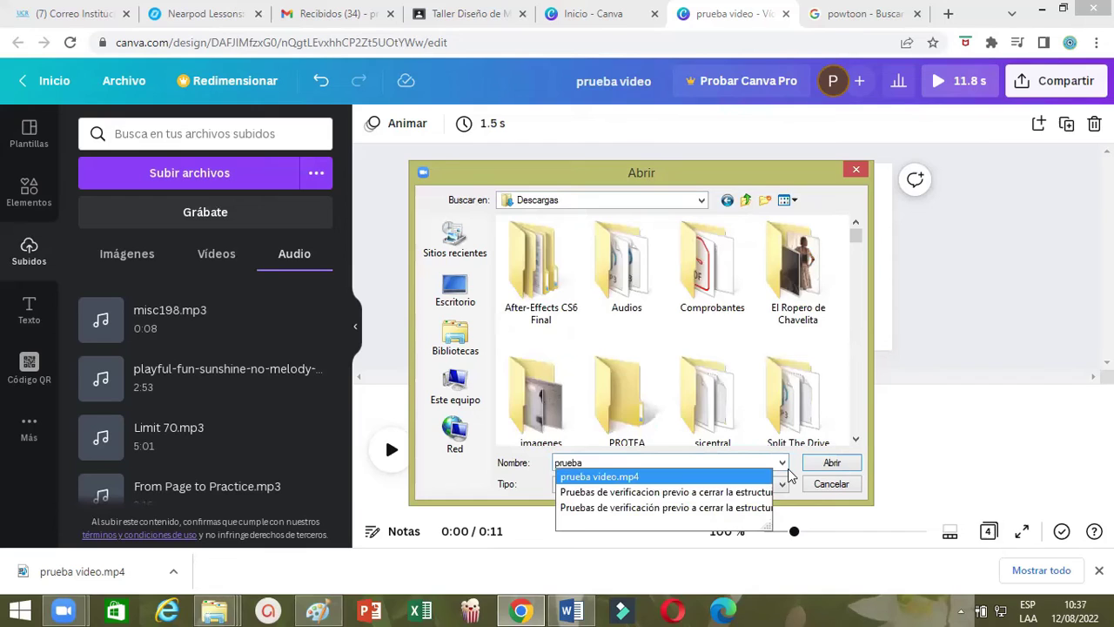
{"action": "left_click", "coordinate": [825, 463]}
{"action": "left_click", "coordinate": [825, 463]}
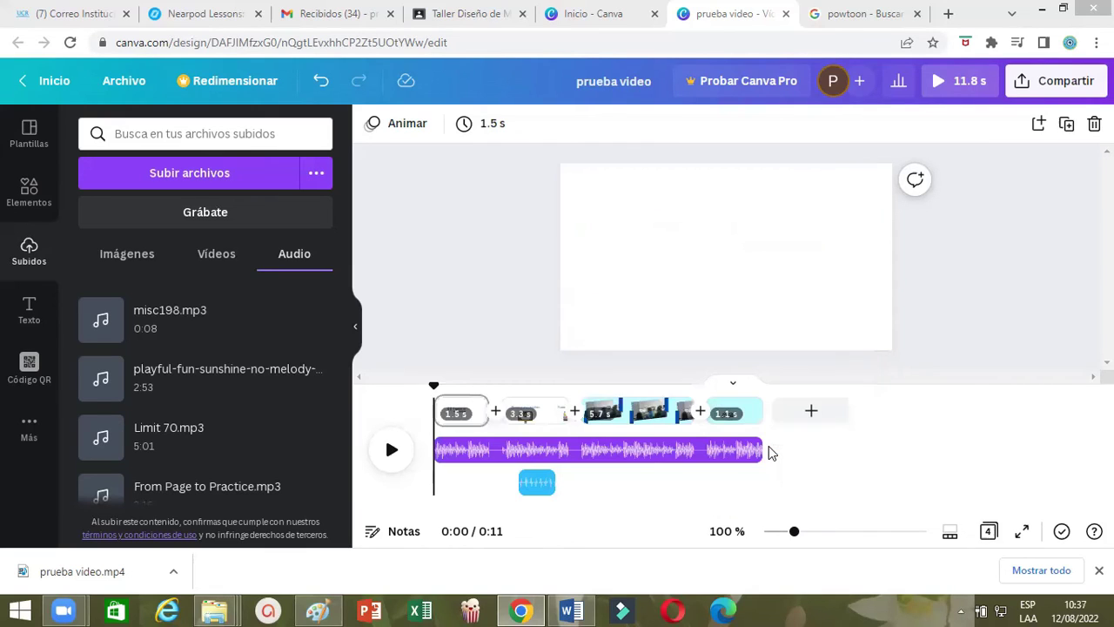
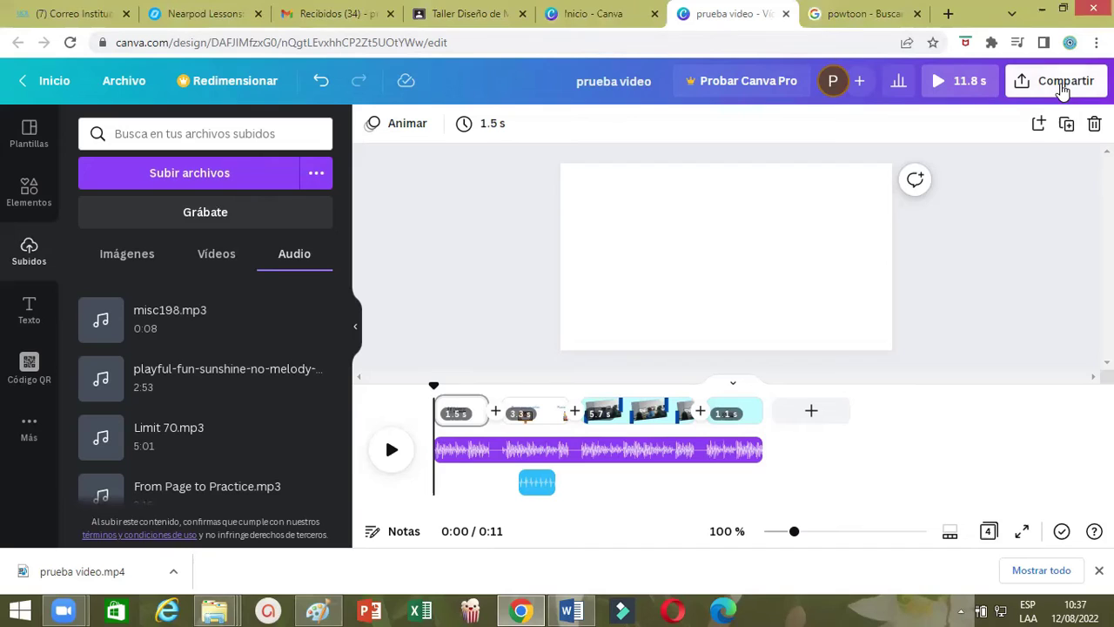
Review the download settings again with MP4 video as the file type and all four pages selected, and close them without downloading
{"action": "left_click", "coordinate": [1061, 91]}
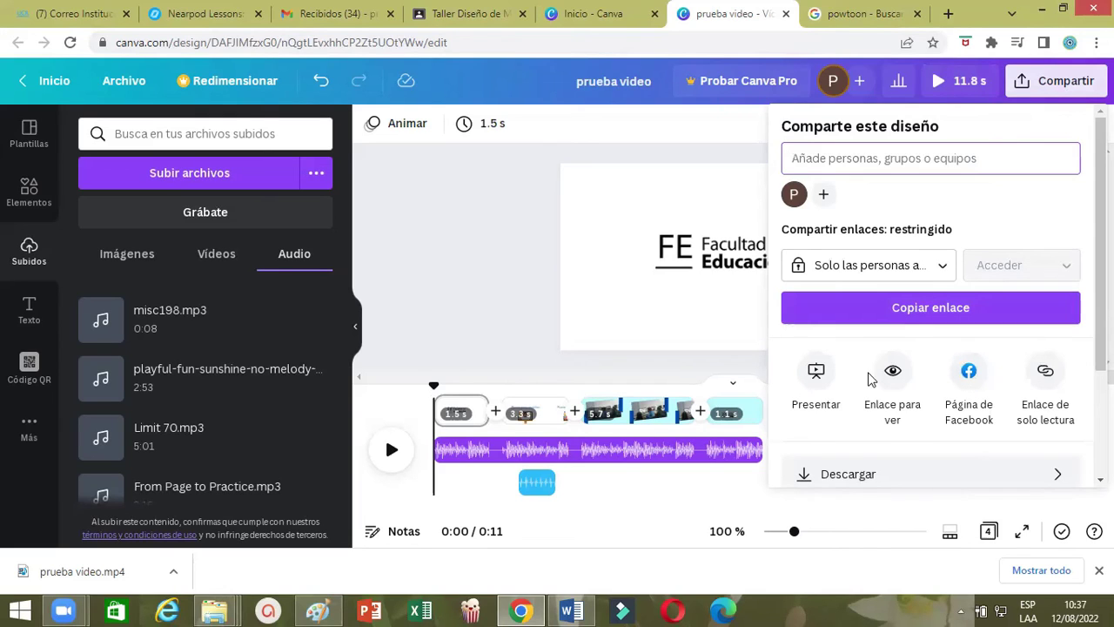
{"action": "scroll", "coordinate": [988, 399], "scroll_direction": "down", "scroll_amount": 1}
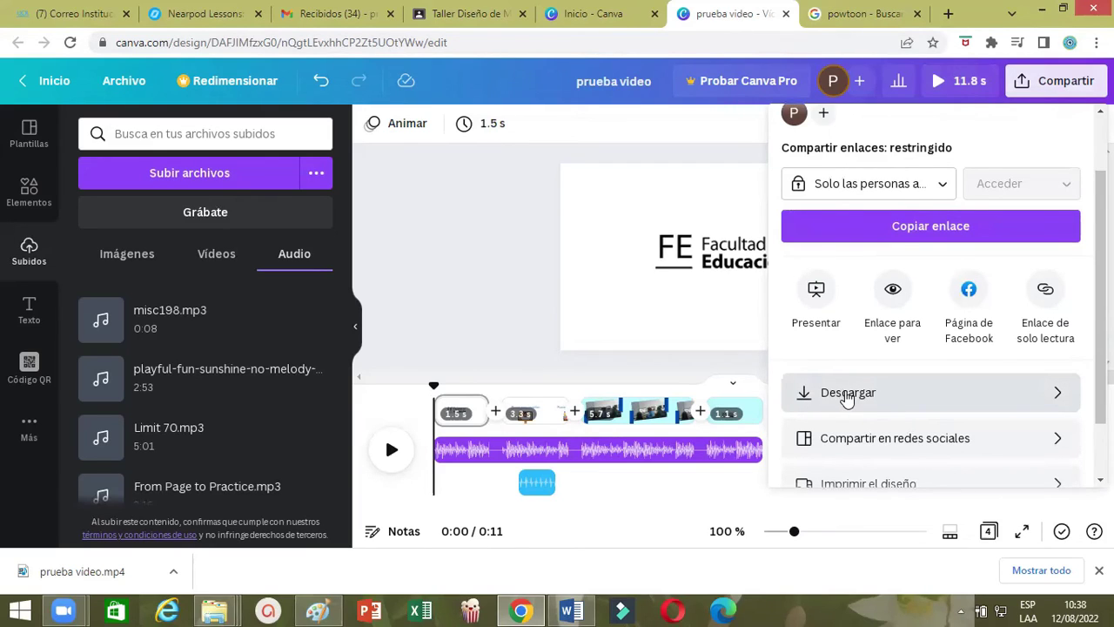
{"action": "left_click", "coordinate": [846, 396]}
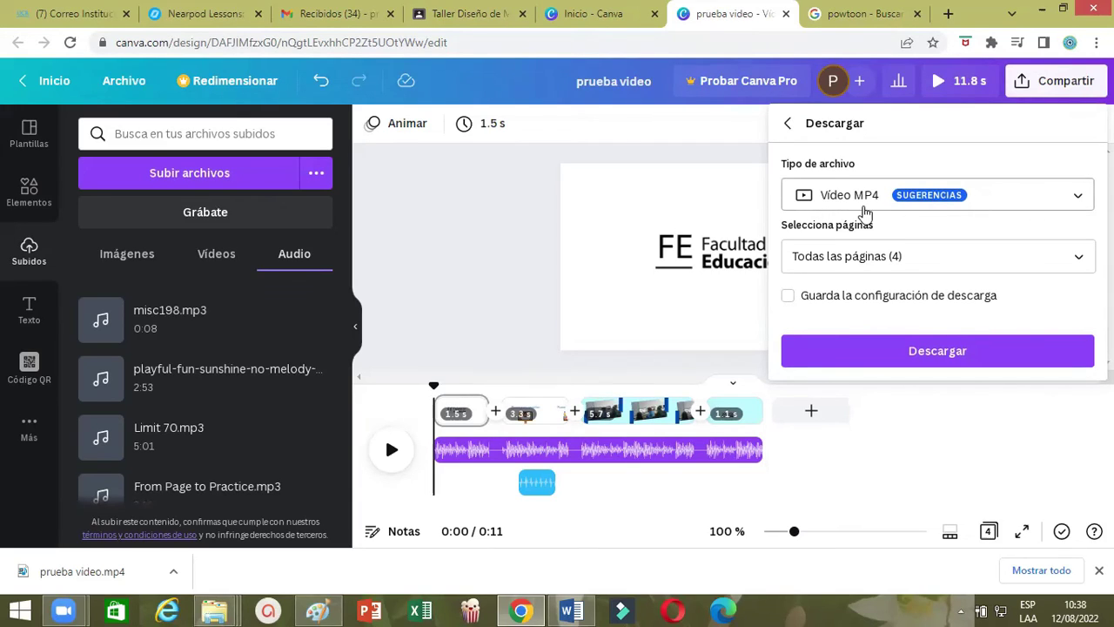
{"action": "left_click", "coordinate": [1019, 206]}
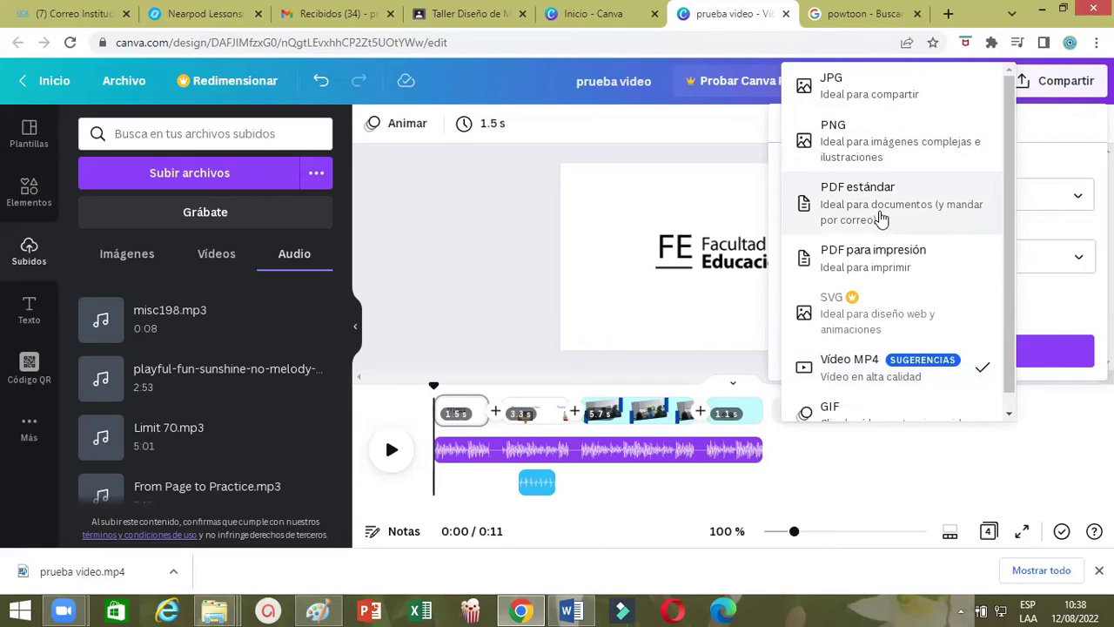
{"action": "scroll", "coordinate": [840, 396], "scroll_direction": "down", "scroll_amount": 1}
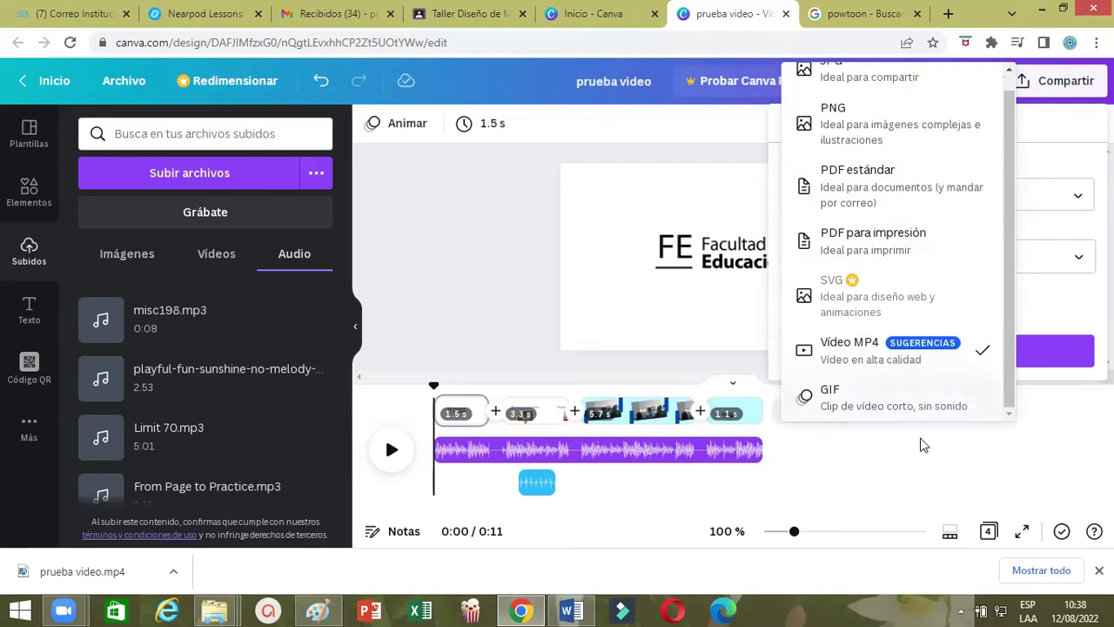
{"action": "left_click", "coordinate": [948, 357]}
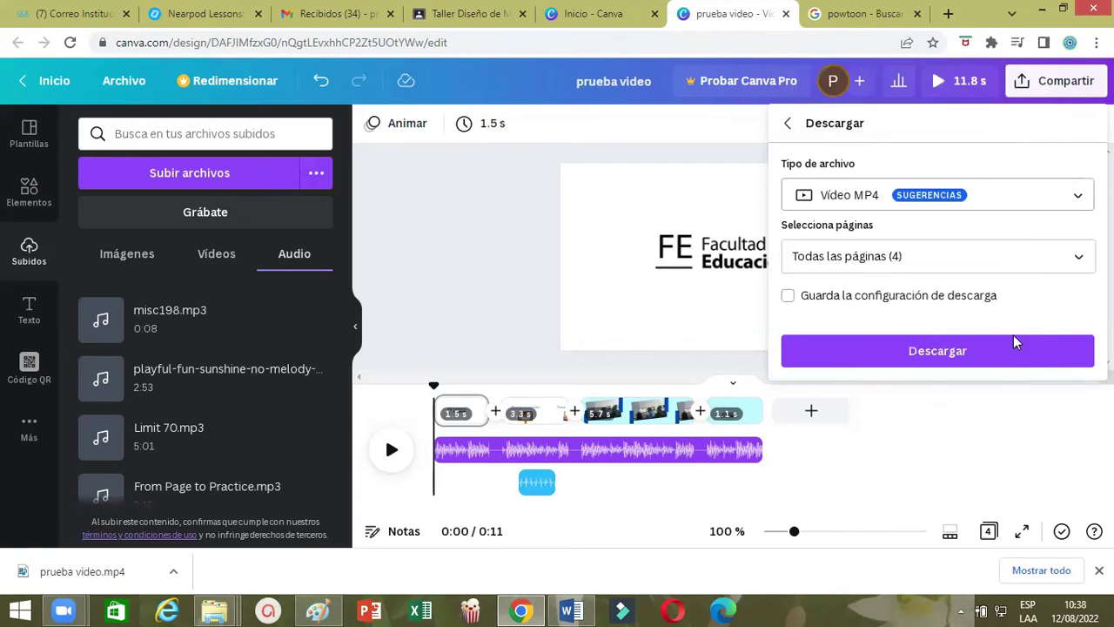
{"action": "left_click", "coordinate": [857, 361]}
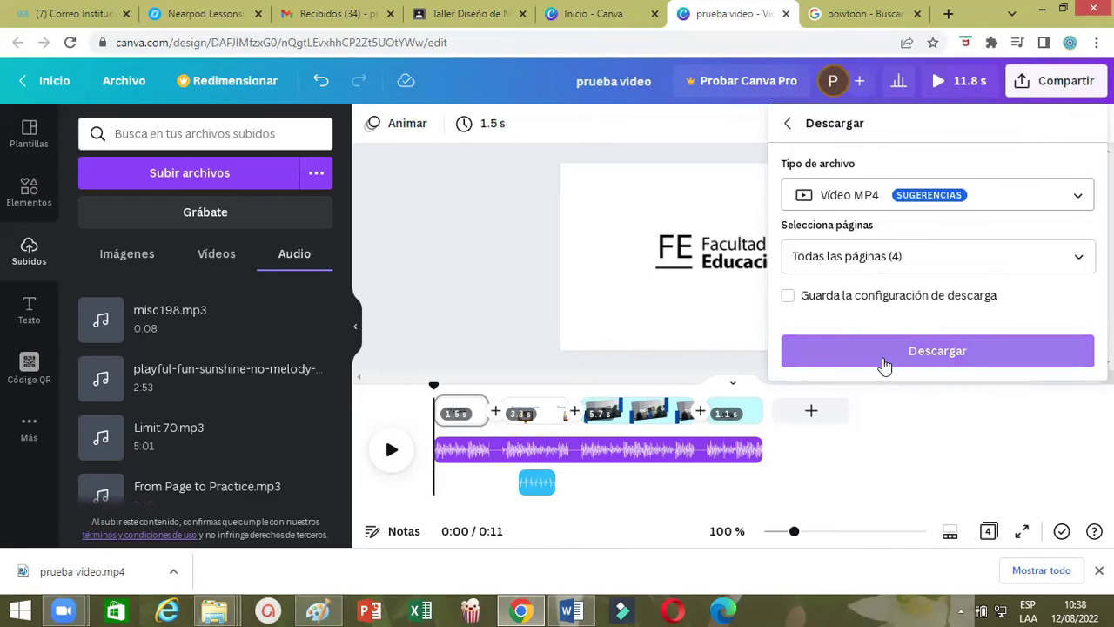
{"action": "left_click", "coordinate": [558, 381]}
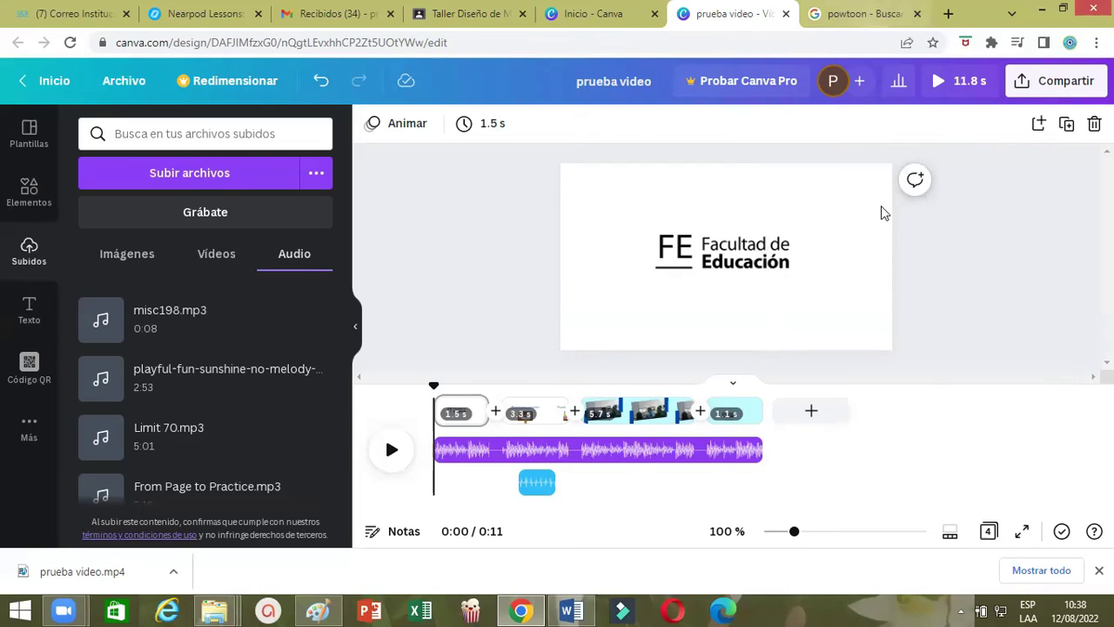
Open the Powtoon website from the search results and log in with the institution's Google account
{"action": "left_click", "coordinate": [842, 14]}
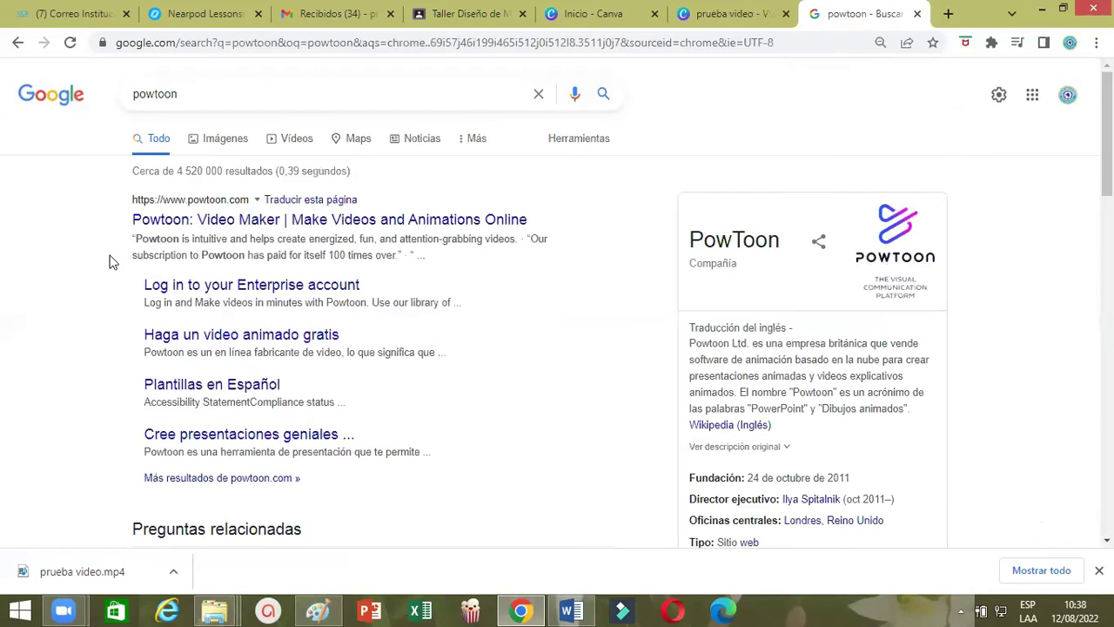
{"action": "left_click", "coordinate": [160, 229]}
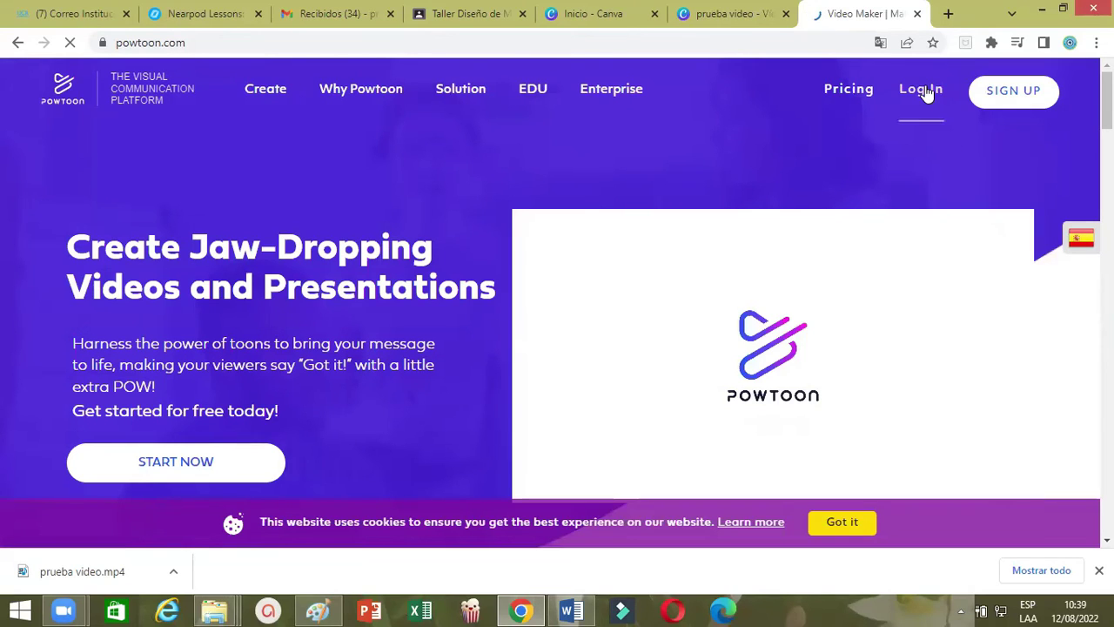
{"action": "left_click", "coordinate": [897, 94]}
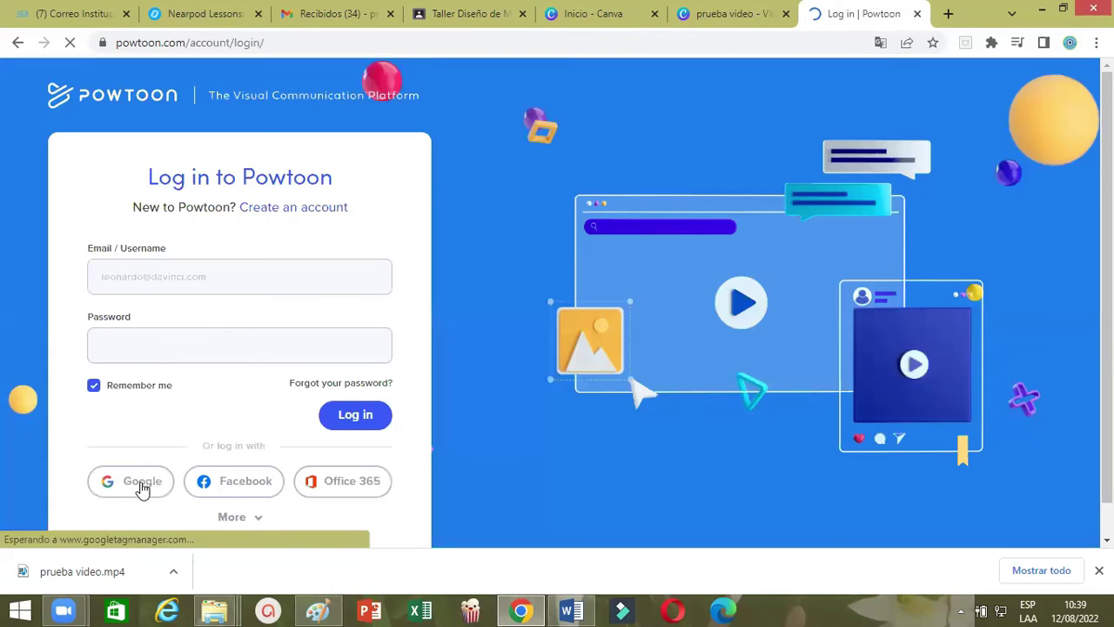
{"action": "left_click", "coordinate": [142, 483]}
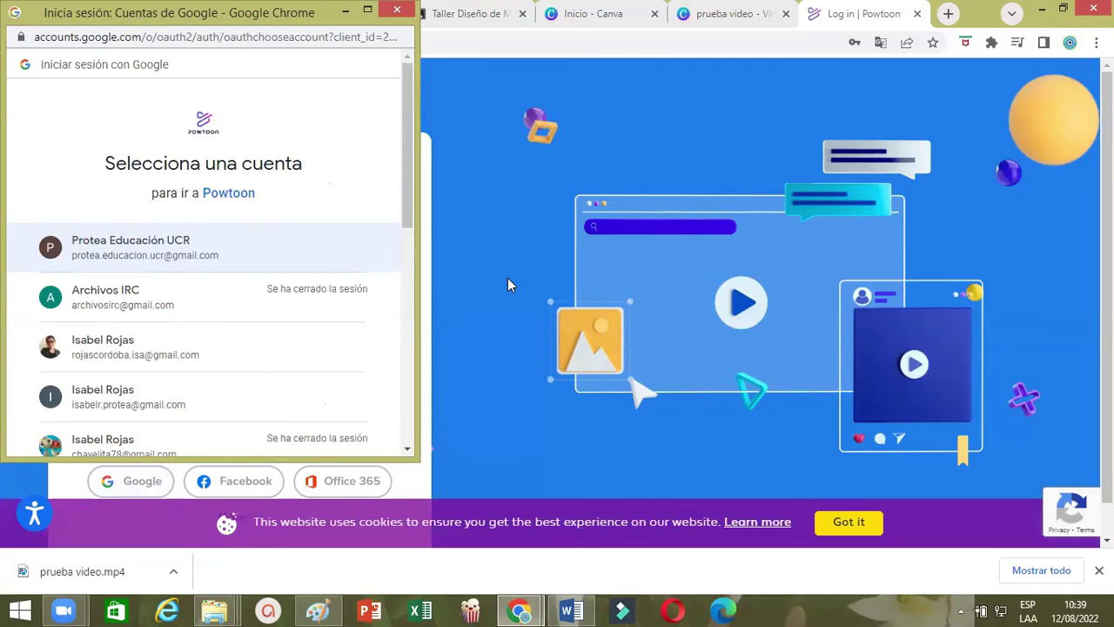
{"action": "left_click", "coordinate": [212, 248]}
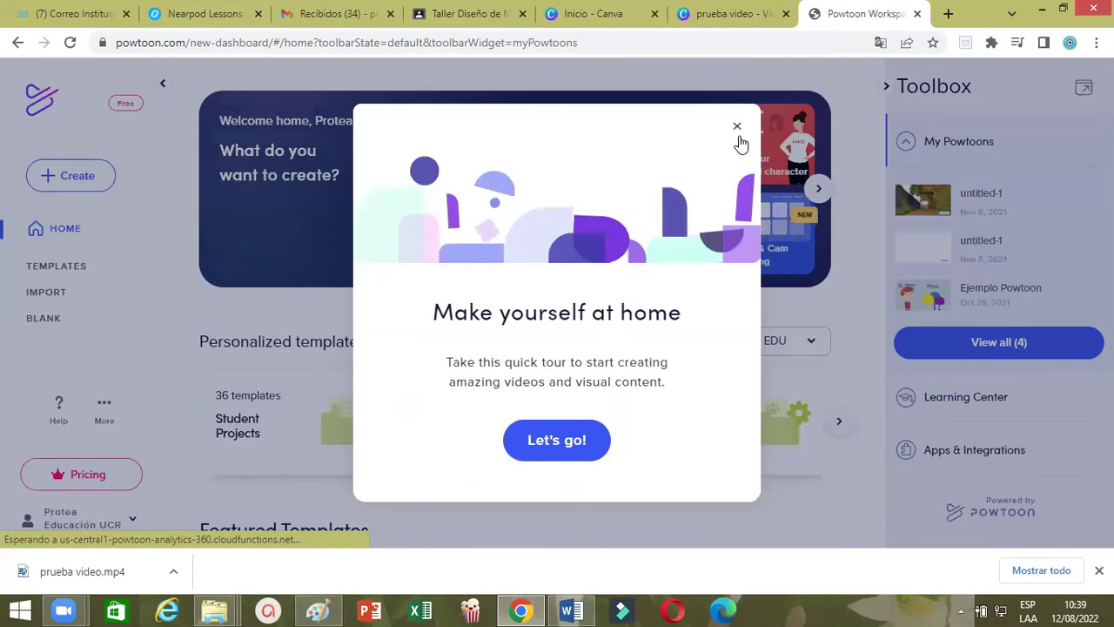
Create a blank horizontal Powtoon, dismissing the welcome tour, the recommendation survey and the look selection
{"action": "left_click", "coordinate": [149, 268]}
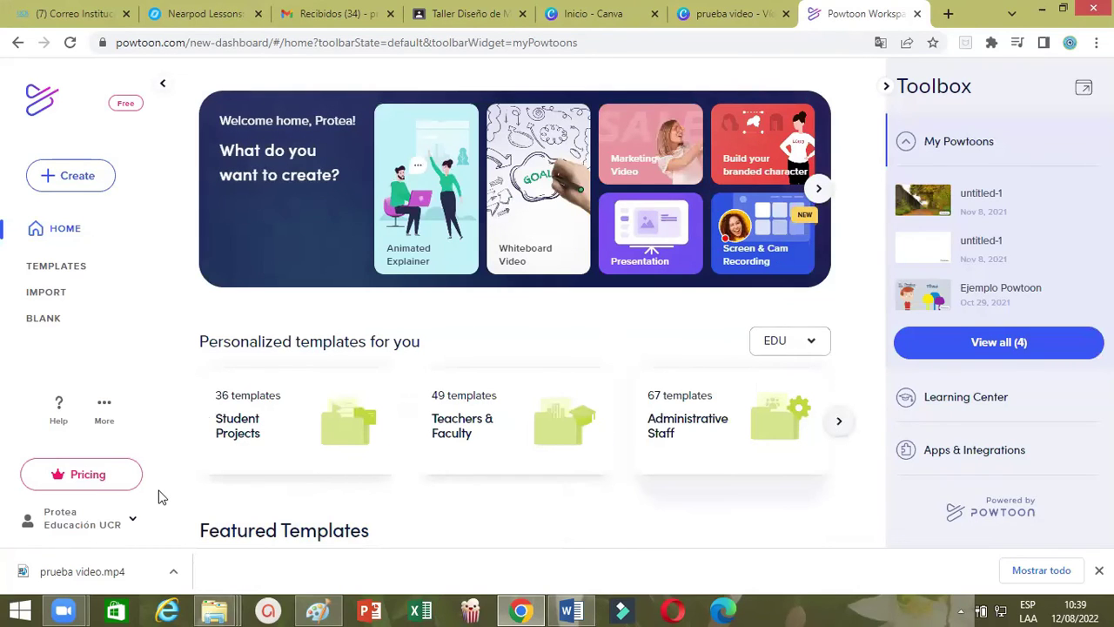
{"action": "left_click", "coordinate": [68, 320]}
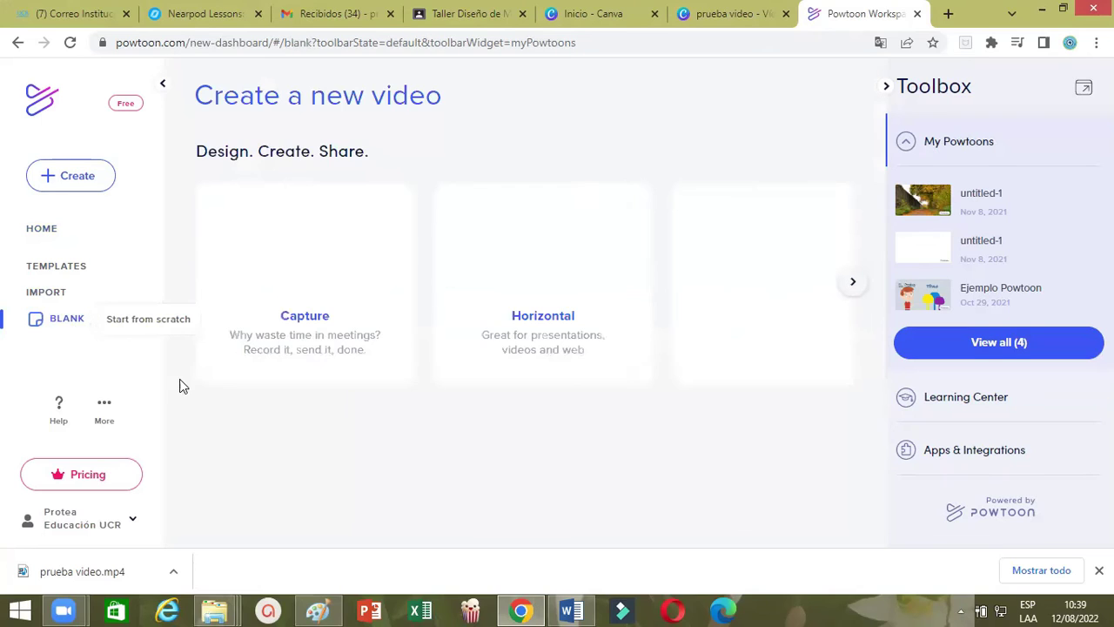
{"action": "left_click", "coordinate": [572, 291]}
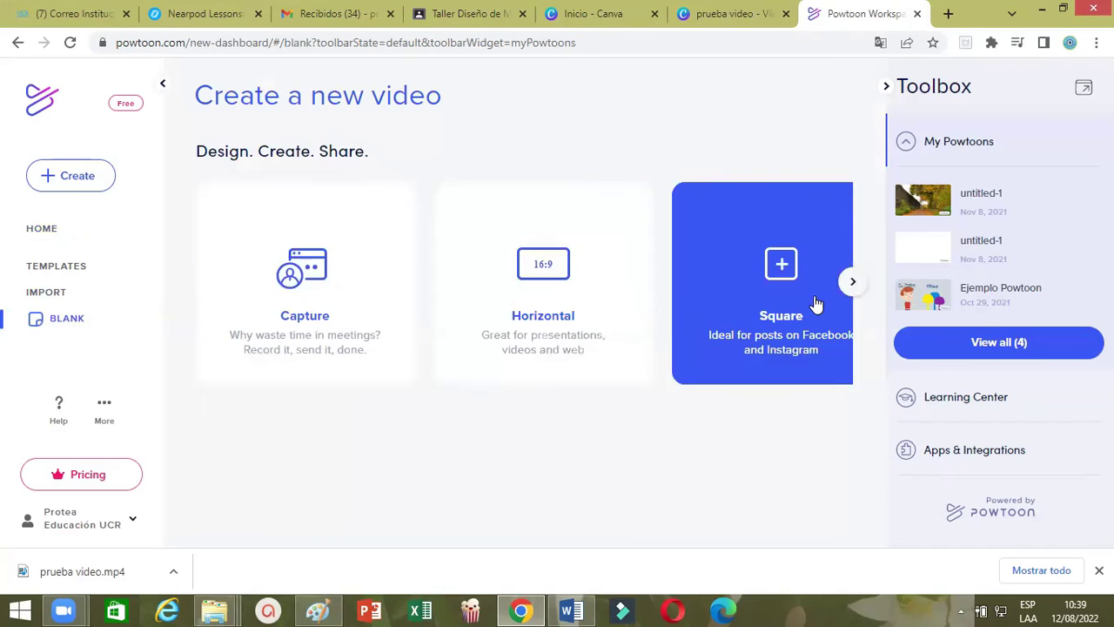
{"action": "left_click", "coordinate": [851, 281]}
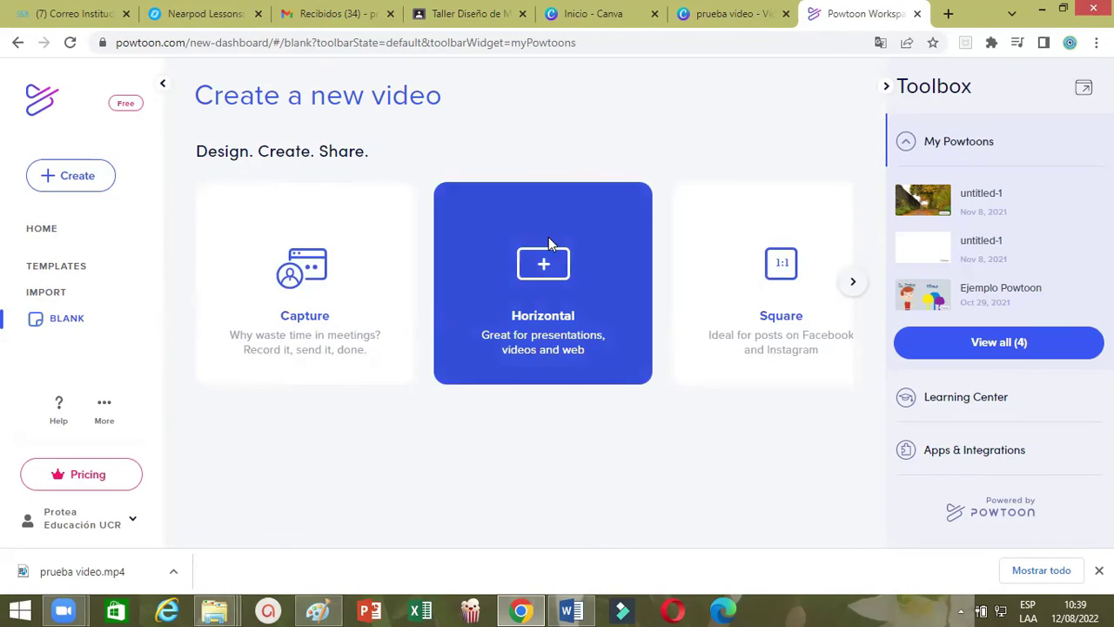
{"action": "left_click", "coordinate": [541, 270]}
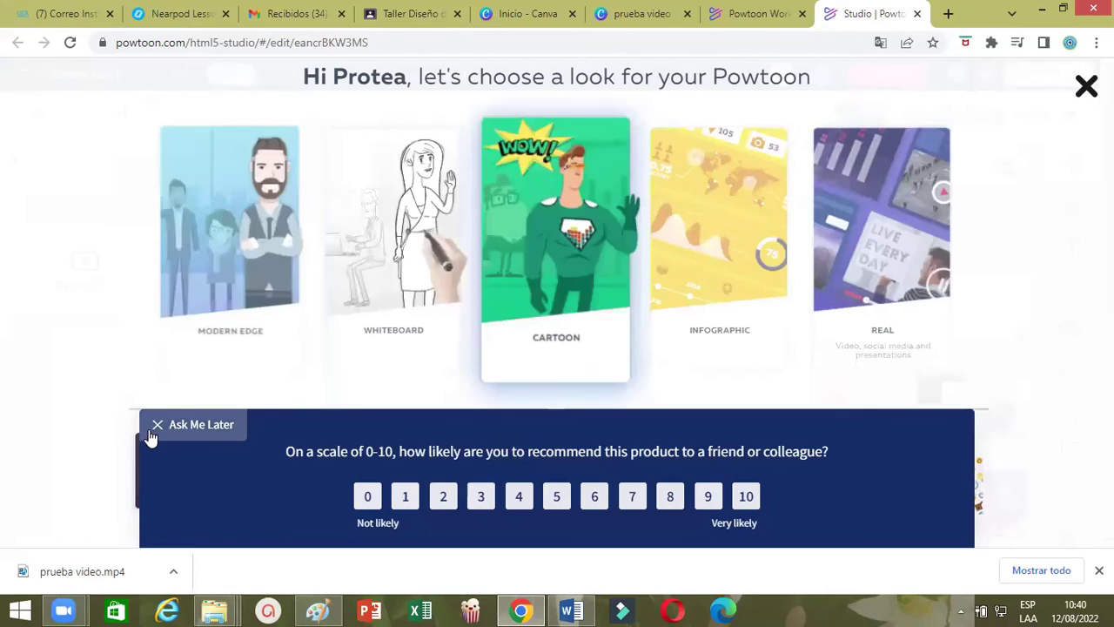
{"action": "left_click", "coordinate": [161, 431]}
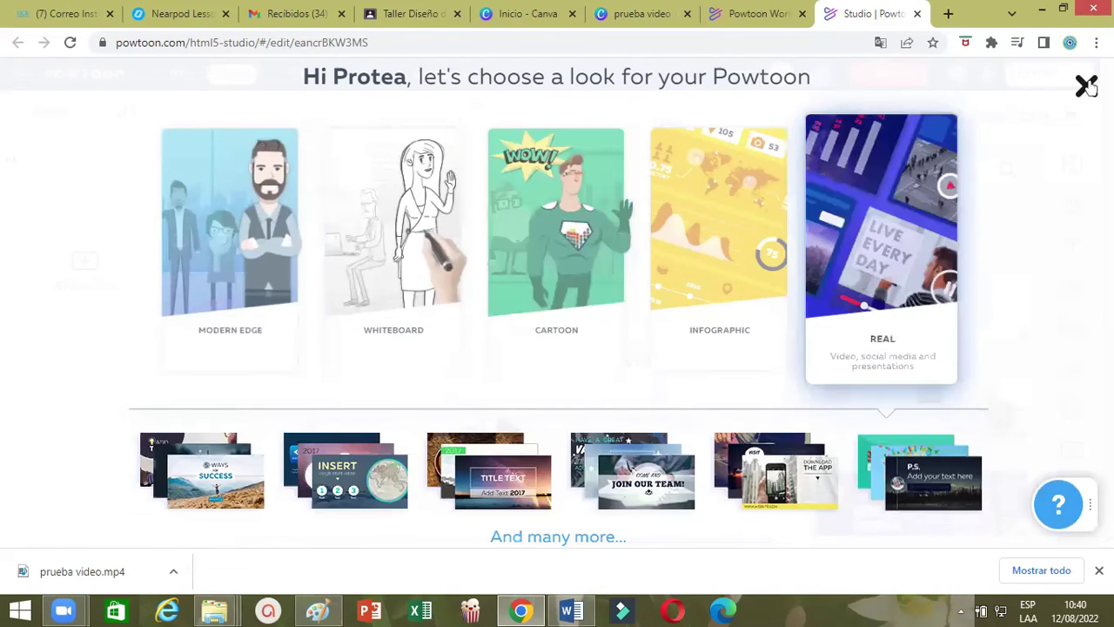
{"action": "left_click", "coordinate": [848, 248]}
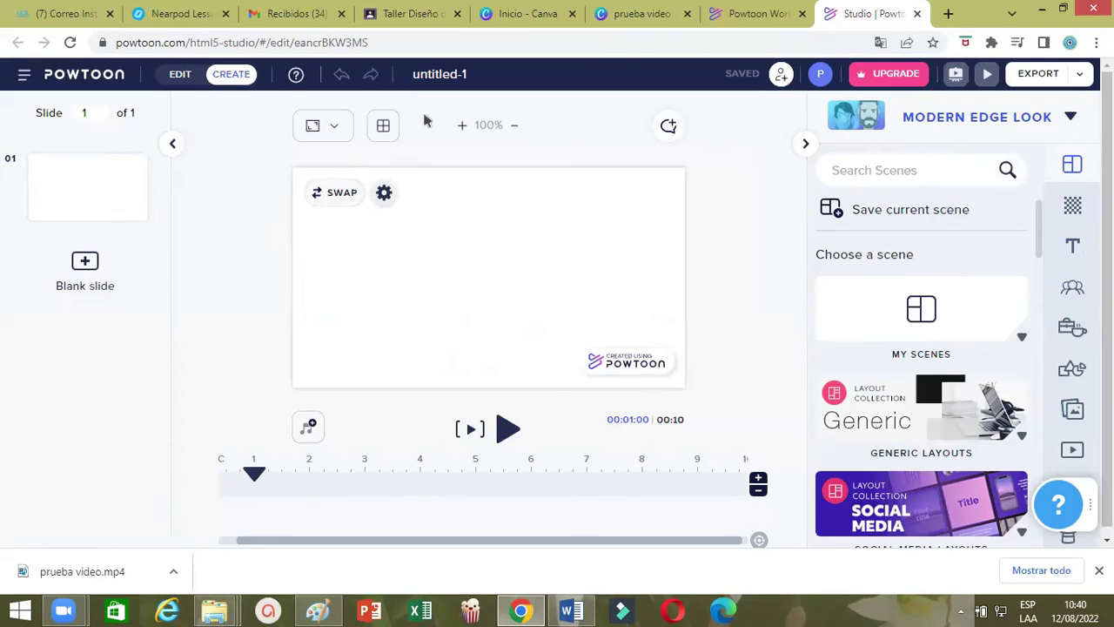
Rename the Powtoon as "Prueba 2 video"
{"action": "left_click", "coordinate": [459, 72]}
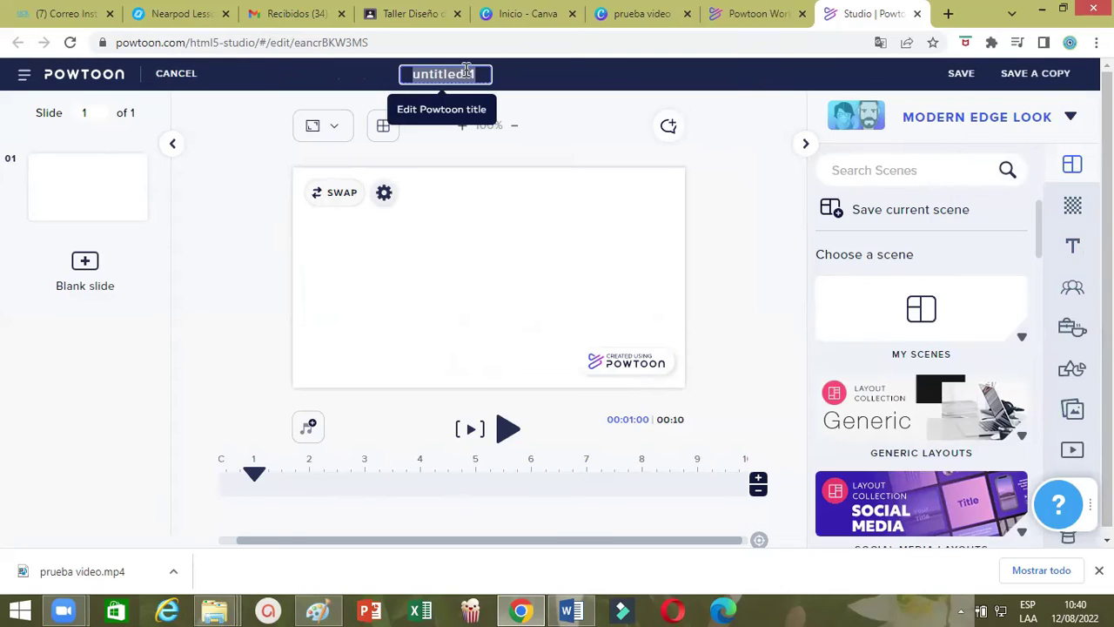
{"action": "type", "text": "Prueba"}
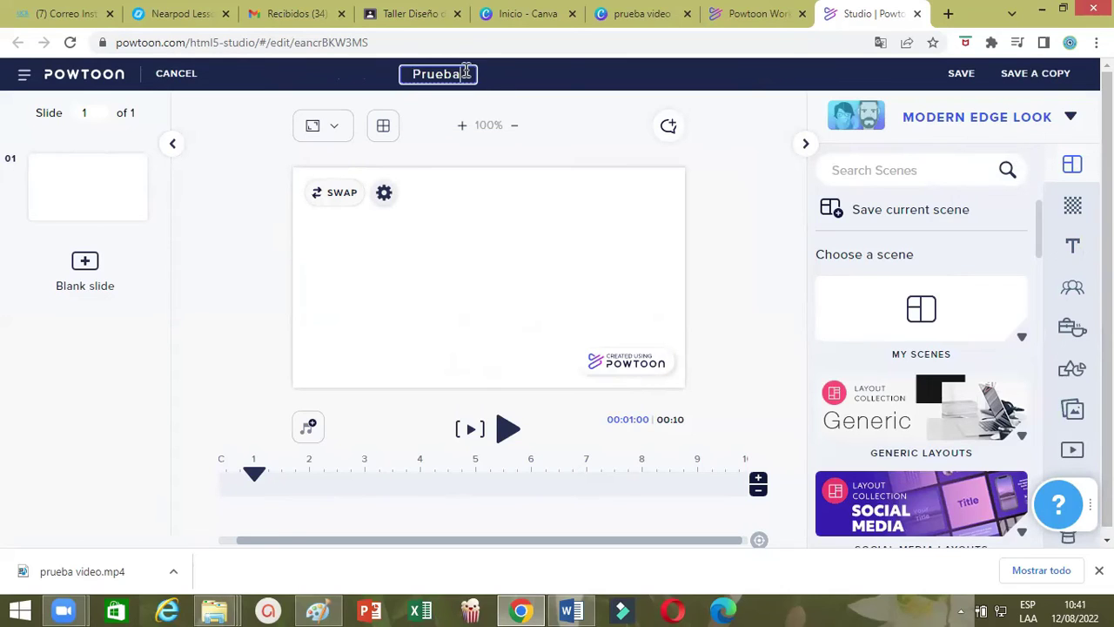
{"action": "type", "text": " 2 video"}
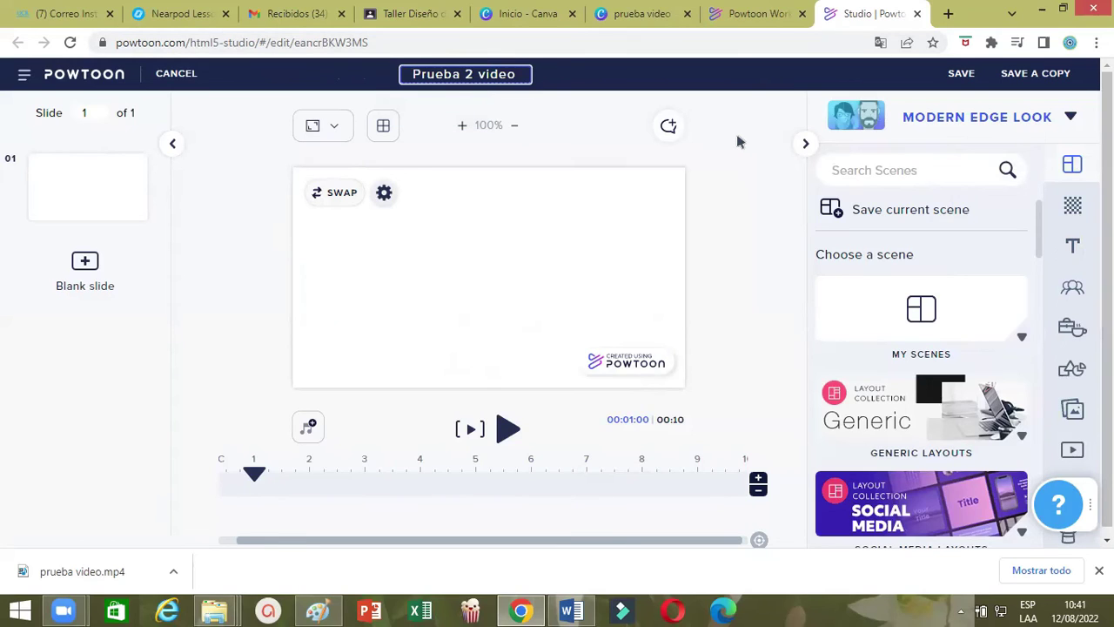
{"action": "key", "text": "Return"}
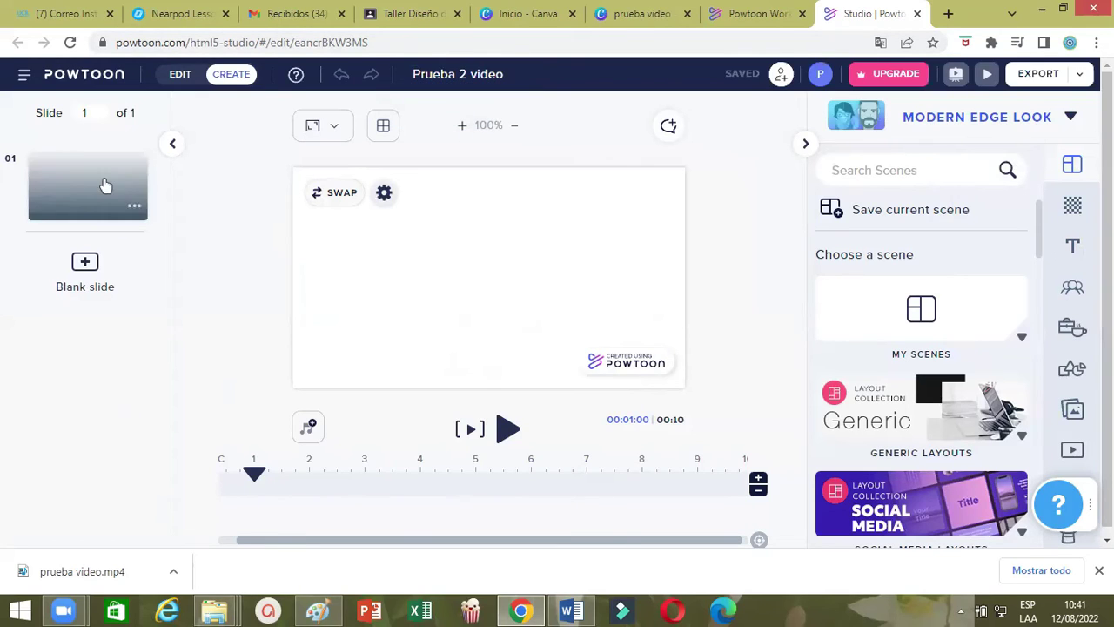
Add a second blank slide and shorten the first slide to 8 seconds
{"action": "left_click", "coordinate": [86, 265]}
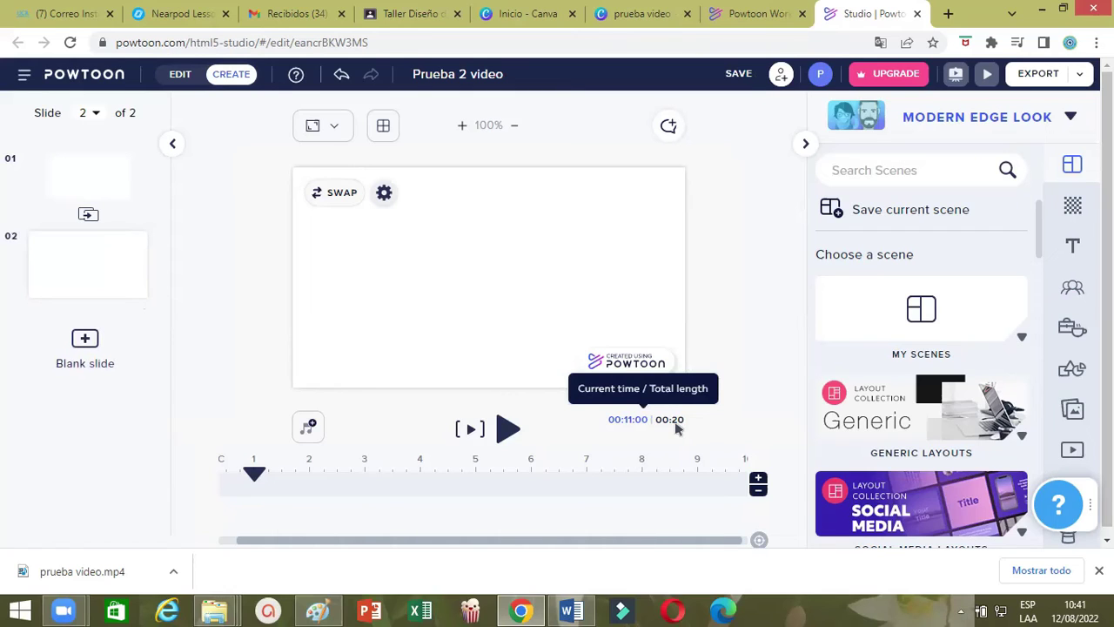
{"action": "left_click", "coordinate": [92, 179]}
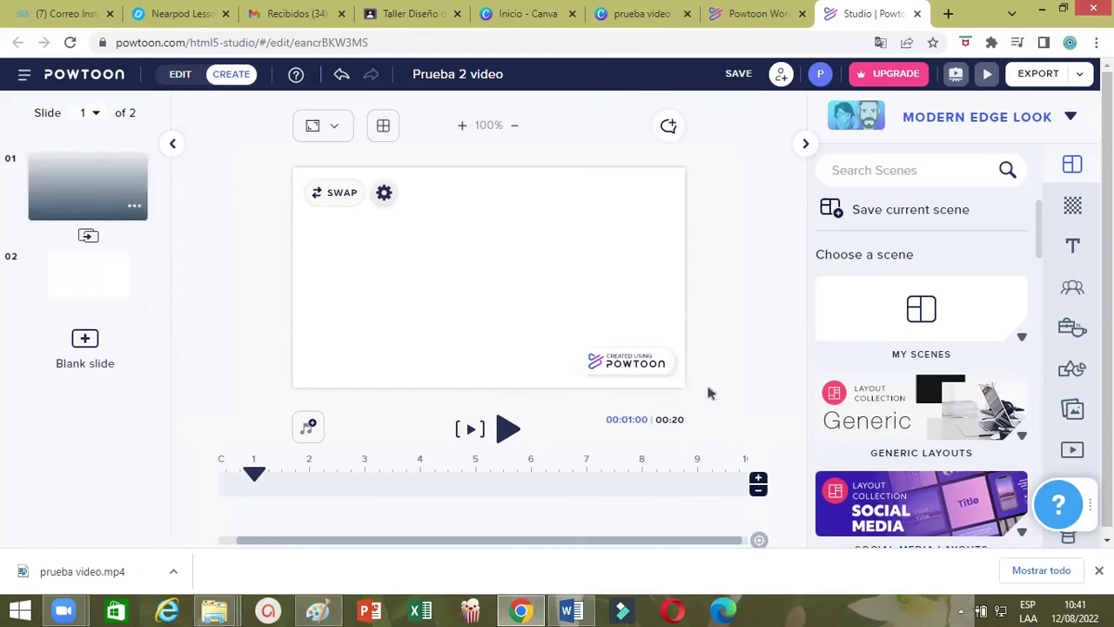
{"action": "double_click", "coordinate": [757, 492]}
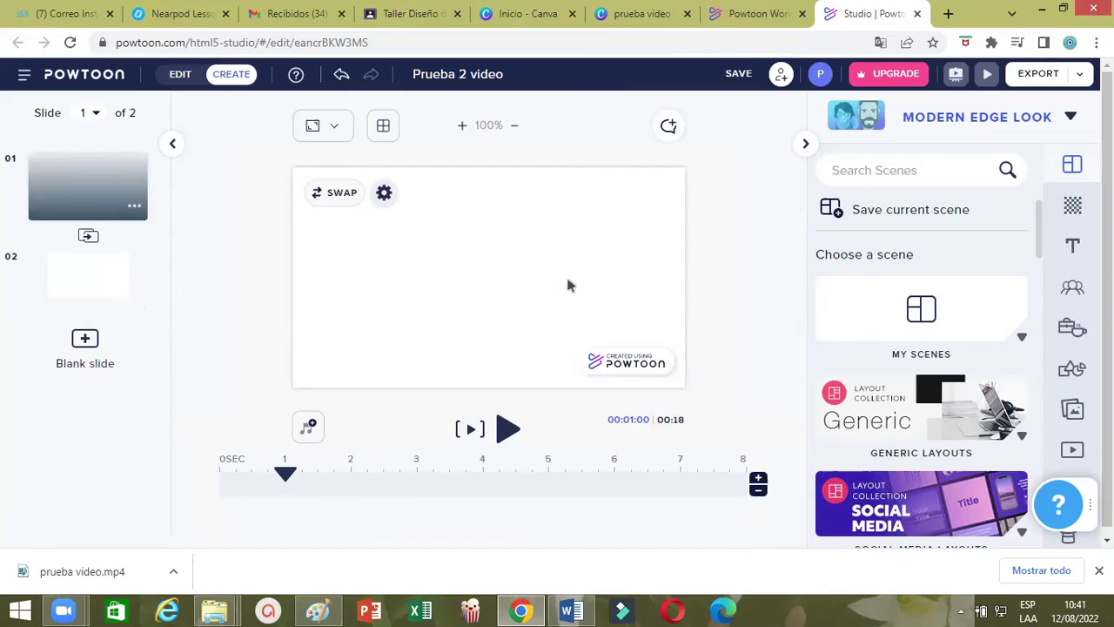
{"action": "mouse_move", "coordinate": [284, 474]}
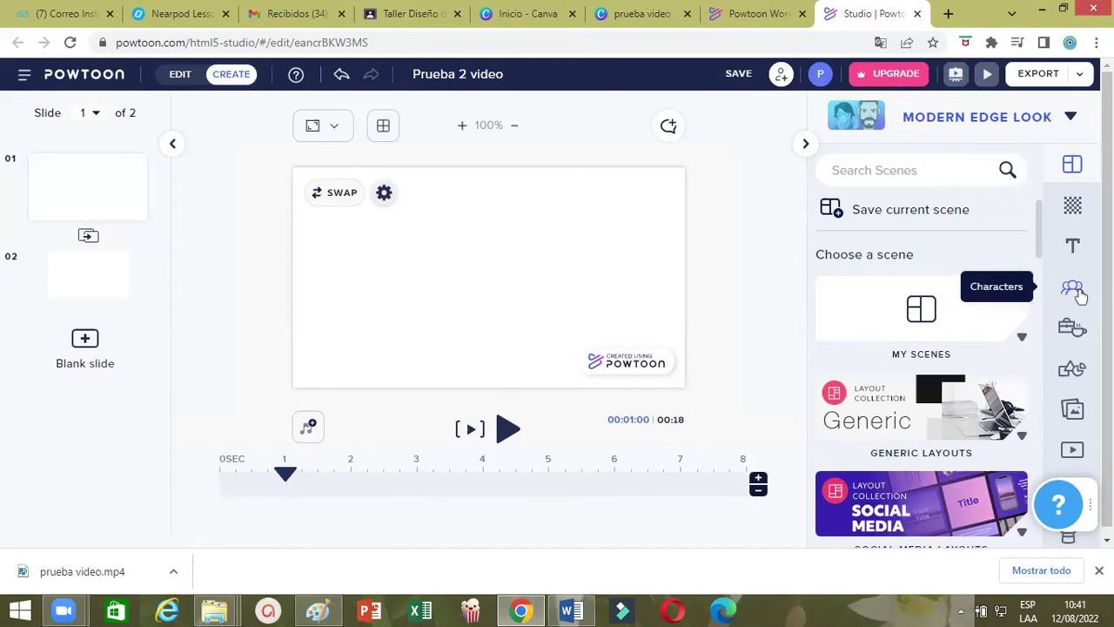
Open the Health & Safety collection in the character library and browse its characters
{"action": "left_click", "coordinate": [1077, 294]}
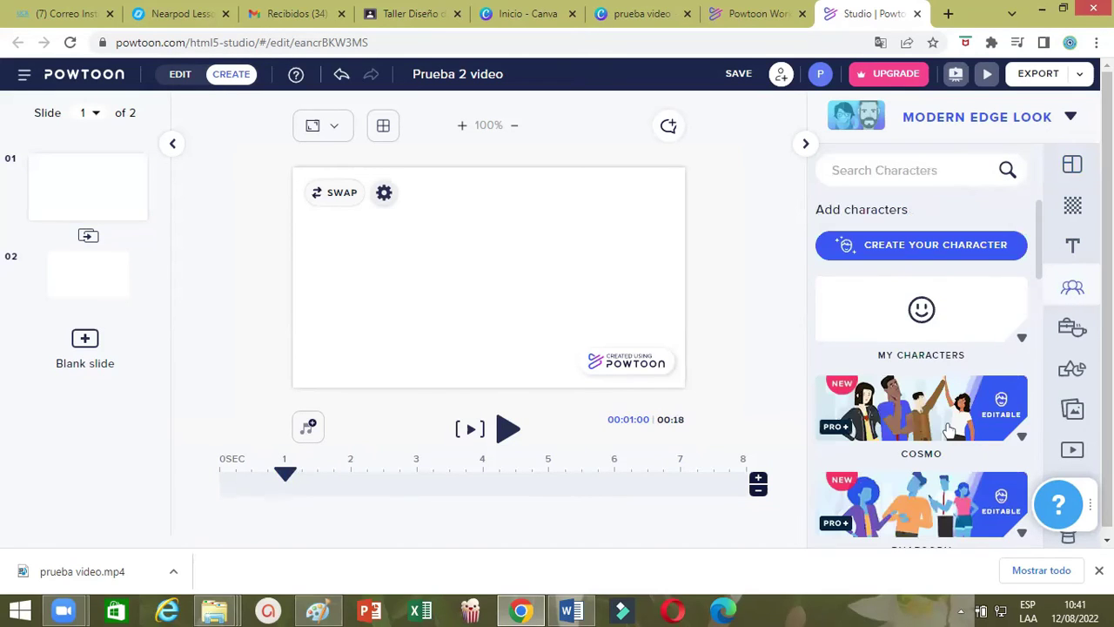
{"action": "scroll", "coordinate": [1012, 466], "scroll_direction": "down", "scroll_amount": 1}
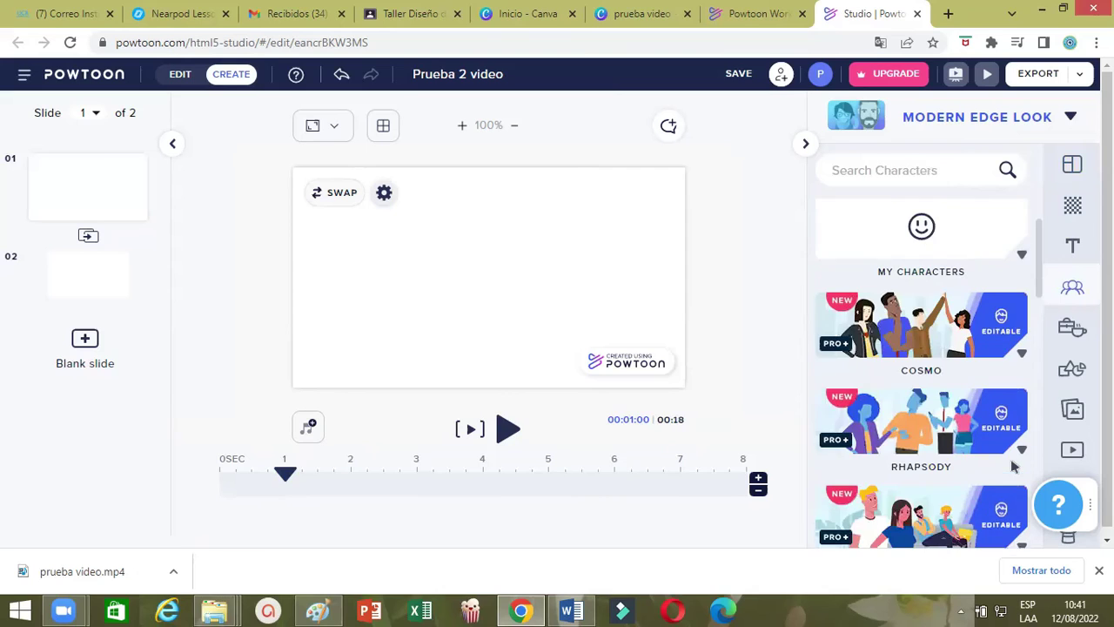
{"action": "scroll", "coordinate": [1018, 472], "scroll_direction": "down", "scroll_amount": 3}
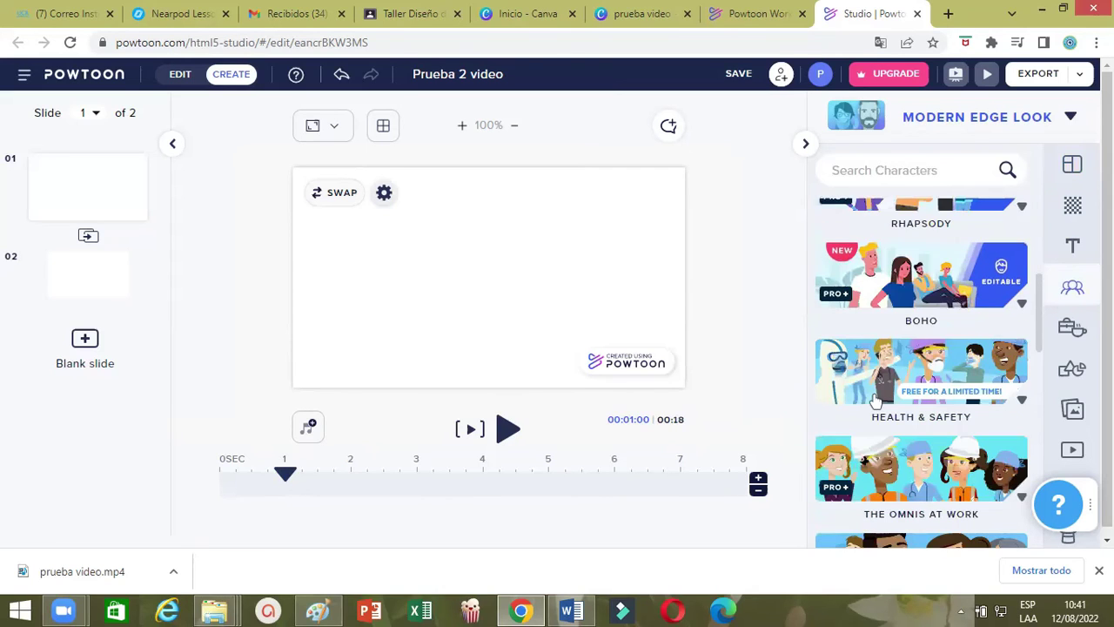
{"action": "left_click", "coordinate": [945, 365]}
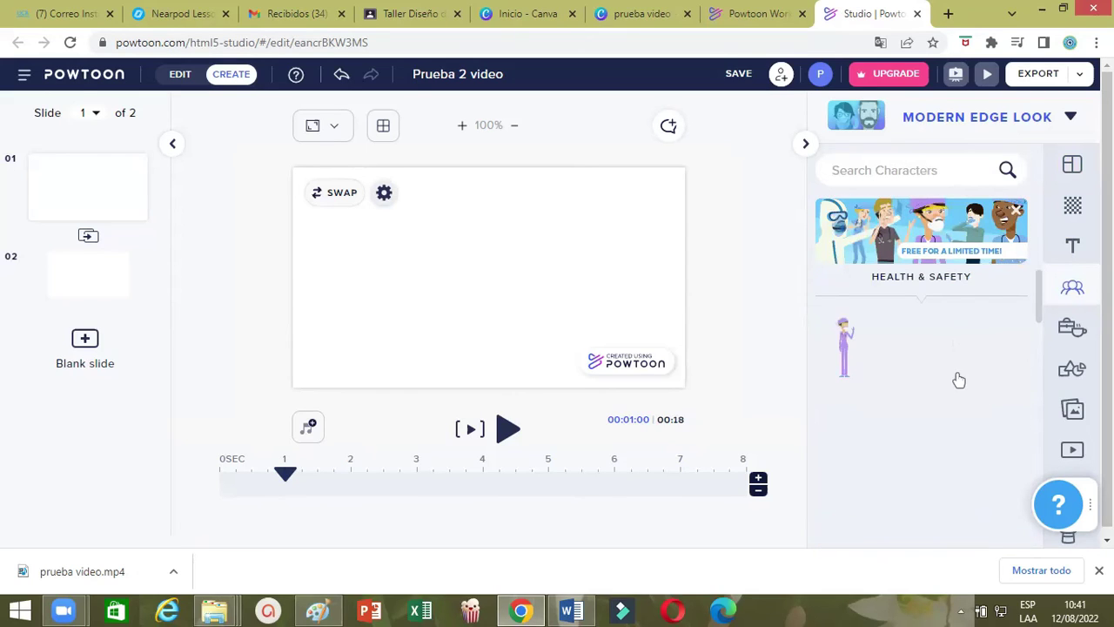
{"action": "scroll", "coordinate": [950, 456], "scroll_direction": "down", "scroll_amount": 1}
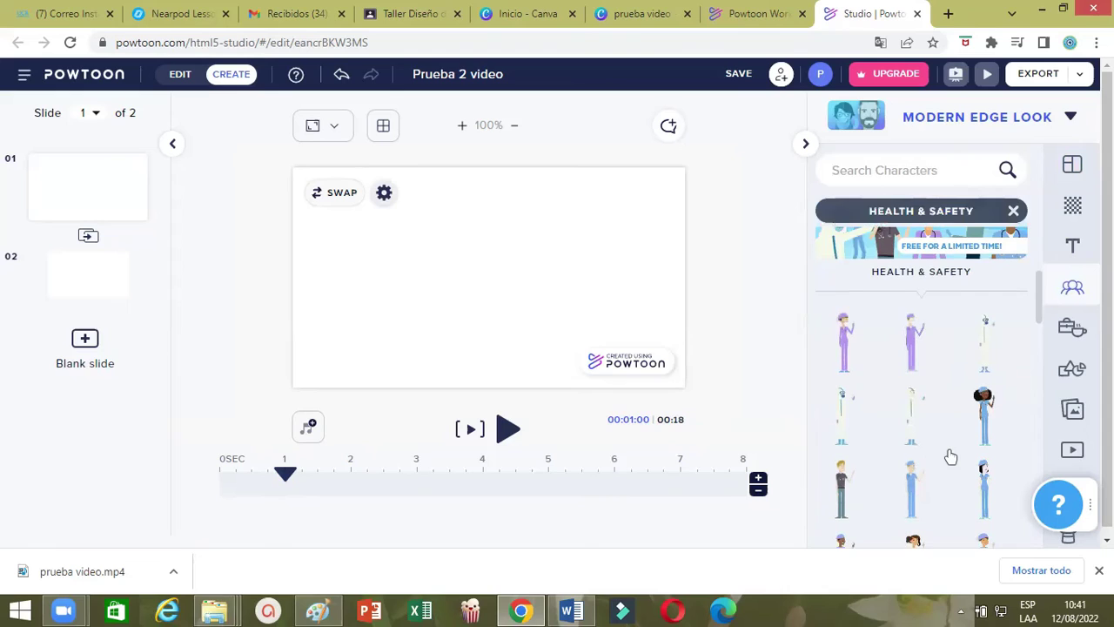
{"action": "scroll", "coordinate": [950, 456], "scroll_direction": "down", "scroll_amount": 1}
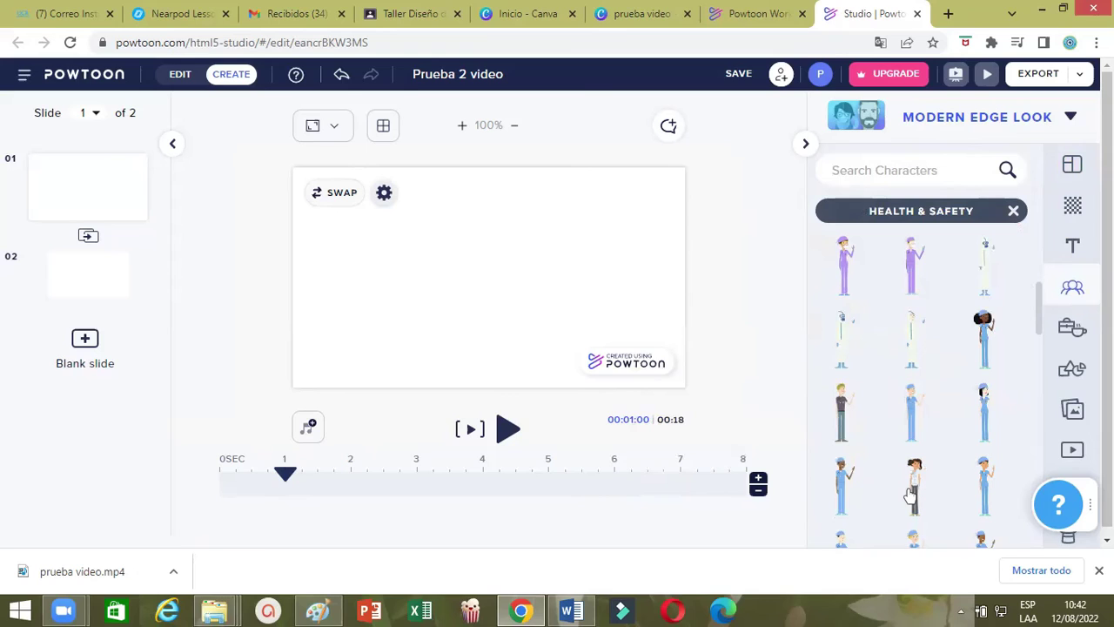
Add the dark-haired woman in a white shirt and dark trousers to the first slide in the Hello pose
{"action": "mouse_move", "coordinate": [909, 494]}
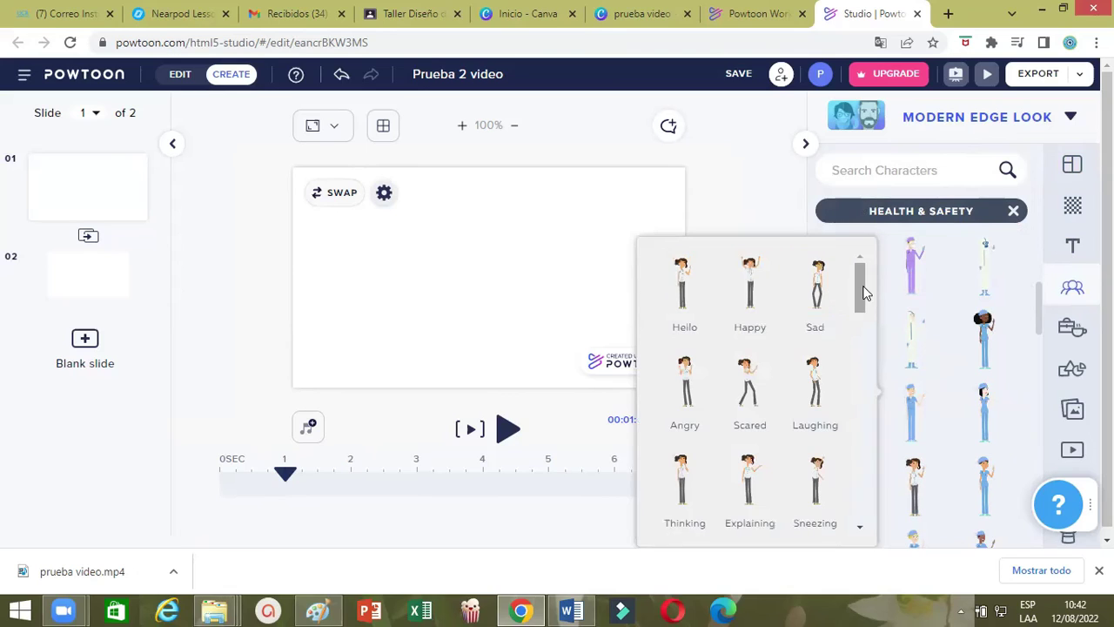
{"action": "left_click_drag", "start_coordinate": [860, 304], "coordinate": [862, 349]}
{"action": "scroll", "coordinate": [866, 339], "scroll_direction": "down", "scroll_amount": 2}
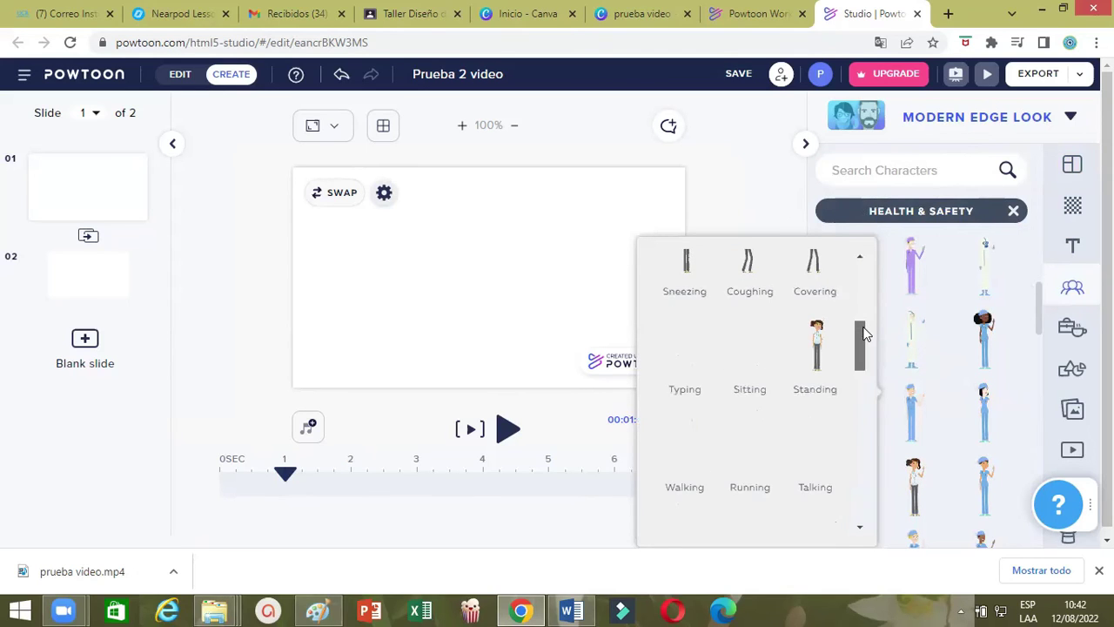
{"action": "scroll", "coordinate": [864, 334], "scroll_direction": "up", "scroll_amount": 1}
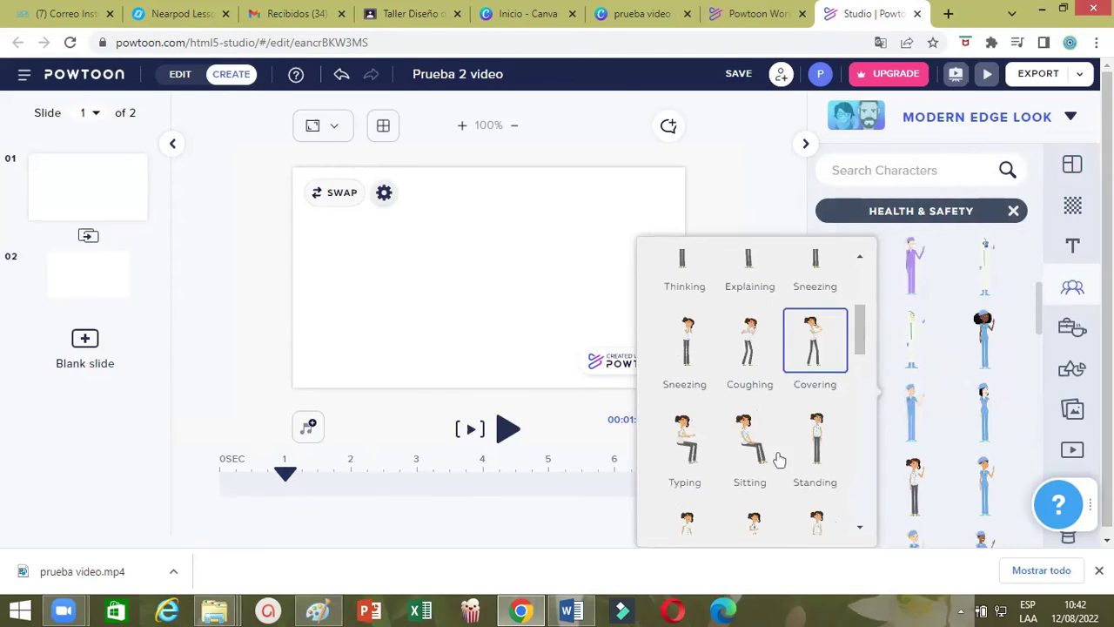
{"action": "scroll", "coordinate": [858, 309], "scroll_direction": "up", "scroll_amount": 1}
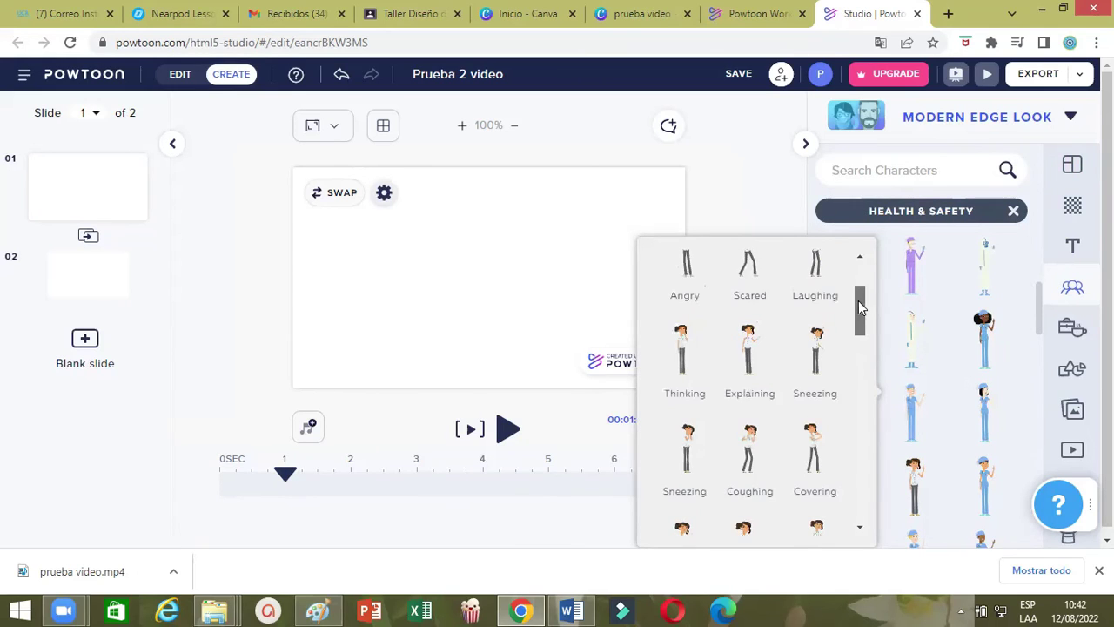
{"action": "scroll", "coordinate": [700, 263], "scroll_direction": "up", "scroll_amount": 1}
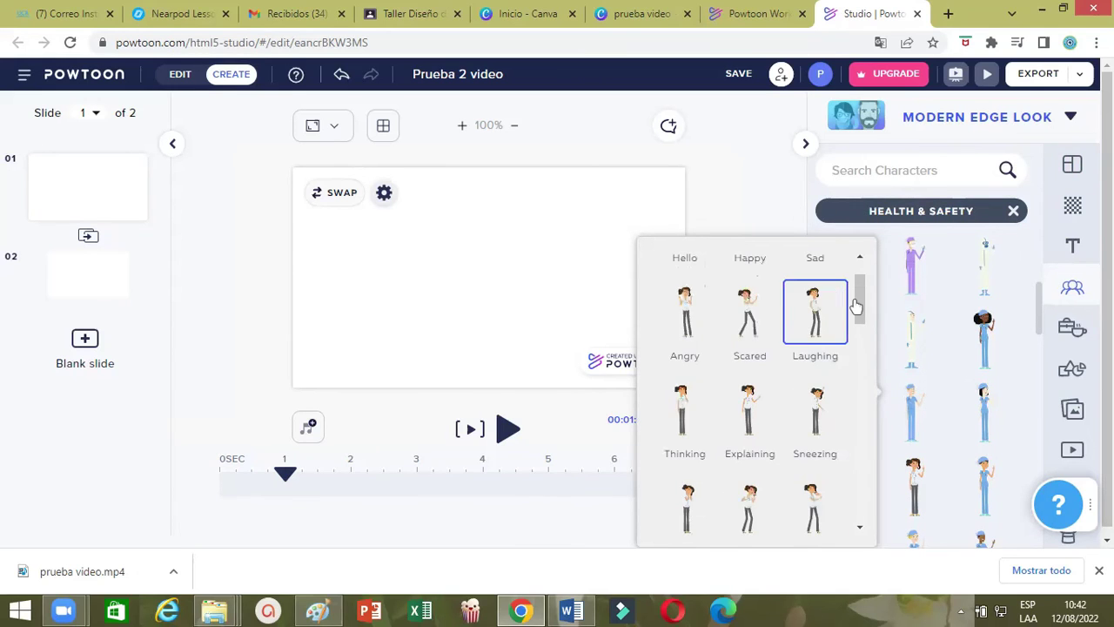
{"action": "scroll", "coordinate": [696, 301], "scroll_direction": "up", "scroll_amount": 1}
{"action": "left_click", "coordinate": [685, 290]}
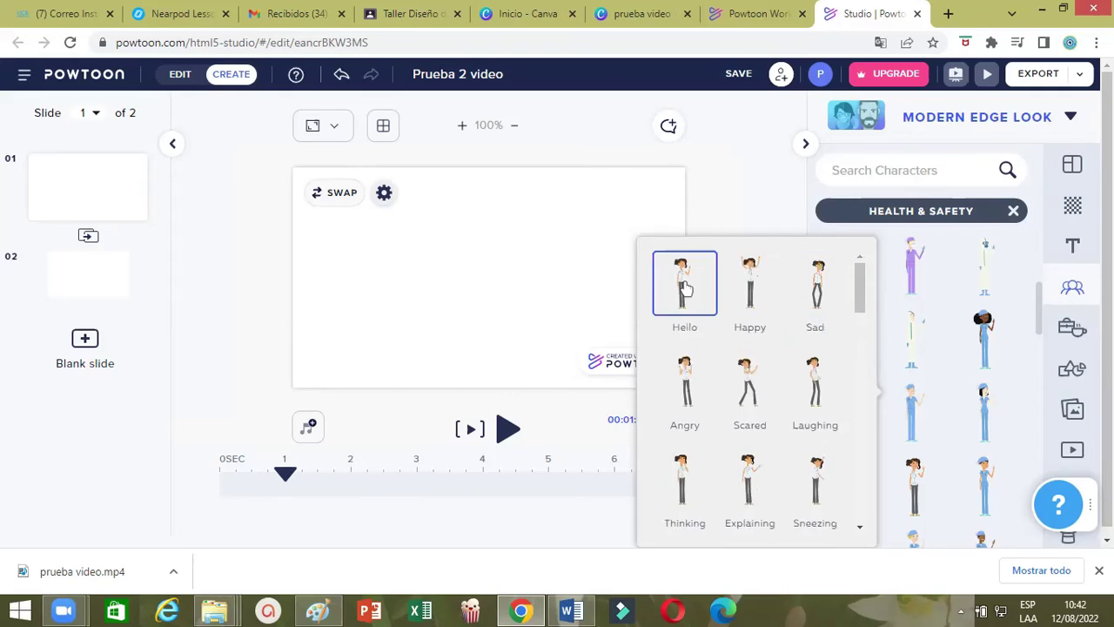
{"action": "left_click", "coordinate": [384, 394]}
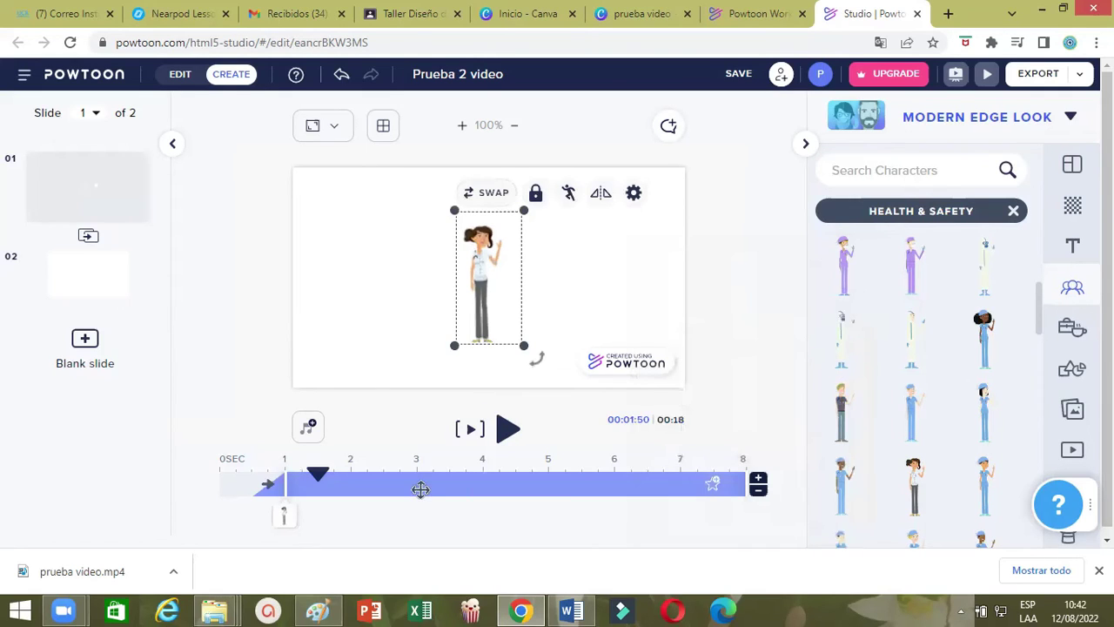
Shorten the woman character's time on the first slide so that it ends at 3 seconds
{"action": "left_click", "coordinate": [286, 515]}
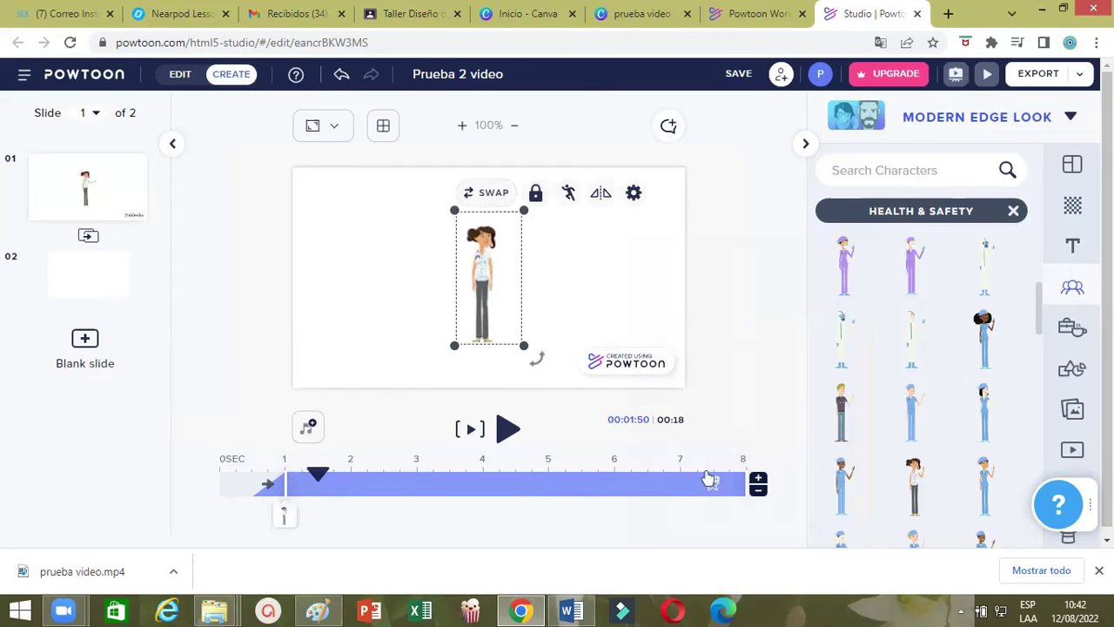
{"action": "left_click_drag", "start_coordinate": [713, 484], "coordinate": [351, 484]}
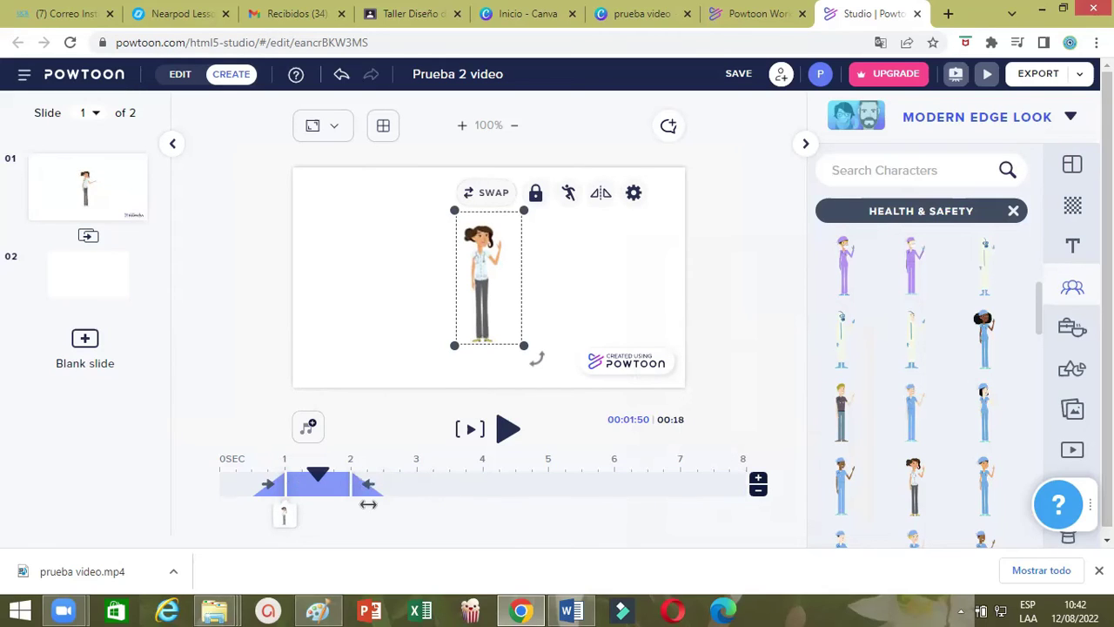
{"action": "left_click_drag", "start_coordinate": [354, 489], "coordinate": [417, 485]}
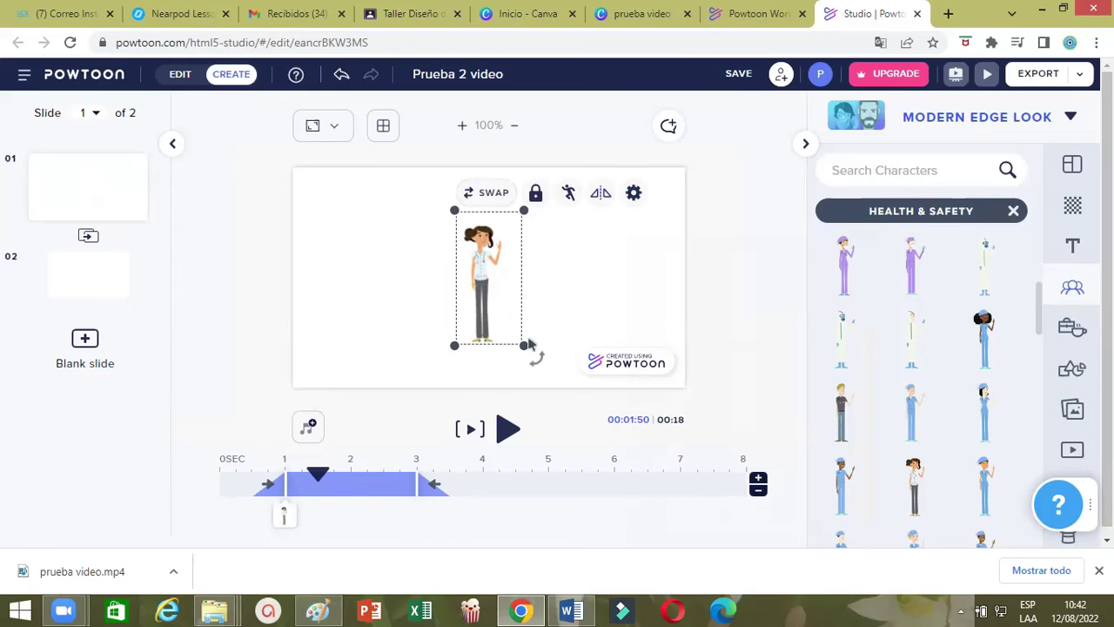
Enlarge the woman character and place her in the lower left of the slide, with her legs beyond the bottom edge
{"action": "left_click_drag", "start_coordinate": [573, 410], "coordinate": [550, 343]}
{"action": "left_click_drag", "start_coordinate": [399, 349], "coordinate": [394, 348]}
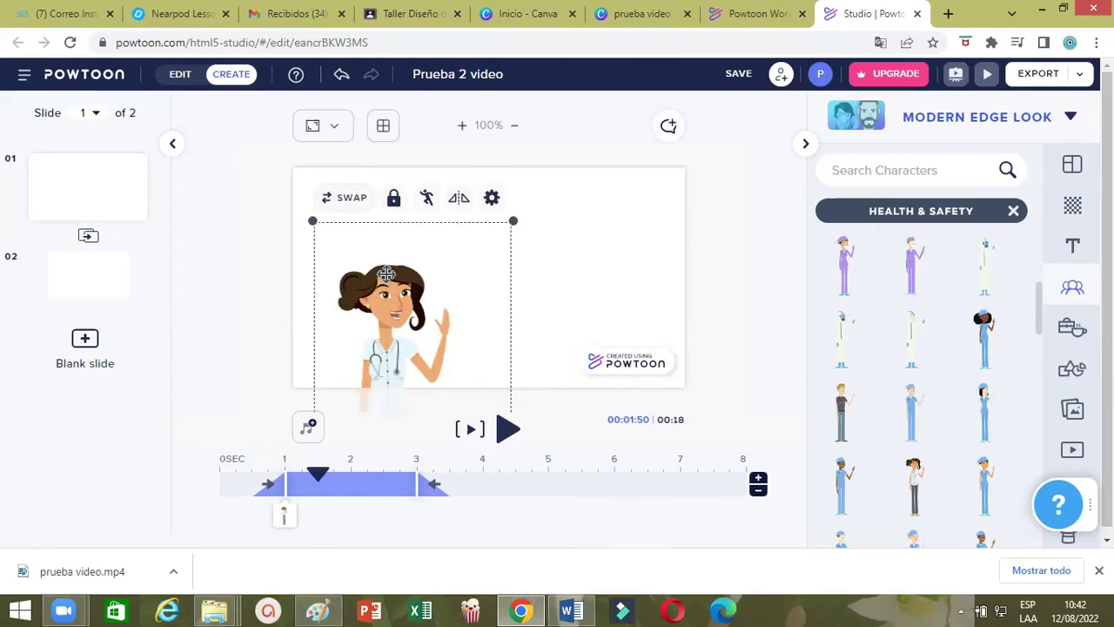
{"action": "left_click_drag", "start_coordinate": [372, 304], "coordinate": [374, 287]}
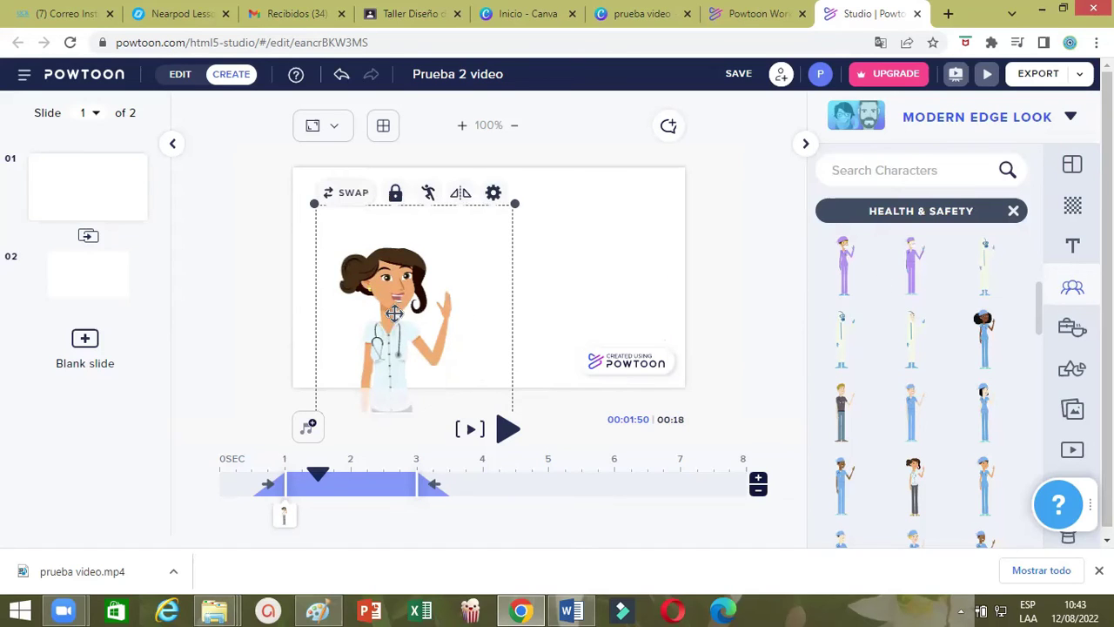
{"action": "left_click_drag", "start_coordinate": [395, 313], "coordinate": [405, 322]}
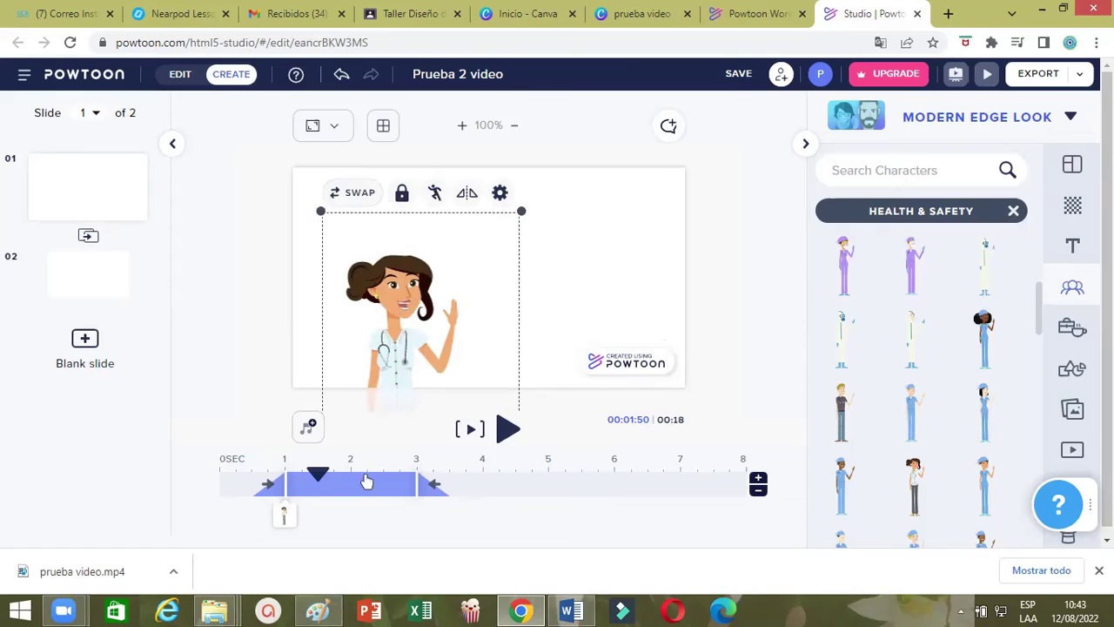
Move the first slide's playhead to 3:25 to preview how the character exits
{"action": "left_click", "coordinate": [465, 476]}
{"action": "left_click", "coordinate": [441, 478]}
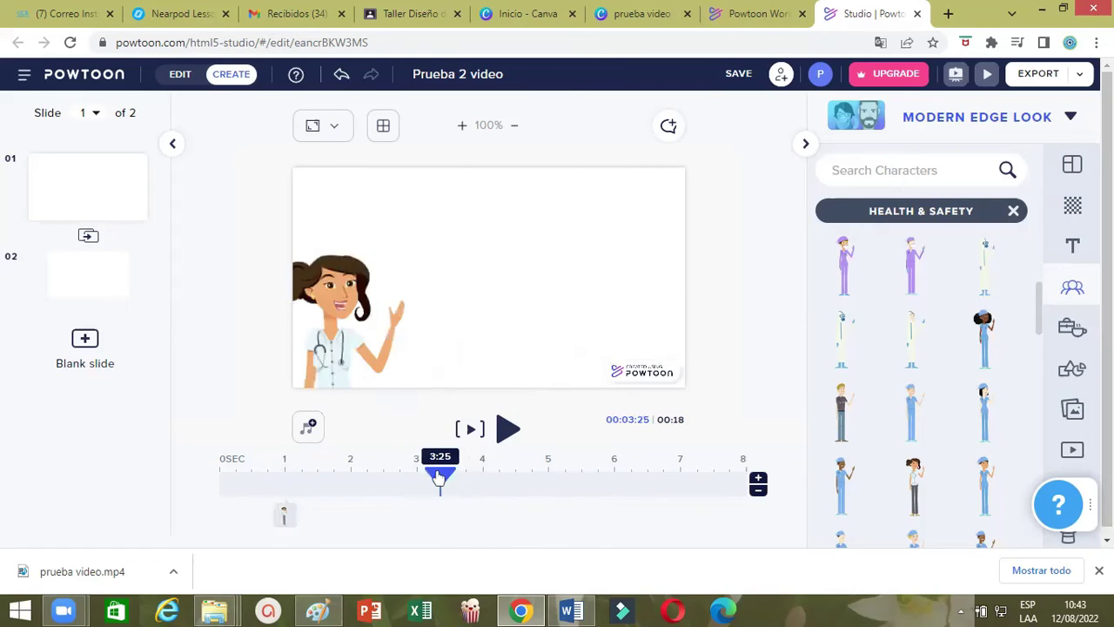
Add a subtitle reading "Hola!" to the first slide at 2:50 and place it just above and beside the woman's raised hand
{"action": "left_click", "coordinate": [377, 478]}
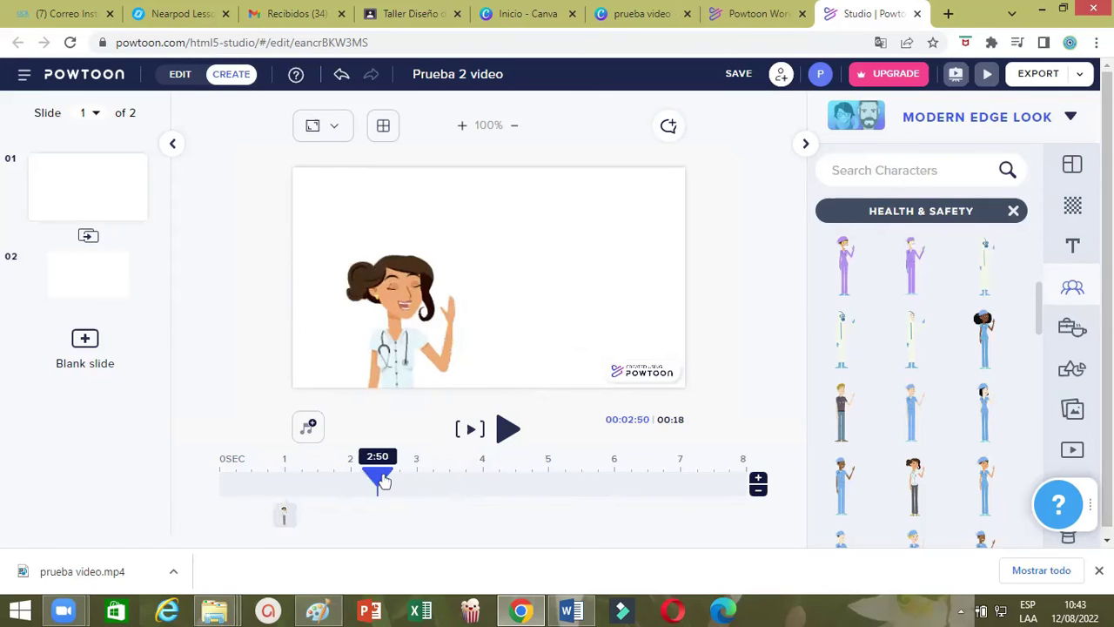
{"action": "left_click", "coordinate": [1072, 247]}
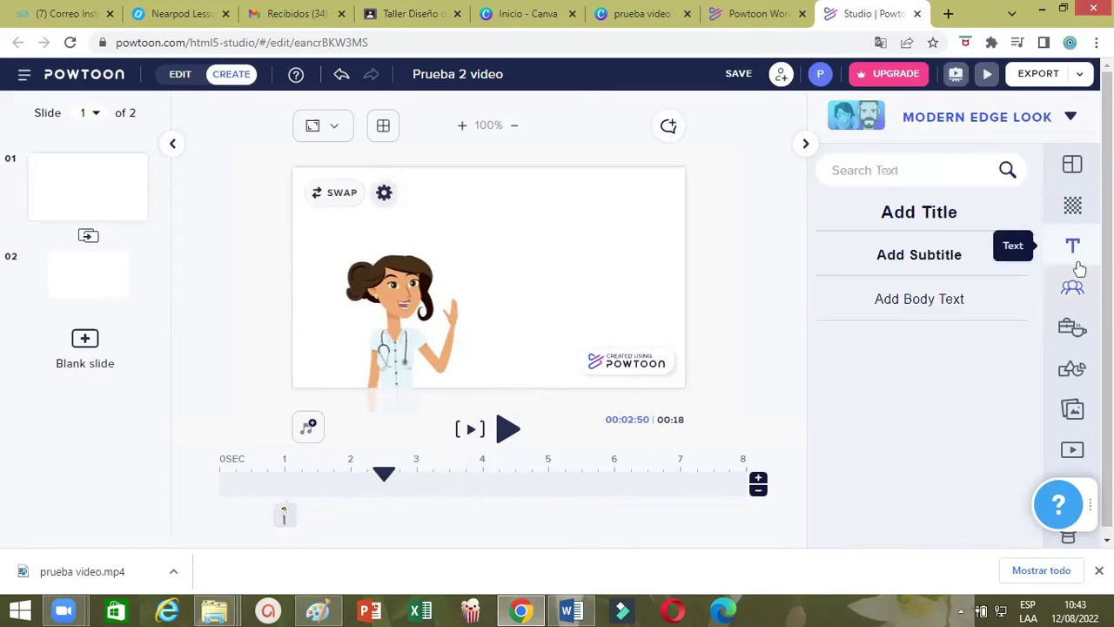
{"action": "left_click", "coordinate": [914, 258]}
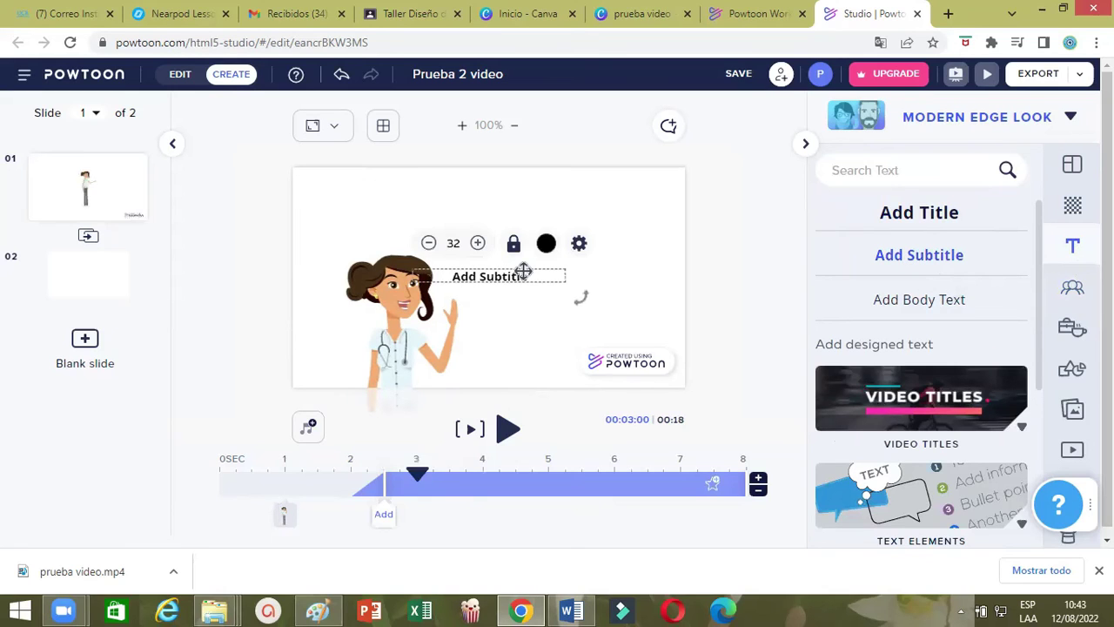
{"action": "double_click", "coordinate": [532, 275]}
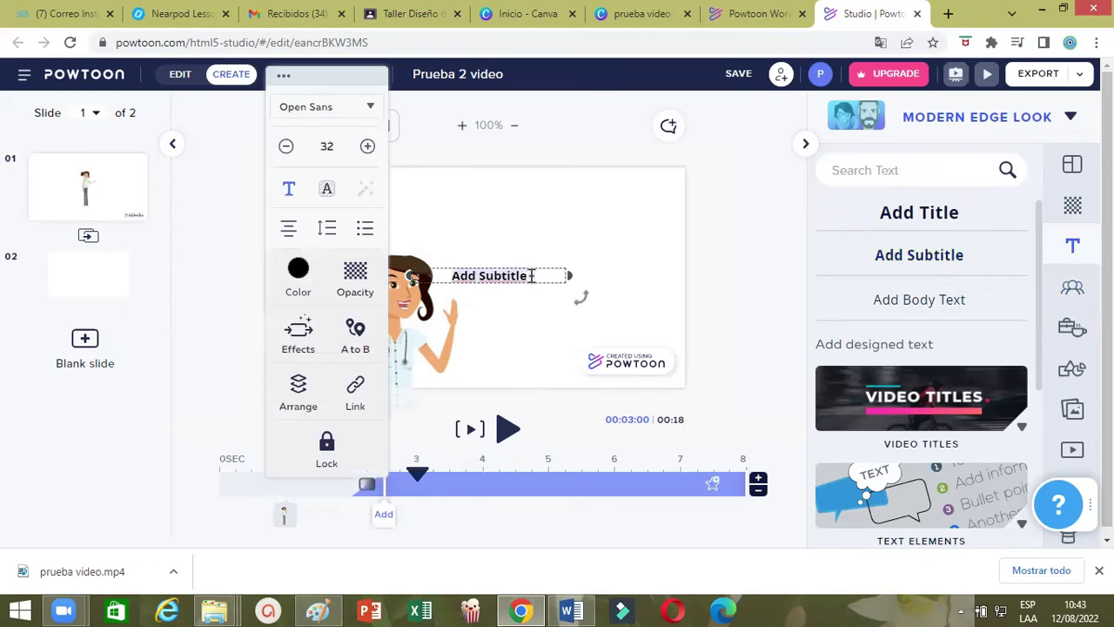
{"action": "key", "text": "BackSpace"}
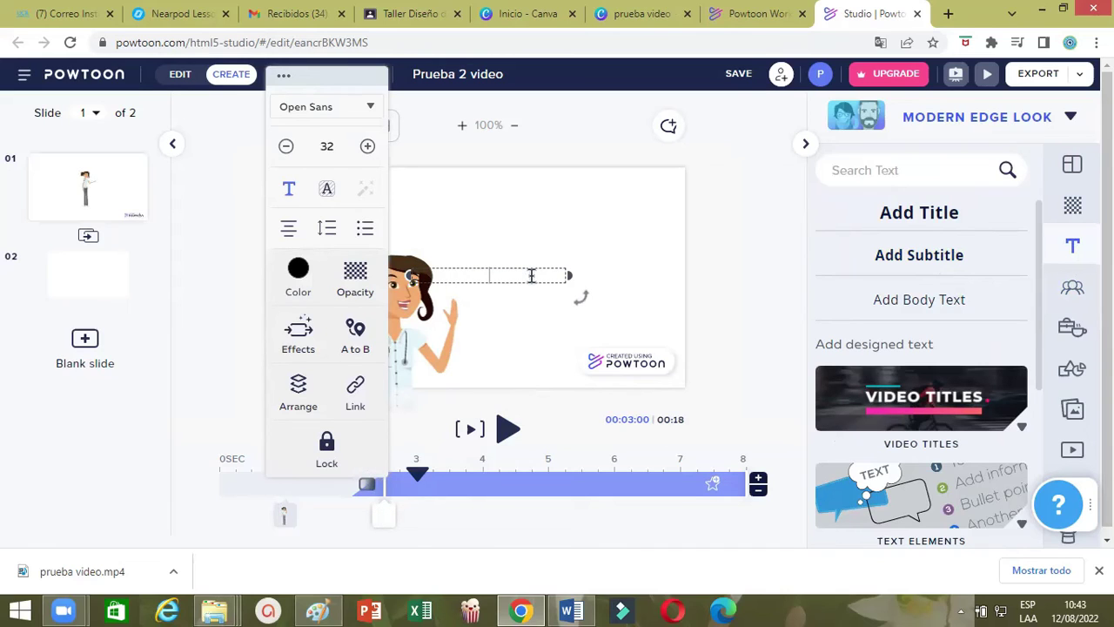
{"action": "type", "text": "Hola!"}
{"action": "left_click", "coordinate": [564, 258]}
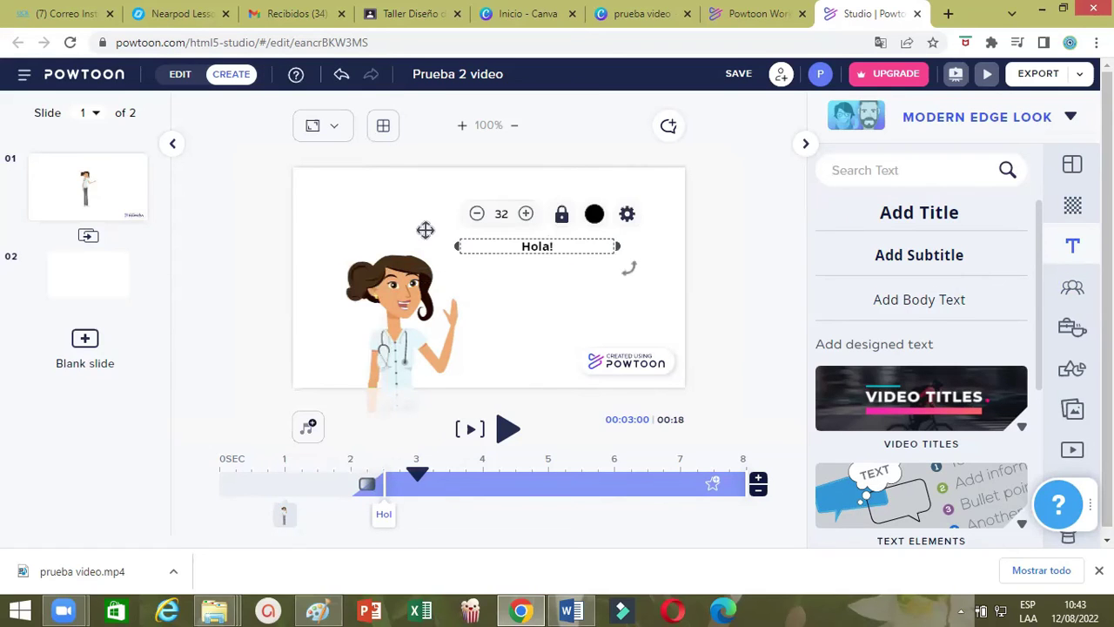
Increase the "Hola!" text's font size to 35 and colour it orange
{"action": "left_click", "coordinate": [525, 214]}
{"action": "left_click", "coordinate": [526, 214]}
{"action": "left_click", "coordinate": [525, 214]}
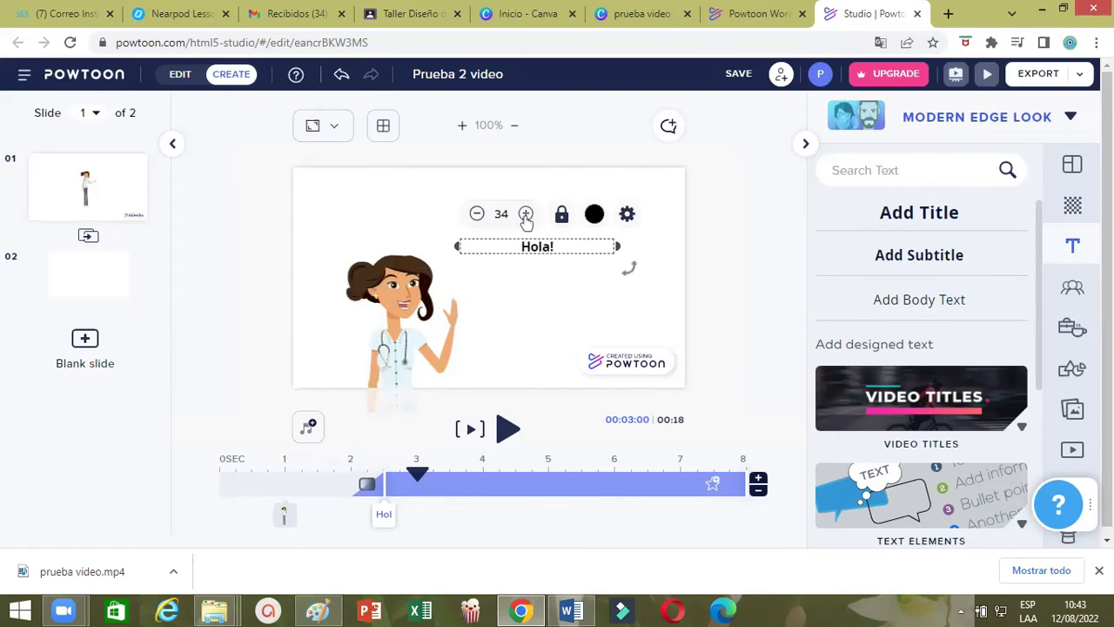
{"action": "left_click", "coordinate": [594, 215]}
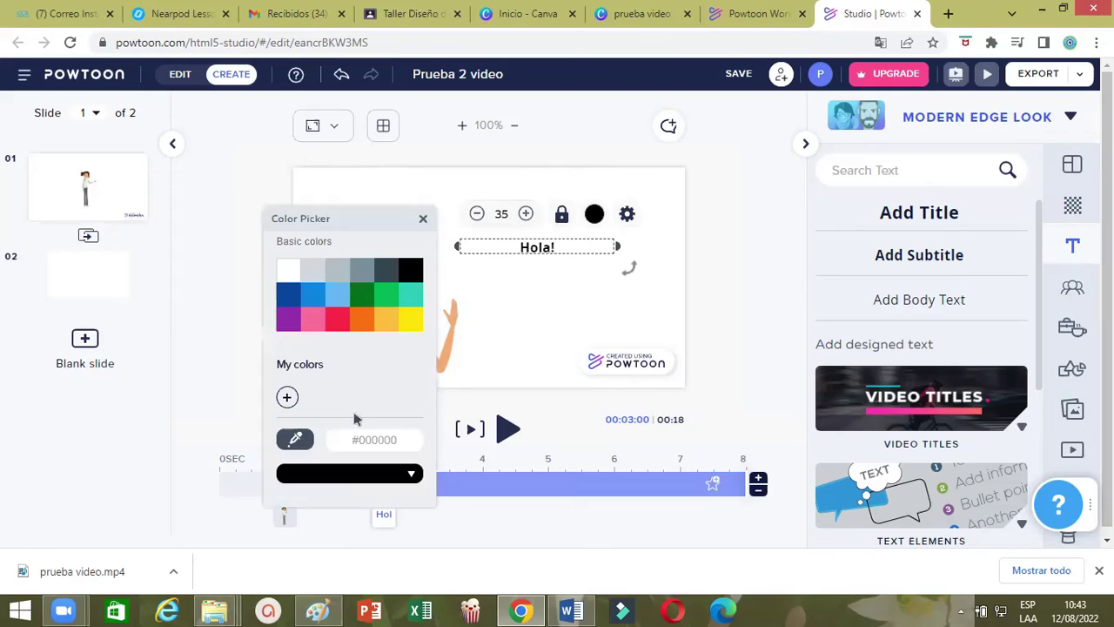
{"action": "left_click", "coordinate": [363, 332]}
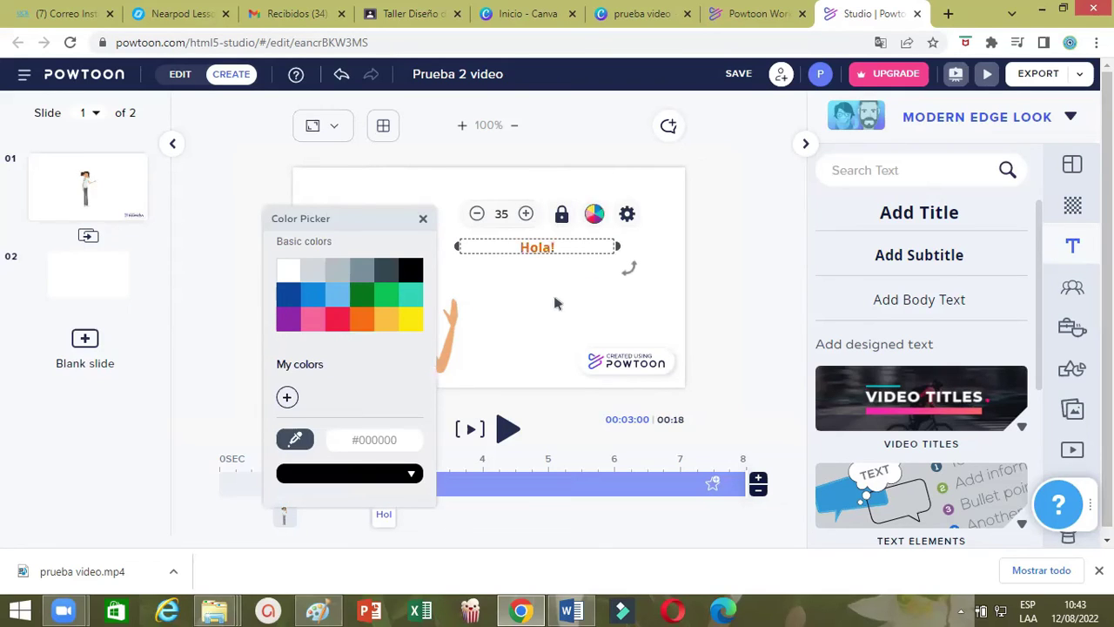
{"action": "left_click", "coordinate": [568, 249]}
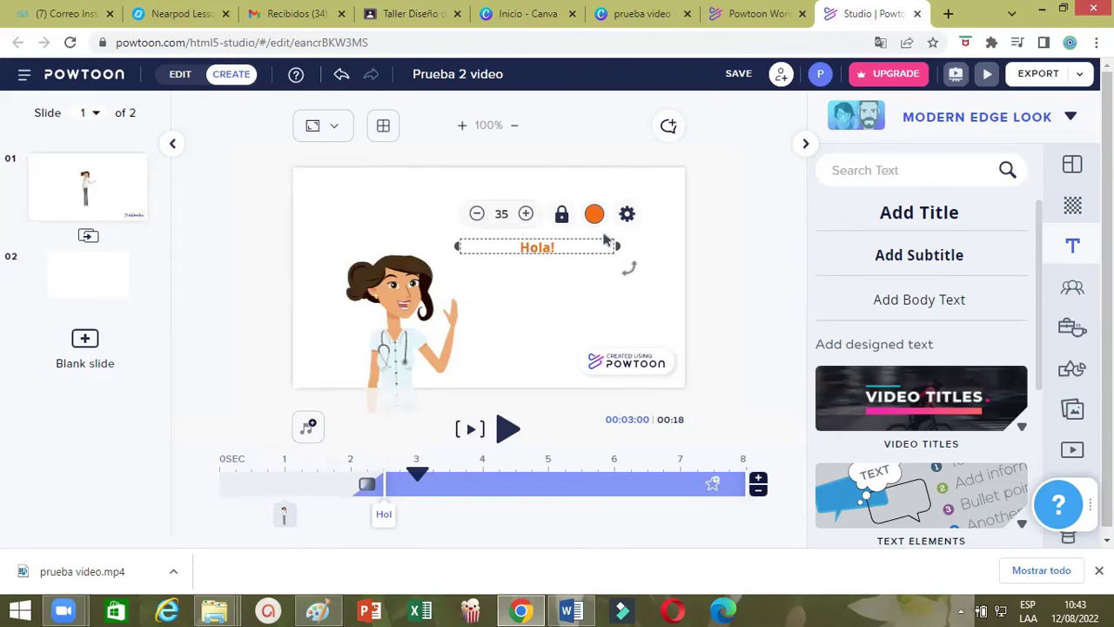
Apply the Pop enter effect to the "Hola!" text and enlarge its font further
{"action": "left_click", "coordinate": [627, 214]}
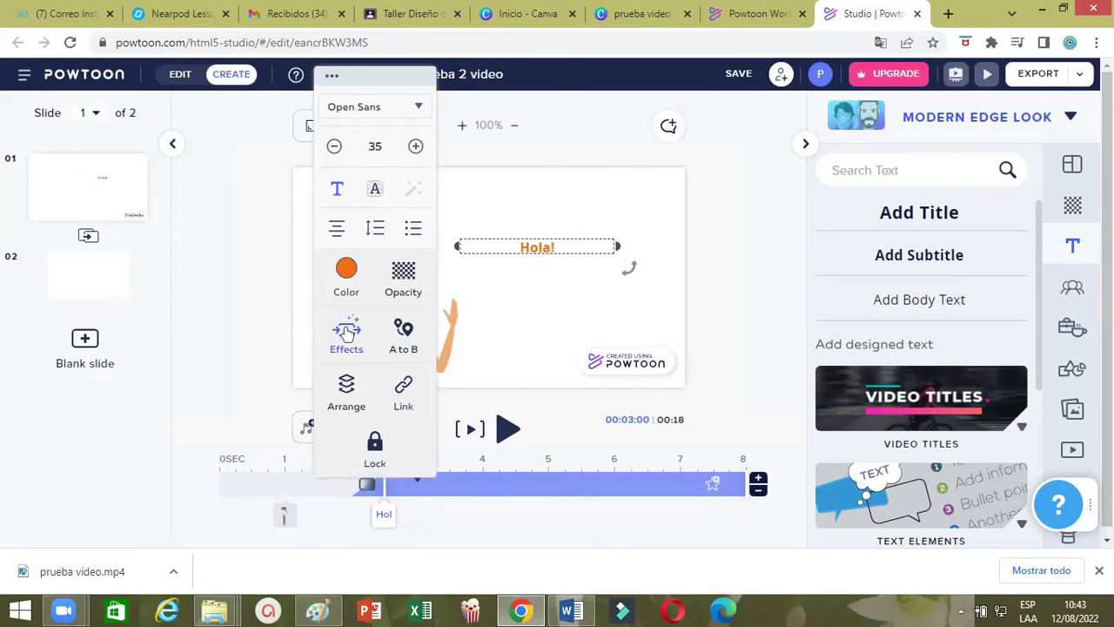
{"action": "left_click", "coordinate": [346, 341]}
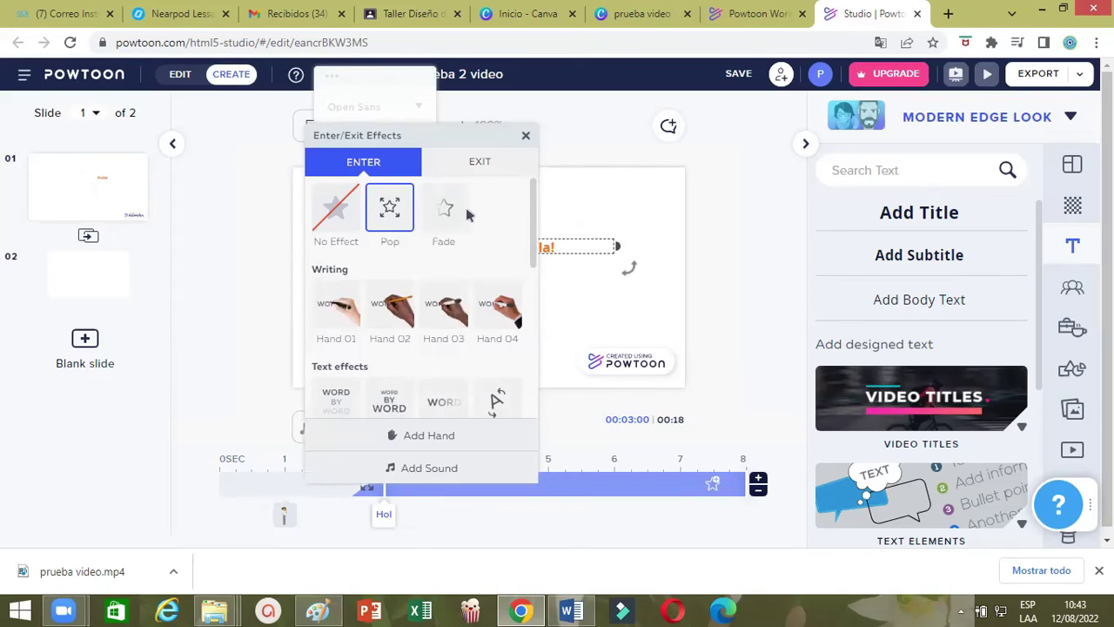
{"action": "left_click", "coordinate": [526, 135]}
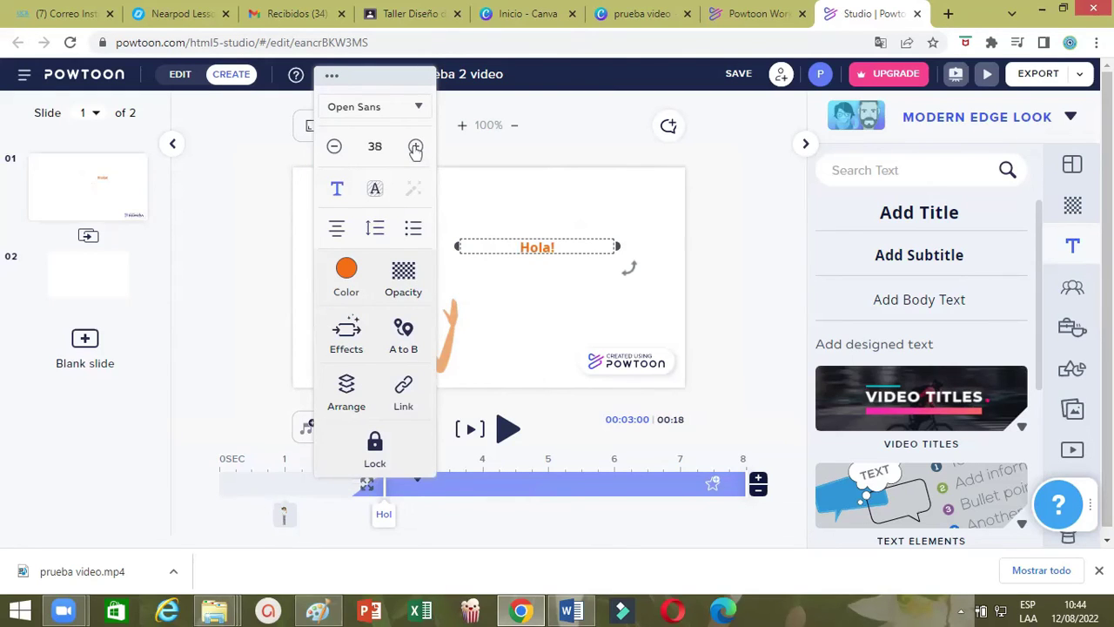
{"action": "left_click", "coordinate": [544, 305]}
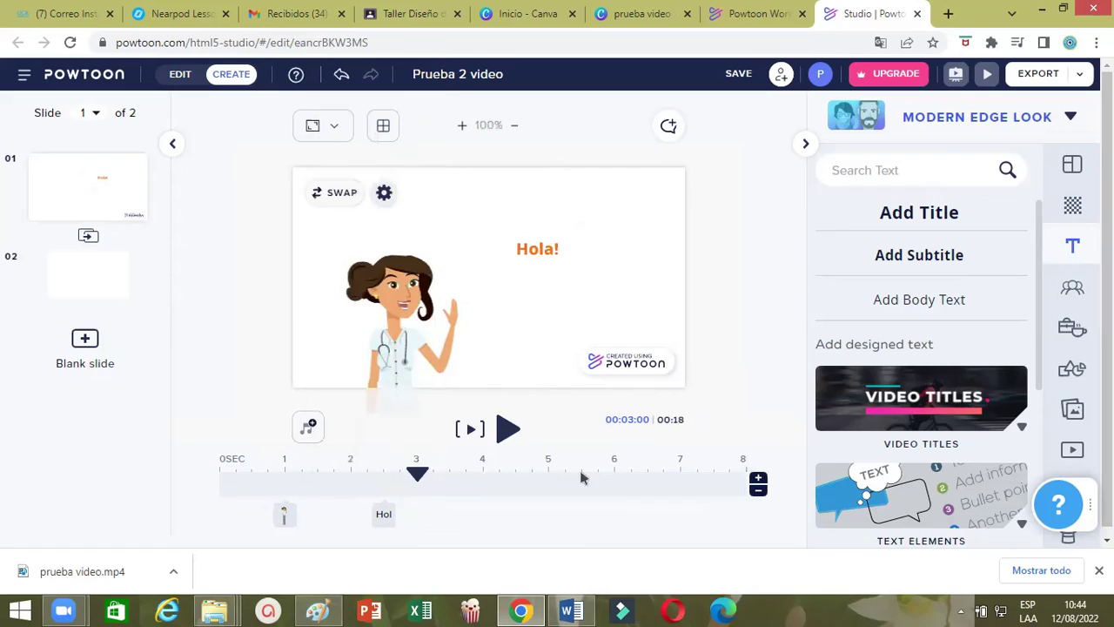
Reduce the first slide's duration to 4 seconds
{"action": "left_click", "coordinate": [758, 494]}
{"action": "left_click", "coordinate": [758, 494]}
{"action": "left_click", "coordinate": [758, 493]}
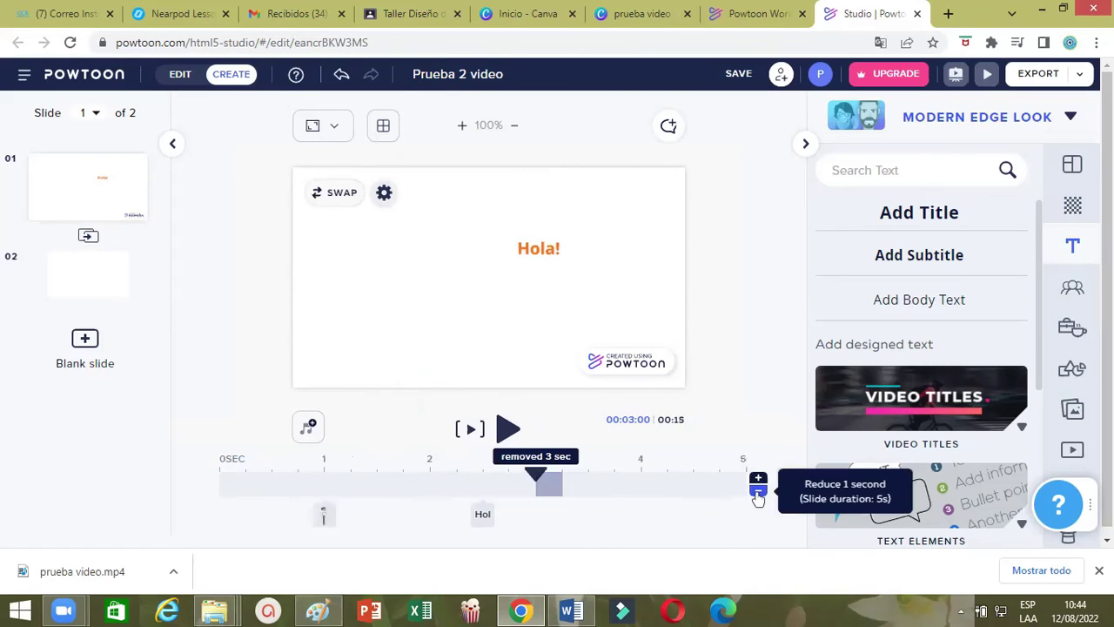
{"action": "left_click", "coordinate": [758, 494]}
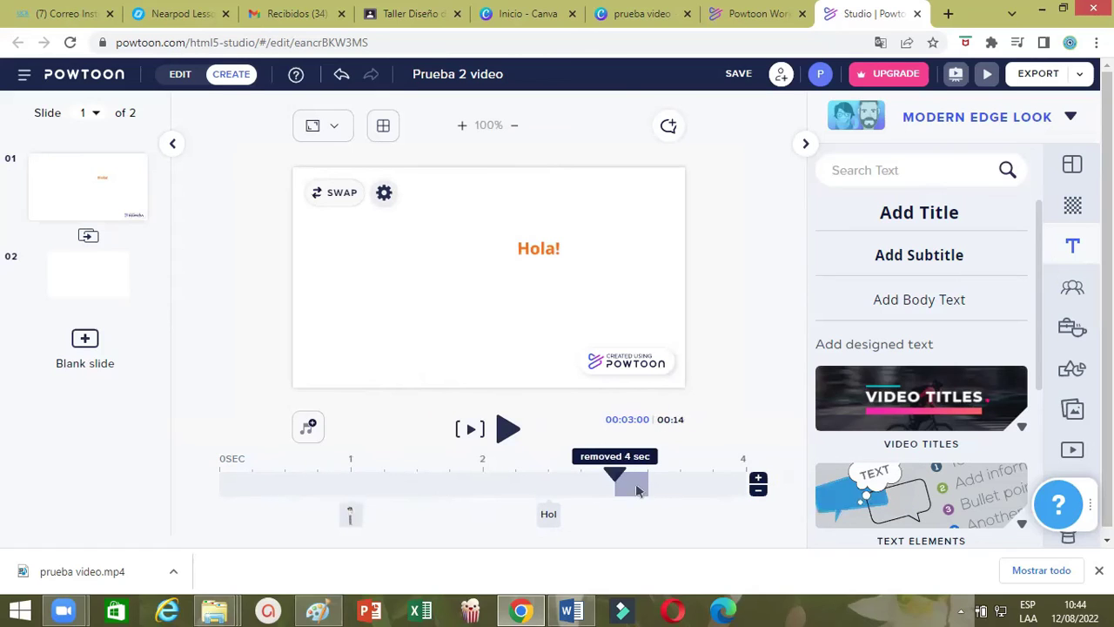
Play the video from the start of the first slide to check its timing, continuing into the second slide
{"action": "left_click", "coordinate": [221, 477]}
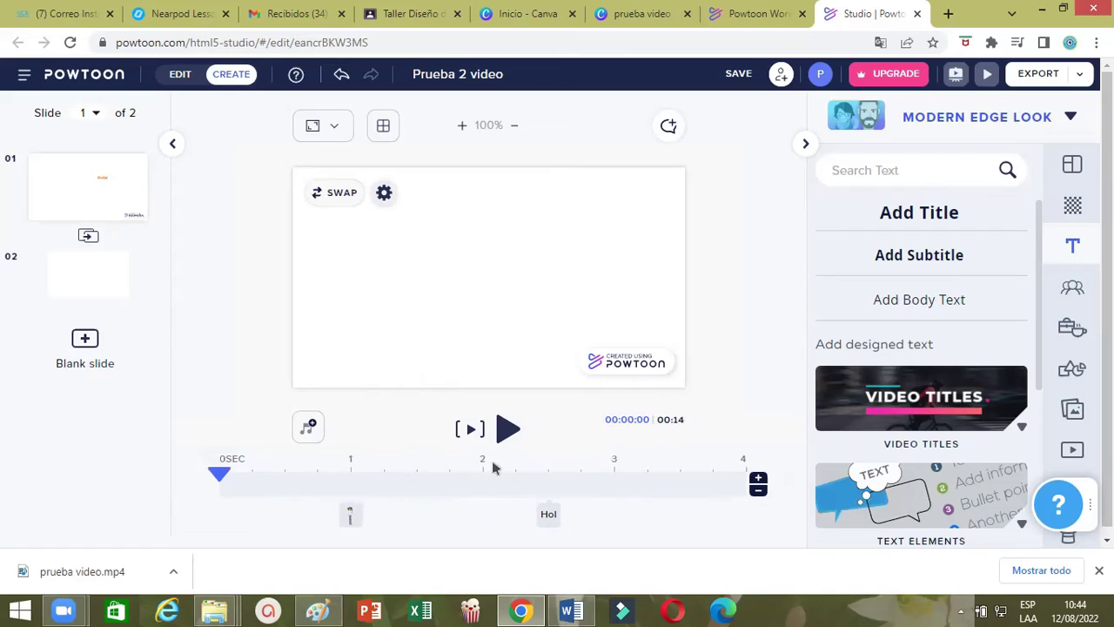
{"action": "left_click", "coordinate": [508, 429]}
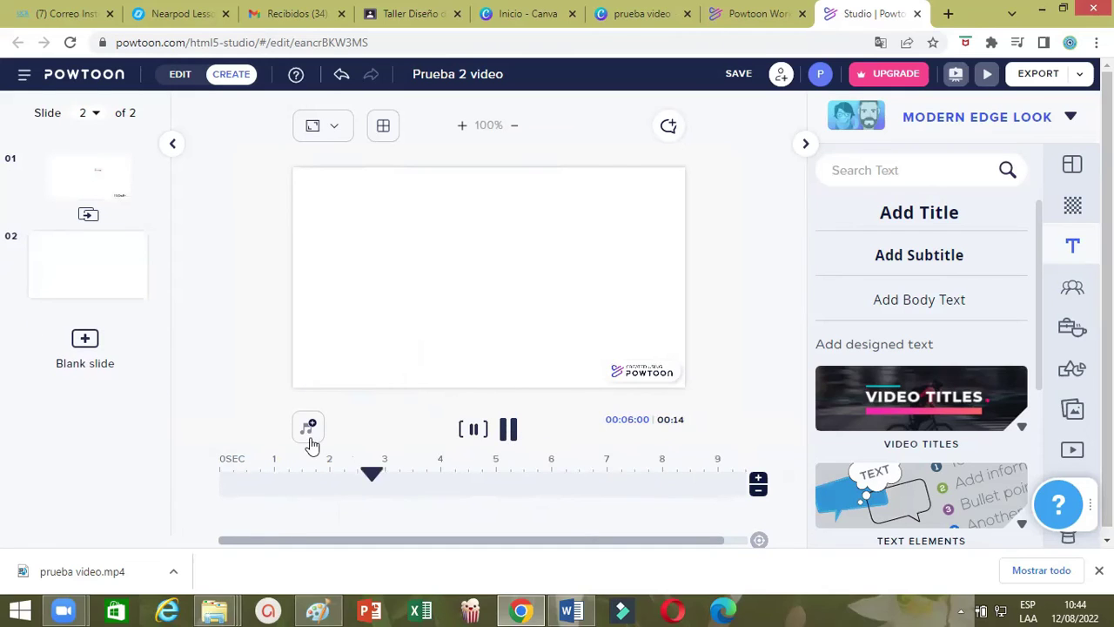
{"action": "left_click", "coordinate": [514, 430]}
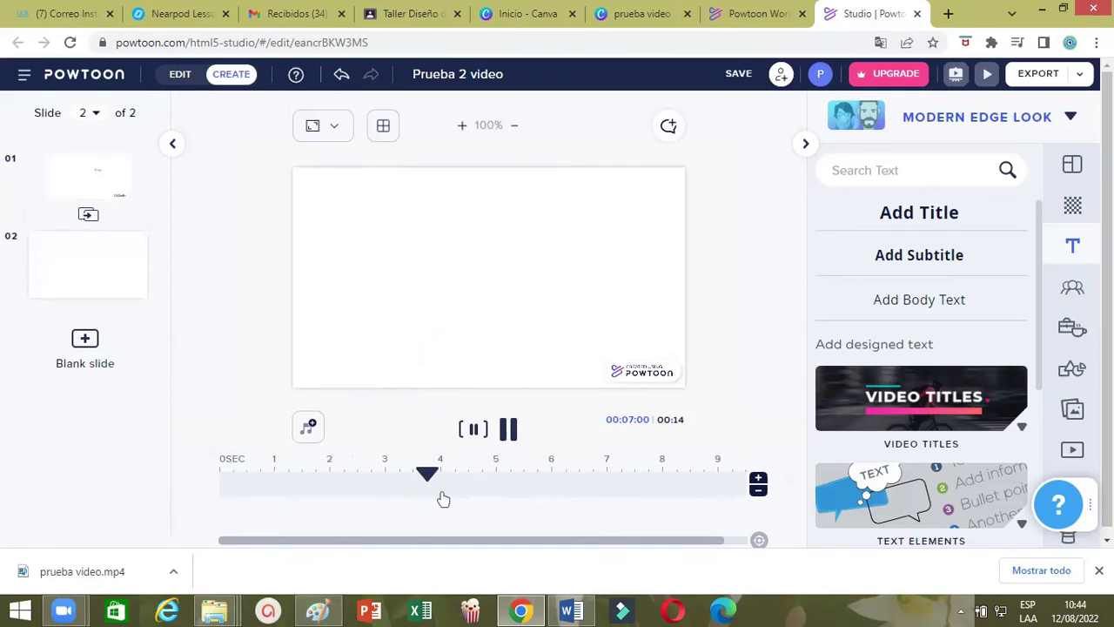
Upload the image "Logotipo-01 (1)" from the Recursos video folder and insert it on the second slide at 4:75
{"action": "left_click", "coordinate": [263, 475]}
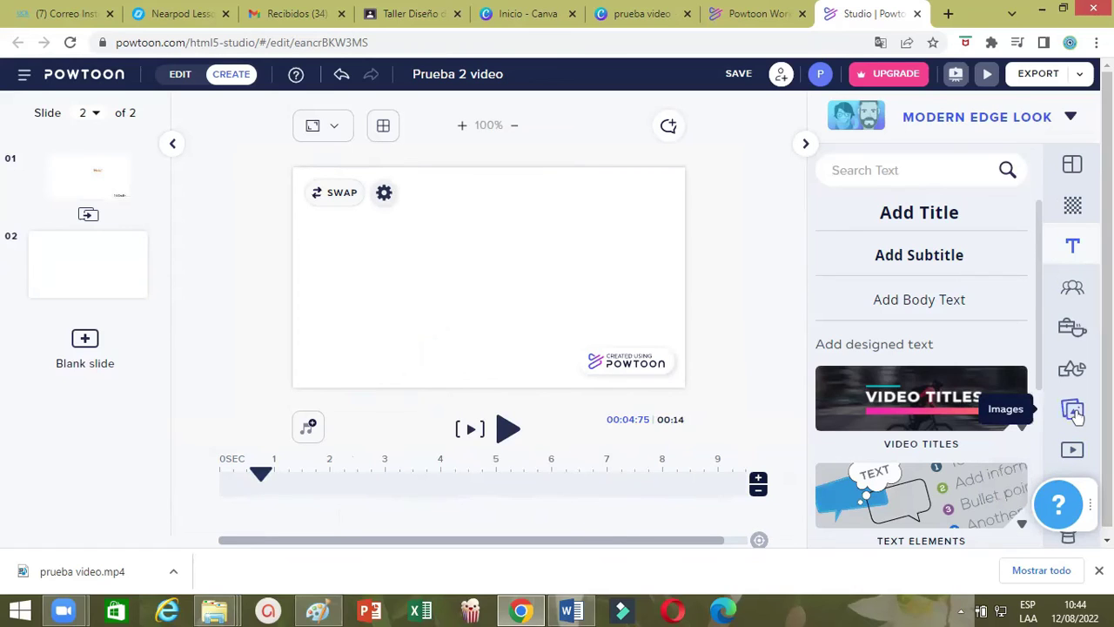
{"action": "left_click", "coordinate": [1074, 411]}
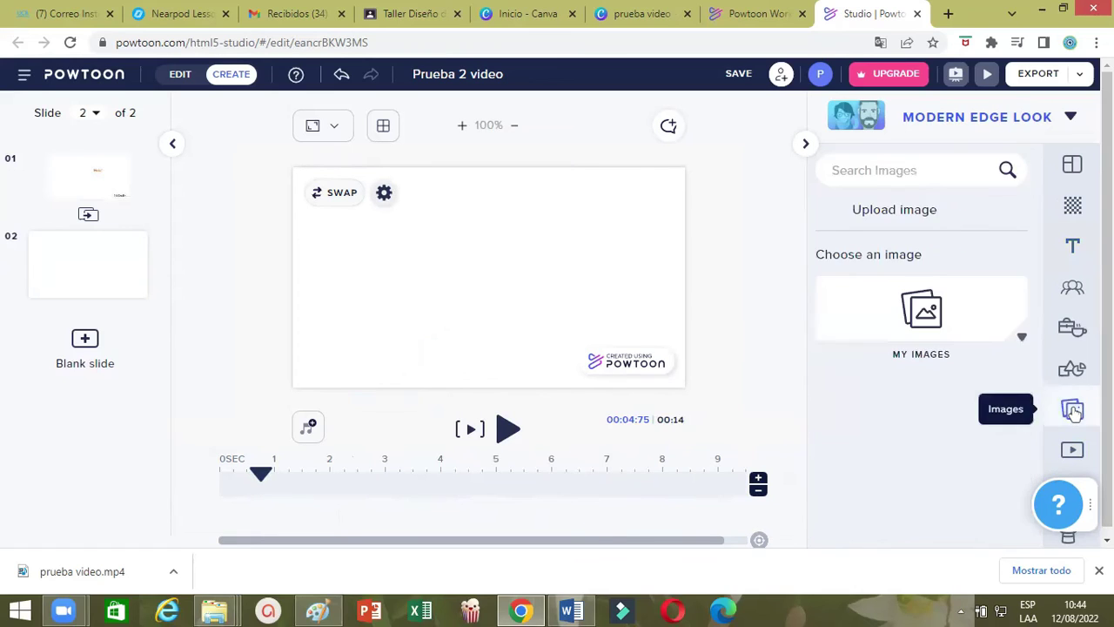
{"action": "left_click", "coordinate": [913, 325]}
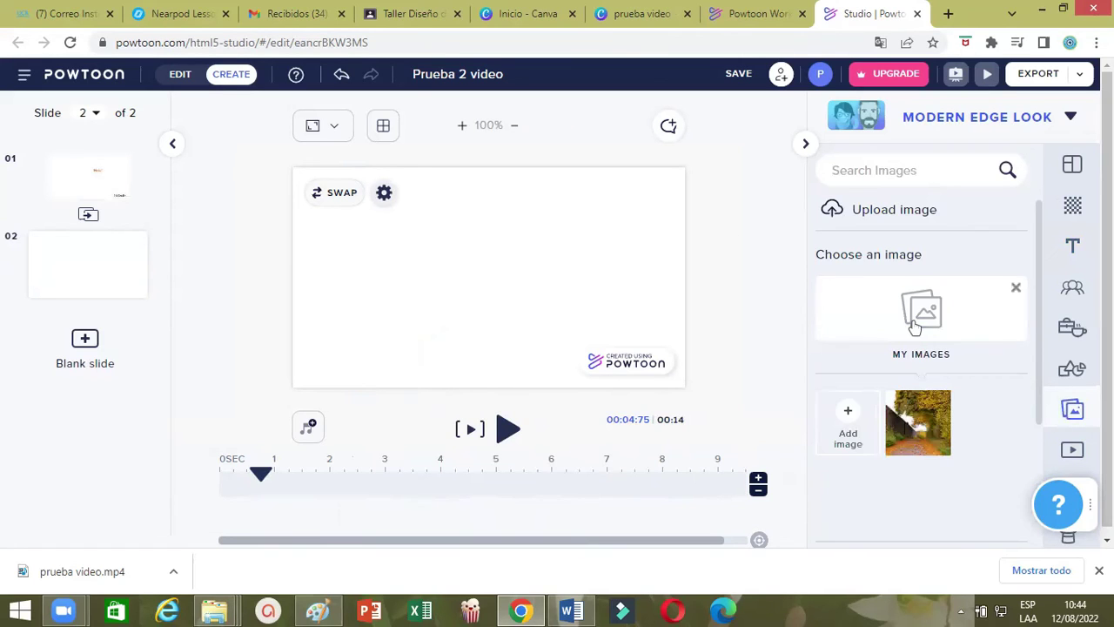
{"action": "left_click", "coordinate": [854, 427]}
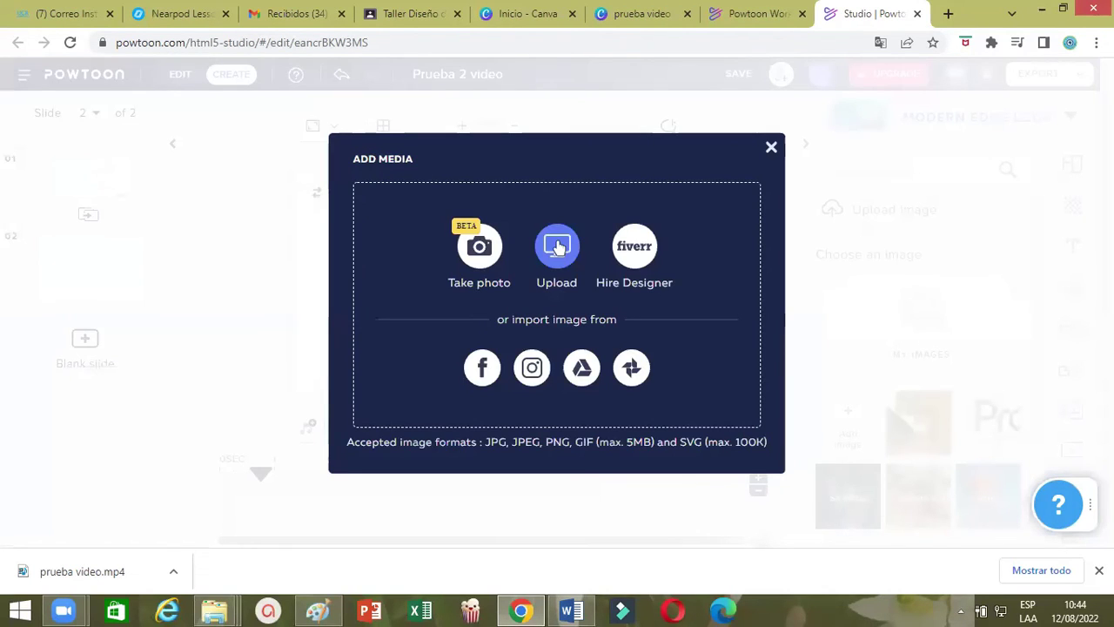
{"action": "left_click", "coordinate": [540, 248]}
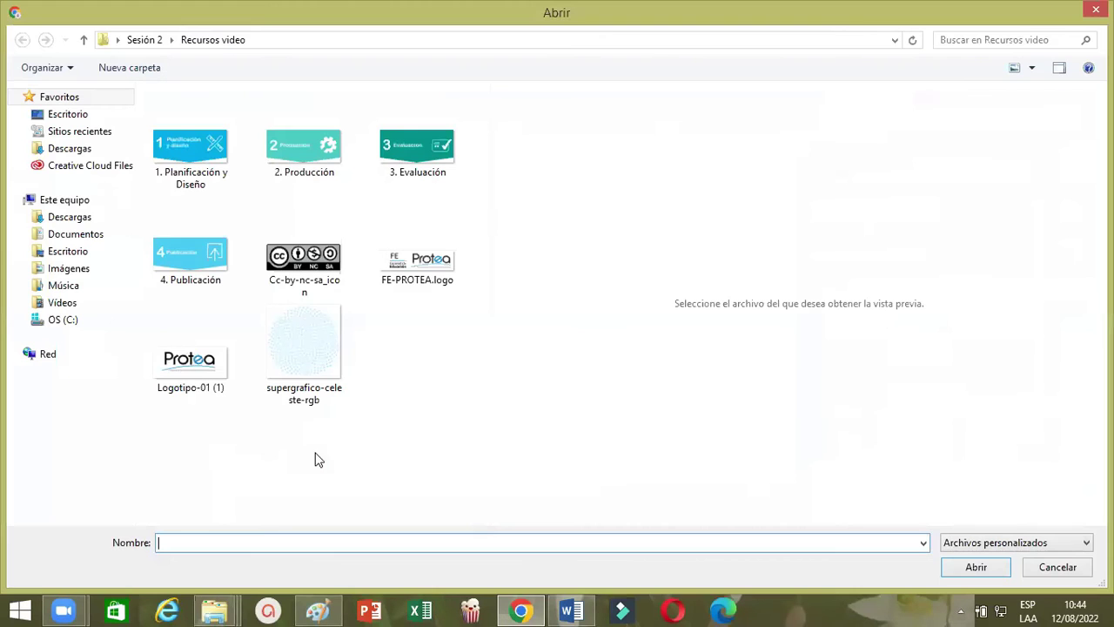
{"action": "left_click", "coordinate": [192, 345]}
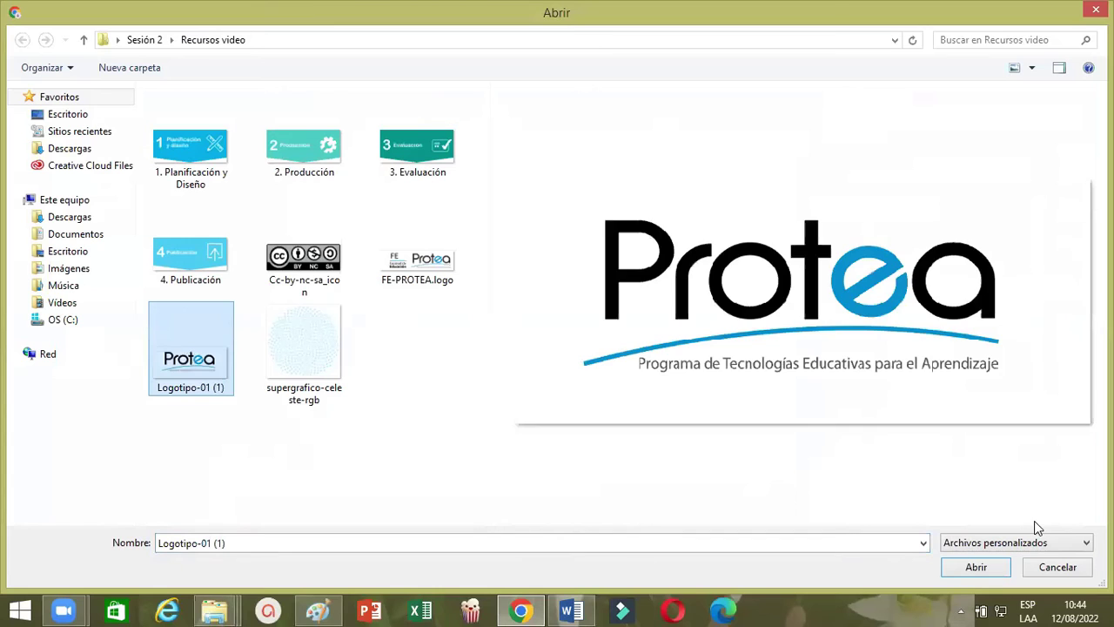
{"action": "key", "text": "Return"}
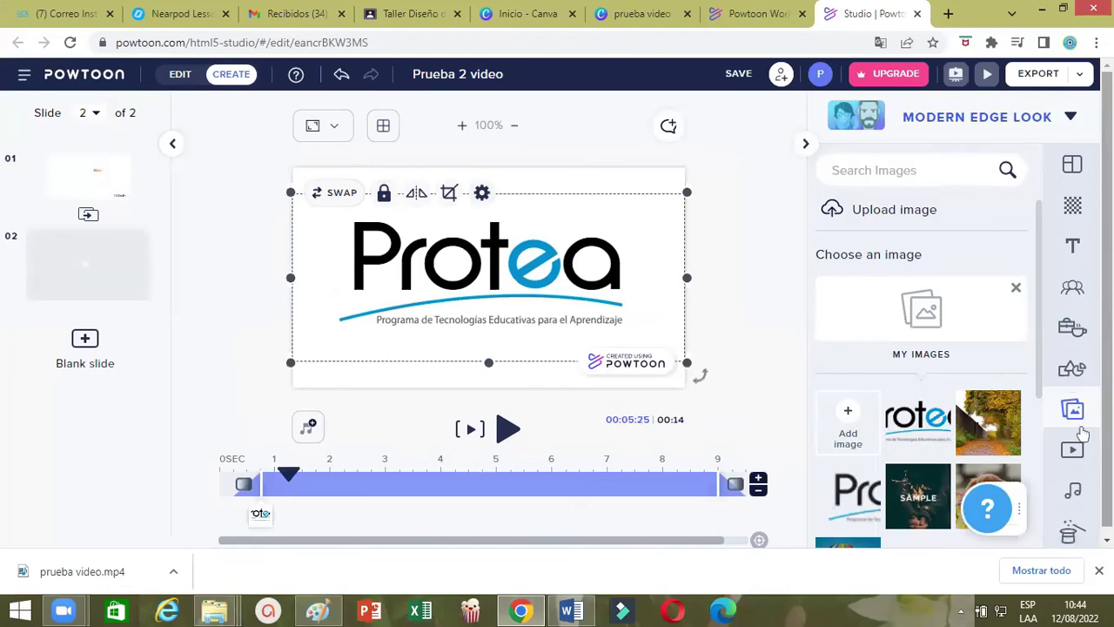
Upload the audio file misc198 and add it as the soundtrack of the entire video
{"action": "left_click", "coordinate": [1073, 497]}
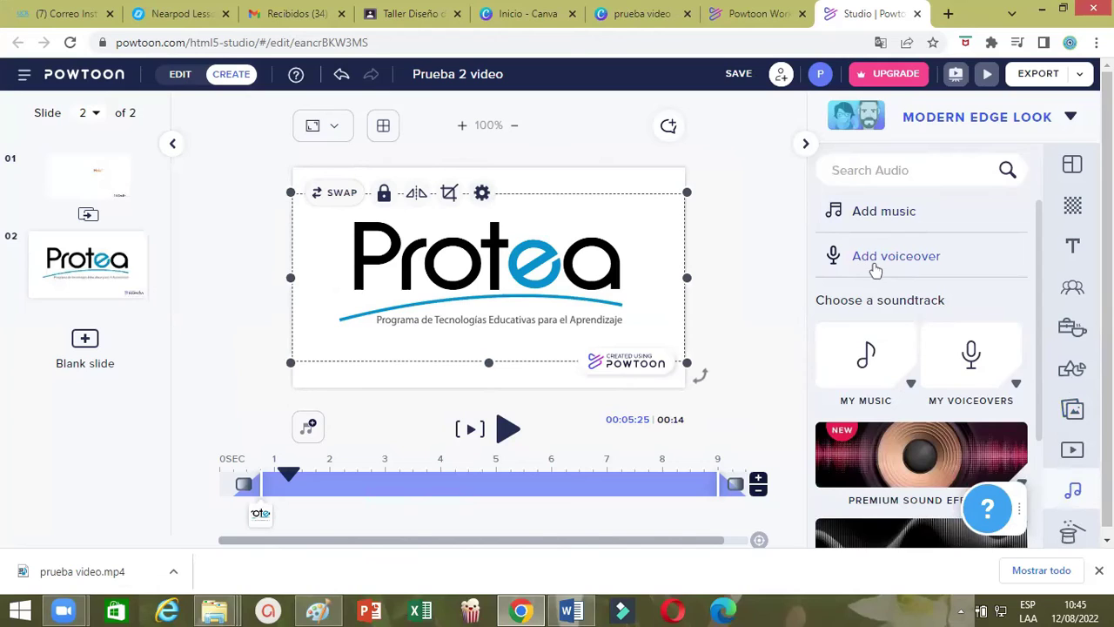
{"action": "left_click", "coordinate": [883, 209]}
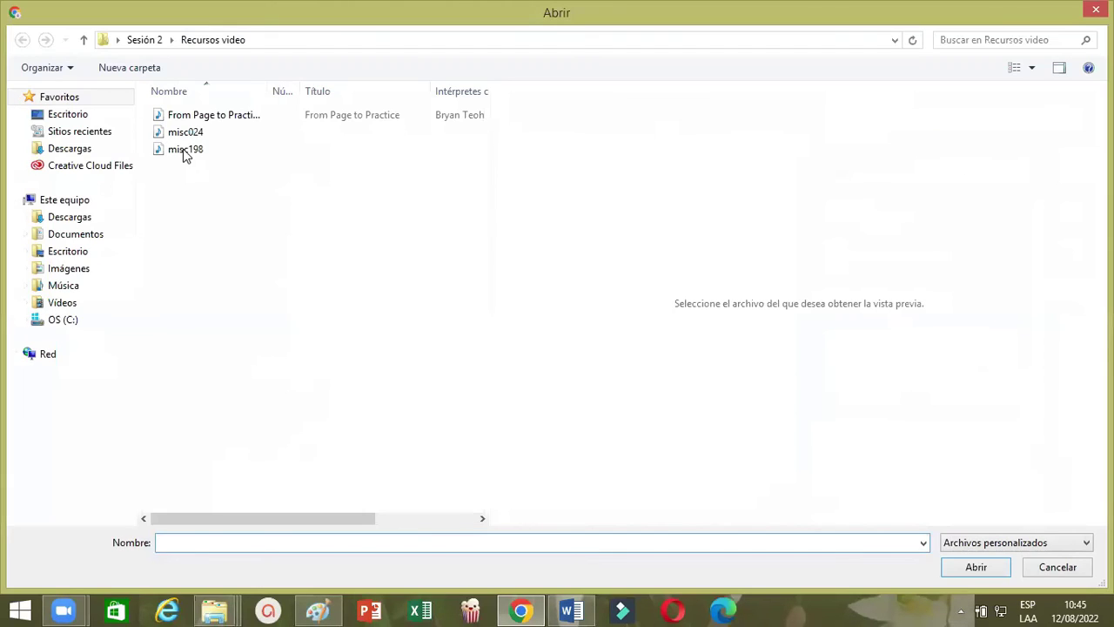
{"action": "left_click", "coordinate": [975, 566]}
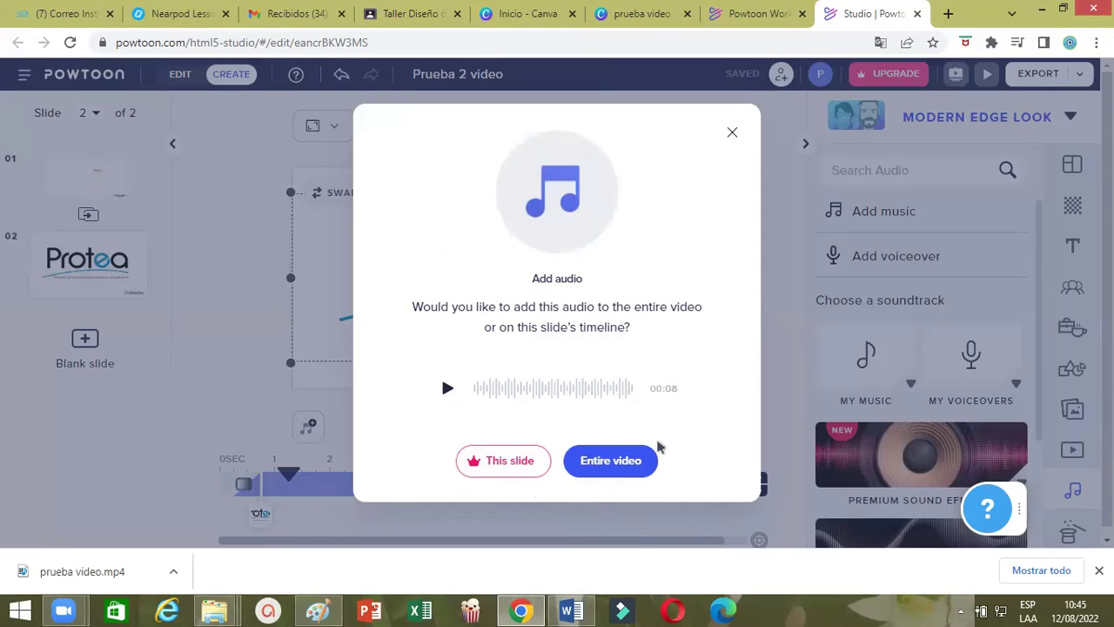
{"action": "left_click", "coordinate": [616, 468]}
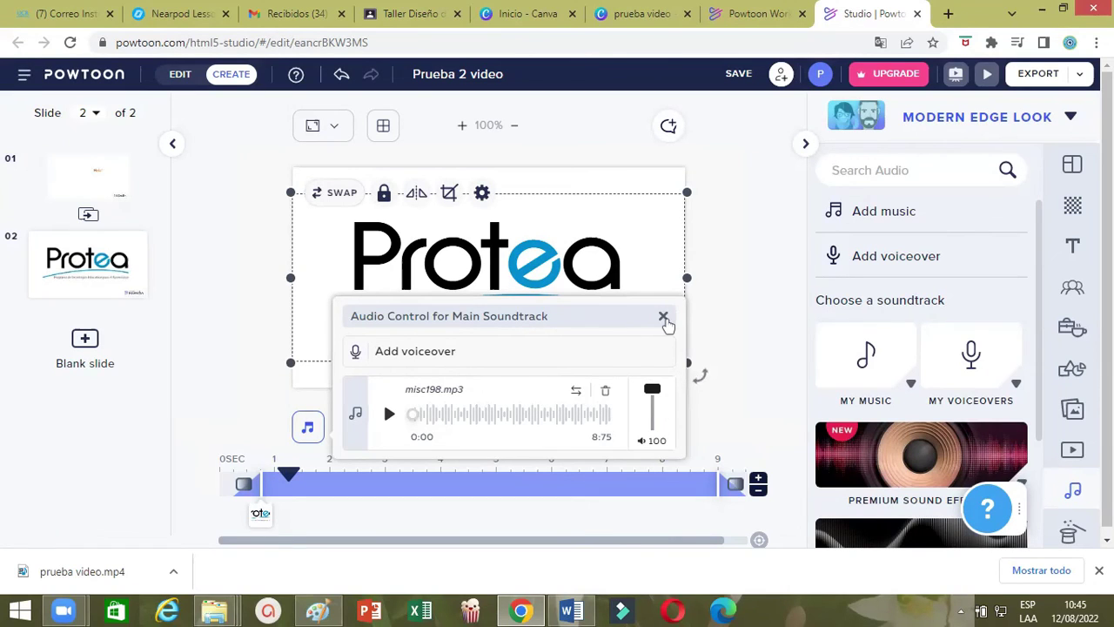
{"action": "left_click", "coordinate": [695, 319]}
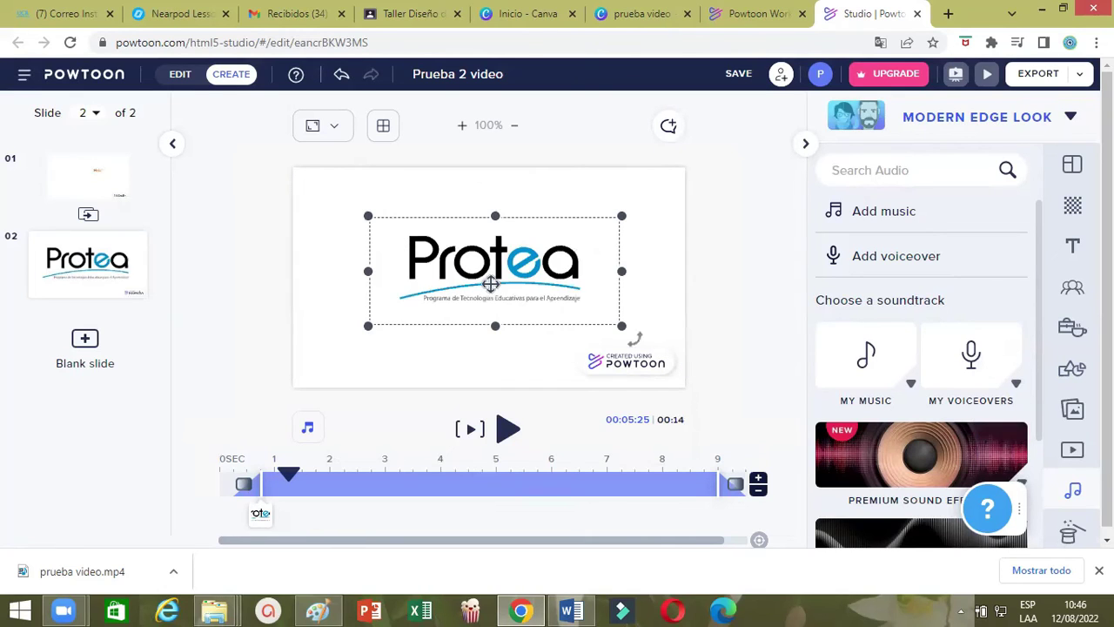
Shrink the Protea logo near the centre of the second slide and reduce that slide's duration to 3 seconds
{"action": "left_click_drag", "start_coordinate": [487, 281], "coordinate": [484, 282]}
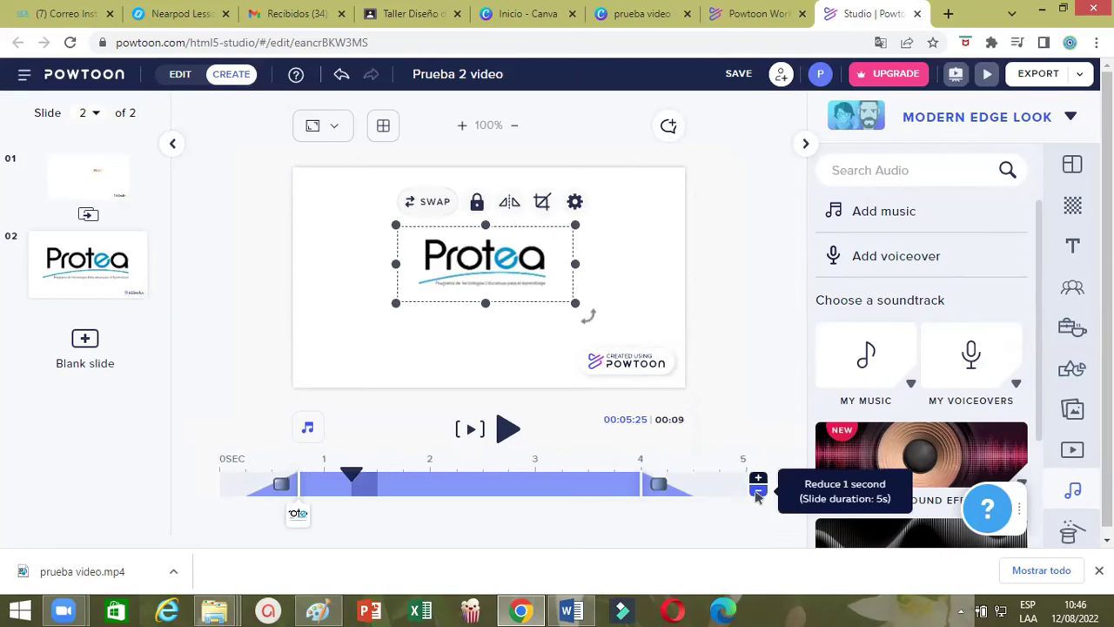
{"action": "left_click", "coordinate": [758, 492]}
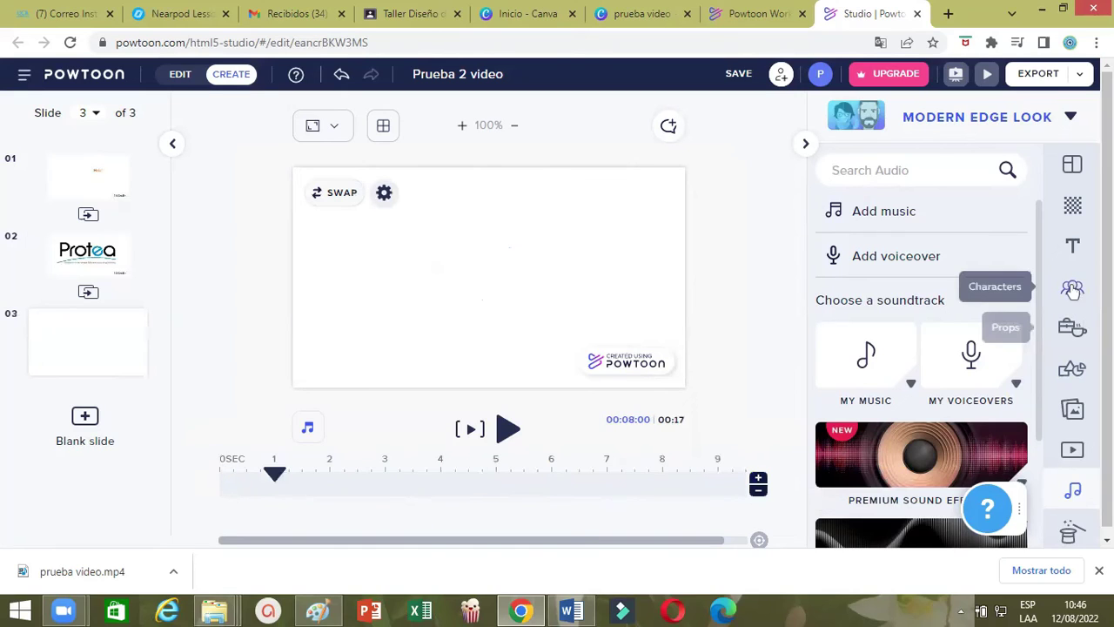
Insert the Lungs prop from the Health & Safety collection on the third slide and enlarge it across the slide's centre
{"action": "left_click", "coordinate": [1076, 329]}
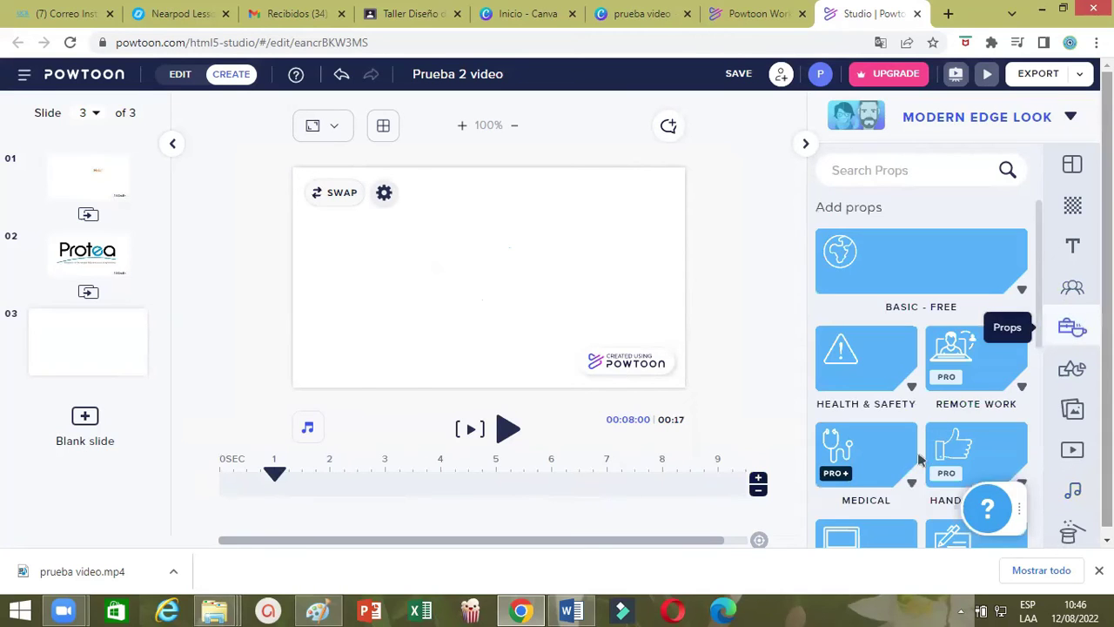
{"action": "scroll", "coordinate": [913, 471], "scroll_direction": "down", "scroll_amount": 5}
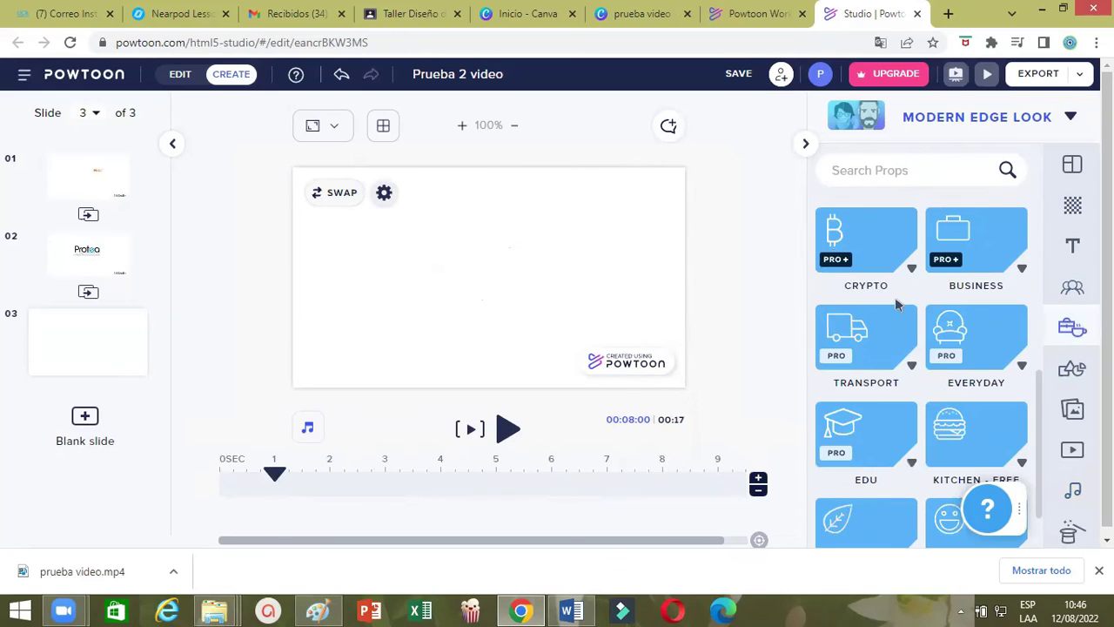
{"action": "scroll", "coordinate": [903, 341], "scroll_direction": "up", "scroll_amount": 5}
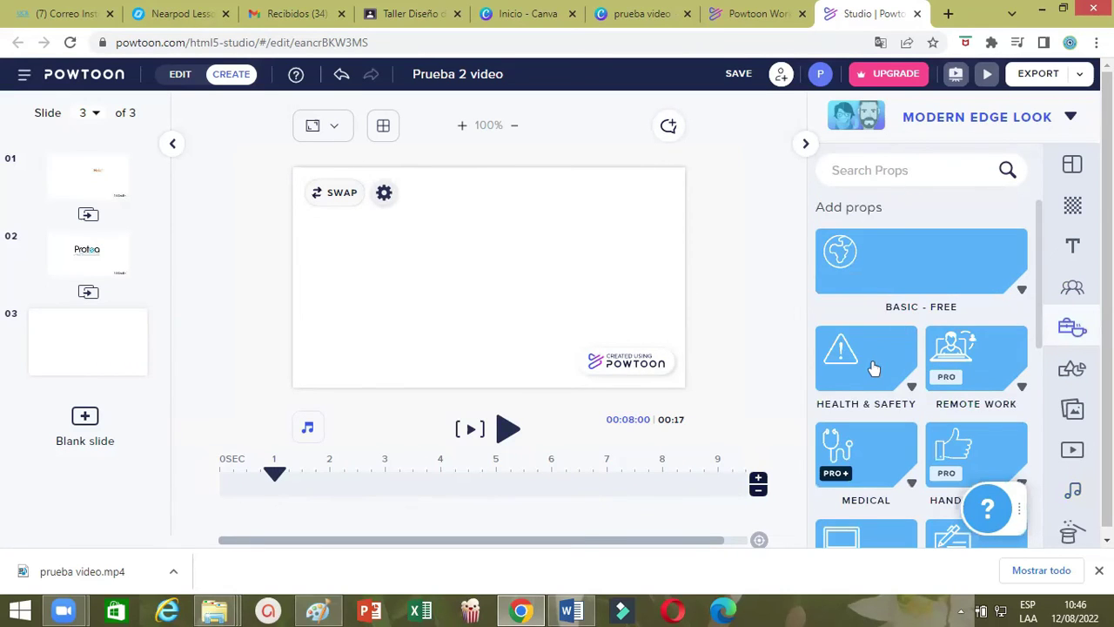
{"action": "left_click", "coordinate": [873, 369]}
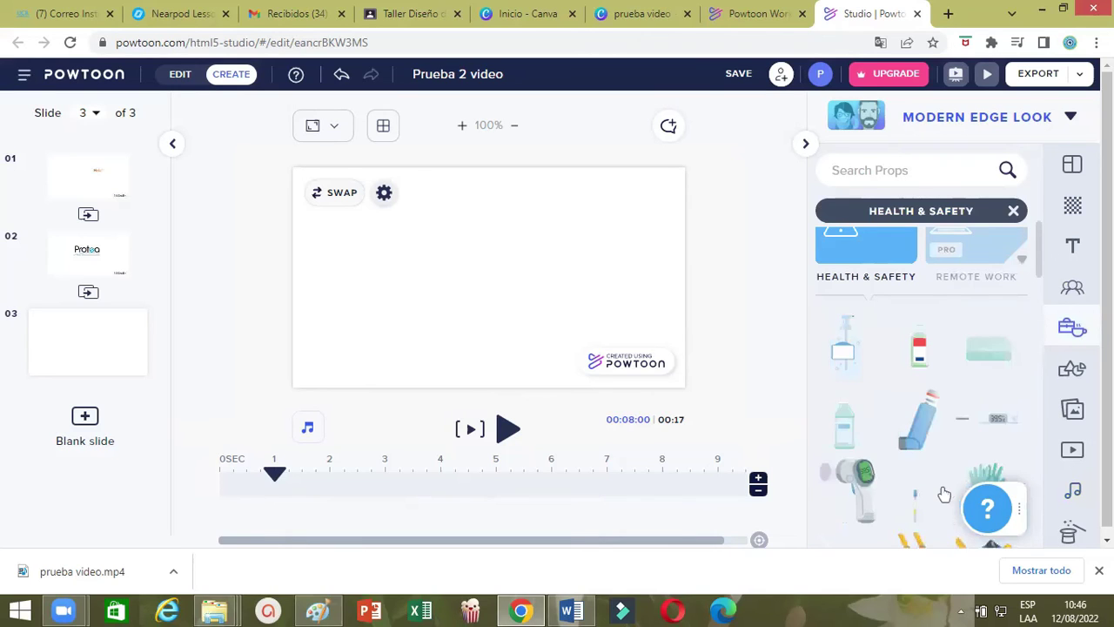
{"action": "scroll", "coordinate": [933, 489], "scroll_direction": "down", "scroll_amount": 1}
{"action": "scroll", "coordinate": [848, 223], "scroll_direction": "up", "scroll_amount": 2}
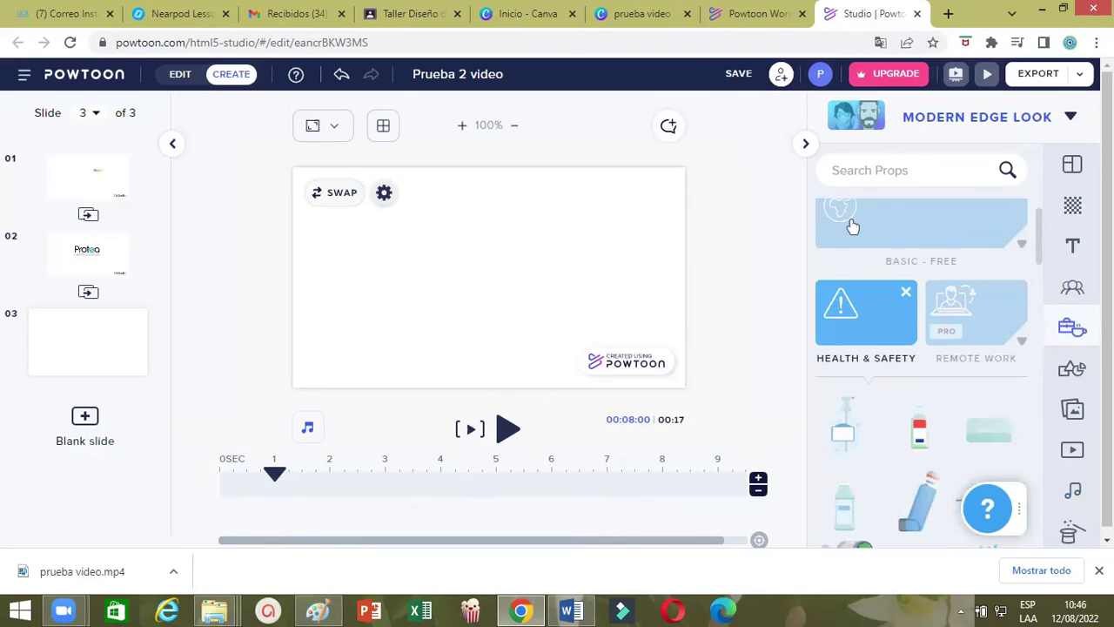
{"action": "scroll", "coordinate": [878, 460], "scroll_direction": "down", "scroll_amount": 1}
{"action": "scroll", "coordinate": [903, 451], "scroll_direction": "down", "scroll_amount": 2}
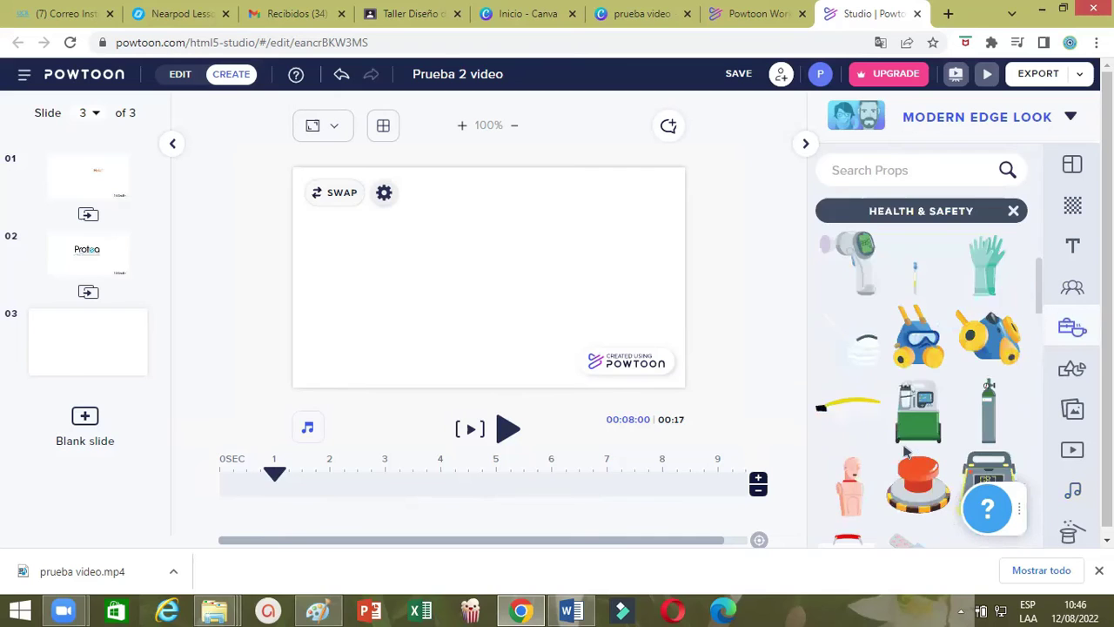
{"action": "scroll", "coordinate": [897, 466], "scroll_direction": "down", "scroll_amount": 1}
{"action": "scroll", "coordinate": [943, 370], "scroll_direction": "down", "scroll_amount": 2}
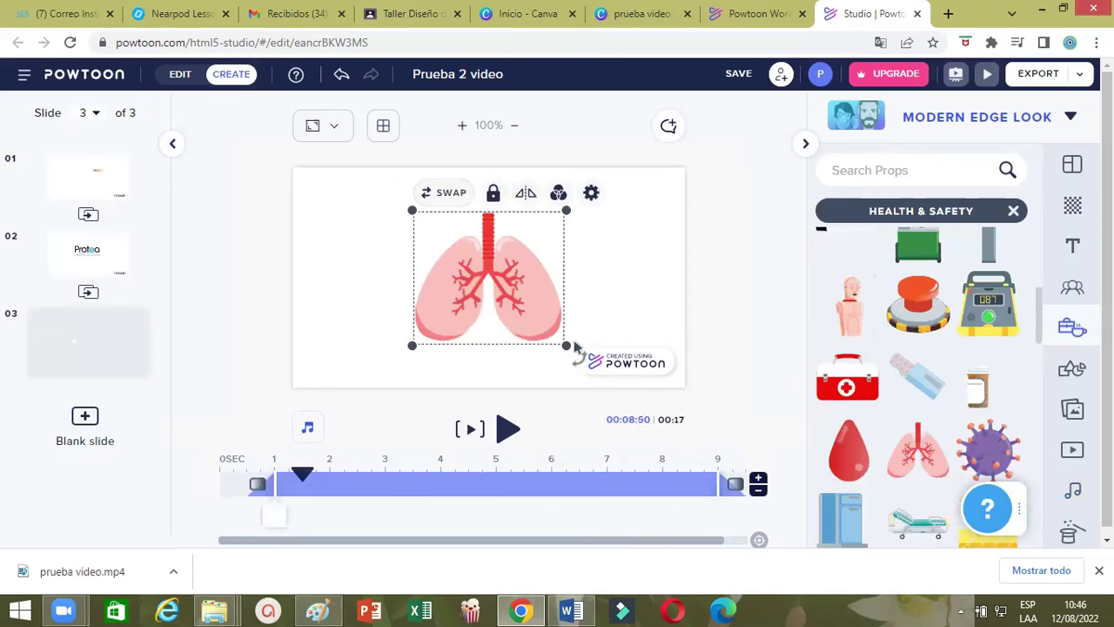
{"action": "left_click_drag", "start_coordinate": [565, 347], "coordinate": [585, 360]}
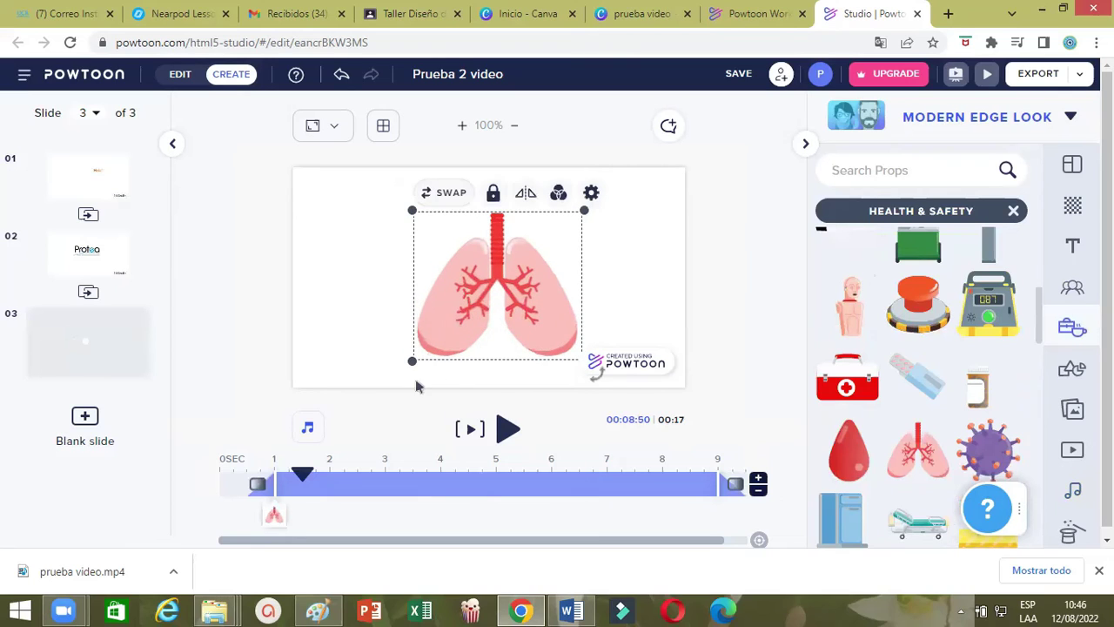
{"action": "left_click_drag", "start_coordinate": [413, 361], "coordinate": [403, 368]}
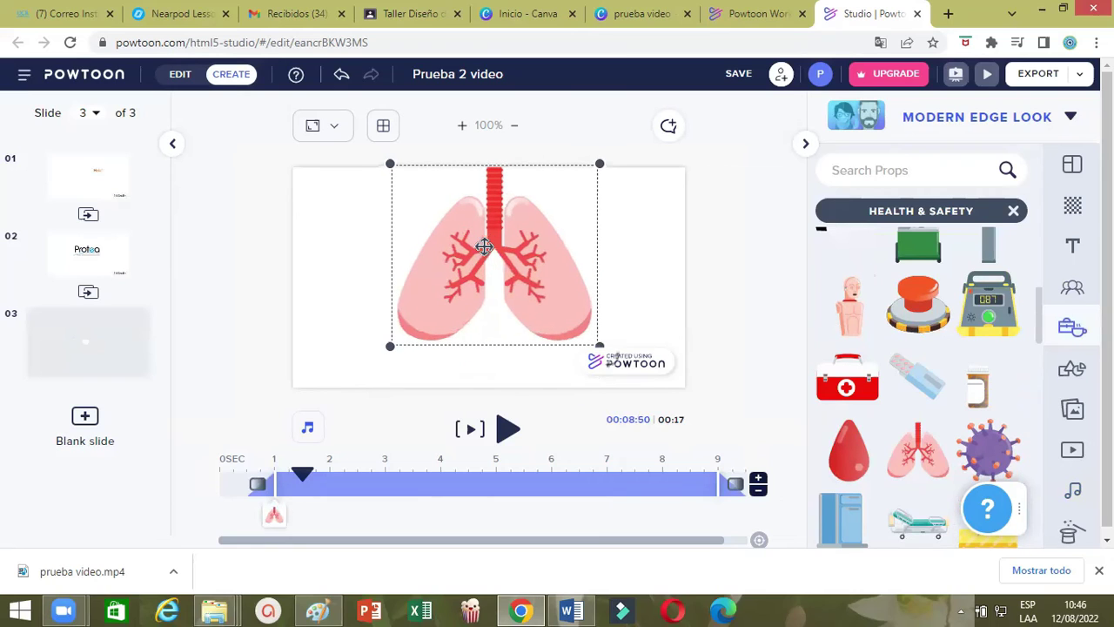
Add the basic teardrop shape in its Transparent style to the third slide and enlarge it over the left lung
{"action": "left_click", "coordinate": [1074, 367]}
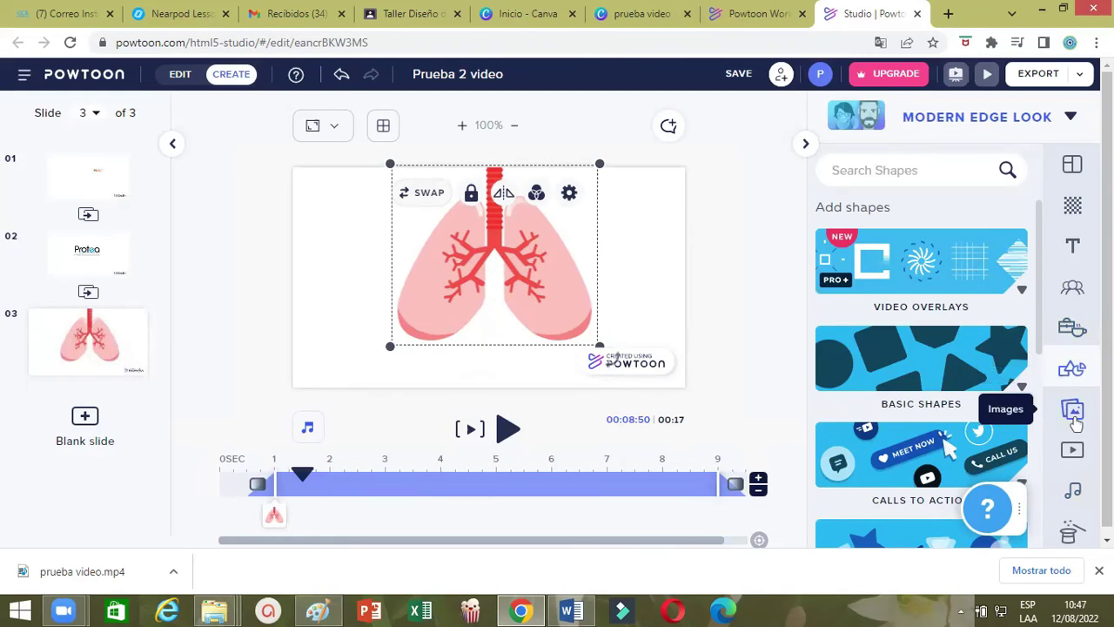
{"action": "left_click", "coordinate": [948, 367]}
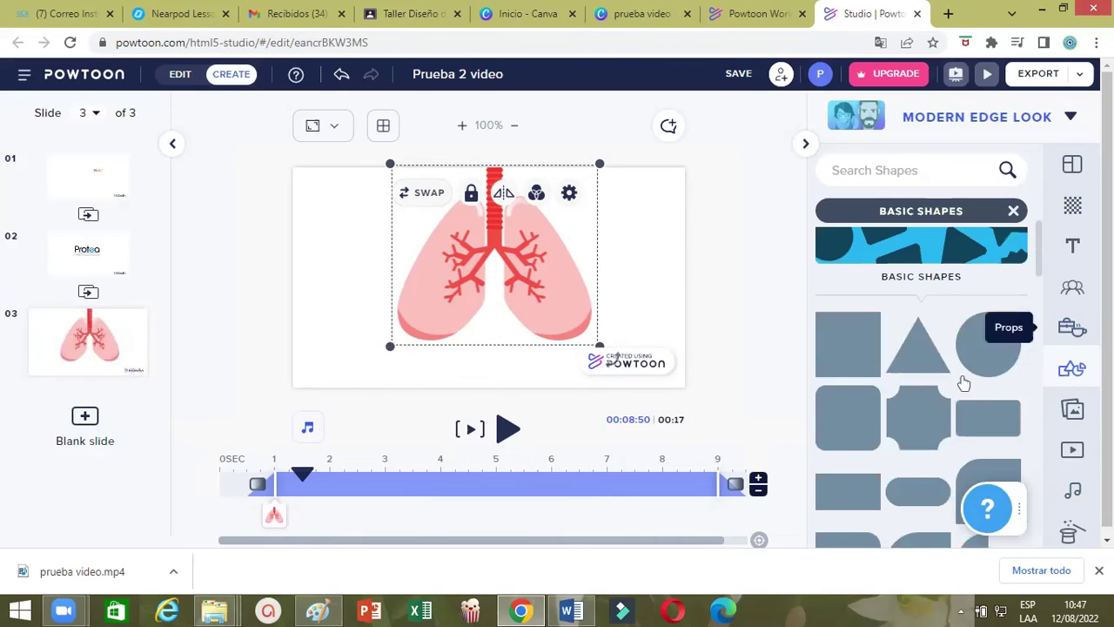
{"action": "scroll", "coordinate": [940, 431], "scroll_direction": "down", "scroll_amount": 3}
{"action": "scroll", "coordinate": [949, 430], "scroll_direction": "down", "scroll_amount": 3}
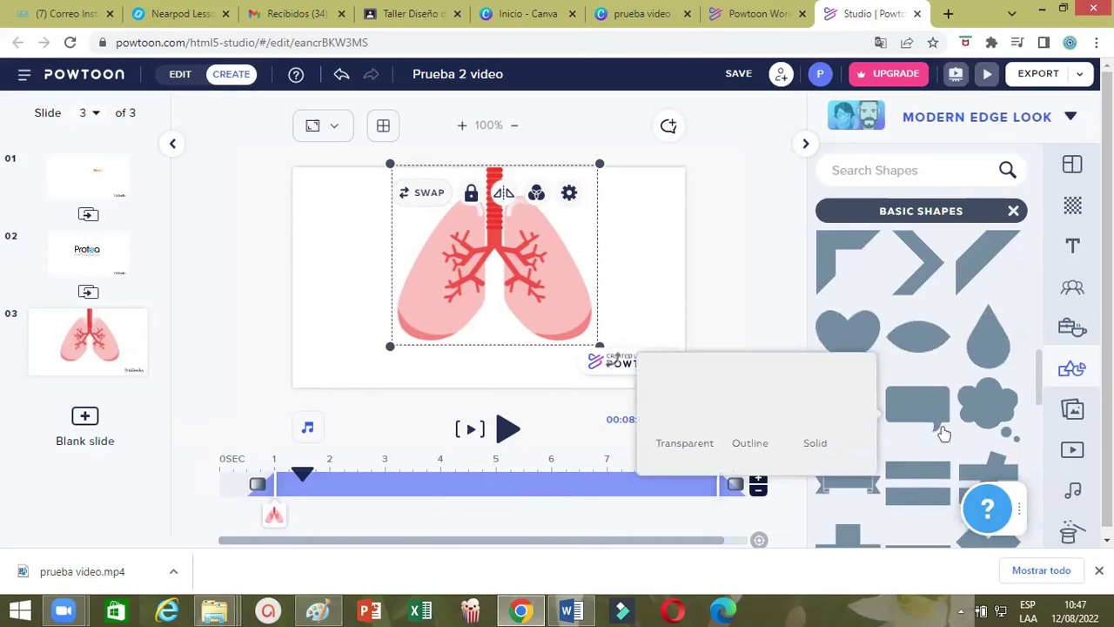
{"action": "scroll", "coordinate": [977, 357], "scroll_direction": "up", "scroll_amount": 3}
{"action": "scroll", "coordinate": [953, 325], "scroll_direction": "up", "scroll_amount": 4}
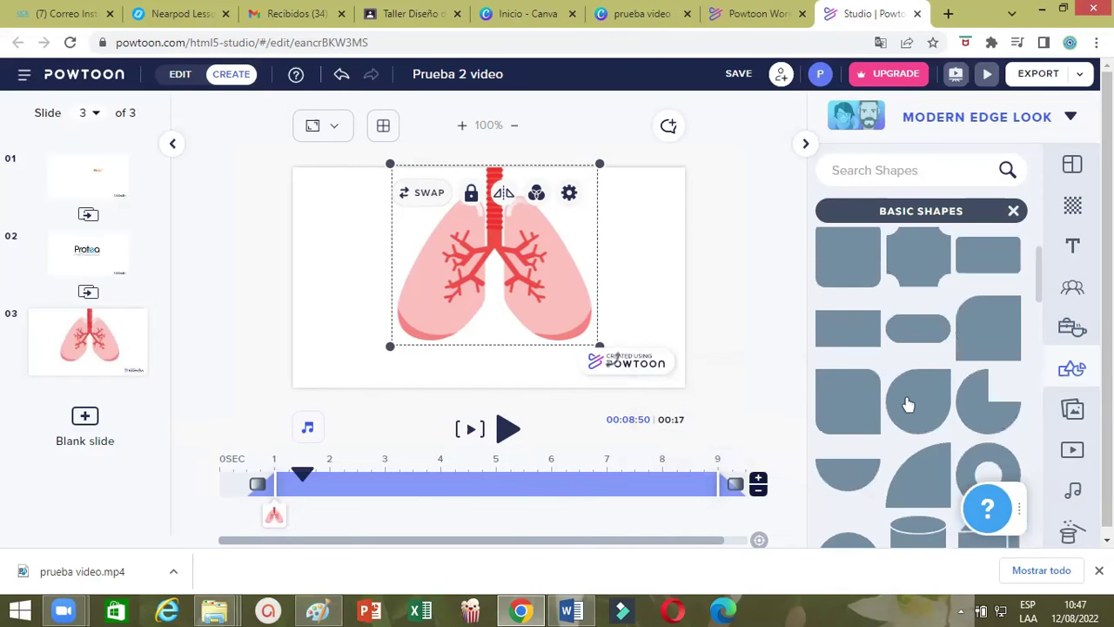
{"action": "mouse_move", "coordinate": [907, 404]}
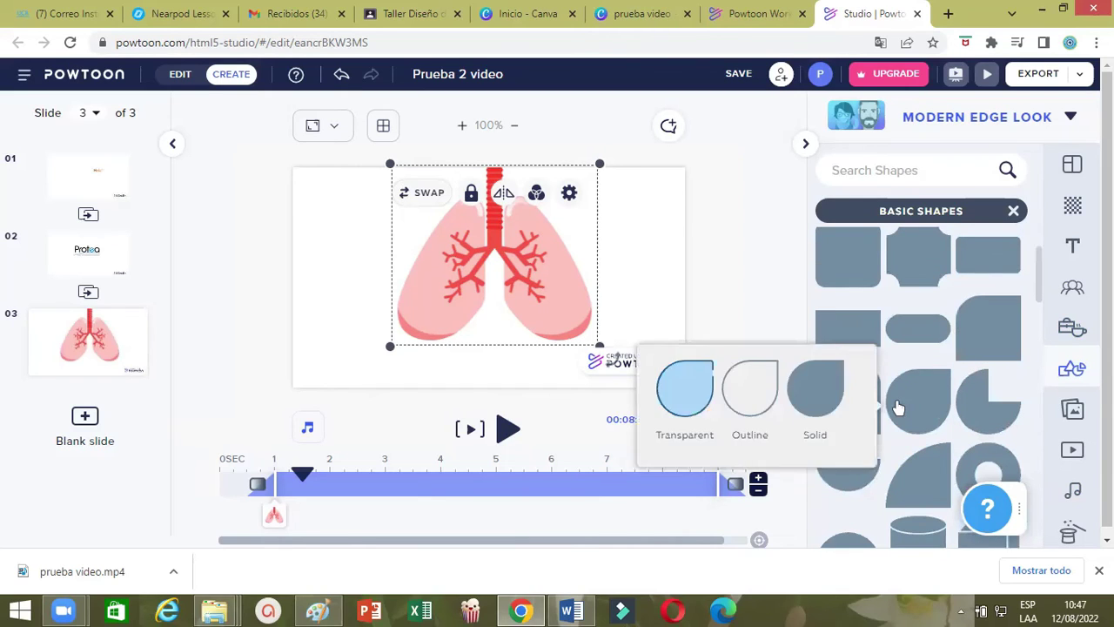
{"action": "left_click", "coordinate": [696, 373]}
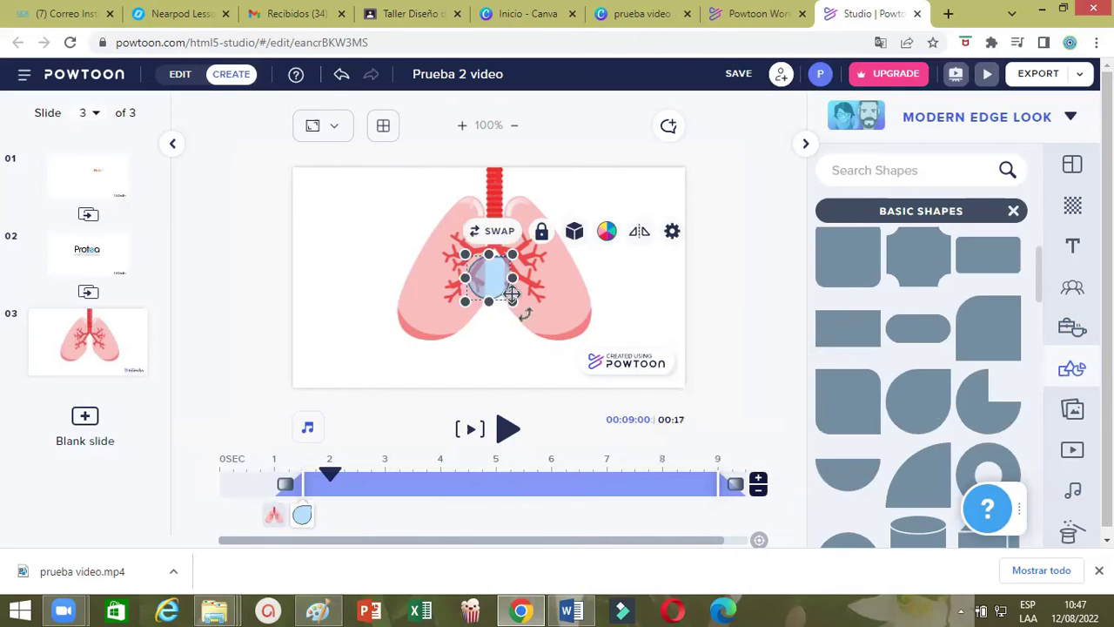
{"action": "left_click_drag", "start_coordinate": [542, 331], "coordinate": [602, 391]}
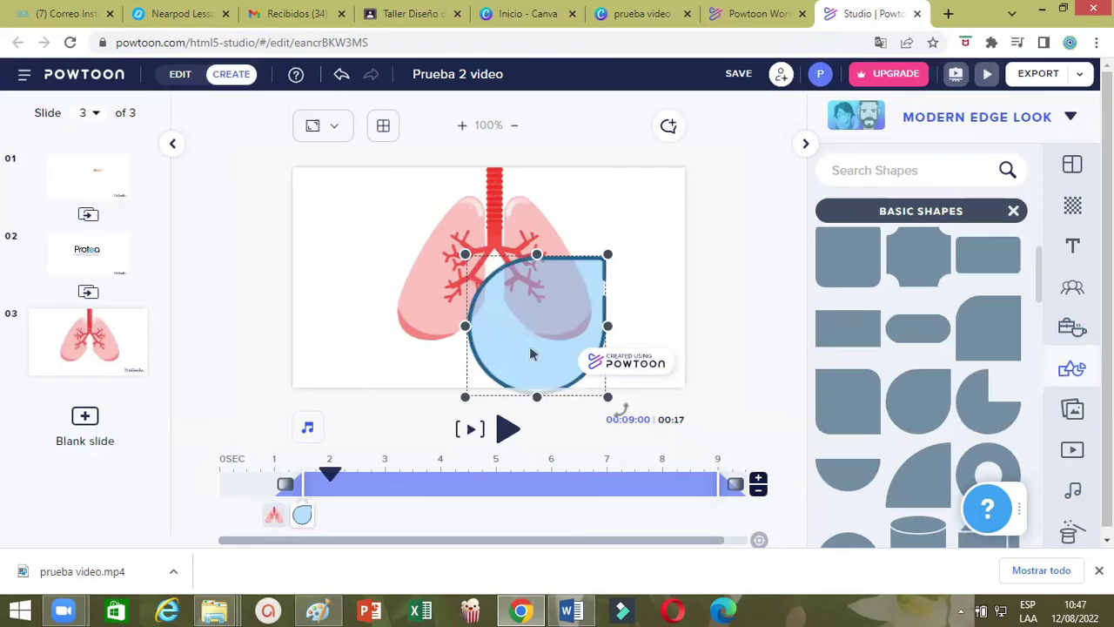
{"action": "left_click_drag", "start_coordinate": [472, 309], "coordinate": [351, 266]}
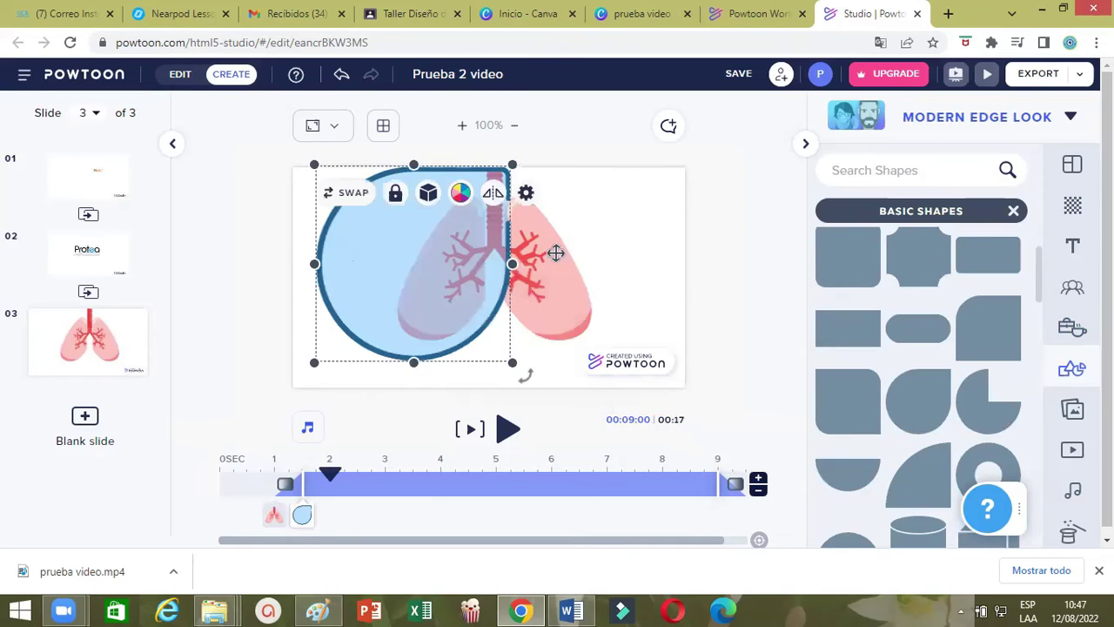
Recolour the teardrop shape orange (#FF6A0E) and nudge the shape and the lungs so they line up at the windpipe
{"action": "left_click", "coordinate": [462, 198]}
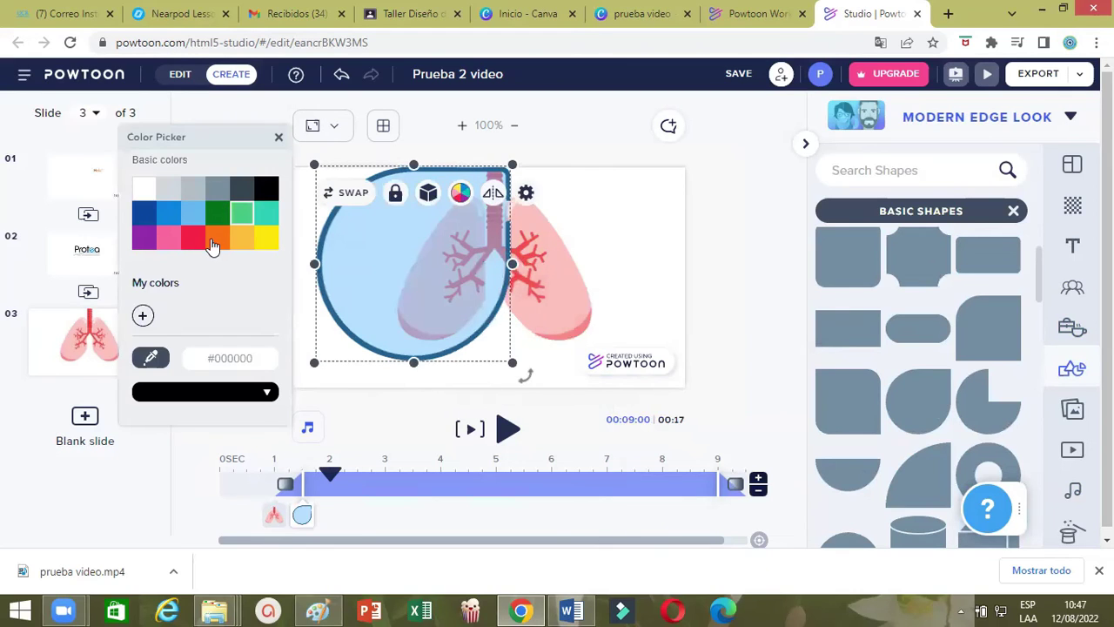
{"action": "left_click", "coordinate": [214, 241]}
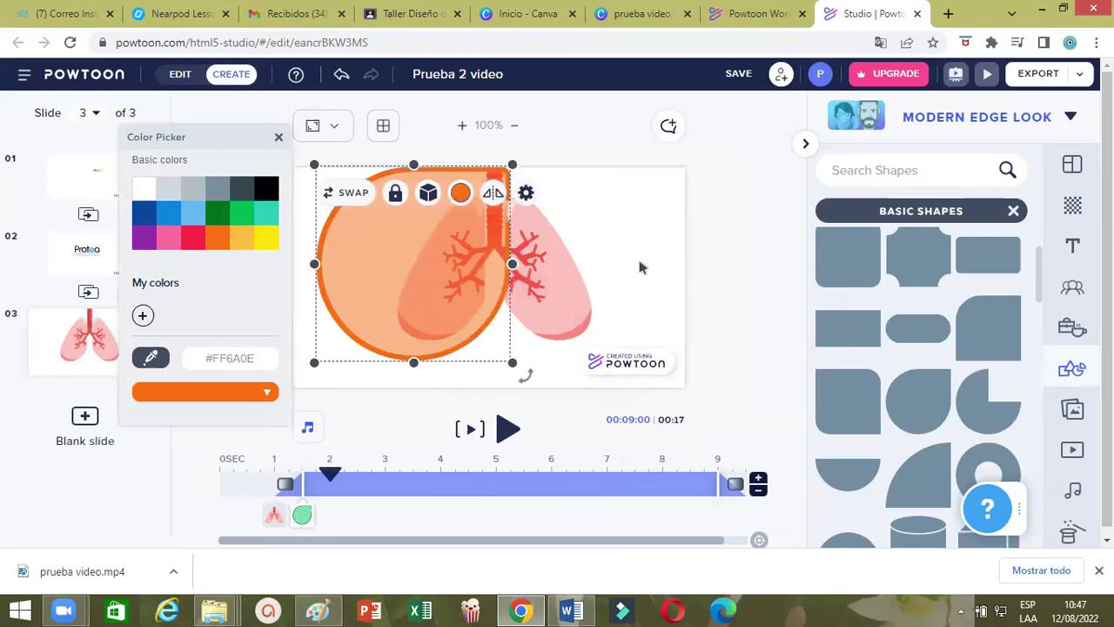
{"action": "left_click", "coordinate": [664, 203]}
{"action": "left_click", "coordinate": [374, 320]}
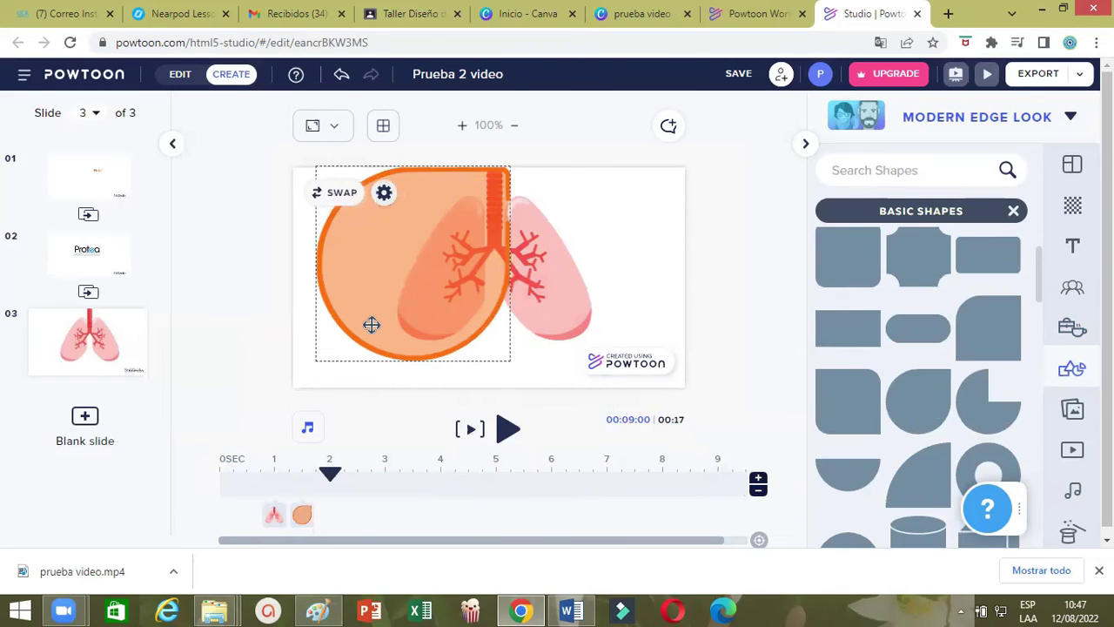
{"action": "left_click_drag", "start_coordinate": [368, 316], "coordinate": [354, 310]}
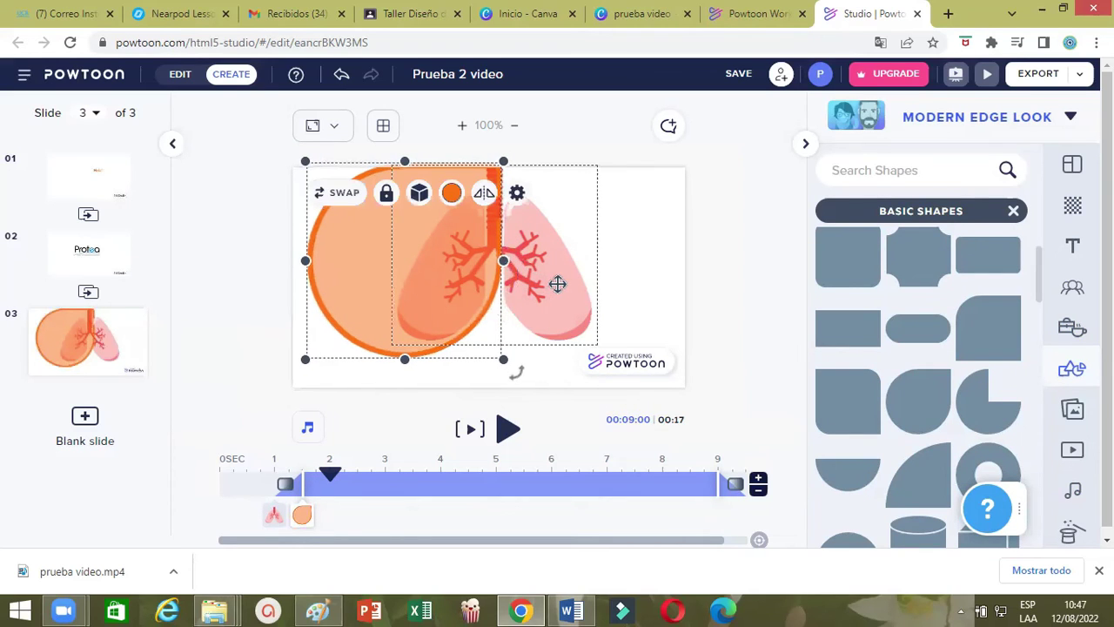
{"action": "left_click_drag", "start_coordinate": [546, 281], "coordinate": [561, 281]}
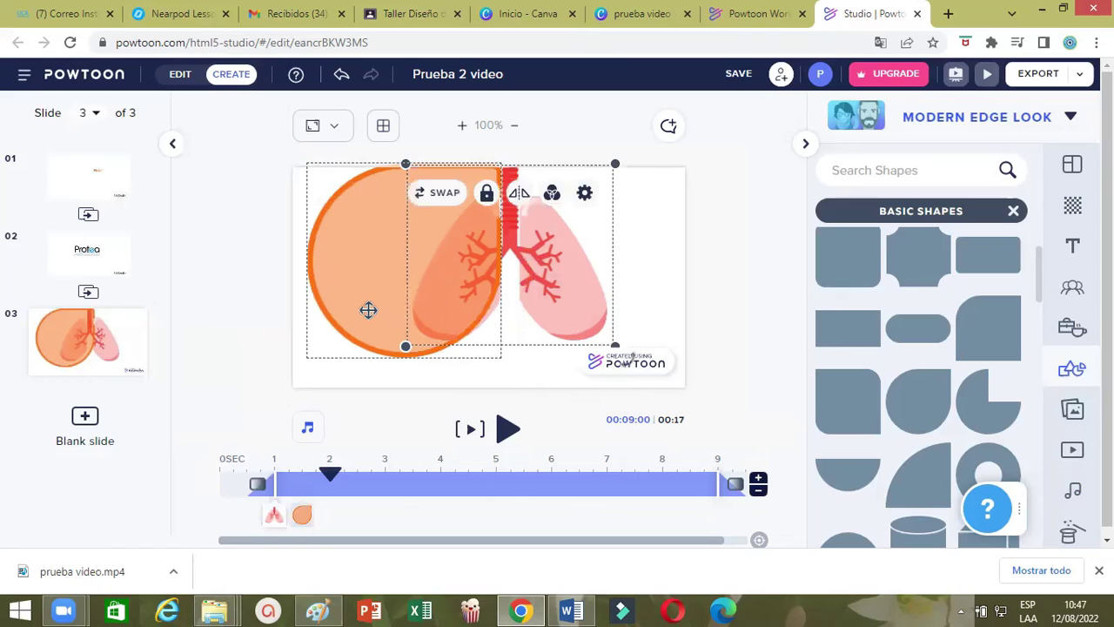
{"action": "mouse_move", "coordinate": [372, 311]}
{"action": "left_mouse_down"}
{"action": "mouse_move", "coordinate": [363, 306]}
{"action": "mouse_move", "coordinate": [376, 302]}
{"action": "left_mouse_up"}
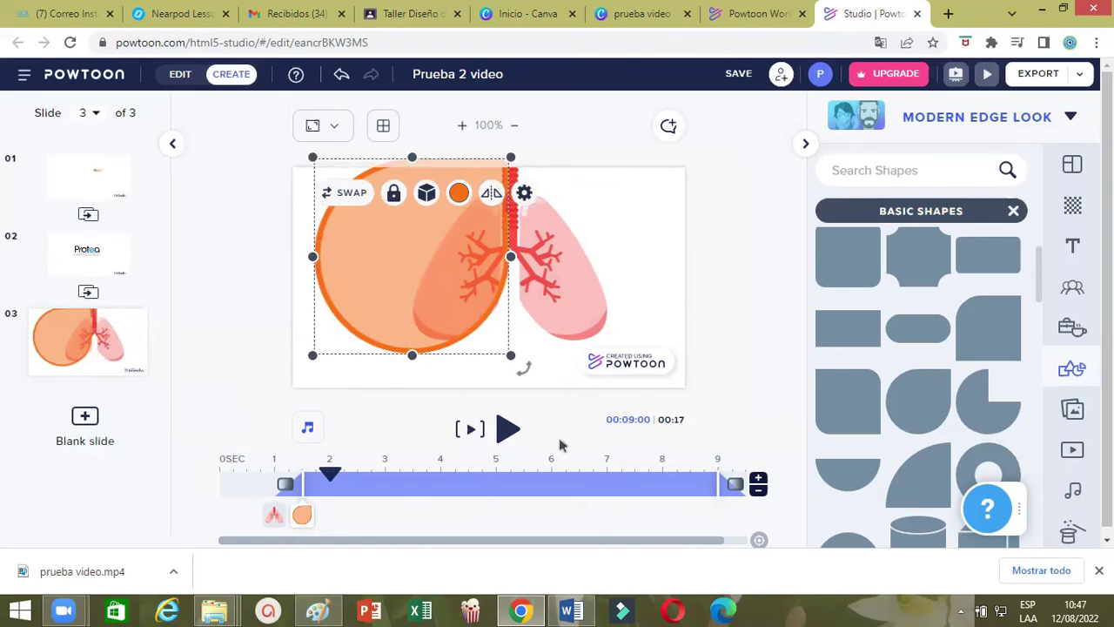
Move the orange shape's start on the timeline to 1 second, matching the start of the lungs
{"action": "left_click", "coordinate": [290, 522]}
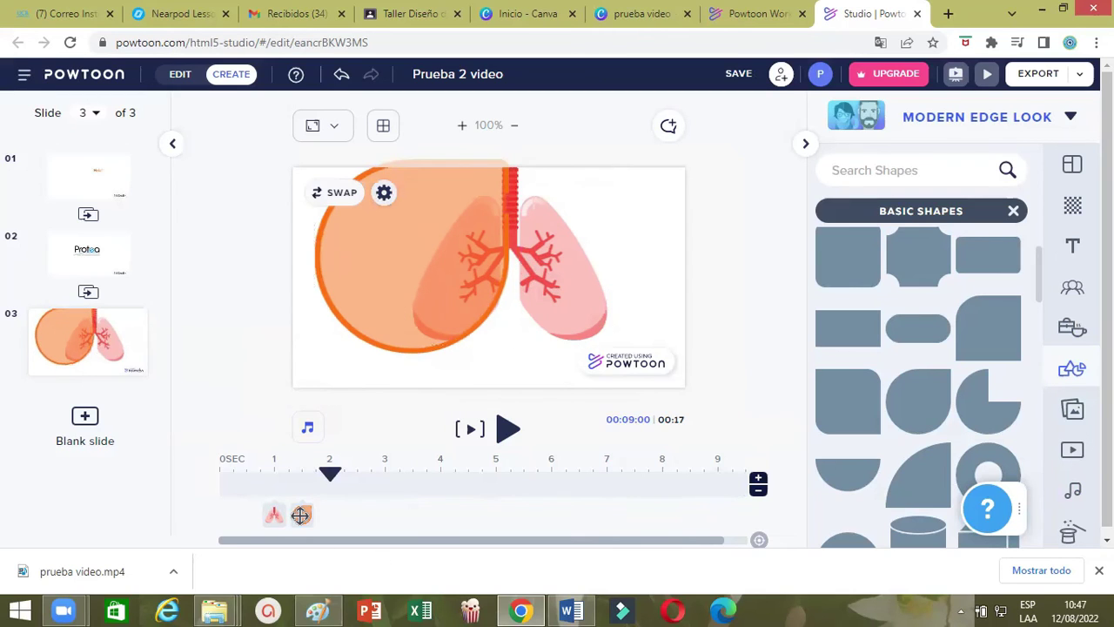
{"action": "mouse_move", "coordinate": [264, 513]}
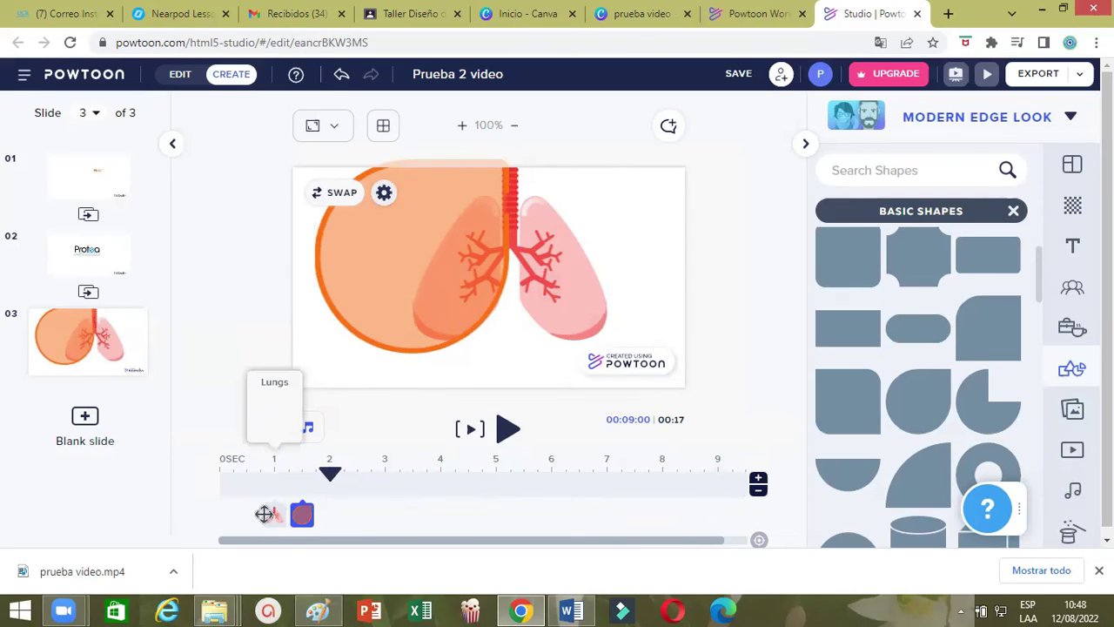
{"action": "left_click", "coordinate": [274, 517]}
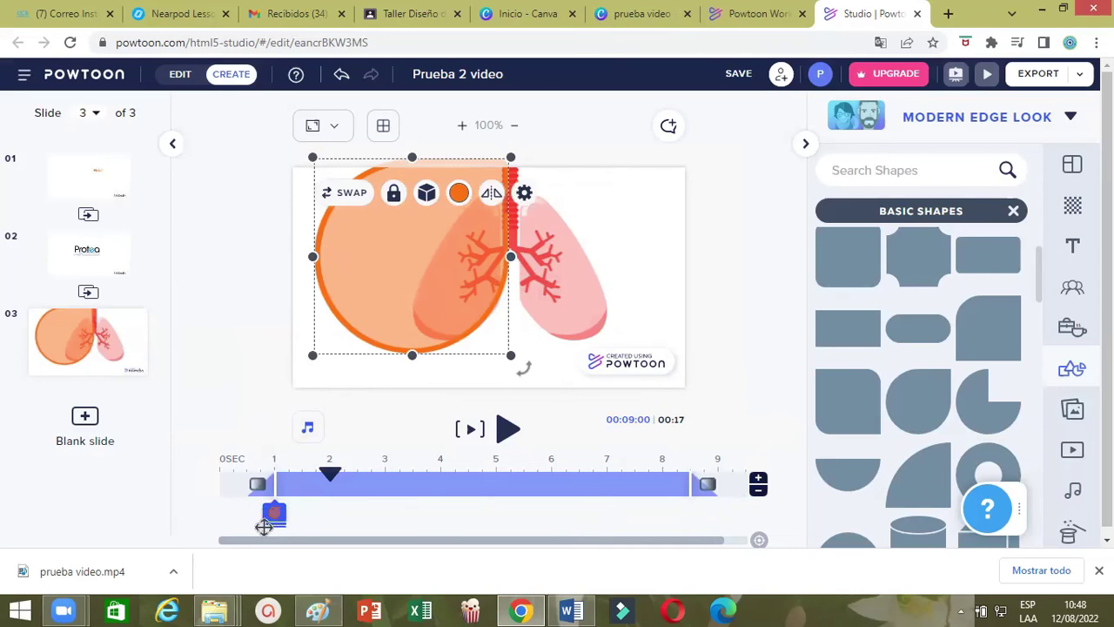
{"action": "mouse_move", "coordinate": [274, 514]}
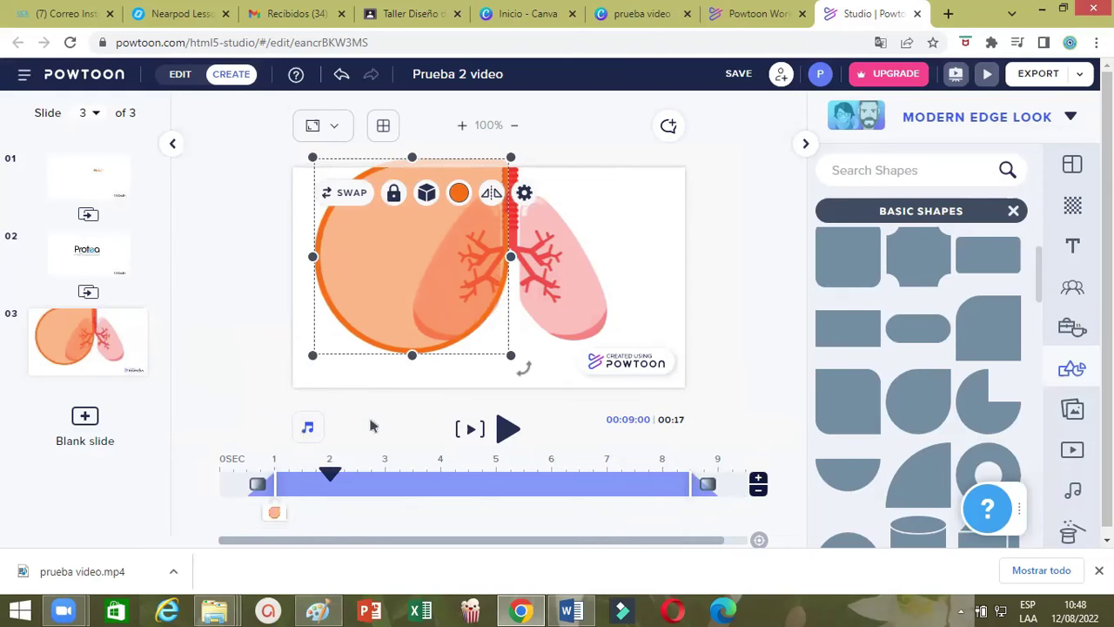
Play the third slide to check the joint entrance of the lungs and the orange shape
{"action": "left_click", "coordinate": [231, 471]}
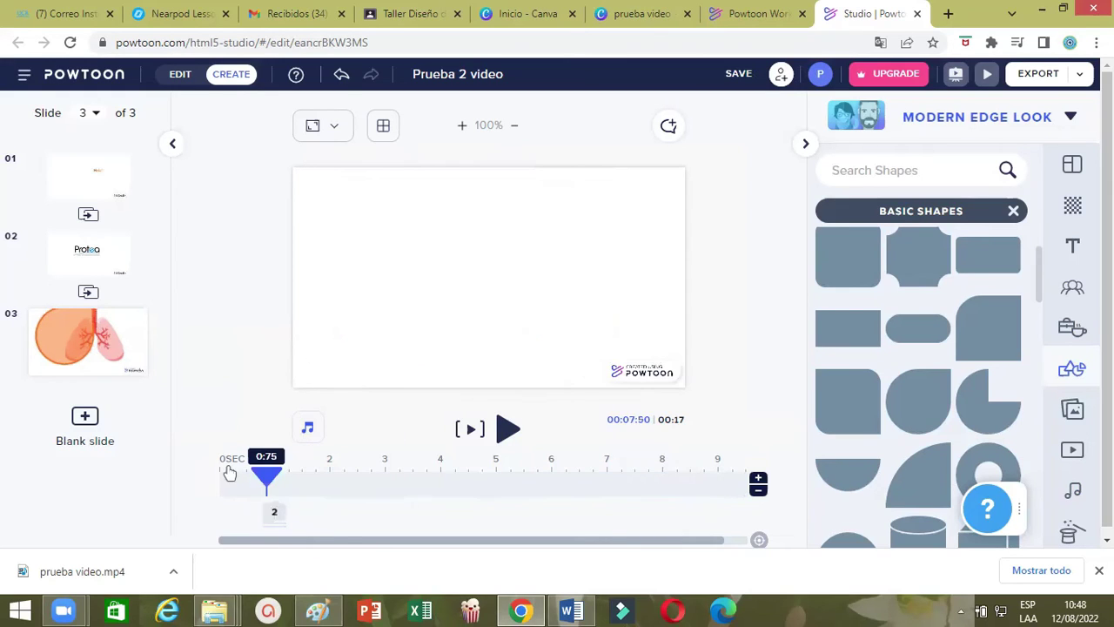
{"action": "left_click", "coordinate": [506, 431]}
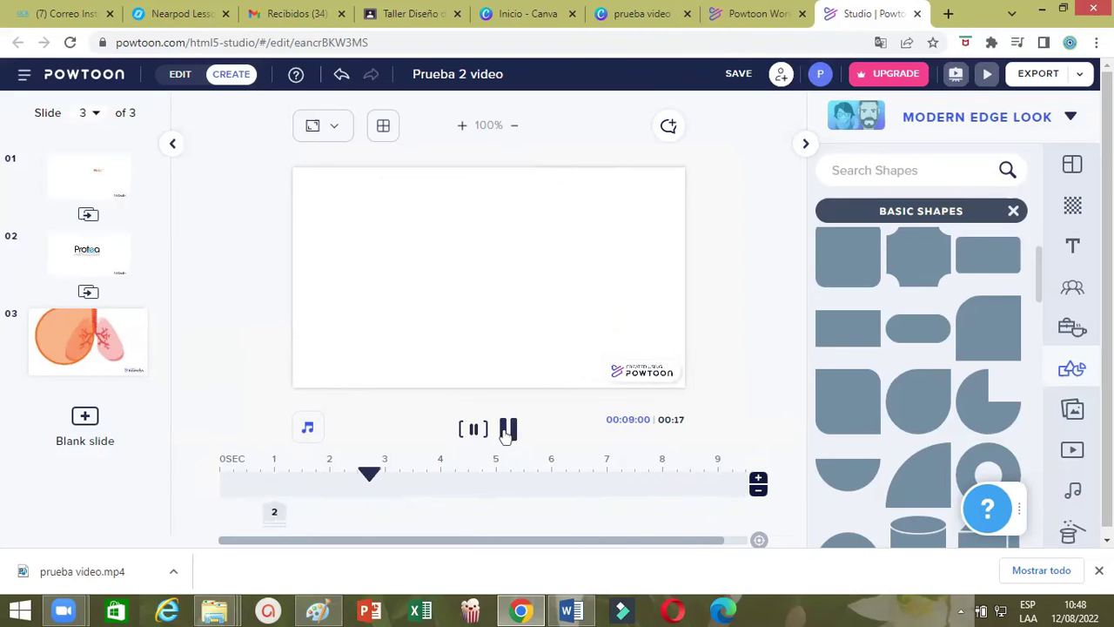
{"action": "left_click", "coordinate": [271, 514]}
{"action": "left_click", "coordinate": [281, 517]}
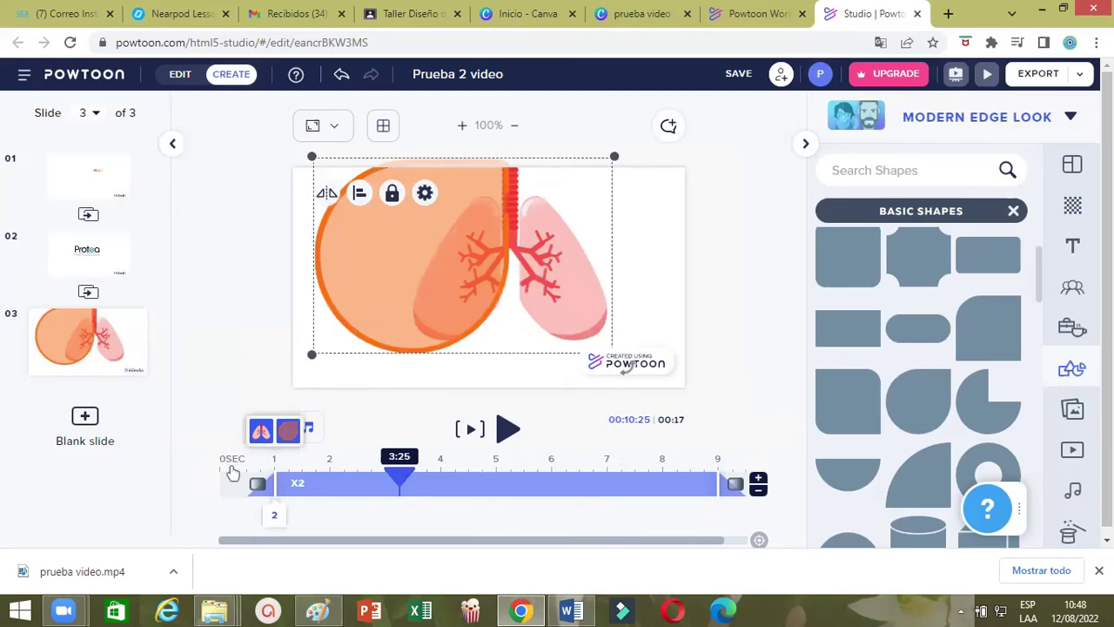
{"action": "left_click", "coordinate": [508, 428]}
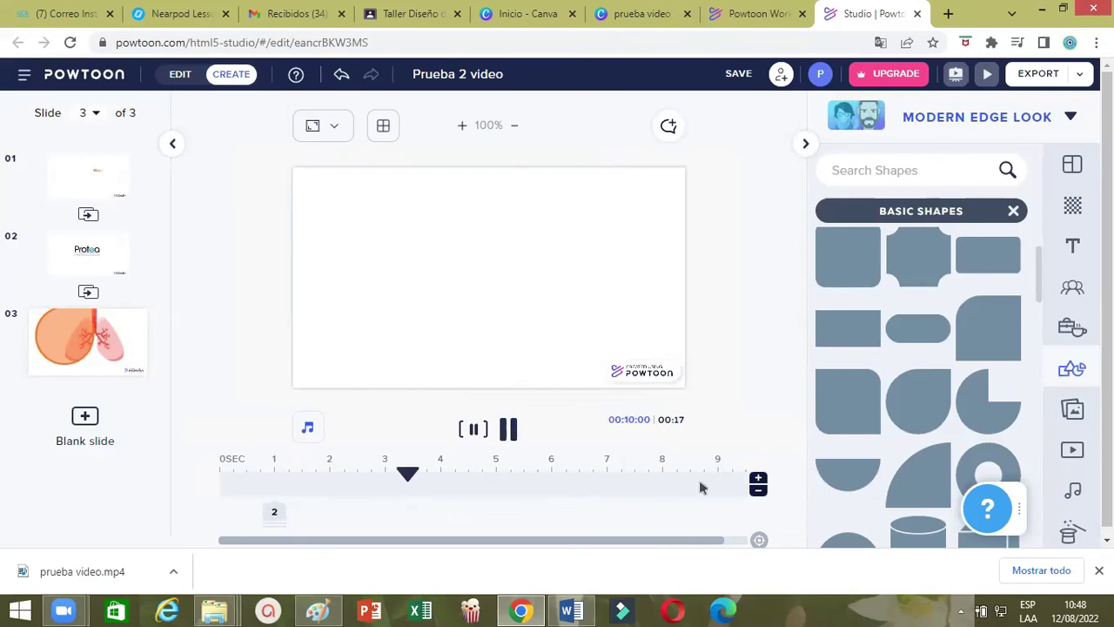
Shorten the third slide by 5 seconds, to a duration of 5 seconds
{"action": "left_click", "coordinate": [758, 491]}
{"action": "left_click", "coordinate": [758, 491]}
{"action": "left_click", "coordinate": [758, 490]}
{"action": "left_click", "coordinate": [758, 491]}
{"action": "left_click", "coordinate": [757, 491]}
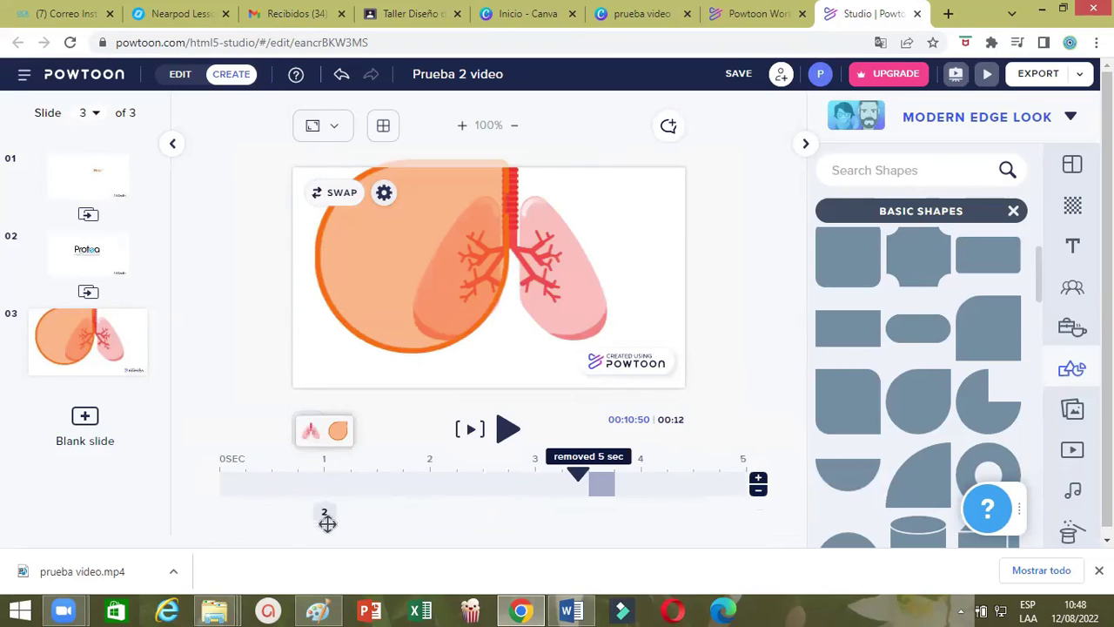
Scrub the third slide's timeline to 1:50 to check when the lungs and orange shape appear
{"action": "left_click", "coordinate": [320, 509]}
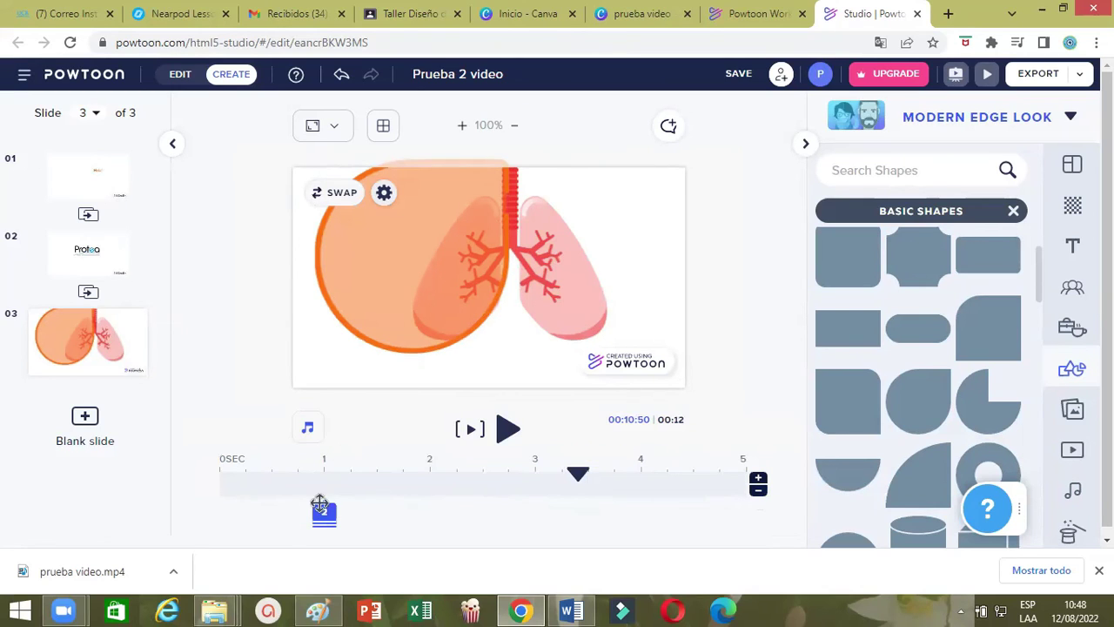
{"action": "left_click", "coordinate": [569, 475]}
{"action": "left_click", "coordinate": [373, 483]}
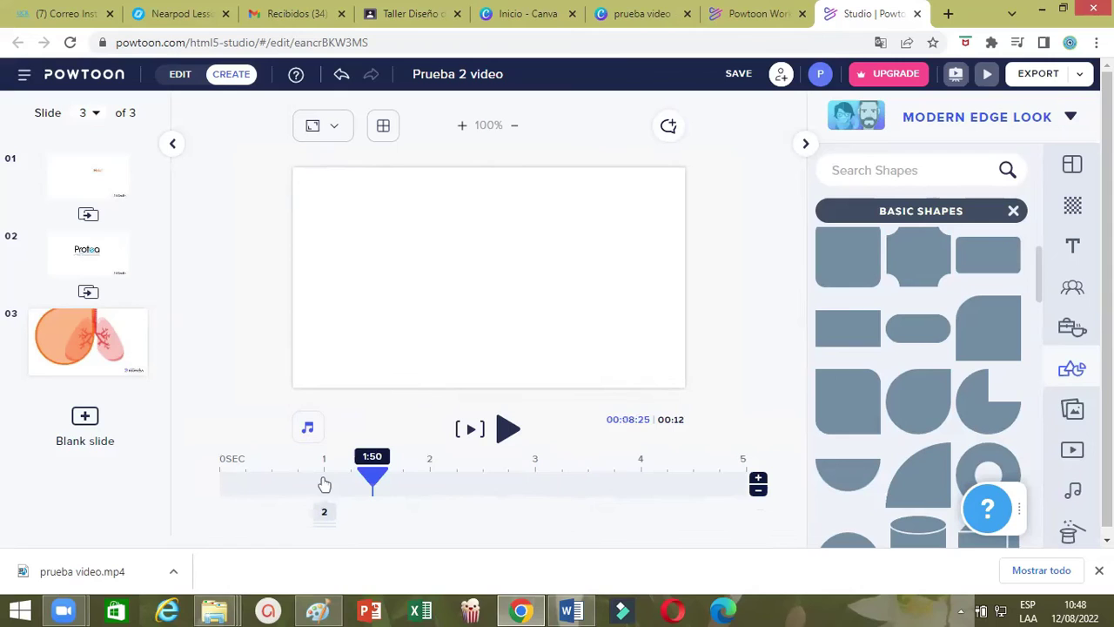
{"action": "left_click", "coordinate": [326, 480]}
{"action": "left_click", "coordinate": [377, 479]}
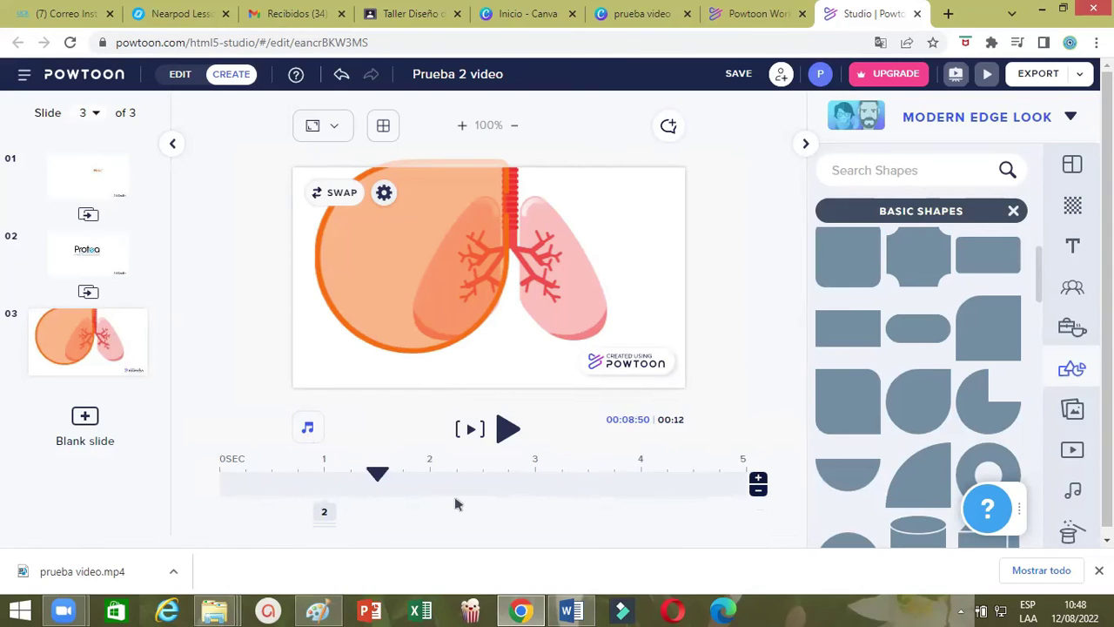
Add the blue-grey teardrop from the basic shapes to the third slide, starting at 1.5 seconds on the timeline
{"action": "left_click", "coordinate": [378, 518]}
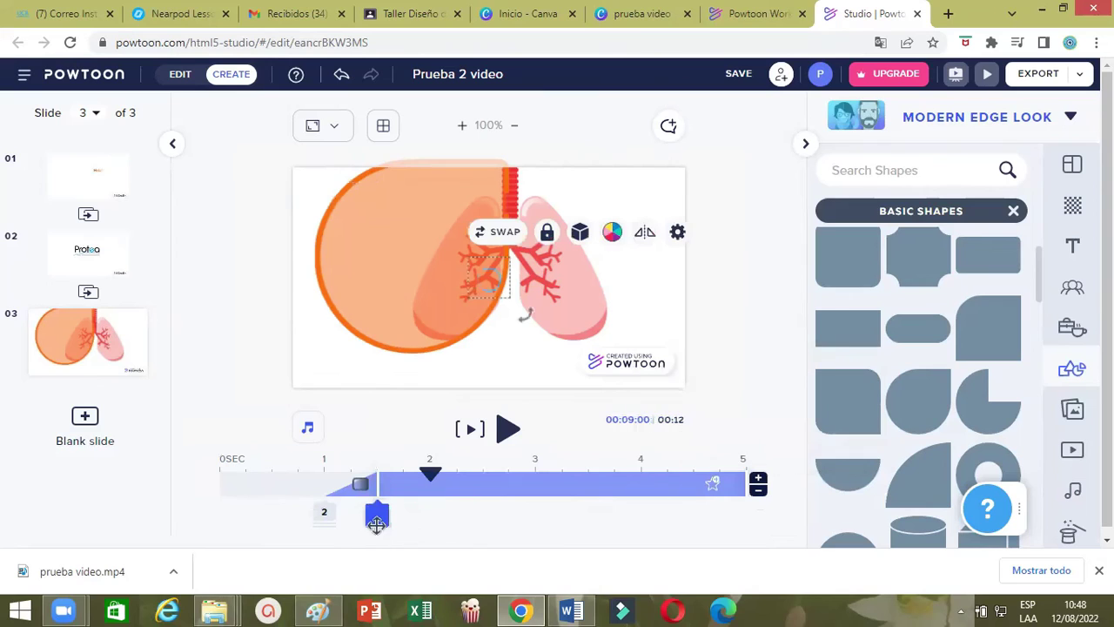
{"action": "mouse_move", "coordinate": [378, 515]}
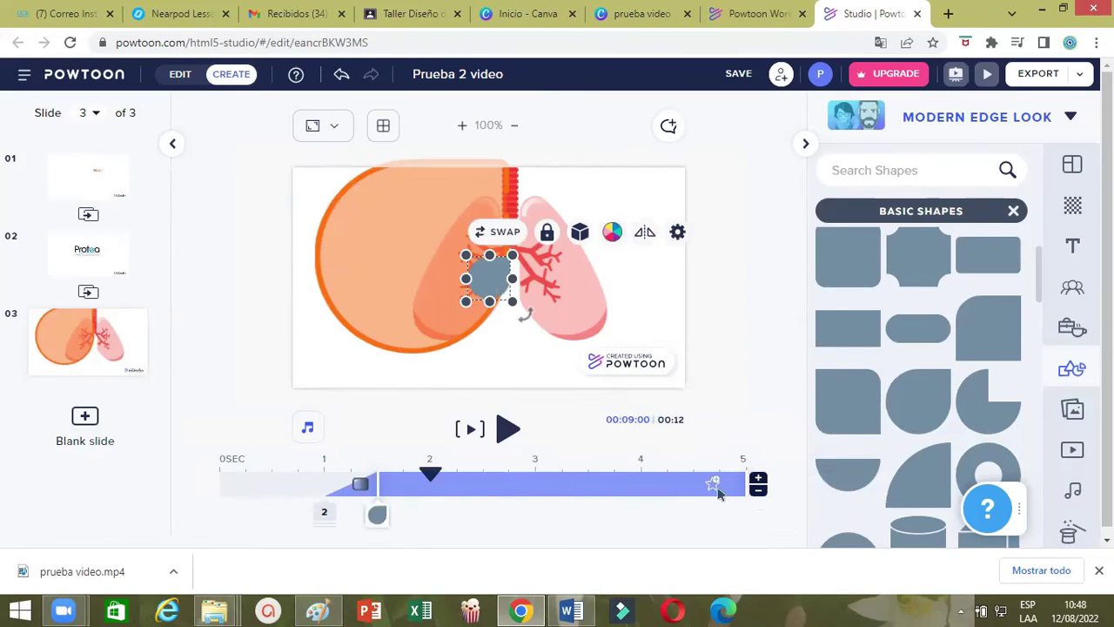
{"action": "left_click", "coordinate": [340, 315]}
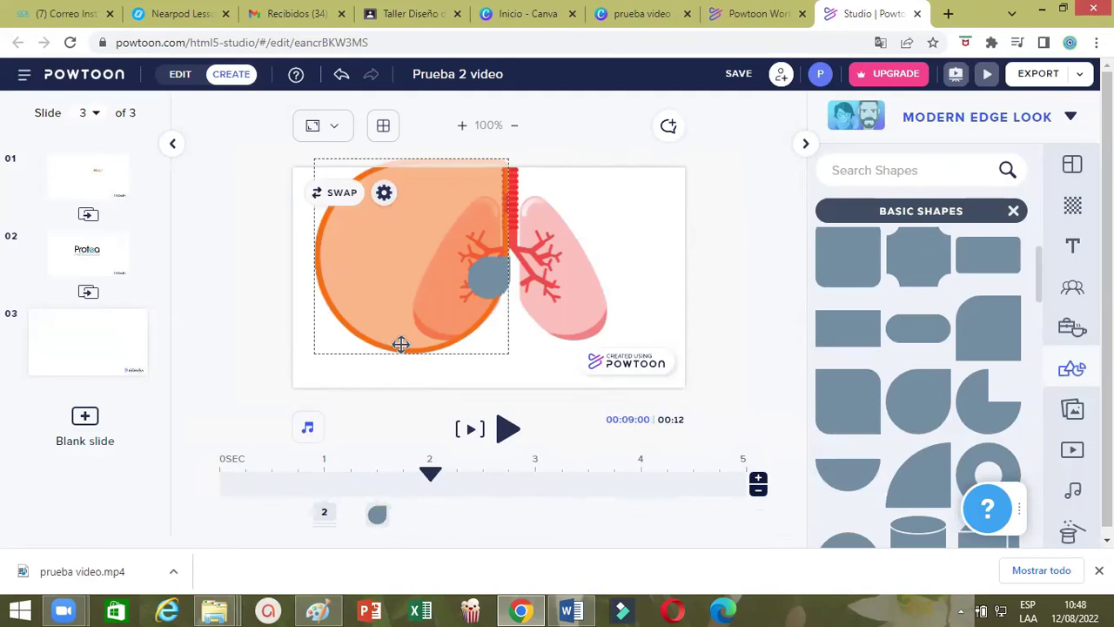
{"action": "scroll", "coordinate": [803, 137], "scroll_direction": "down", "scroll_amount": 1}
{"action": "left_click", "coordinate": [804, 136]}
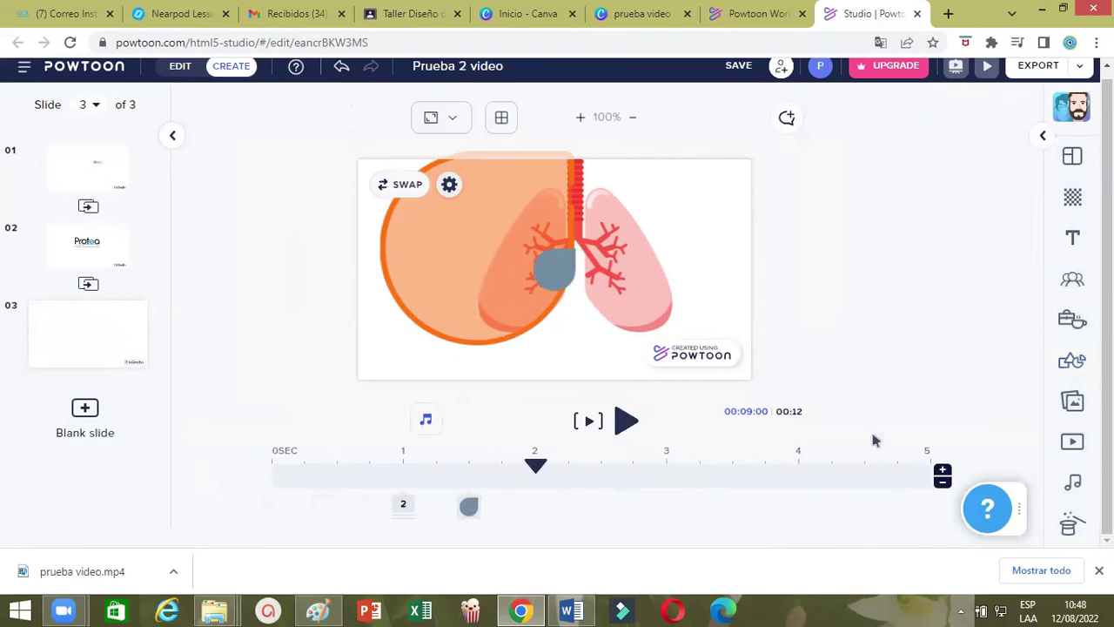
Upload the image supergrafico-celeste-rgb from the Recursos video folder and insert it on the third slide
{"action": "left_click", "coordinate": [1073, 402]}
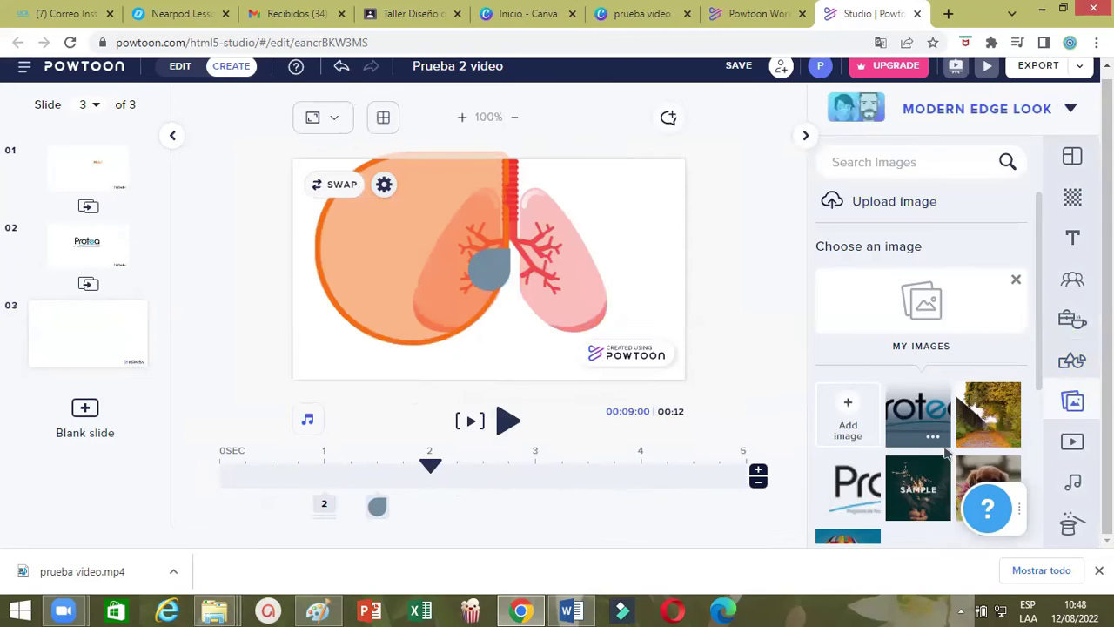
{"action": "scroll", "coordinate": [835, 402], "scroll_direction": "down", "scroll_amount": 2}
{"action": "left_click", "coordinate": [853, 249]}
{"action": "left_click", "coordinate": [559, 252]}
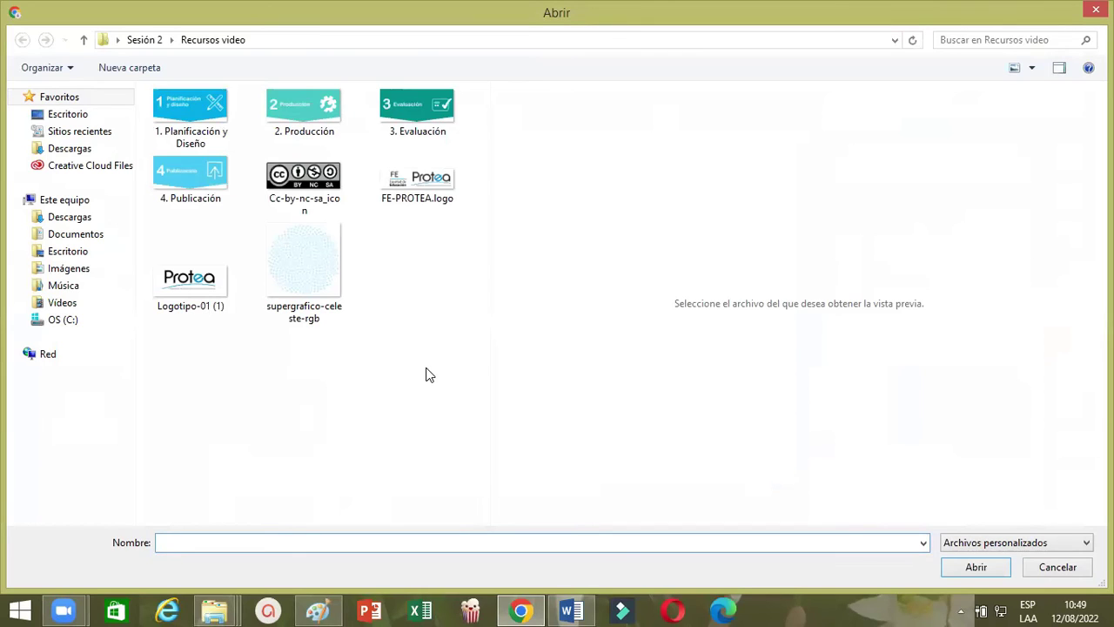
{"action": "left_click", "coordinate": [296, 273]}
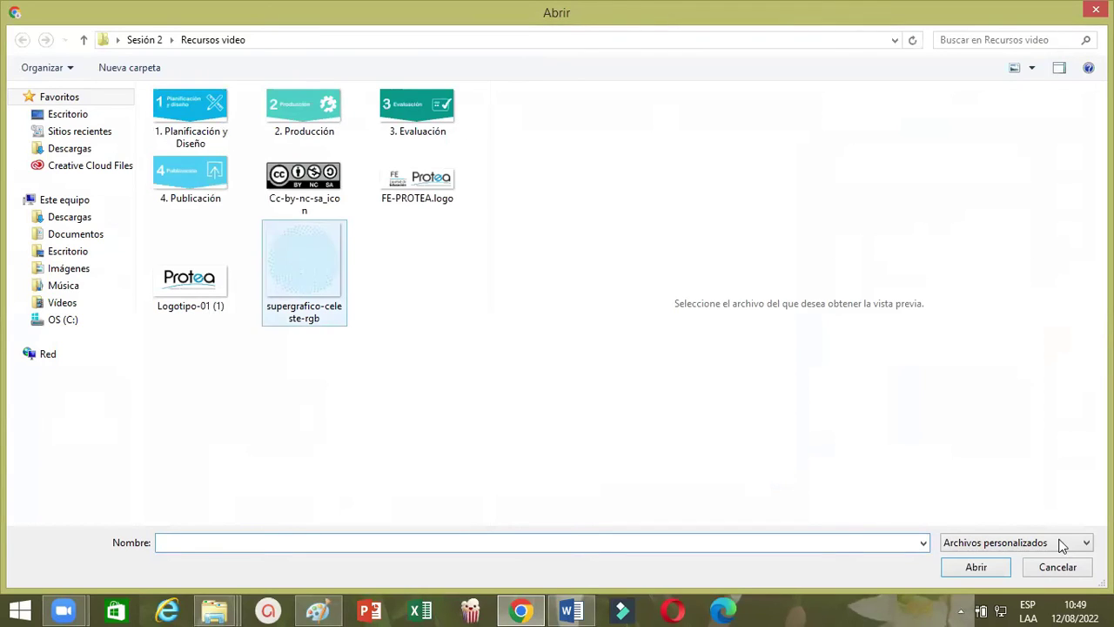
{"action": "left_click", "coordinate": [975, 566]}
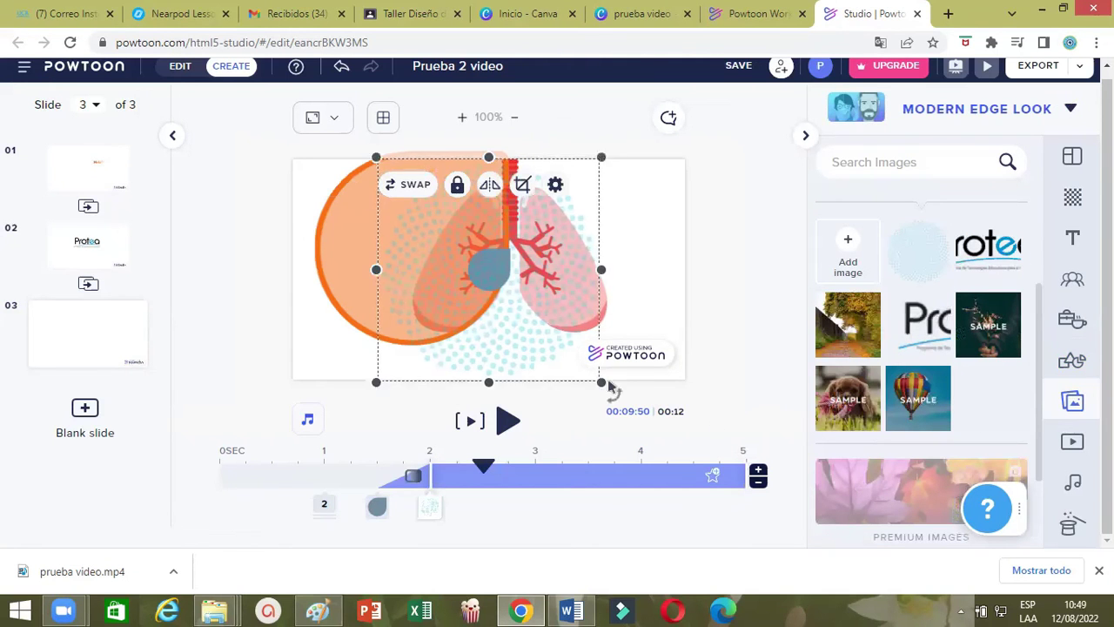
Enlarge the light-blue dotted image to about the slide's width and shift it over the slide's left side
{"action": "left_click", "coordinate": [529, 304]}
{"action": "left_click_drag", "start_coordinate": [596, 386], "coordinate": [808, 530]}
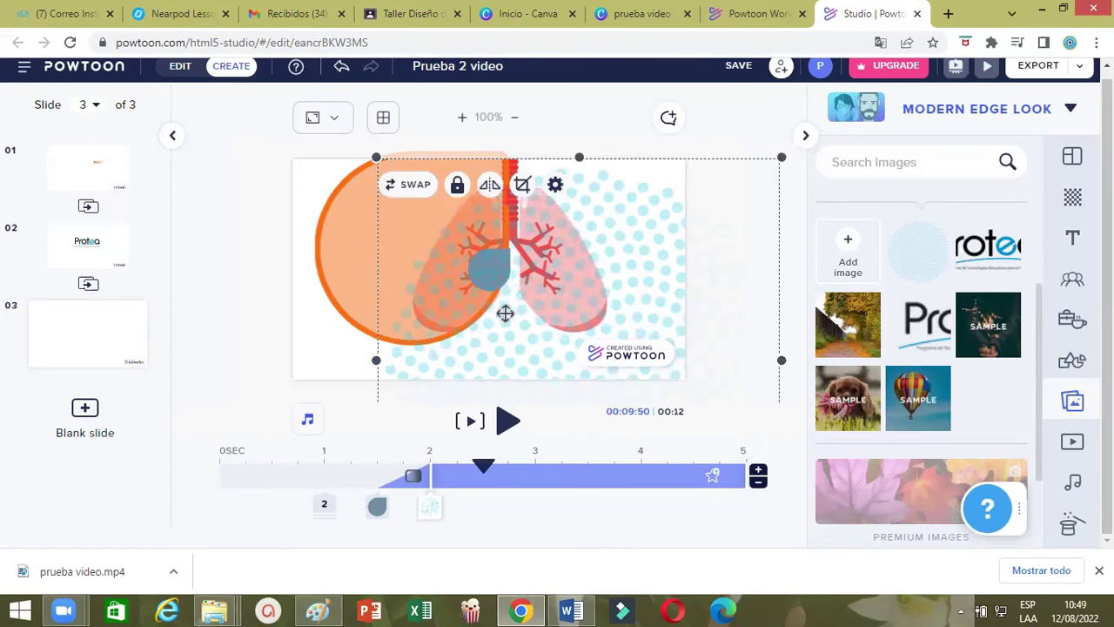
{"action": "key", "text": "ctrl+z"}
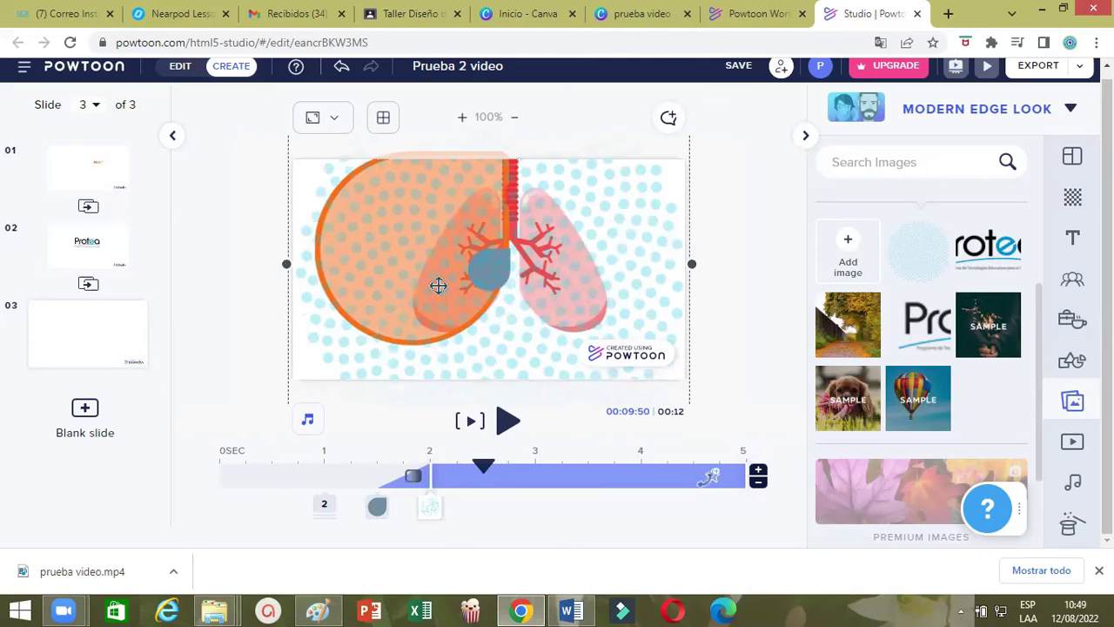
{"action": "key", "text": "ctrl+z"}
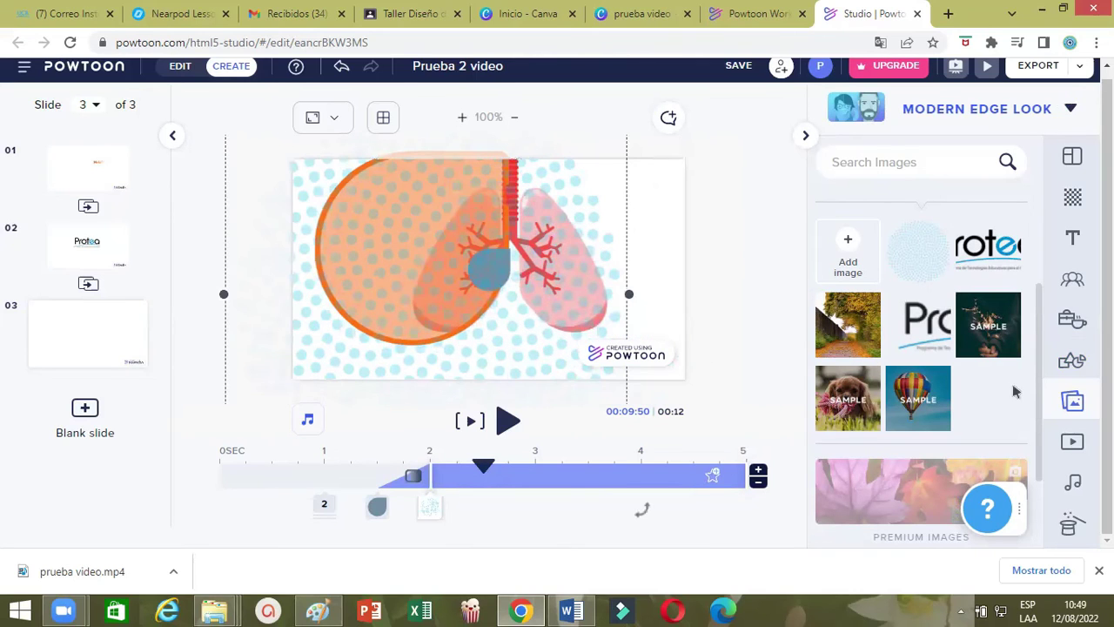
{"action": "key", "text": "ctrl+z"}
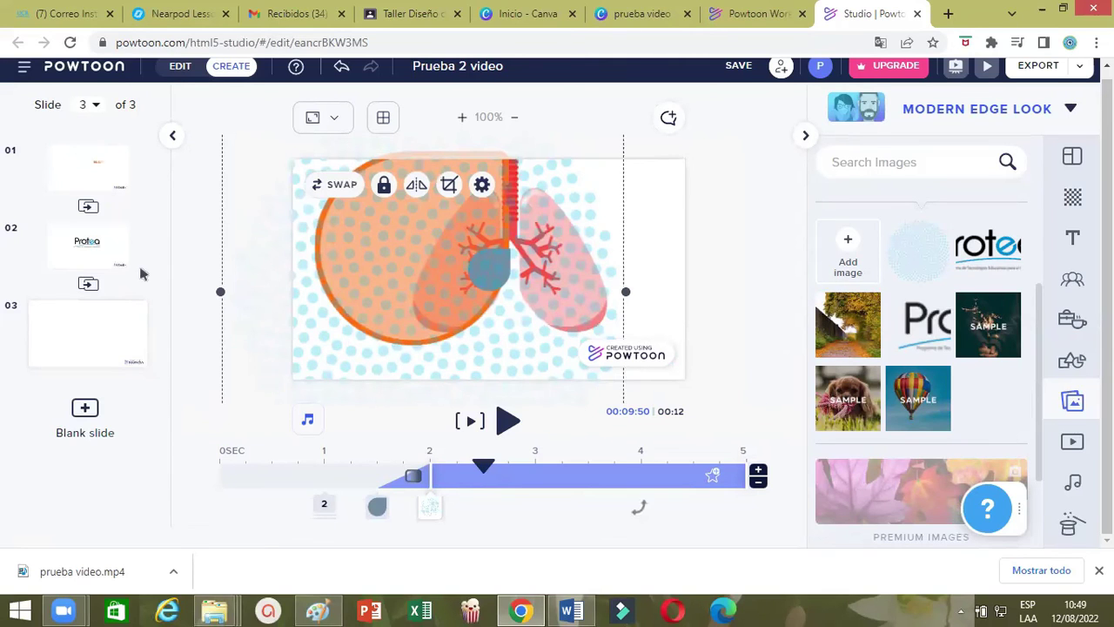
On the first slide, enlarge the waving doctor character slightly and position her in the slide's left half
{"action": "scroll", "coordinate": [104, 226], "scroll_direction": "up", "scroll_amount": 1}
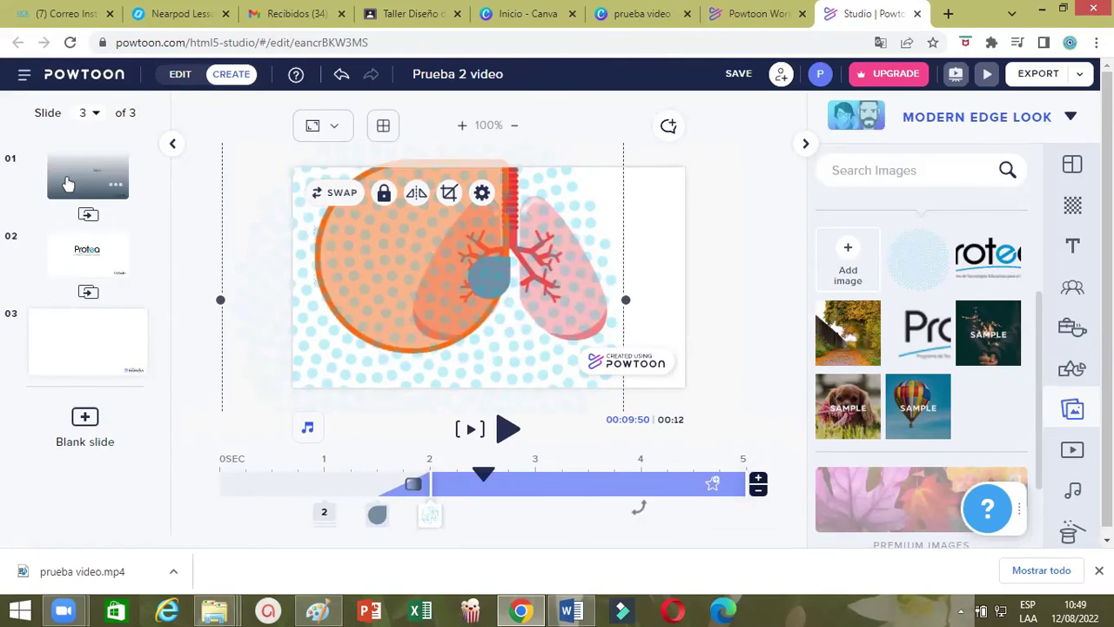
{"action": "left_click", "coordinate": [68, 183]}
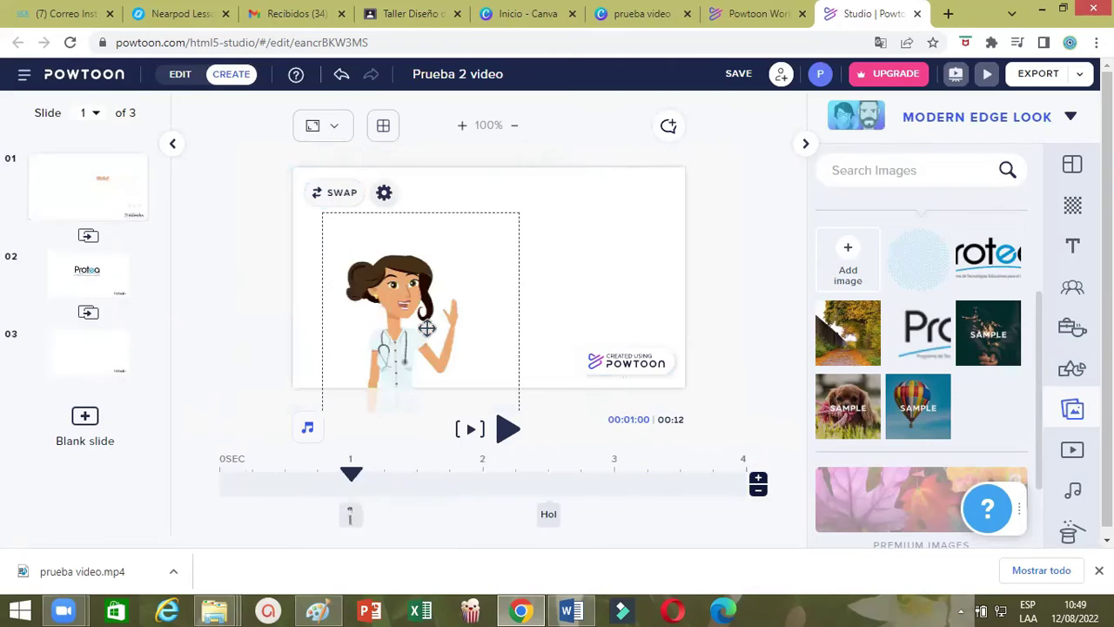
{"action": "left_click", "coordinate": [458, 288]}
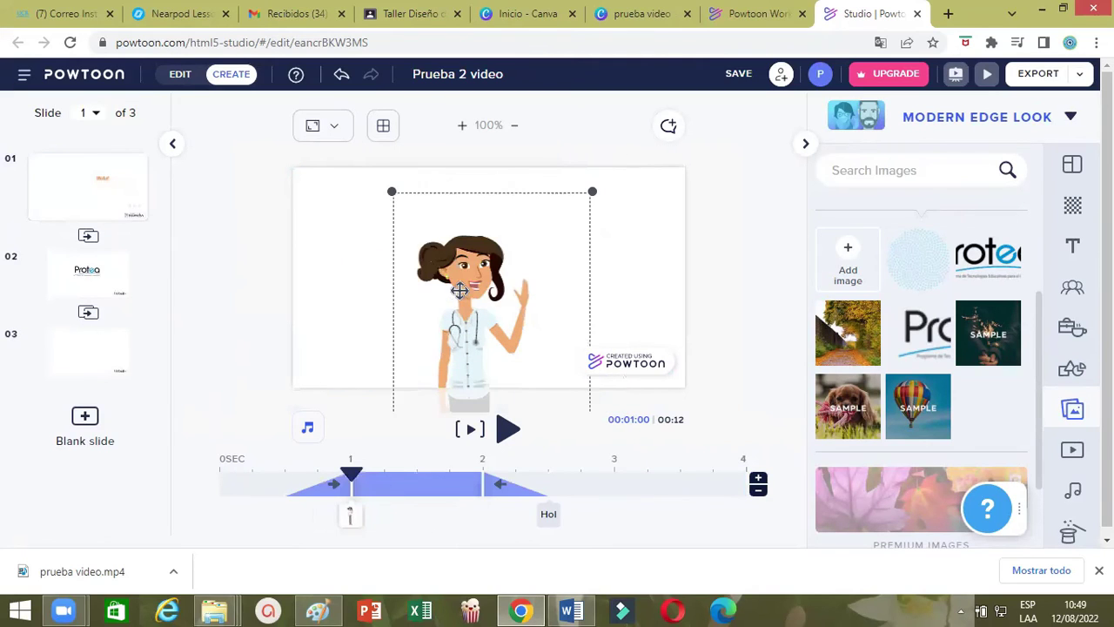
{"action": "left_click_drag", "start_coordinate": [392, 194], "coordinate": [329, 165]}
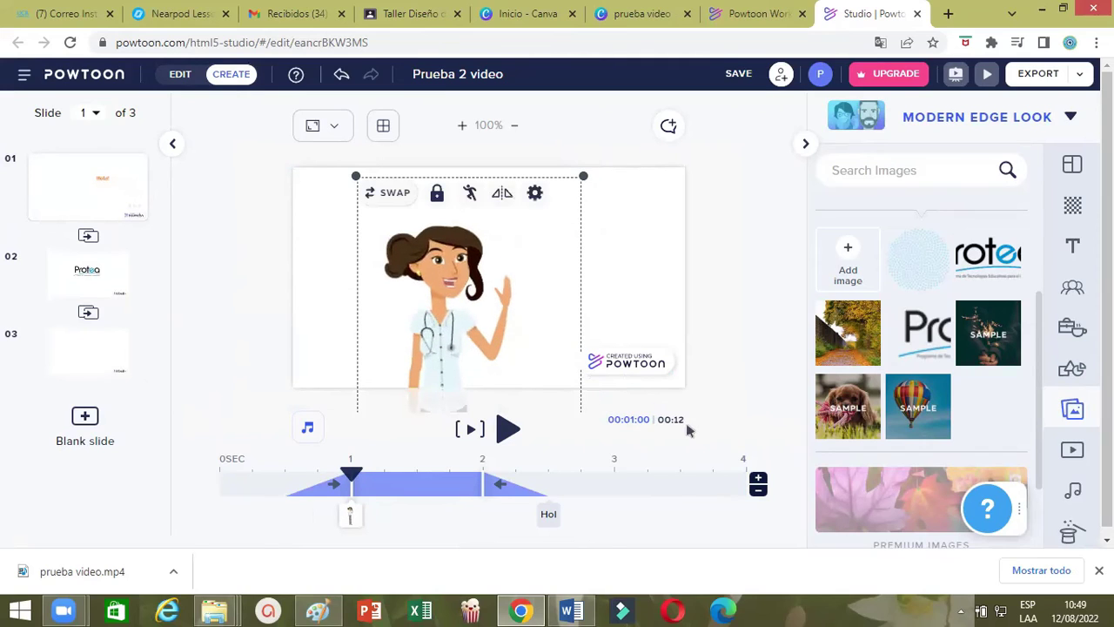
{"action": "left_click_drag", "start_coordinate": [458, 306], "coordinate": [453, 299]}
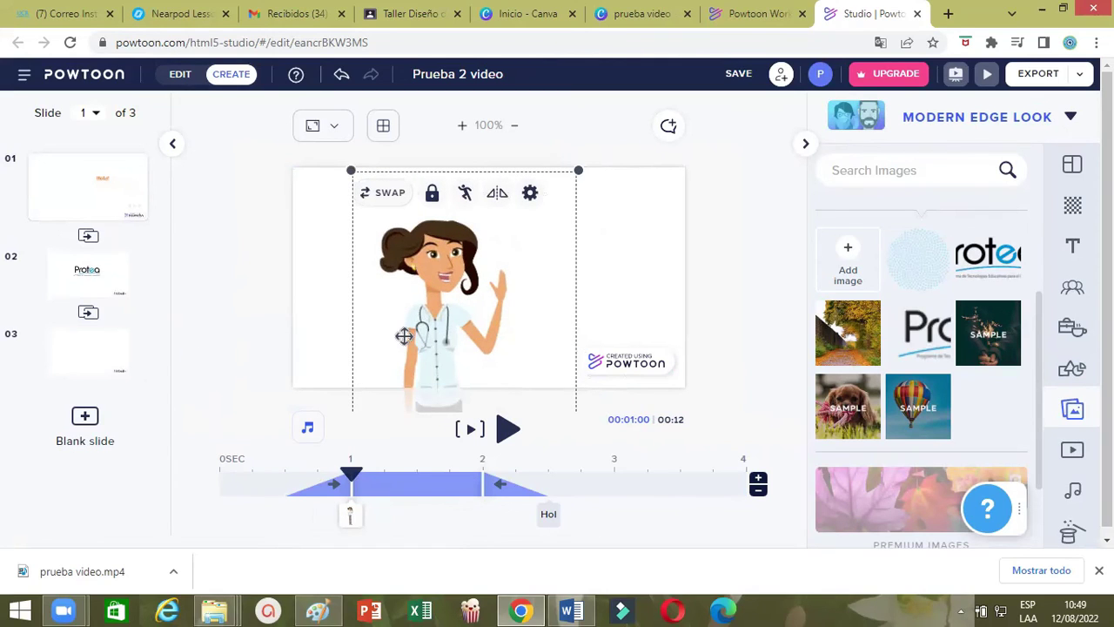
{"action": "left_click_drag", "start_coordinate": [404, 336], "coordinate": [358, 332]}
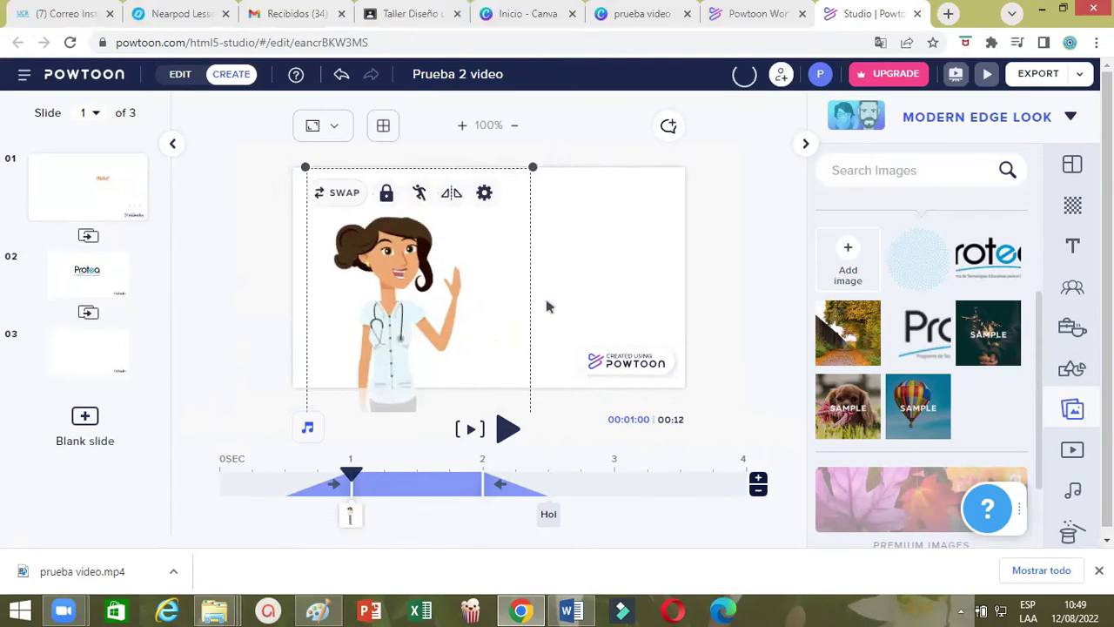
{"action": "left_click_drag", "start_coordinate": [510, 309], "coordinate": [525, 322]}
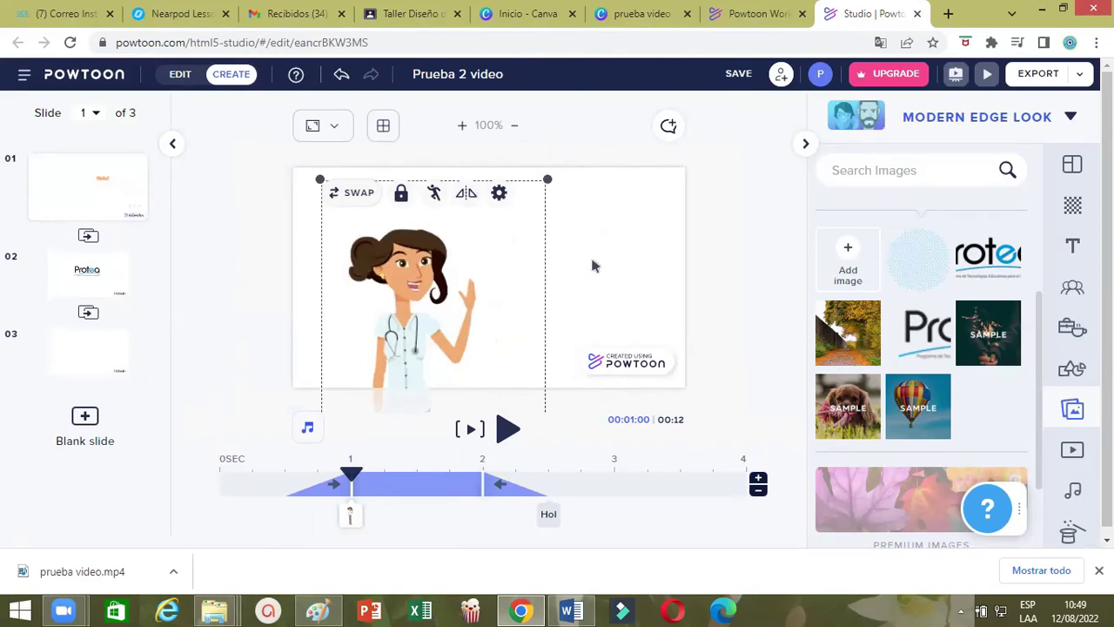
{"action": "left_click_drag", "start_coordinate": [423, 308], "coordinate": [415, 303]}
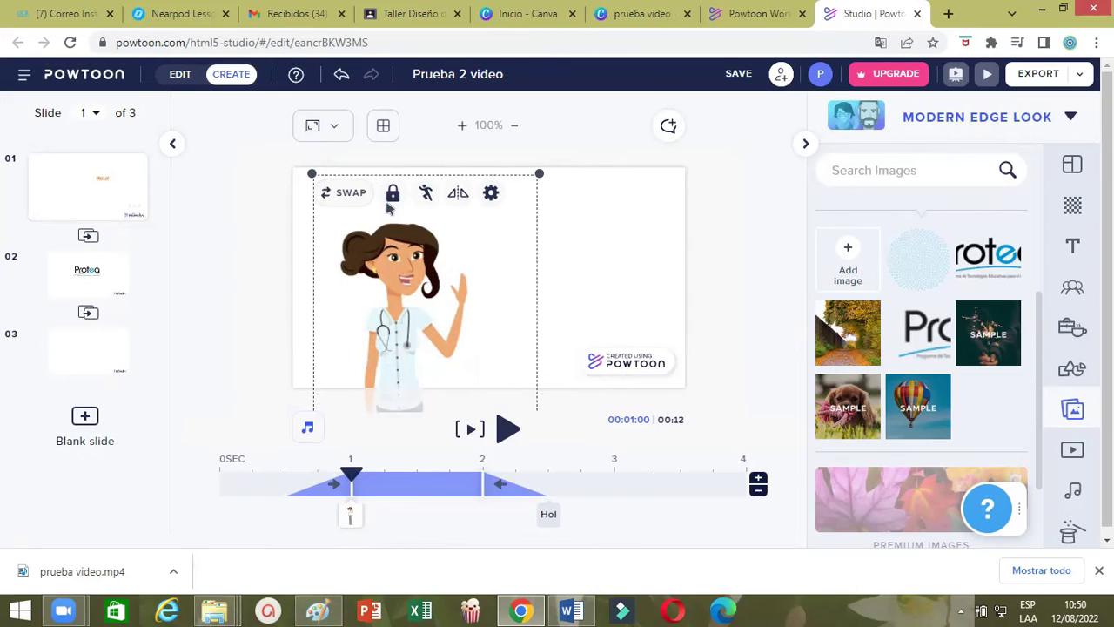
{"action": "left_click_drag", "start_coordinate": [481, 341], "coordinate": [477, 355]}
Hide the image library and review the export options for the video without choosing one
{"action": "left_click", "coordinate": [801, 152]}
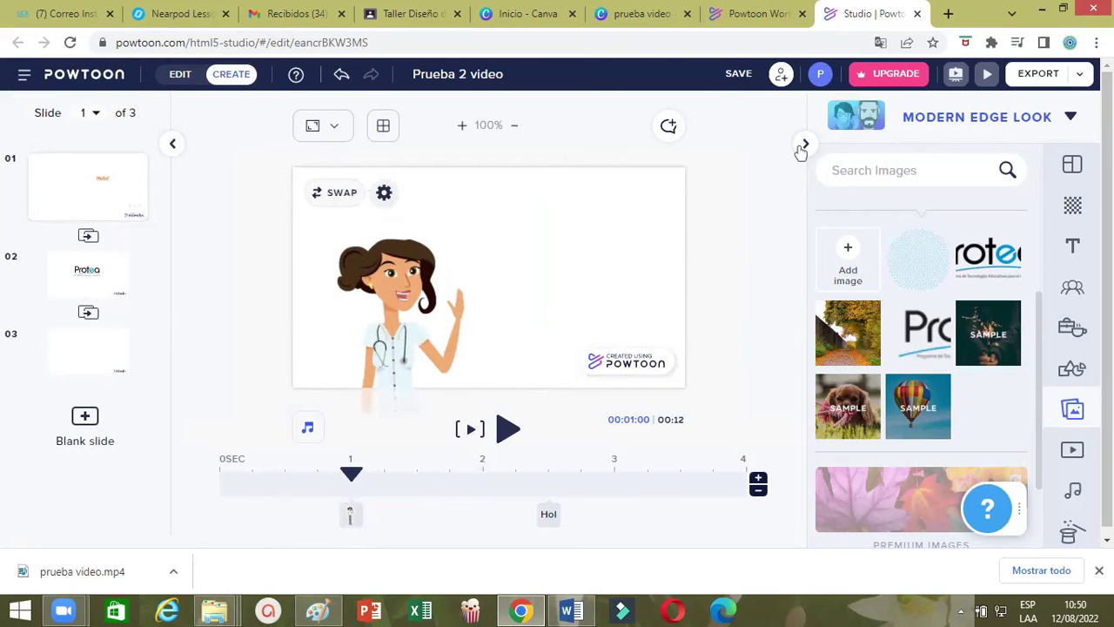
{"action": "left_click", "coordinate": [805, 146]}
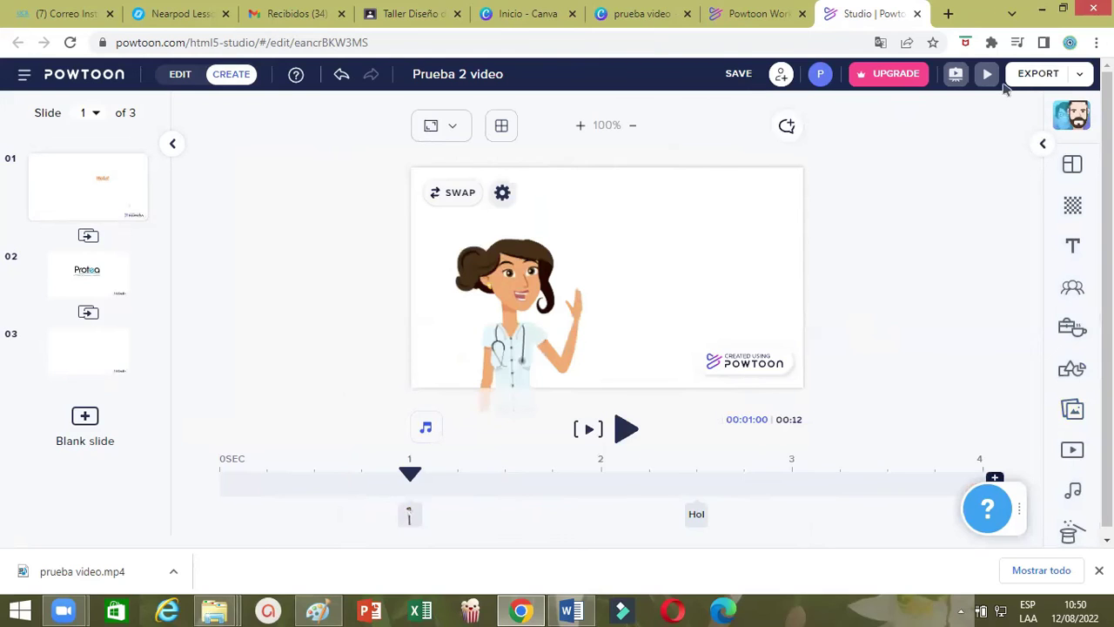
{"action": "left_click", "coordinate": [1079, 77]}
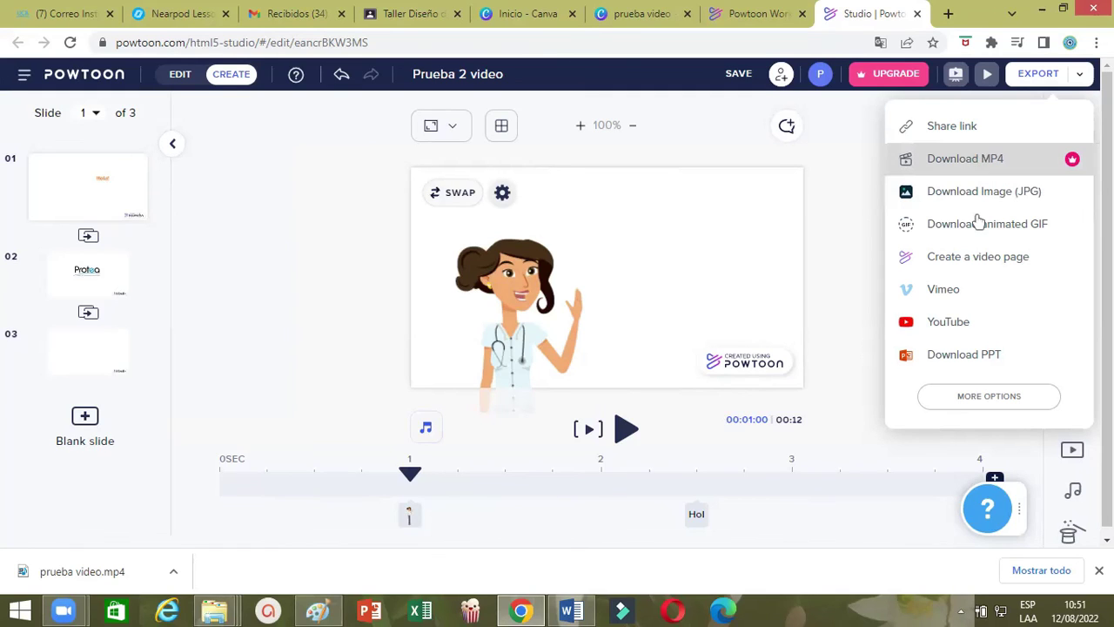
{"action": "left_click", "coordinate": [857, 209]}
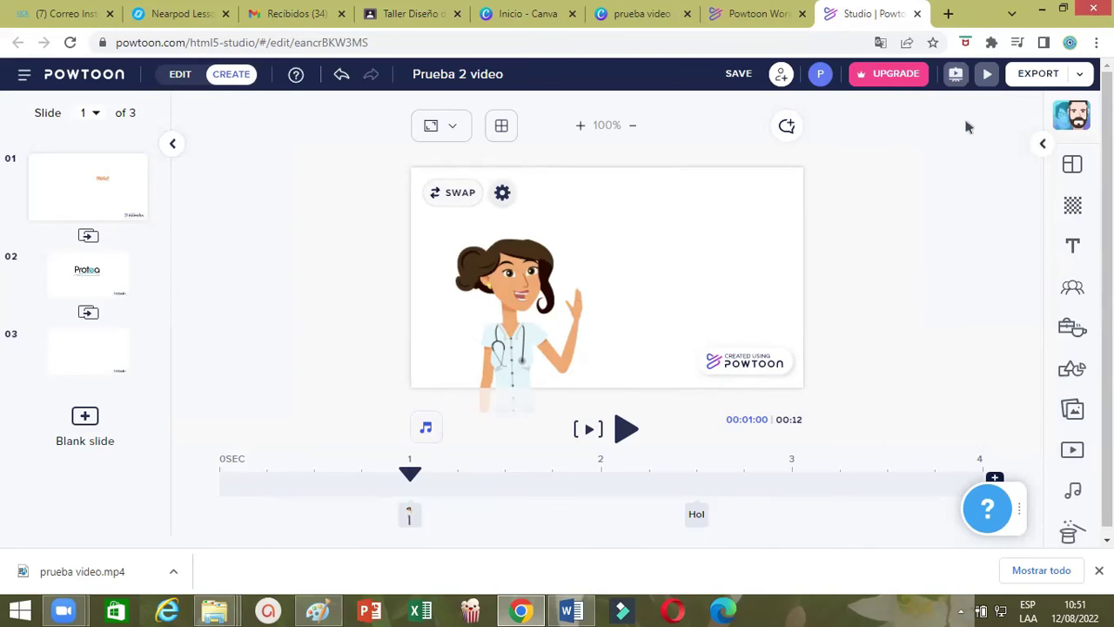